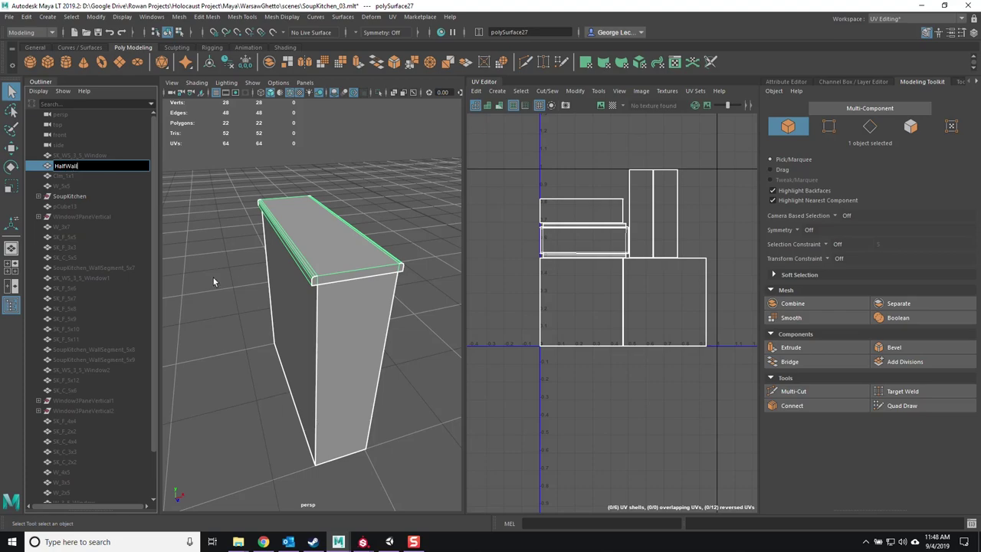
# - Rename the half-wall mesh KitchenHalfWall and export it as KitchenHalfWall.fbx to the SP/FBX folder
pyautogui.press('Return')
pyautogui.click(9, 16)
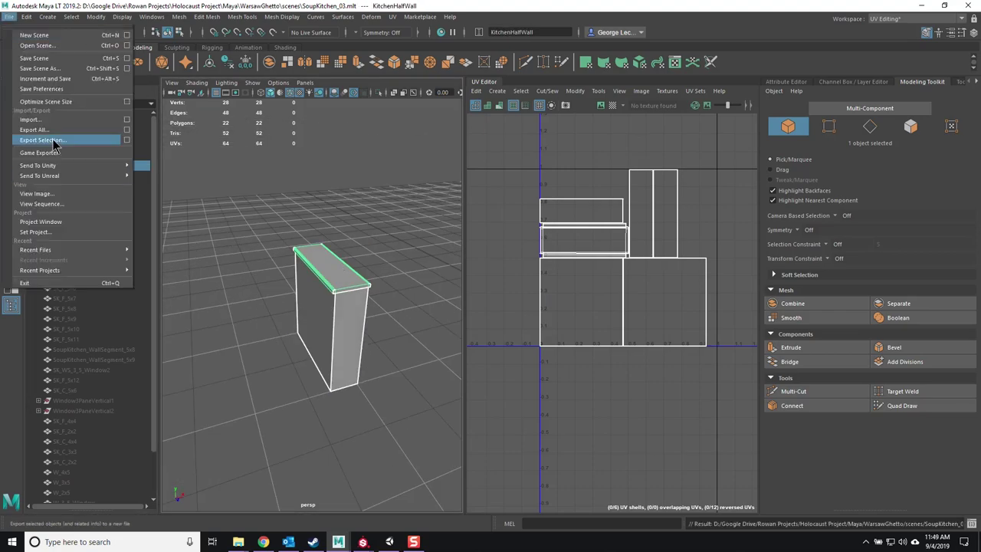
pyautogui.click(69, 173)
pyautogui.moveTo(361, 416); pyautogui.dragTo(383, 103, button='right')
pyautogui.click(96, 16)
pyautogui.click(129, 136)
pyautogui.click(504, 236)
pyautogui.click(9, 16)
pyautogui.click(31, 130)
pyautogui.click(778, 463)
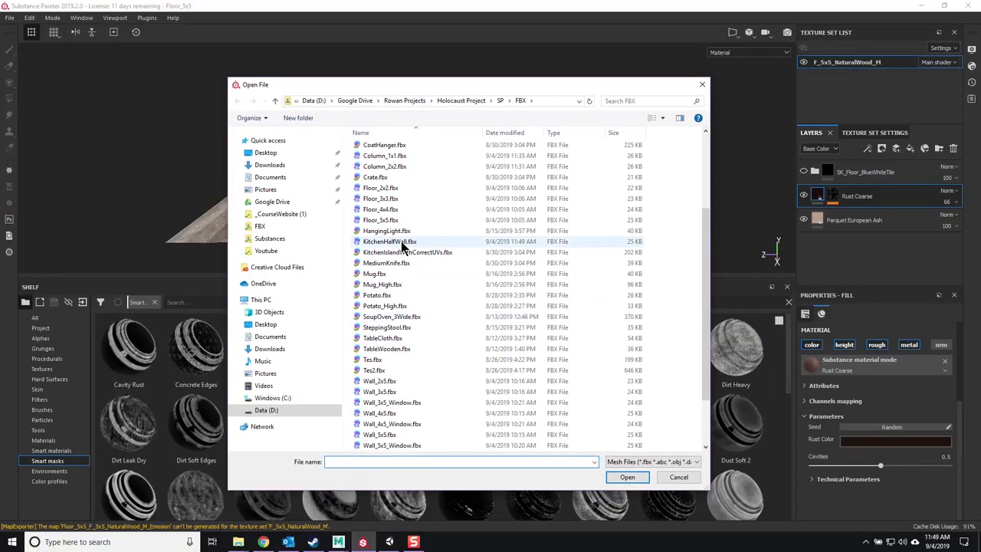
# - Create a Substance Painter project from KitchenHalfWall.fbx and add the SK_WS_5x5_BlueWhite smart material to its layers
pyautogui.press('Return')
pyautogui.press('Return')
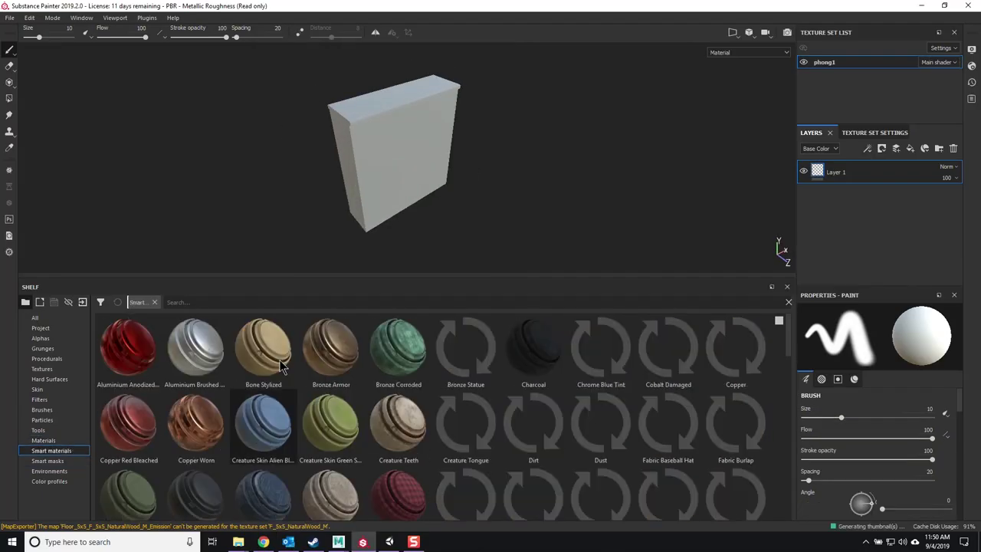
pyautogui.scroll(-10, 440, 414)
pyautogui.moveTo(399, 344); pyautogui.dragTo(883, 244)
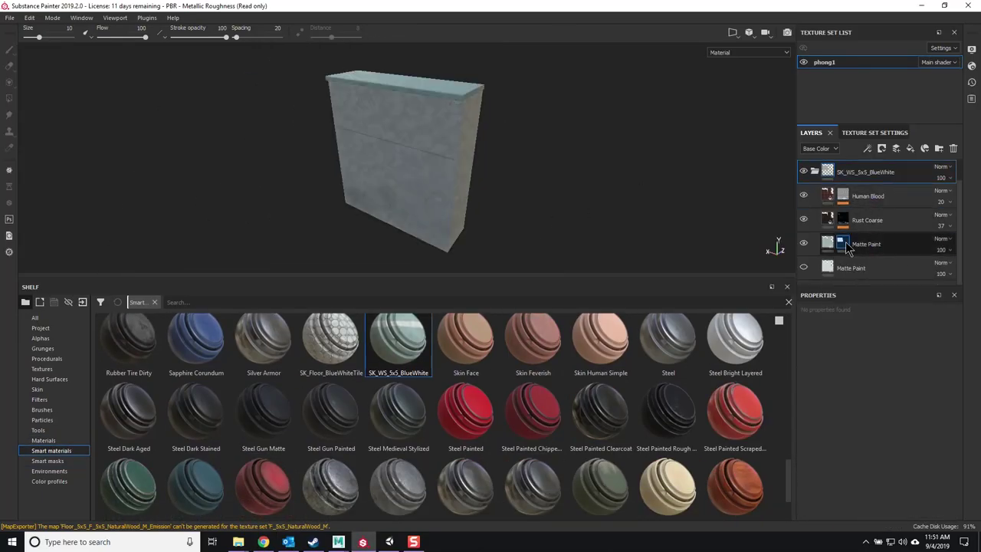
# - Fill the wall faces into the Matte Paint layer's mask using Polygon Fill with colour value 1
pyautogui.click(881, 249)
pyautogui.scroll(3, 494, 146)
pyautogui.moveTo(494, 146)
pyautogui.keyDown('alt'); pyautogui.mouseDown()
pyautogui.moveTo(175, 76)
pyautogui.moveTo(193, 128)
pyautogui.mouseUp(); pyautogui.keyUp('alt')
pyautogui.press('4')
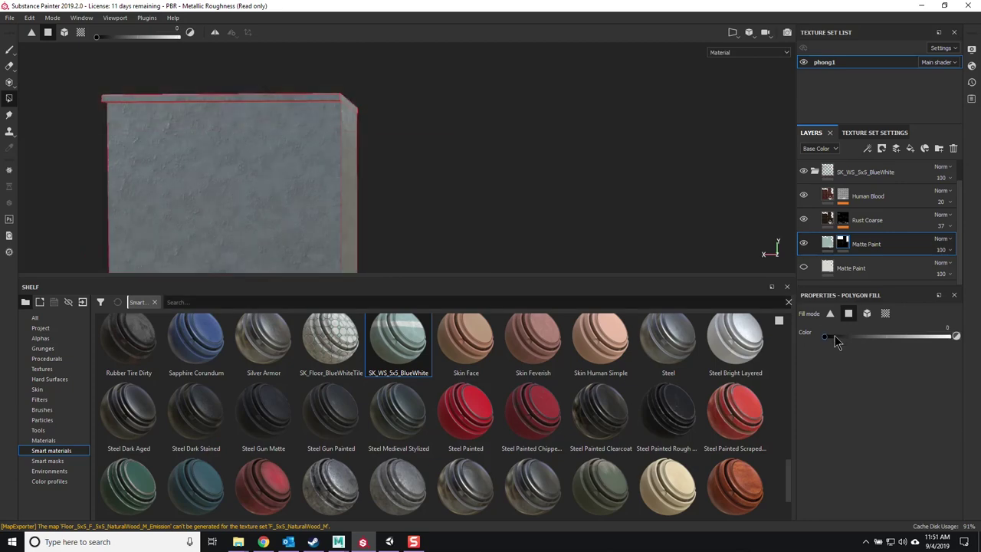
pyautogui.moveTo(836, 342); pyautogui.dragTo(887, 252)
pyautogui.keyDown('alt'); pyautogui.moveTo(460, 192); pyautogui.dragTo(542, 190); pyautogui.keyUp('alt')
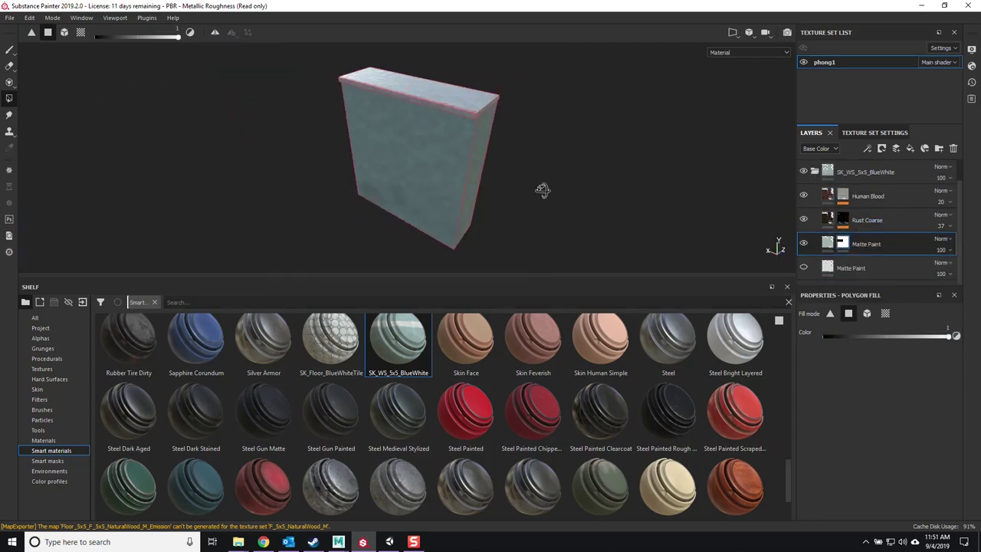
# - Switch to Maya and assign the half wall a new material named KitchenHalfWall_M
pyautogui.click(338, 542)
pyautogui.click(786, 82)
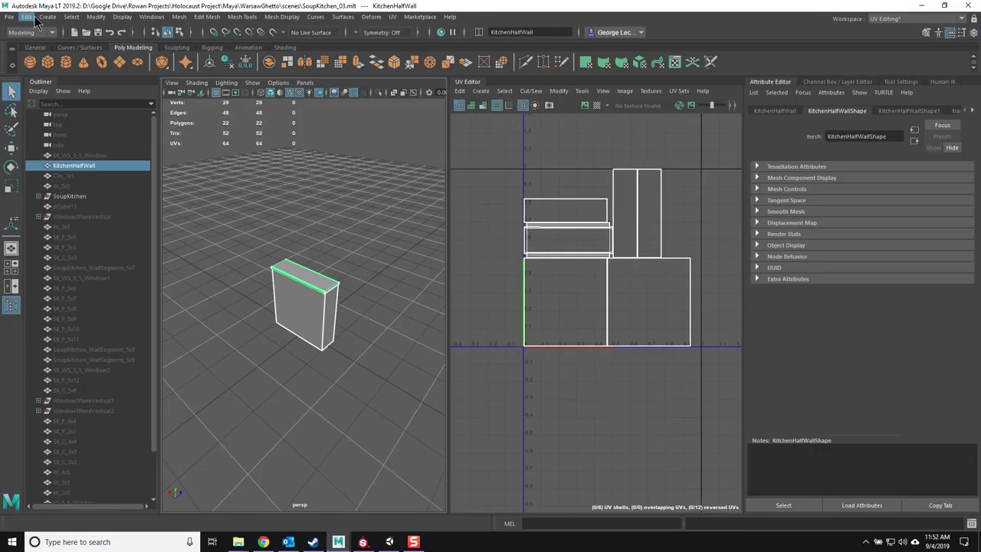
pyautogui.moveTo(300, 268); pyautogui.dragTo(314, 525, button='right')
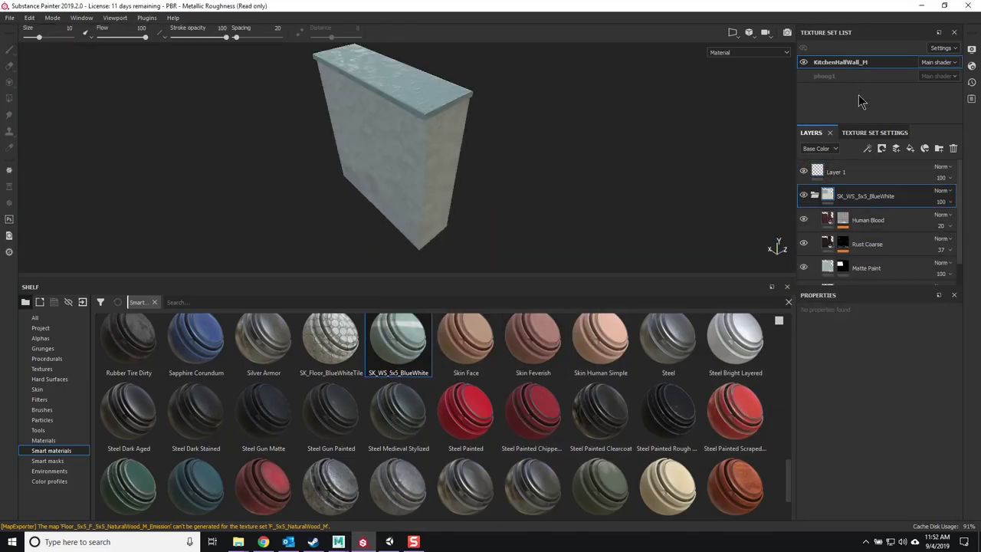
# - In Substance Painter, edit the Matte Paint mask by UV chunk and invert it with a Levels effect so the paint covers the wall sides
pyautogui.scroll(-1, 873, 230)
pyautogui.rightClick(866, 244)
pyautogui.click(876, 250)
pyautogui.keyDown('alt'); pyautogui.moveTo(194, 180); pyautogui.dragTo(230, 168); pyautogui.keyUp('alt')
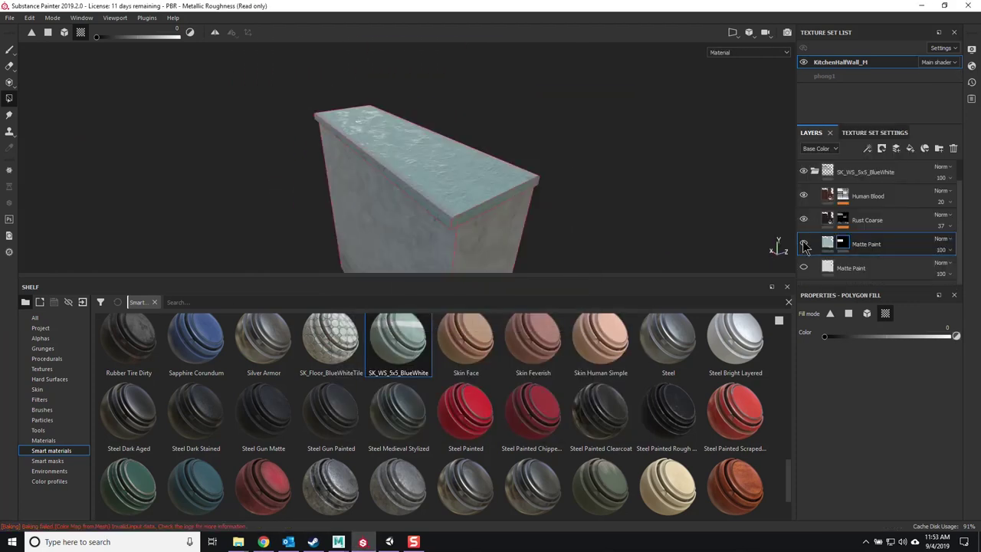
pyautogui.rightClick(830, 234)
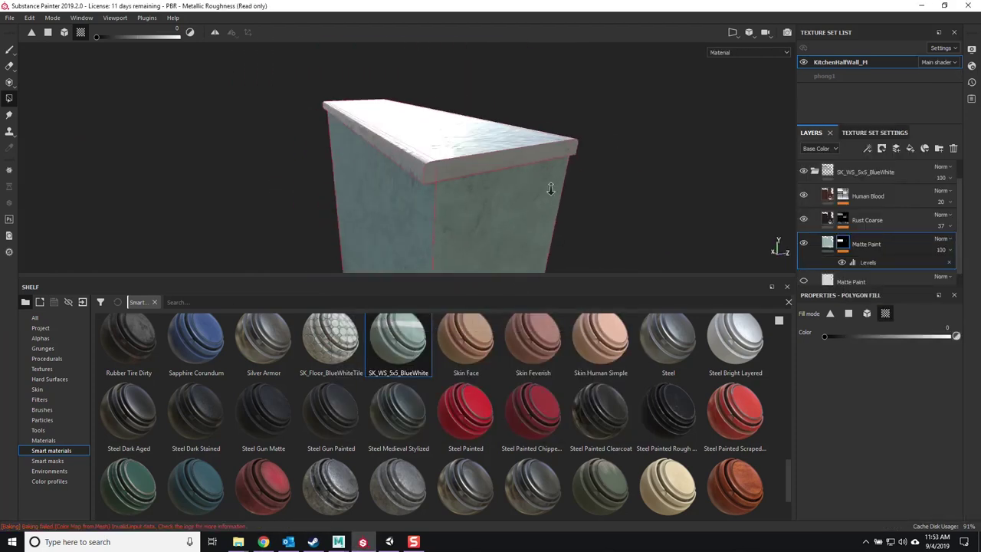
pyautogui.click(805, 222)
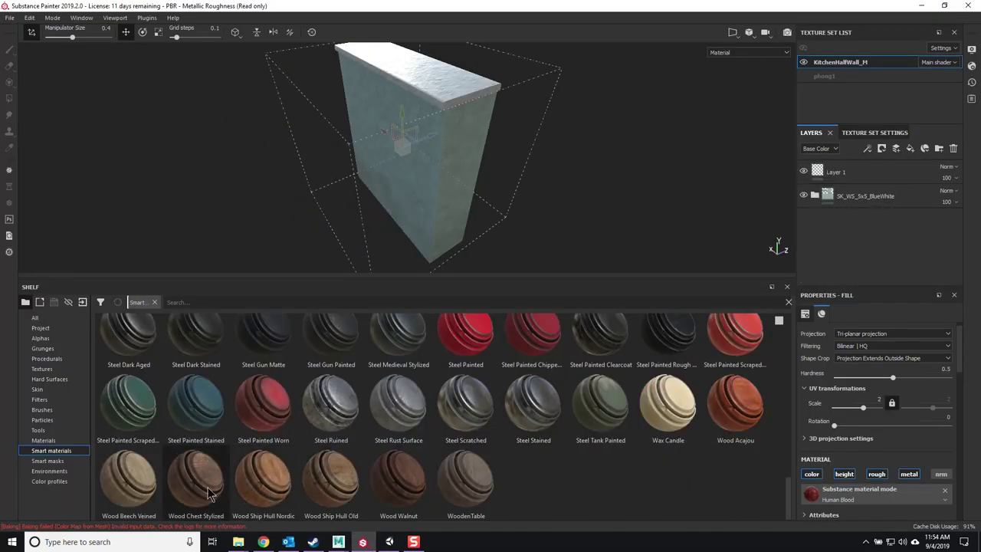
# - Add the Wood Rough material as a layer above the wall paint and mask it to the half wall's cap
pyautogui.click(43, 439)
pyautogui.click(379, 298)
pyautogui.write('wood')
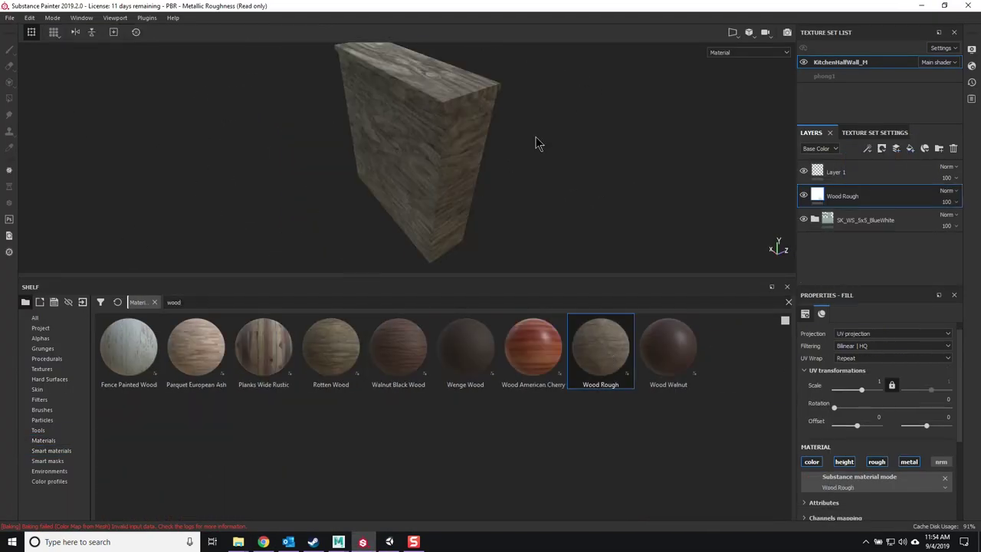
pyautogui.rightClick(858, 201)
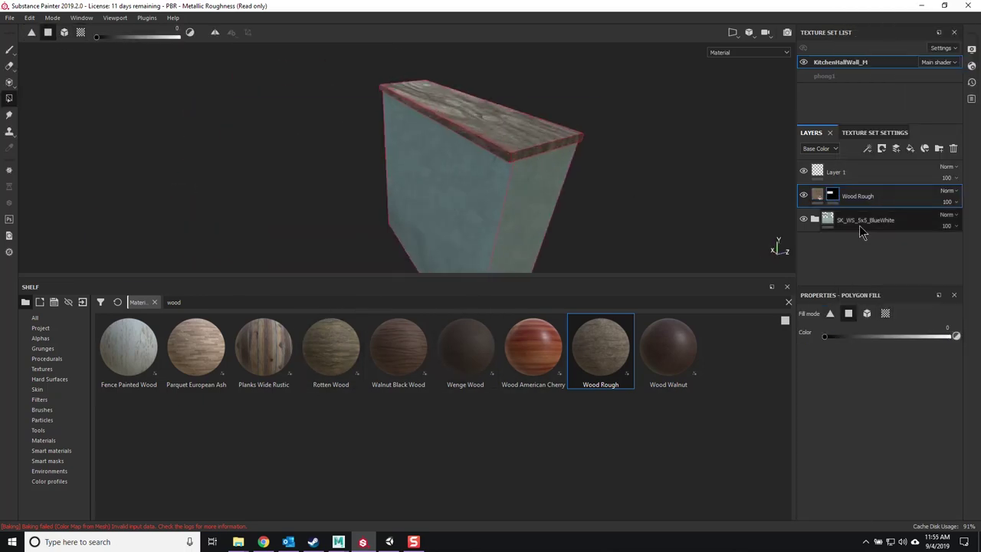
# - Select Layer 1 and save the project as KitchenHalfWall
pyautogui.click(835, 172)
pyautogui.keyDown('alt'); pyautogui.moveTo(460, 176); pyautogui.dragTo(394, 148); pyautogui.keyUp('alt')
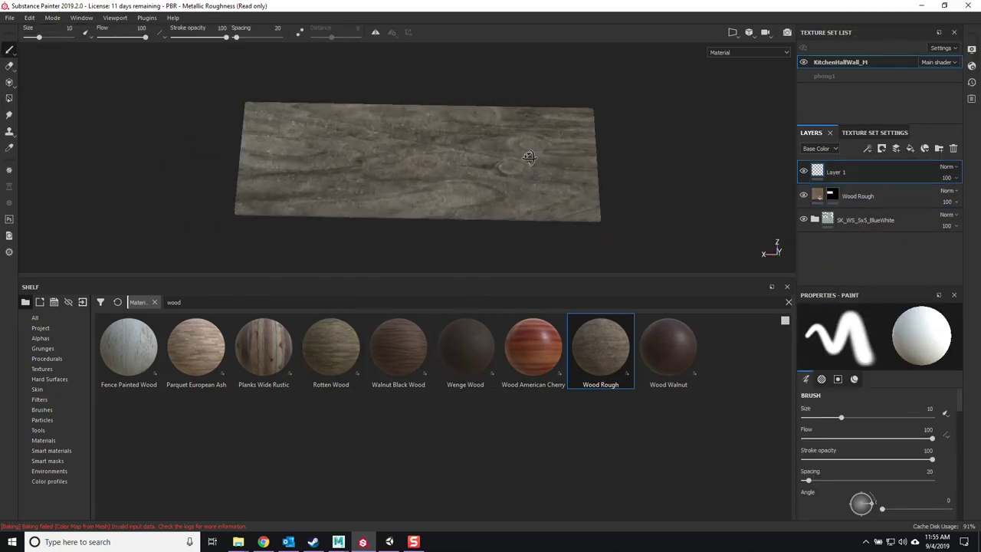
pyautogui.hotkey('ctrl', 's')
pyautogui.write('KitchenHalfWall')
pyautogui.press('Return')
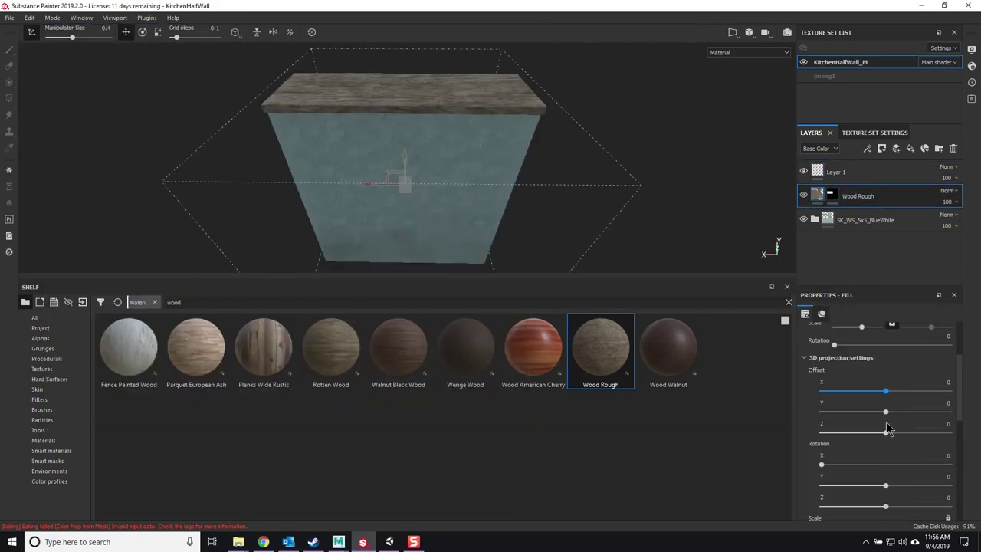
# - Choose the Nail tool for Layer 1 and set Surface Dent 0.27 and a custom material with Metalness 0.24 and Roughness 0.77
pyautogui.keyDown('alt'); pyautogui.moveTo(529, 128); pyautogui.dragTo(583, 146); pyautogui.keyUp('alt')
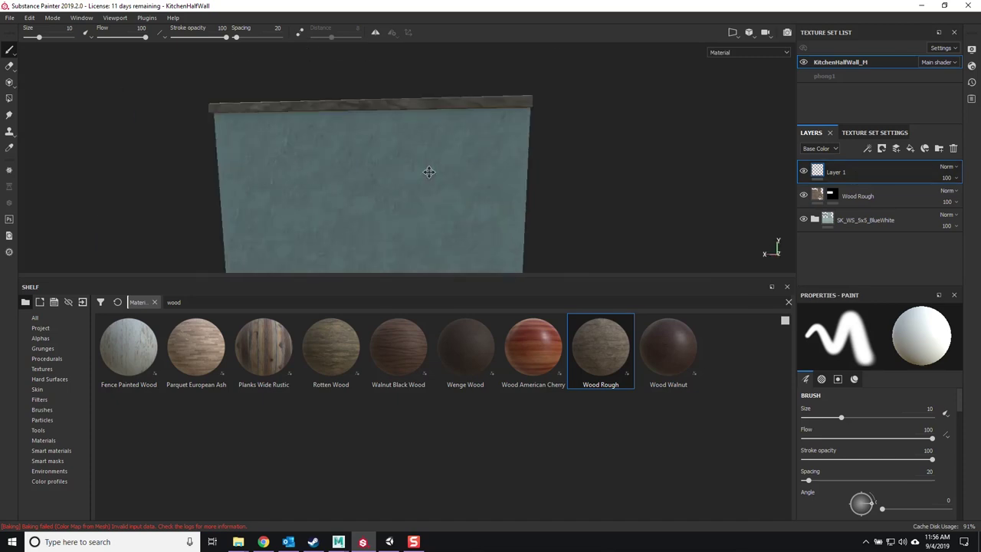
pyautogui.keyDown('alt'); pyautogui.moveTo(421, 177); pyautogui.dragTo(536, 176); pyautogui.keyUp('alt')
pyautogui.click(128, 425)
pyautogui.scroll(-5, 927, 456)
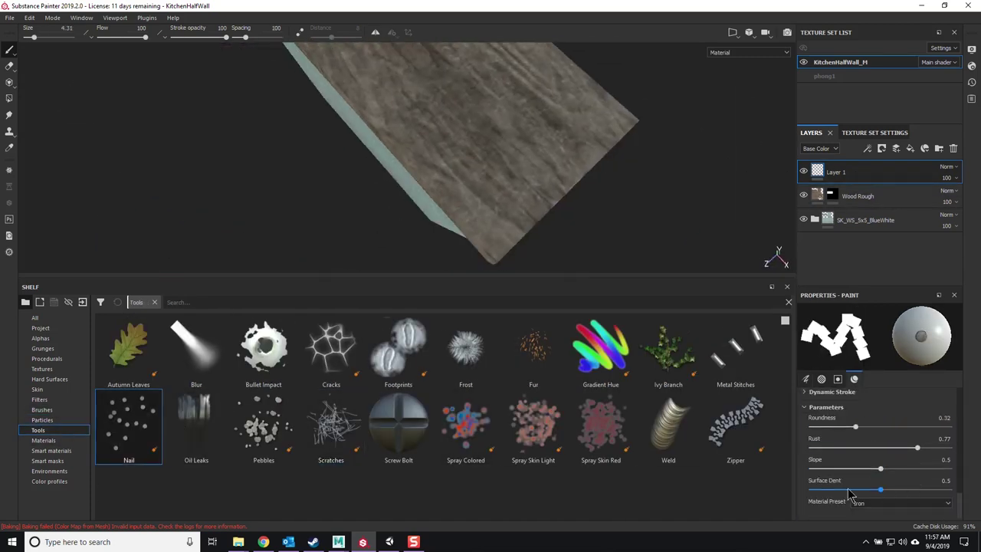
pyautogui.scroll(-2, 877, 446)
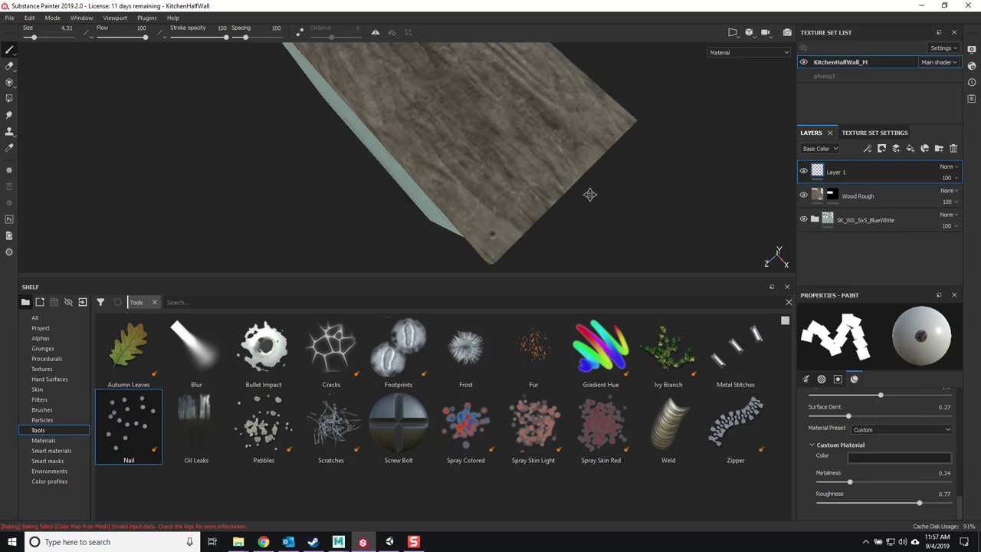
# - Set the nail brush size to 7.26 and Surface Dent to 0.08 for the wooden cap
pyautogui.keyDown('alt'); pyautogui.moveTo(562, 173); pyautogui.dragTo(416, 174); pyautogui.keyUp('alt')
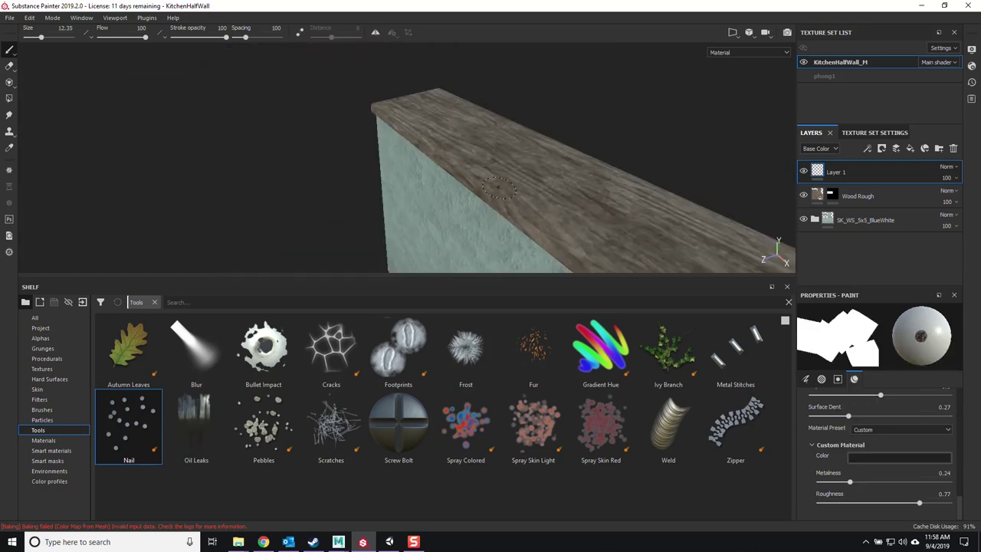
pyautogui.keyDown('alt'); pyautogui.moveTo(498, 187); pyautogui.dragTo(453, 186); pyautogui.keyUp('alt')
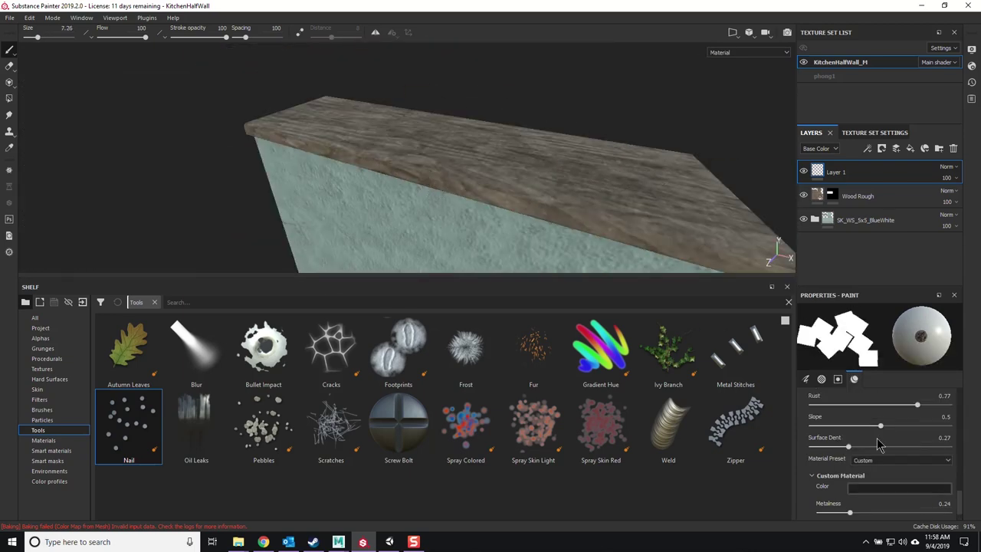
pyautogui.keyDown('alt'); pyautogui.moveTo(465, 192); pyautogui.dragTo(437, 184); pyautogui.keyUp('alt')
# - Export the KitchenHalfWall_M textures to a new KitchenHalfWall folder inside the SP/Textures folder
pyautogui.hotkey('ctrl', 'shift', 'e')
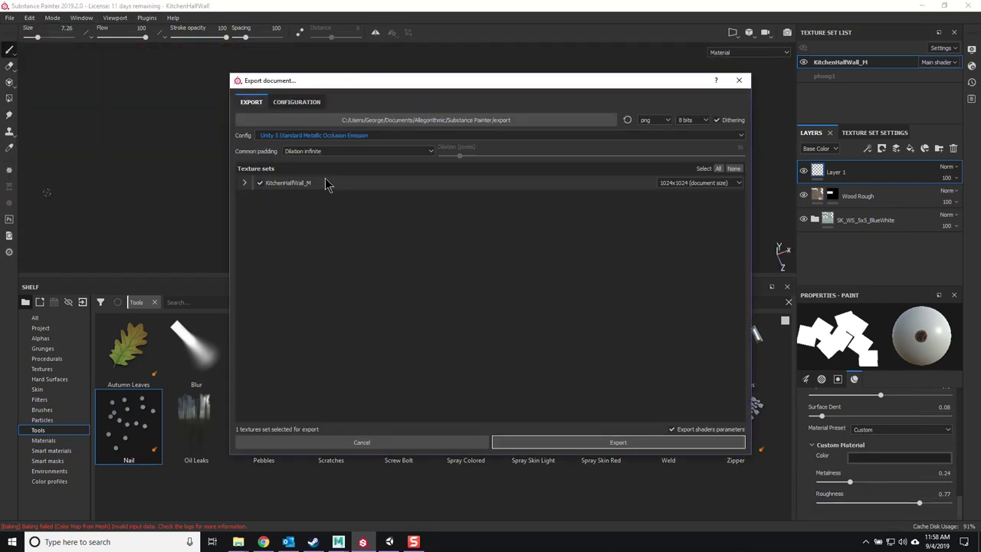
pyautogui.click(330, 120)
pyautogui.hotkey('ctrl', 'shift', 'n')
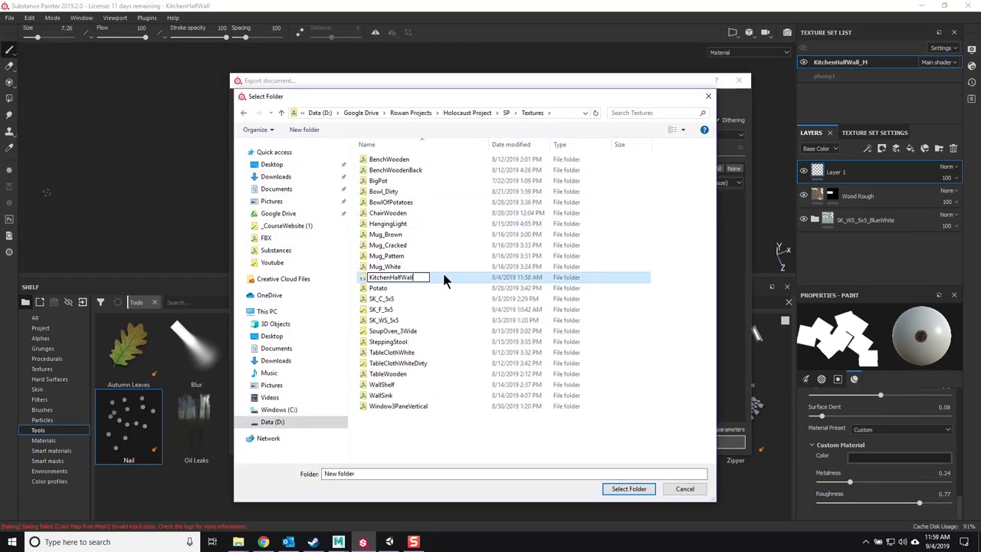
pyautogui.press('Return')
pyautogui.press('Return')
pyautogui.click(459, 278)
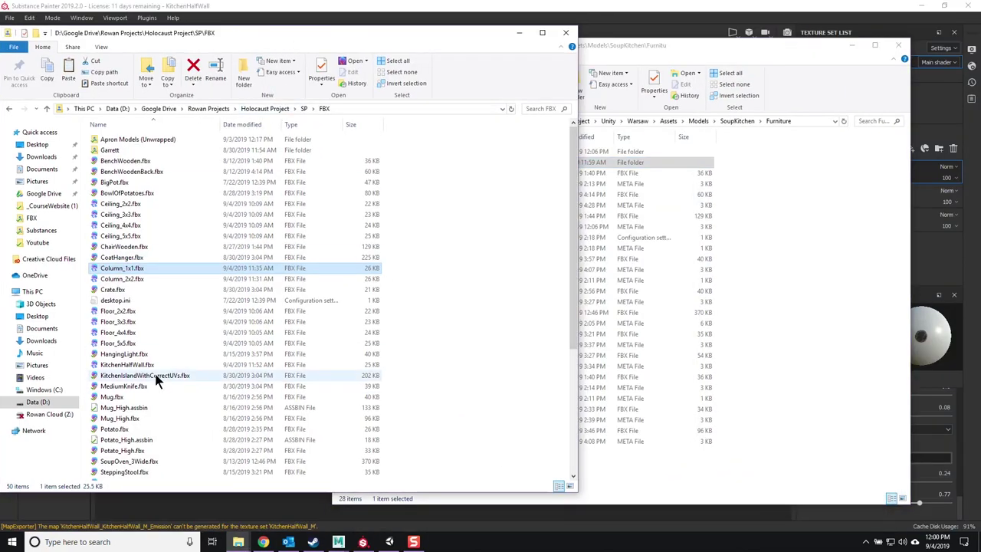
# - Copy KitchenHalfWall.fbx into Unity's SoupKitchen/Furniture folder, then switch to Unity and place the model in the SoupKitchen_01 scene
pyautogui.rightClick(427, 206)
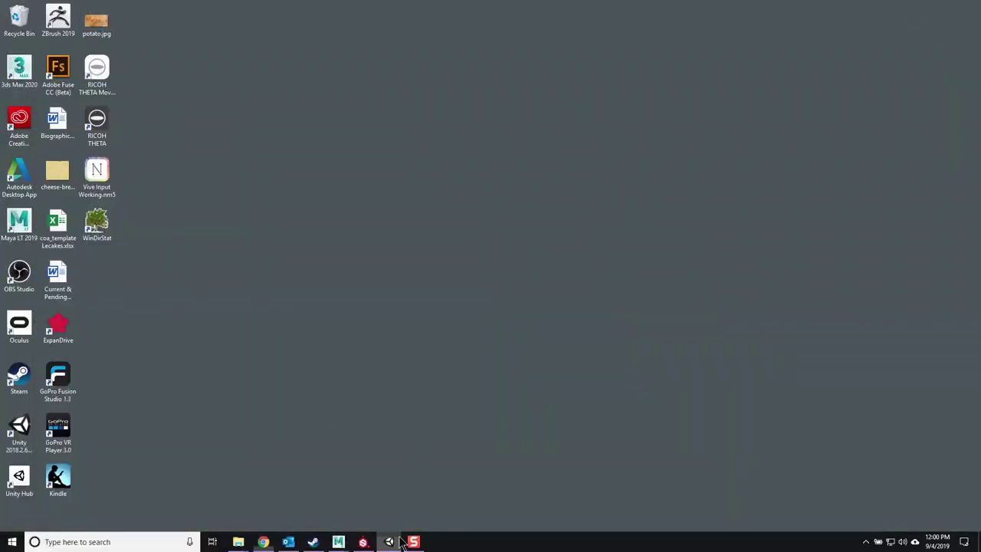
pyautogui.click(398, 541)
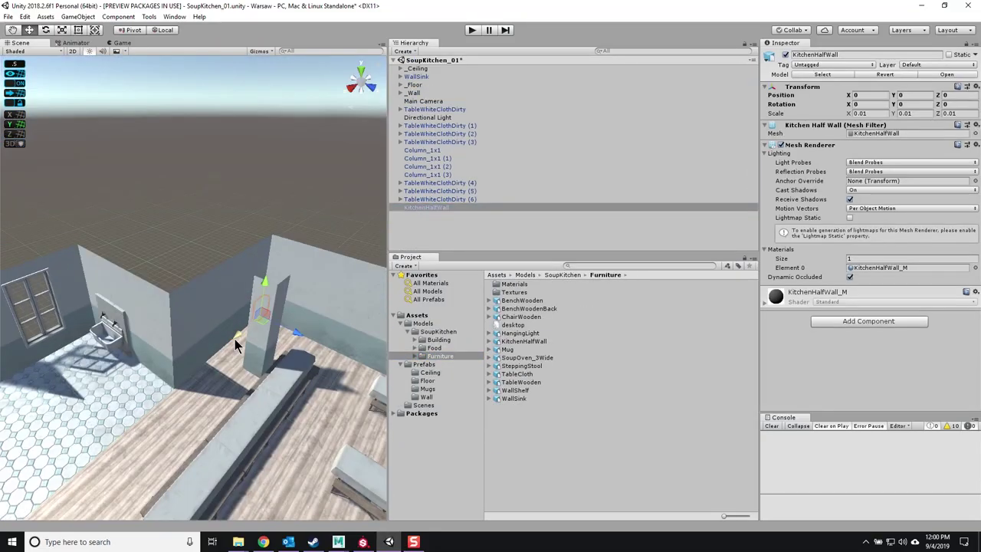
pyautogui.rightClick(214, 294)
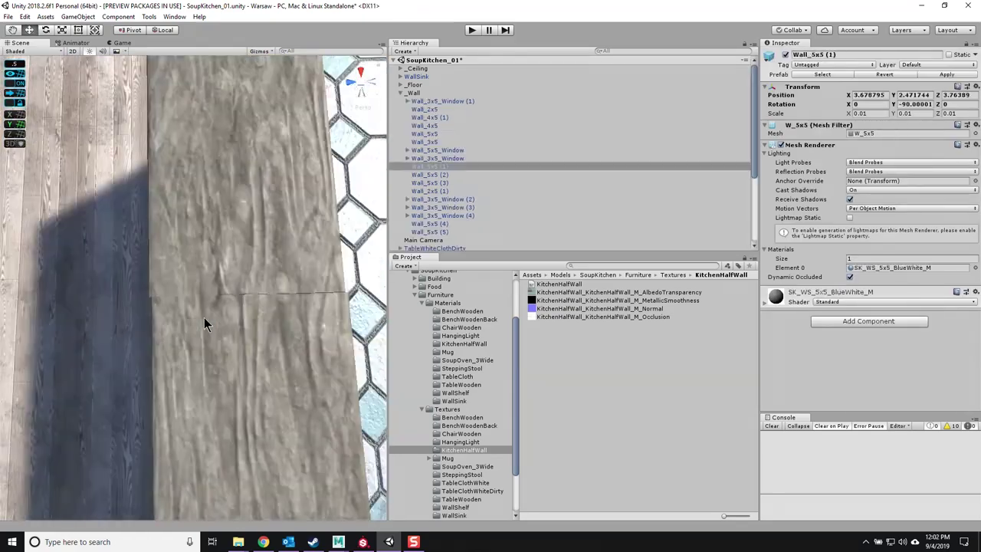
# - Switch to Maya and examine the half wall's cap edges in the side view
pyautogui.hotkey('alt', 'Tab')
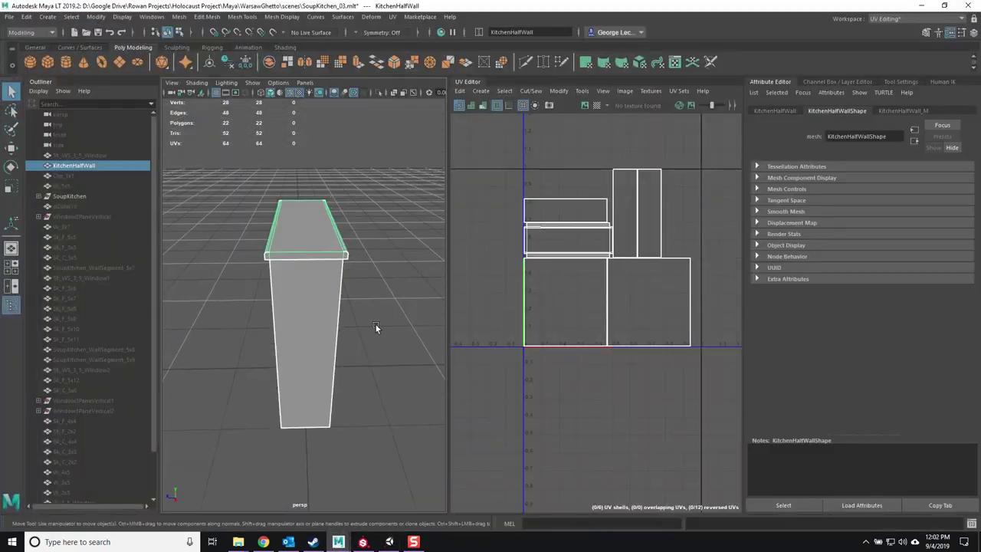
pyautogui.keyDown('alt'); pyautogui.moveTo(363, 336); pyautogui.dragTo(317, 307); pyautogui.keyUp('alt')
pyautogui.press('F8')
pyautogui.press('space')
pyautogui.press('space')
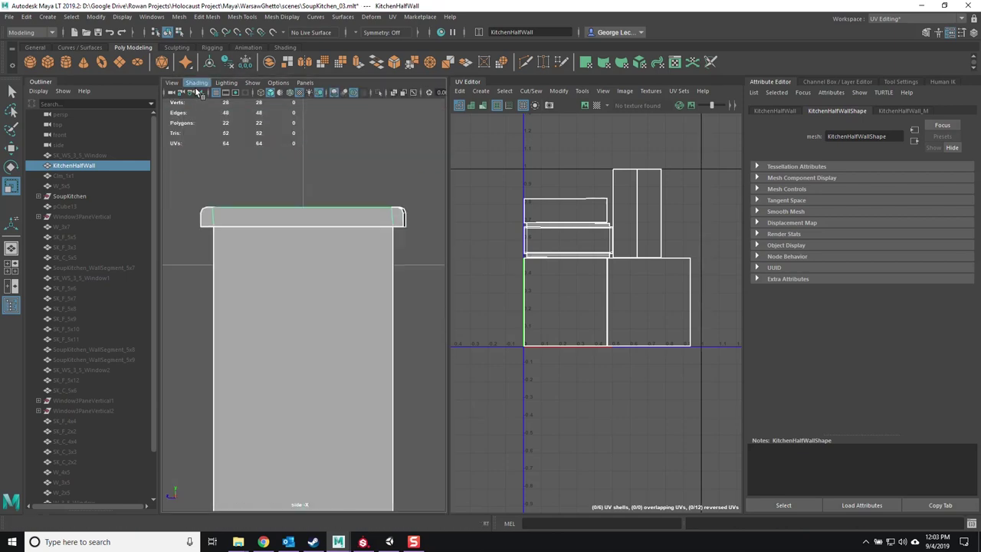
pyautogui.scroll(8, 329, 377)
pyautogui.moveTo(429, 268); pyautogui.dragTo(466, 258, button='right')
pyautogui.click(378, 201)
pyautogui.scroll(-8, 496, 239)
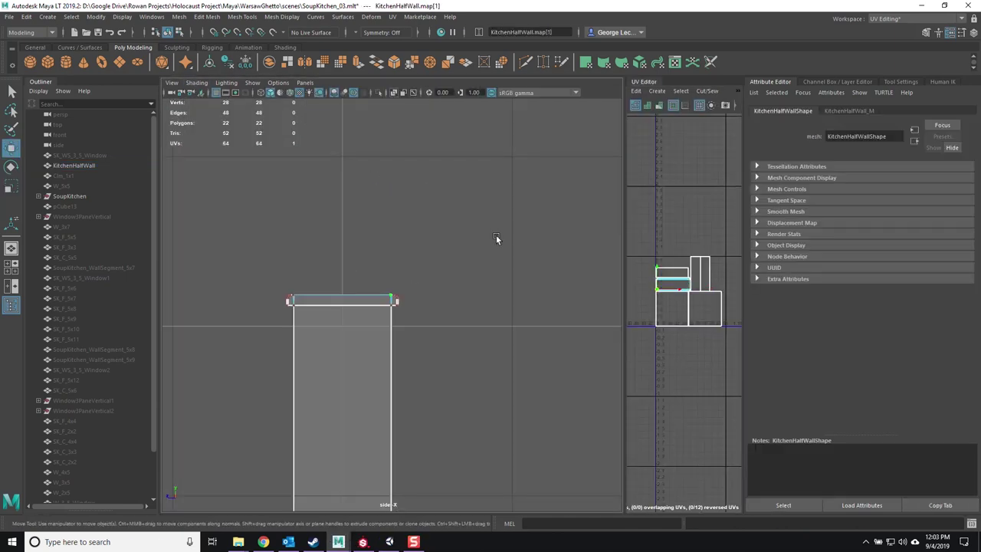
# - Set the side camera's Near Clip Plane to 0.01
pyautogui.press('w')
pyautogui.scroll(4, 393, 313)
pyautogui.hotkey('ctrl', 'a')
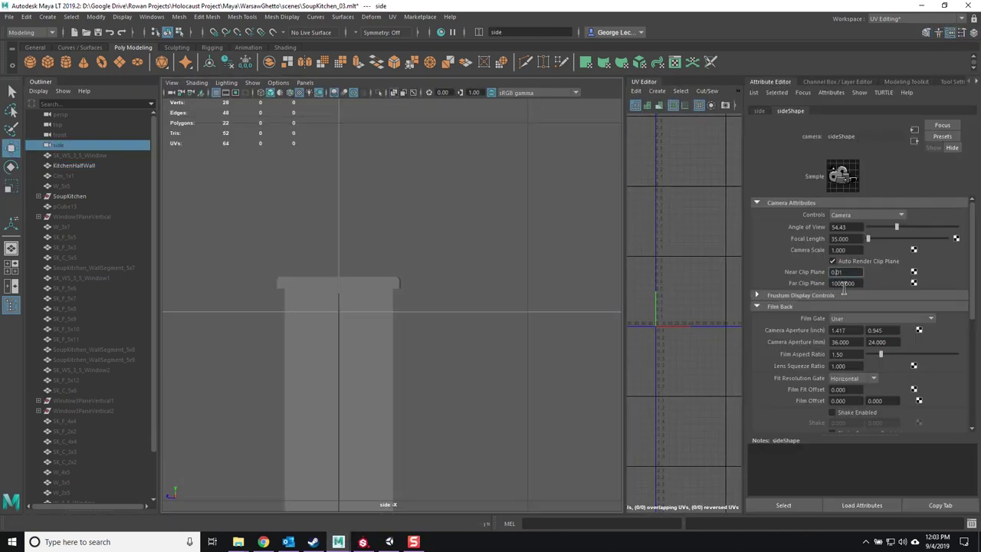
# - Adjust the cap's top vertices above the wall edge with the Move tool in the side view
pyautogui.click(393, 185)
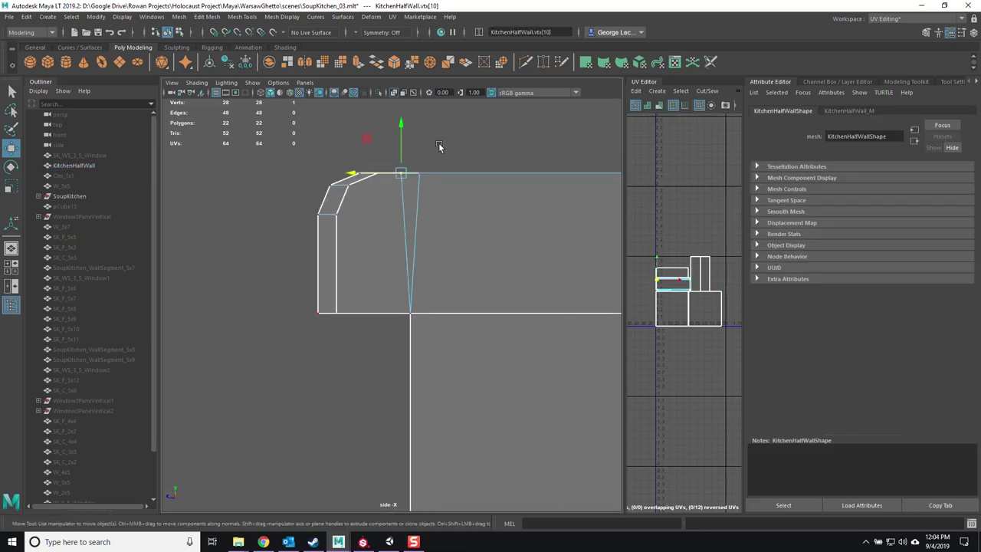
pyautogui.press('space')
pyautogui.press('space')
pyautogui.press('F8')
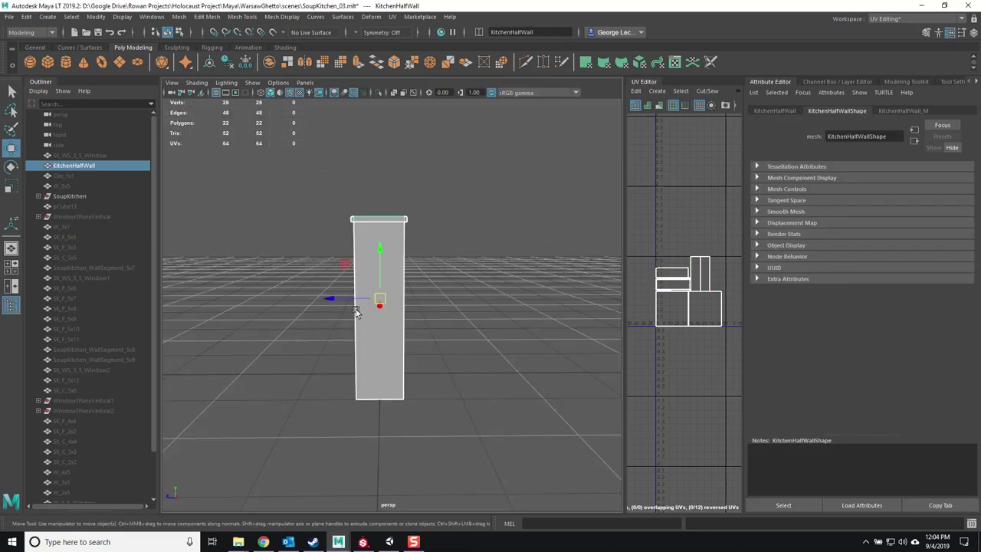
# - Re-export the edited mesh as KitchenHalfWall.fbx and copy it into Unity's SoupKitchen/Furniture folder
pyautogui.keyDown('alt'); pyautogui.moveTo(355, 311); pyautogui.dragTo(475, 229); pyautogui.keyUp('alt')
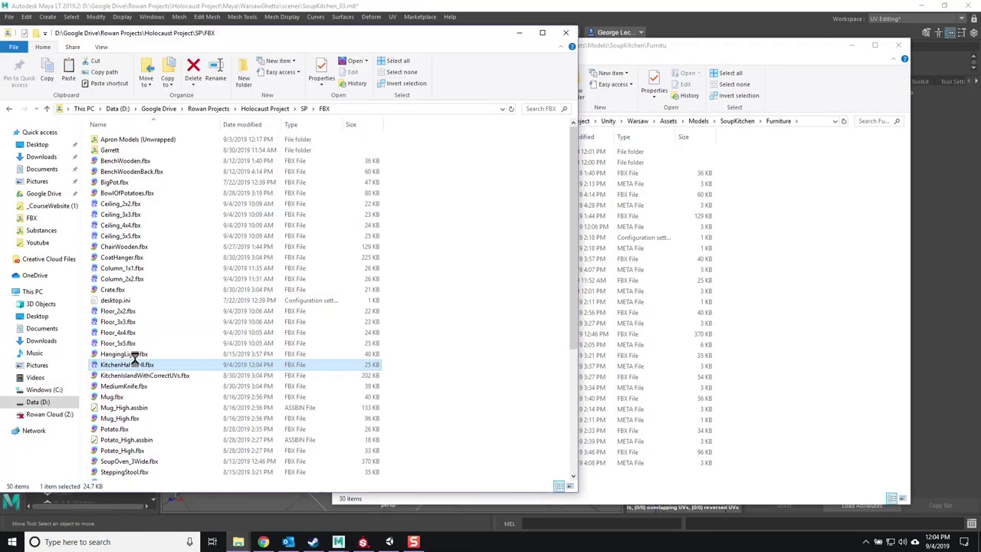
pyautogui.keyDown('ctrl'); pyautogui.moveTo(131, 360); pyautogui.dragTo(475, 242); pyautogui.keyUp('ctrl')
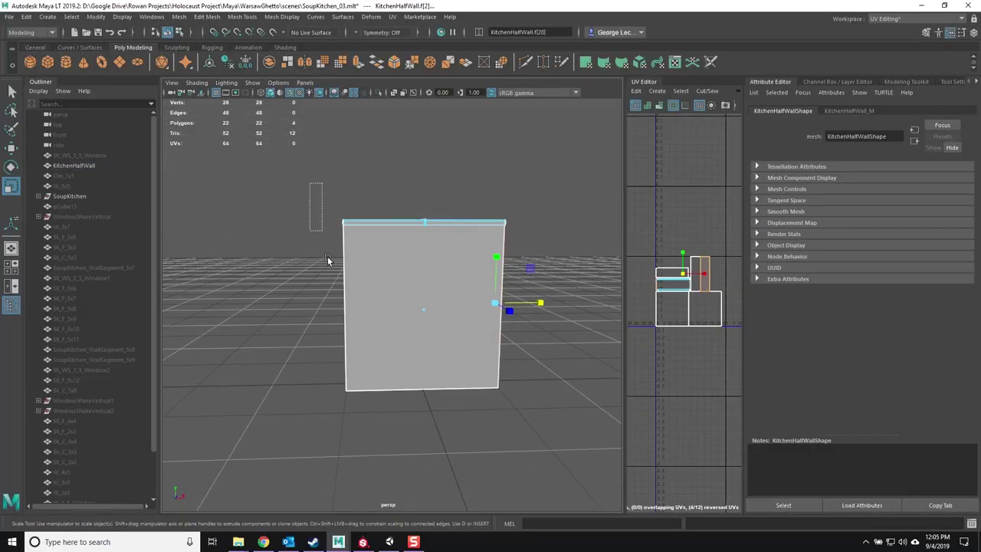
# - Select the half wall's end faces in Maya and flatten them with the Scale tool
pyautogui.moveTo(354, 259); pyautogui.dragTo(391, 275, button='right')
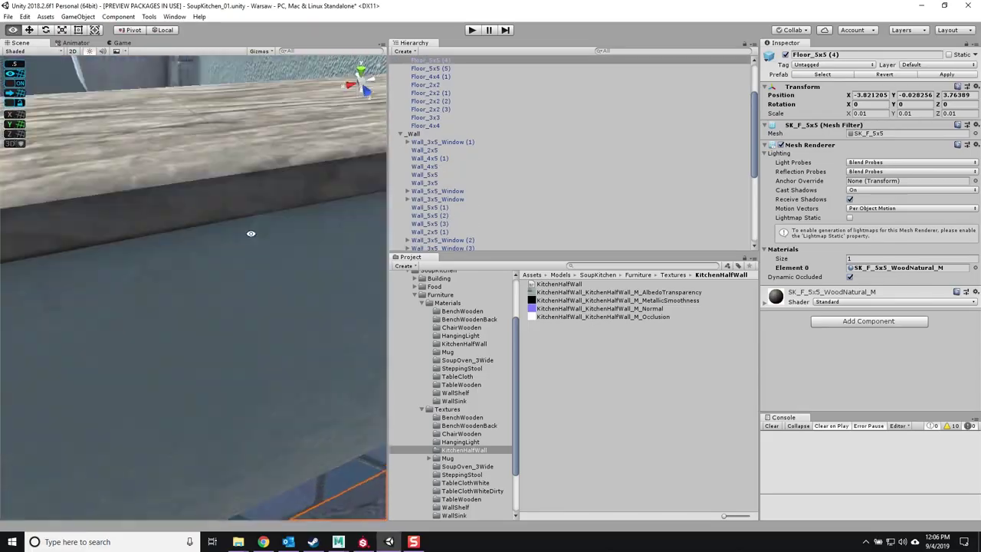
# - Inspect the half wall's wooden cap and the nearby wall surfaces up close in the Unity soup kitchen scene
pyautogui.moveTo(258, 235); pyautogui.dragTo(176, 407, button='middle')
pyautogui.moveTo(176, 407); pyautogui.dragTo(321, 229, button='right')
pyautogui.scroll(3, 407, 90)
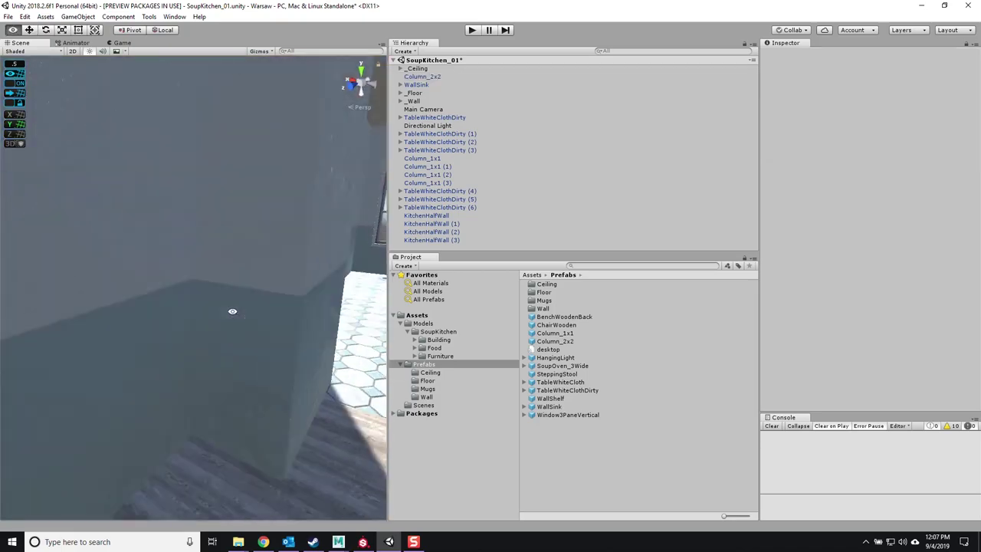
pyautogui.click(240, 148)
pyautogui.moveTo(267, 320)
pyautogui.mouseDown(button='right')
pyautogui.moveTo(240, 148)
pyautogui.moveTo(215, 199)
pyautogui.moveTo(261, 321)
pyautogui.mouseUp(button='right')
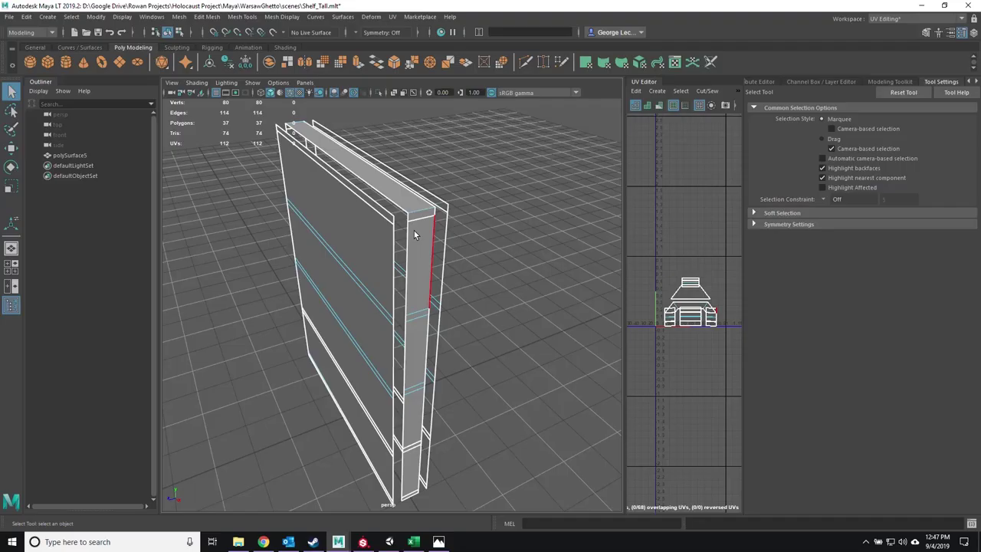
# - Switch to Maya and bevel the edges of the tall shelf's boards and corner posts
pyautogui.keyDown('alt'); pyautogui.moveTo(276, 307); pyautogui.dragTo(262, 185); pyautogui.keyUp('alt')
pyautogui.moveTo(486, 292)
pyautogui.keyDown('alt'); pyautogui.mouseDown()
pyautogui.moveTo(472, 274)
pyautogui.moveTo(383, 289)
pyautogui.moveTo(492, 235)
pyautogui.moveTo(443, 308)
pyautogui.moveTo(490, 306)
pyautogui.mouseUp(); pyautogui.keyUp('alt')
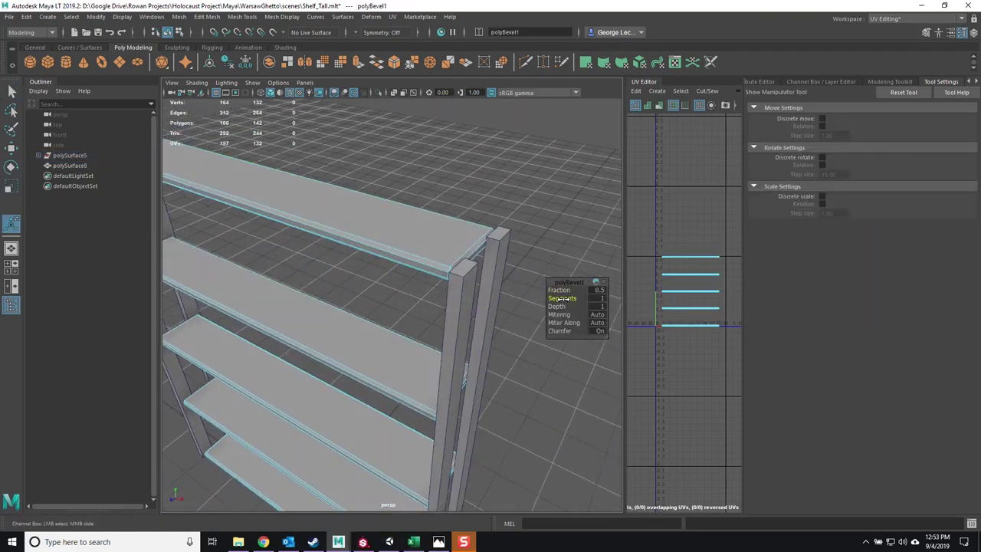
pyautogui.press('F8')
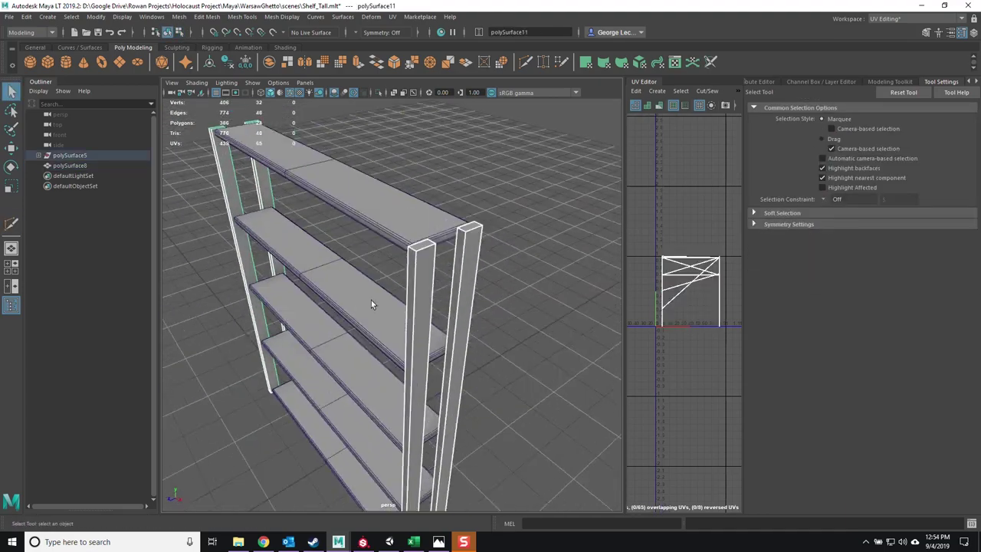
pyautogui.press('F8')
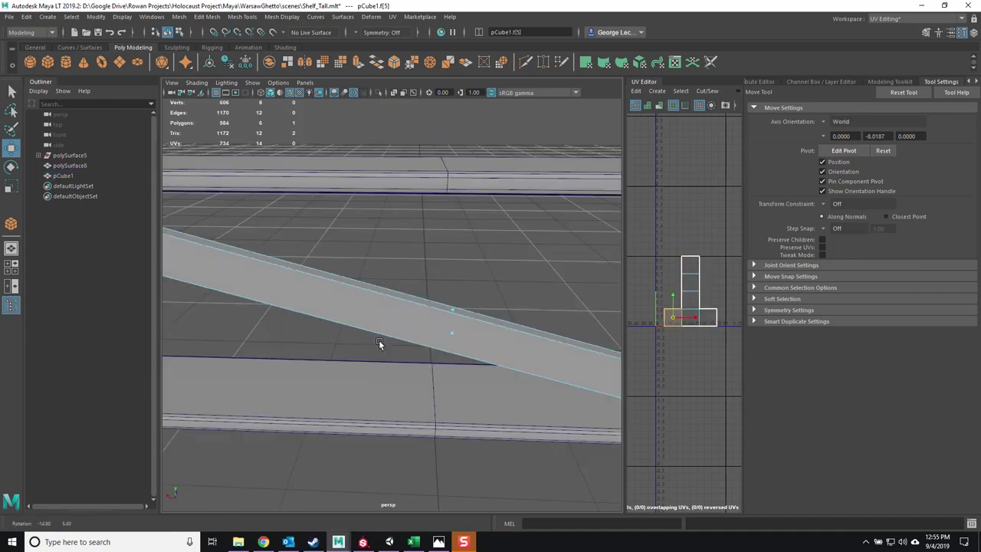
# - Insert edge loops across the lowest diagonal brace with the Insert Edge Loop Tool set to 3 multiple edge loops
pyautogui.press('space')
pyautogui.keyDown('shift'); pyautogui.moveTo(418, 290); pyautogui.dragTo(412, 433, button='right'); pyautogui.keyUp('shift')
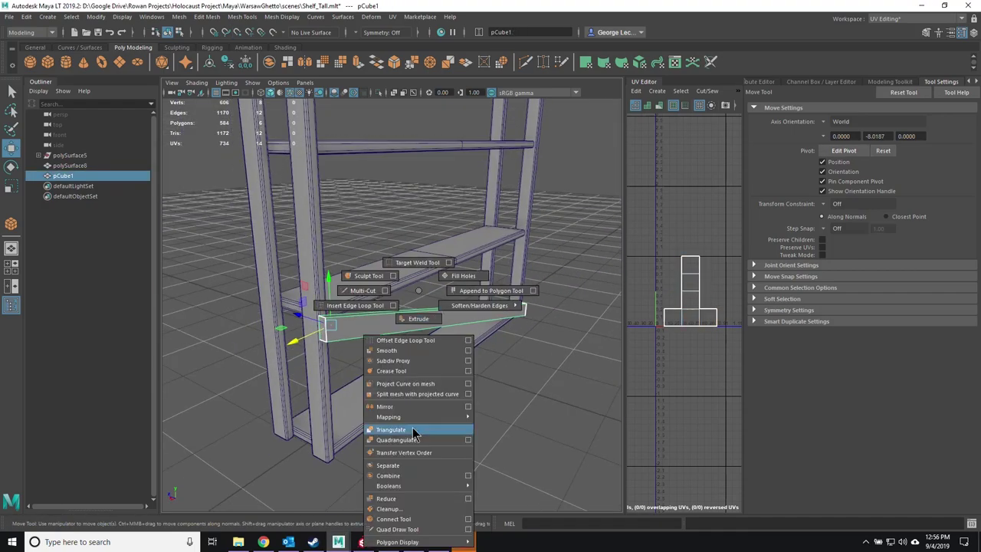
pyautogui.keyDown('shift'); pyautogui.moveTo(419, 295); pyautogui.dragTo(355, 305, button='right'); pyautogui.keyUp('shift')
pyautogui.press('F8')
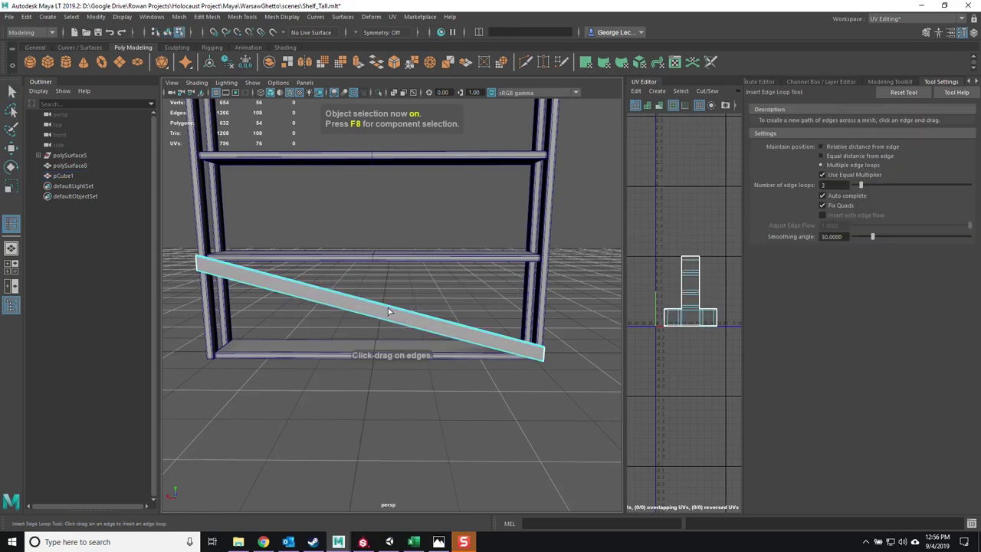
pyautogui.moveTo(388, 310); pyautogui.dragTo(482, 357)
# - Duplicate the diagonal brace into a zigzag of four across the shelf's back, consulting shelf cross bracing reference images
pyautogui.press('w')
pyautogui.keyDown('alt'); pyautogui.moveTo(421, 346); pyautogui.dragTo(369, 346); pyautogui.keyUp('alt')
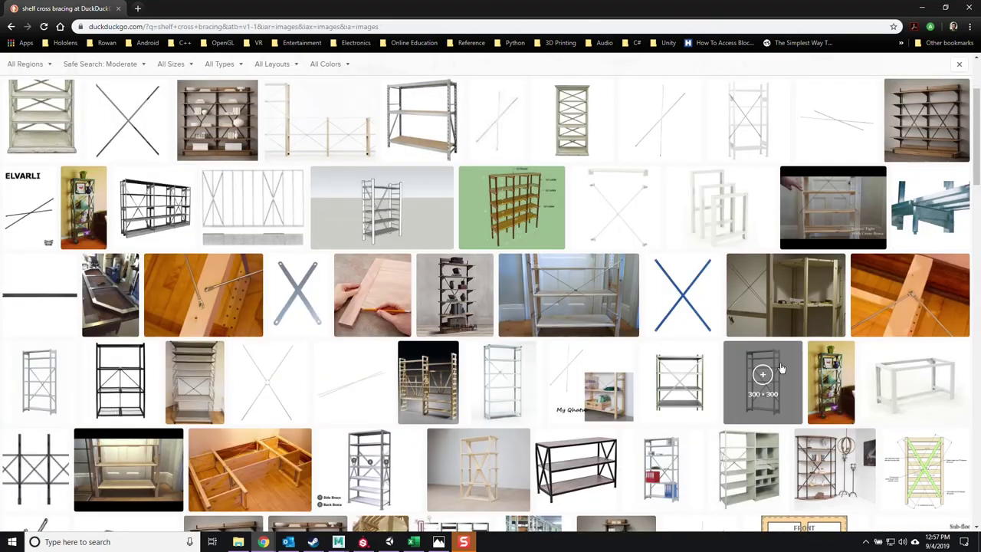
pyautogui.scroll(-5, 781, 368)
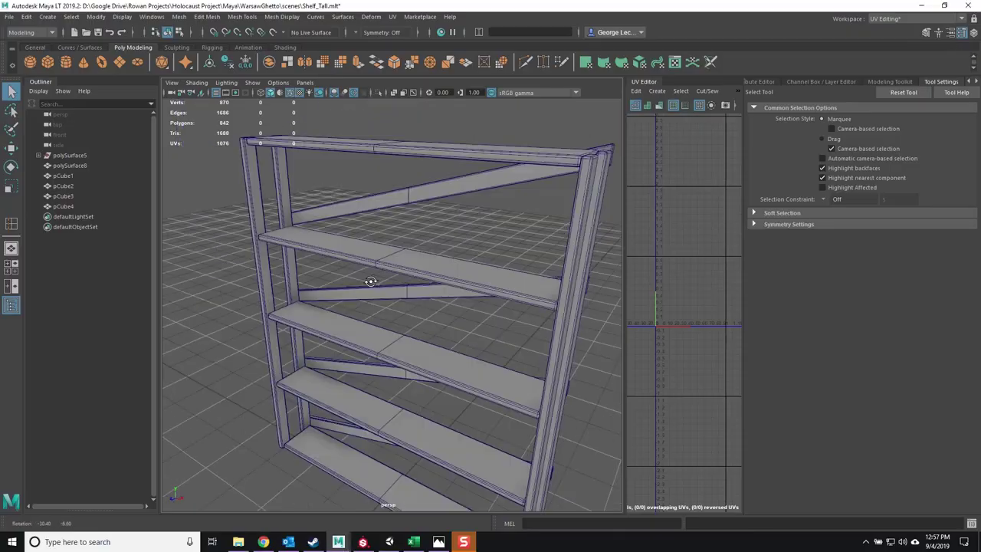
# - Combine the boards, posts and braces into one mesh and rename it ShelfTall
pyautogui.keyDown('shift'); pyautogui.moveTo(397, 150); pyautogui.dragTo(427, 280, button='right'); pyautogui.keyUp('shift')
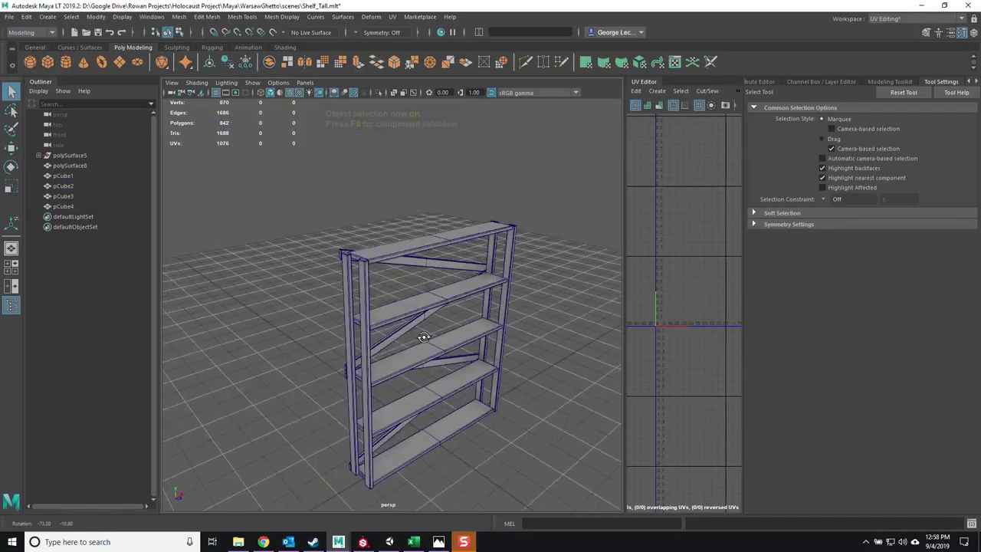
pyautogui.keyDown('alt'); pyautogui.moveTo(424, 337); pyautogui.dragTo(416, 281); pyautogui.keyUp('alt')
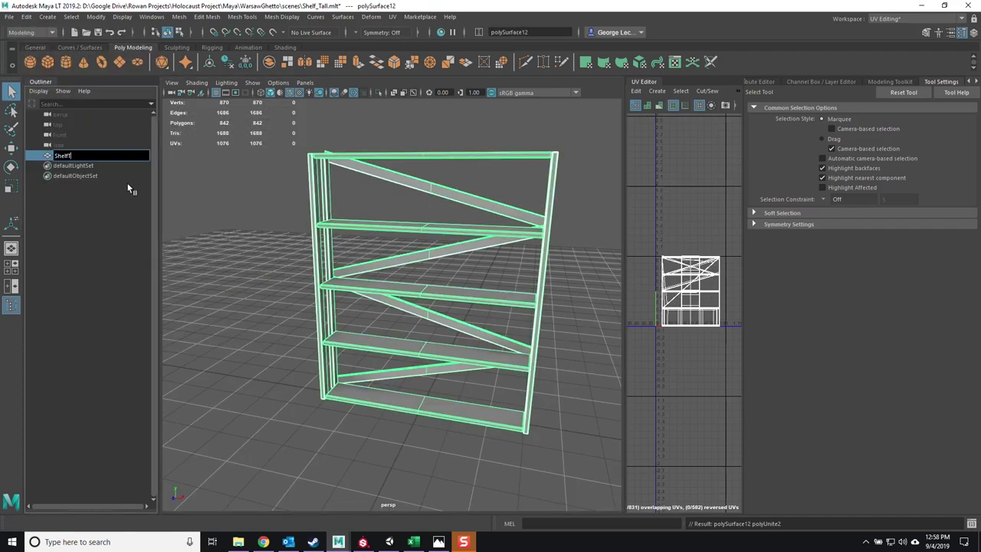
pyautogui.write('Tall')
pyautogui.press('Return')
pyautogui.moveTo(329, 171); pyautogui.dragTo(383, 431, button='right')
pyautogui.keyDown('alt'); pyautogui.moveTo(383, 431); pyautogui.dragTo(445, 276); pyautogui.keyUp('alt')
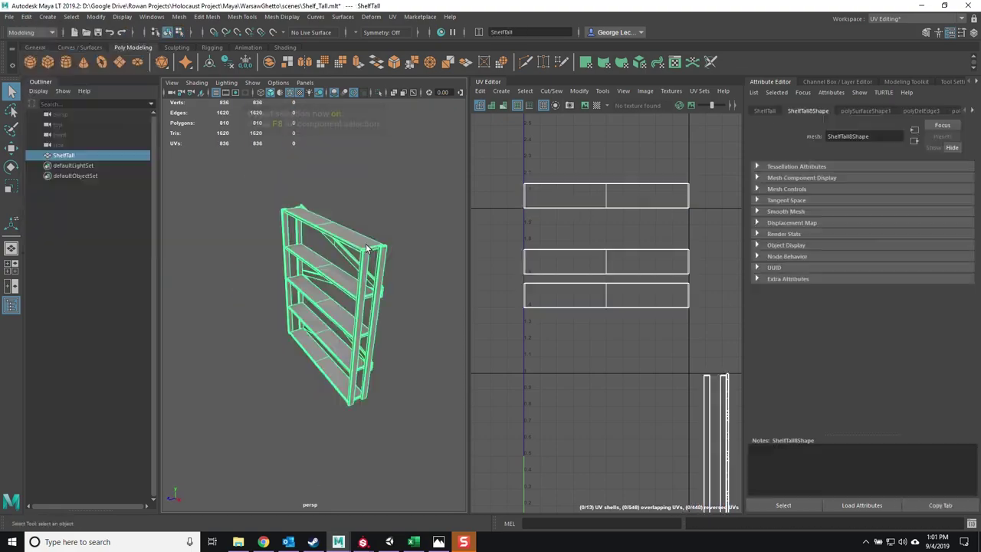
# - Separate the ShelfTall mesh into parts and hide the posts and braces to isolate the shelf boards
pyautogui.keyDown('alt'); pyautogui.moveTo(381, 339); pyautogui.dragTo(317, 364); pyautogui.keyUp('alt')
pyautogui.click(317, 363)
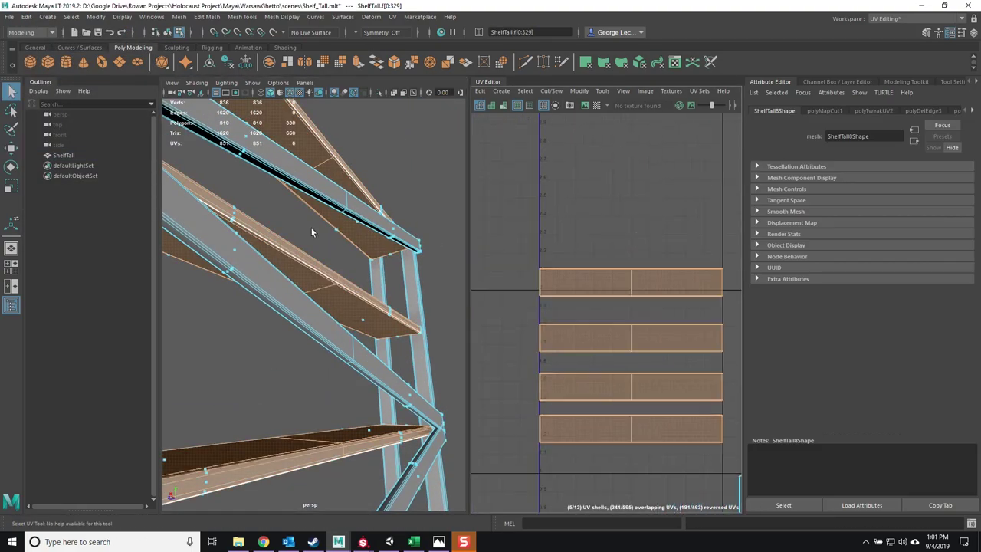
pyautogui.hotkey('ctrl', 'h')
pyautogui.click(351, 374)
pyautogui.press('f')
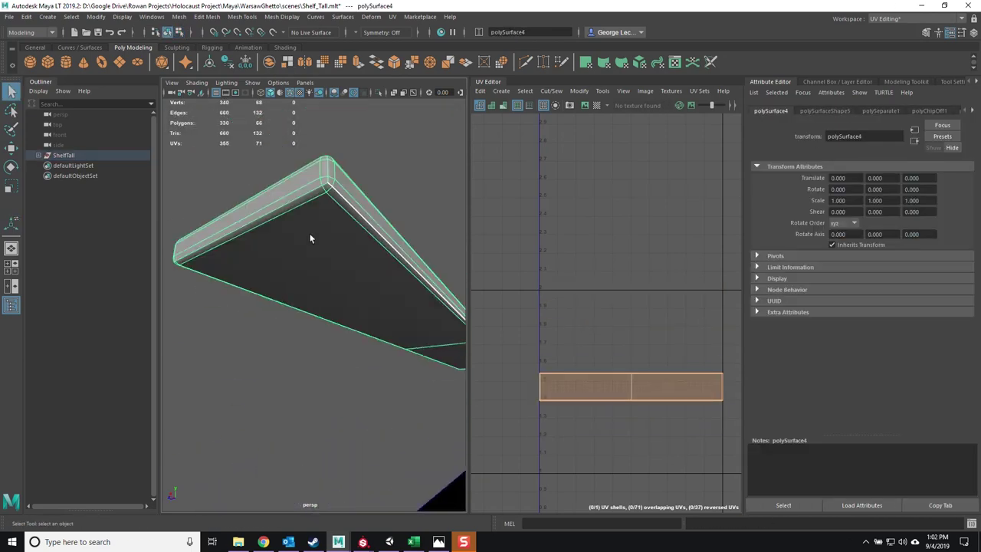
# - Cut UV seams along one shelf board's beveled edges and unfold the board's UVs
pyautogui.keyDown('alt'); pyautogui.moveTo(308, 206); pyautogui.dragTo(328, 169); pyautogui.keyUp('alt')
pyautogui.click(250, 282)
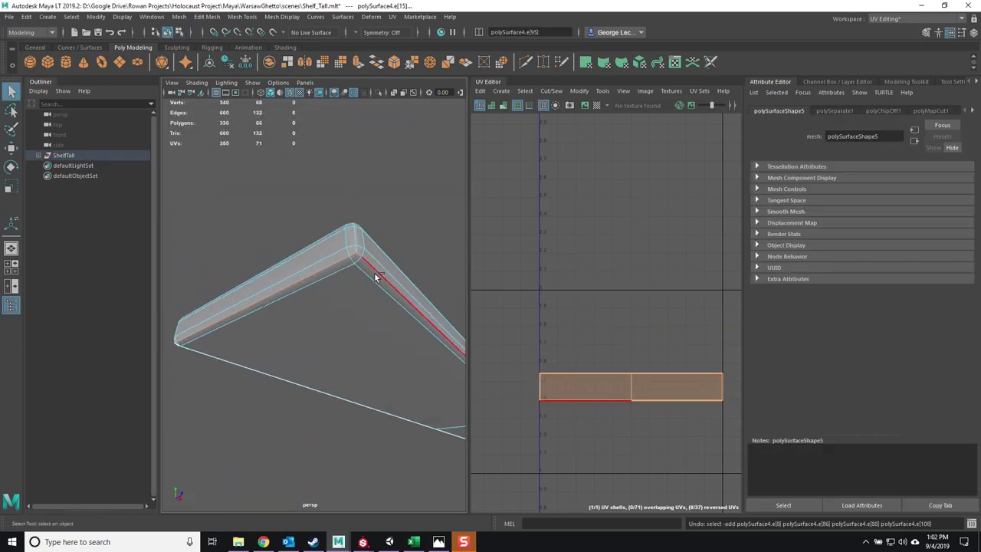
pyautogui.keyDown('alt'); pyautogui.moveTo(234, 300); pyautogui.dragTo(429, 322); pyautogui.keyUp('alt')
pyautogui.keyDown('shift'); pyautogui.moveTo(612, 337); pyautogui.dragTo(643, 258, button='right'); pyautogui.keyUp('shift')
pyautogui.hotkey('ctrl', 'z')
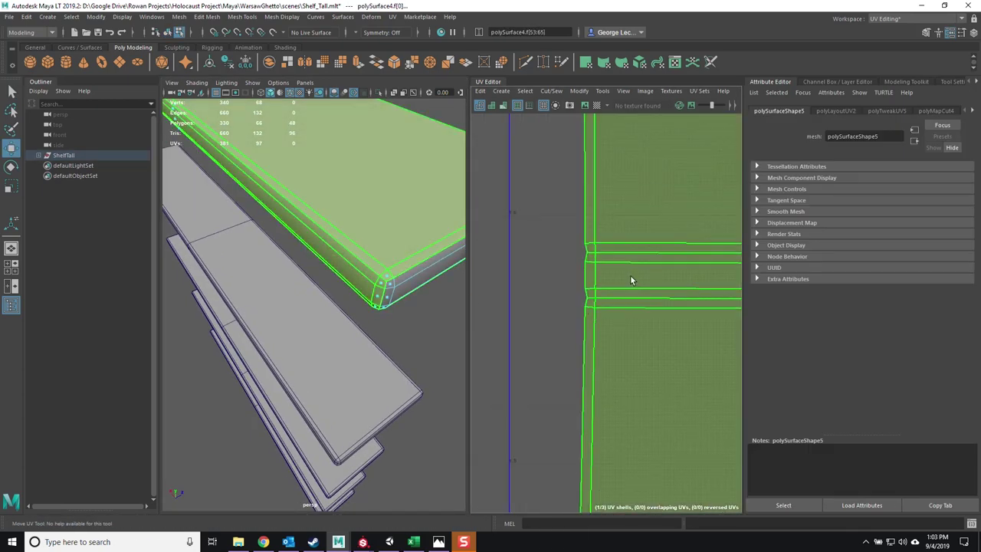
pyautogui.click(636, 287)
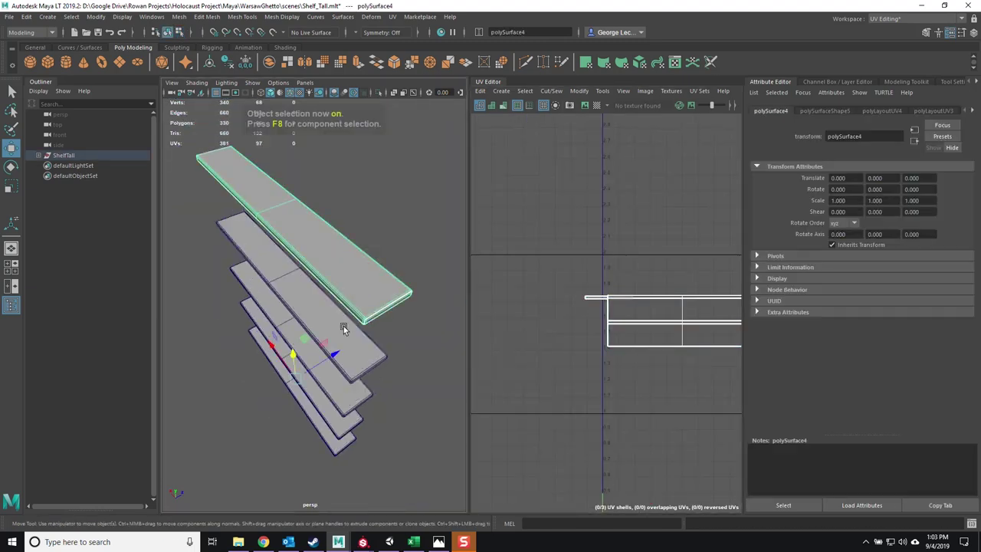
# - Replace the remaining shelf boards with aligned duplicates of the unwrapped board
pyautogui.keyDown('alt'); pyautogui.moveTo(343, 325); pyautogui.dragTo(315, 307); pyautogui.keyUp('alt')
pyautogui.press('q')
pyautogui.click(329, 394)
pyautogui.click(315, 307)
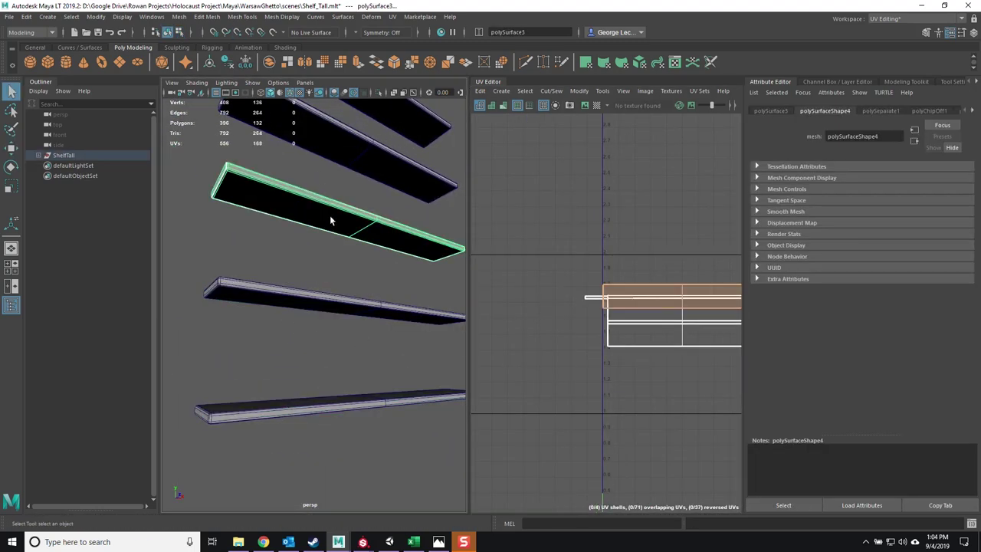
pyautogui.click(363, 222)
# - Show the hidden posts and braces again and lay out the shelf boards' UV shells in a stacked column
pyautogui.click(122, 16)
pyautogui.click(164, 90)
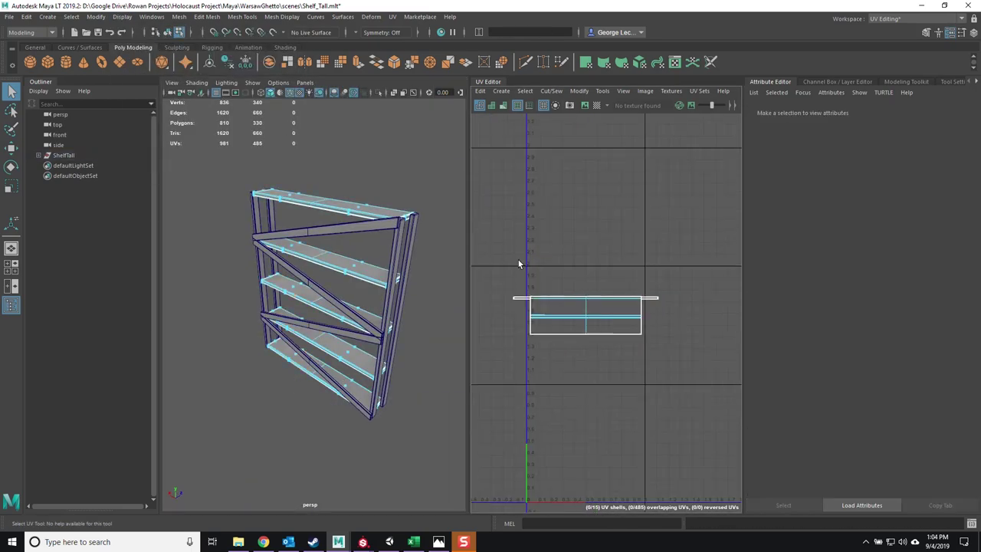
pyautogui.click(744, 407)
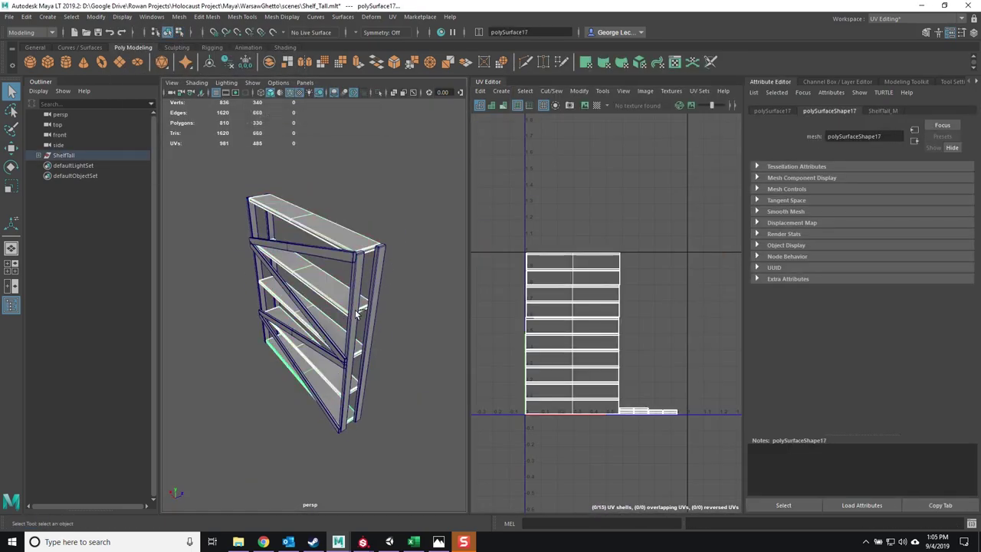
# - Hide the shelf boards and cut an edge loop across the middle of each corner post with the Multi-Cut tool
pyautogui.hotkey('ctrl', 'h')
pyautogui.keyDown('alt'); pyautogui.moveTo(356, 314); pyautogui.dragTo(383, 337); pyautogui.keyUp('alt')
pyautogui.keyDown('shift'); pyautogui.moveTo(383, 337); pyautogui.dragTo(390, 356, button='right'); pyautogui.keyUp('shift')
pyautogui.scroll(3, 393, 360)
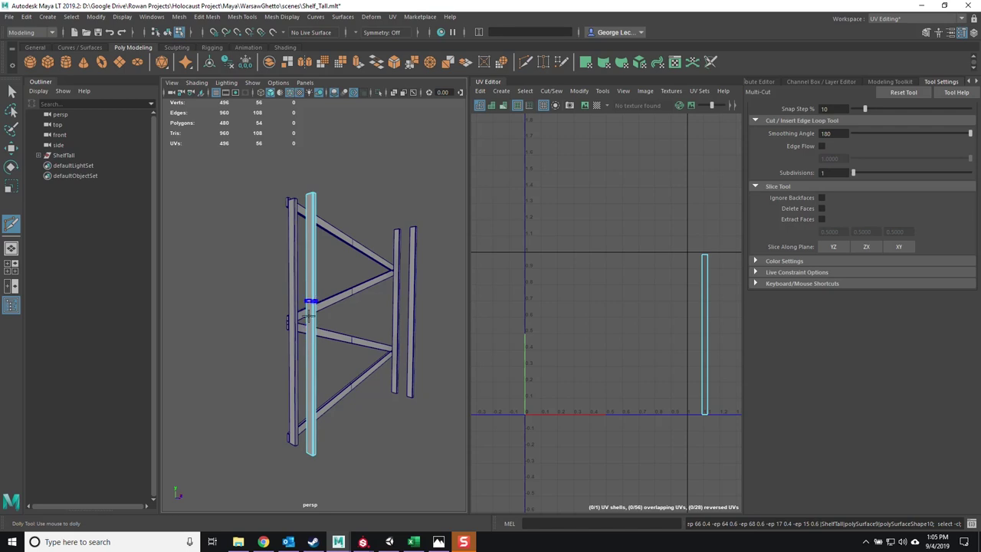
pyautogui.click(300, 336)
pyautogui.press('F8')
pyautogui.click(282, 322)
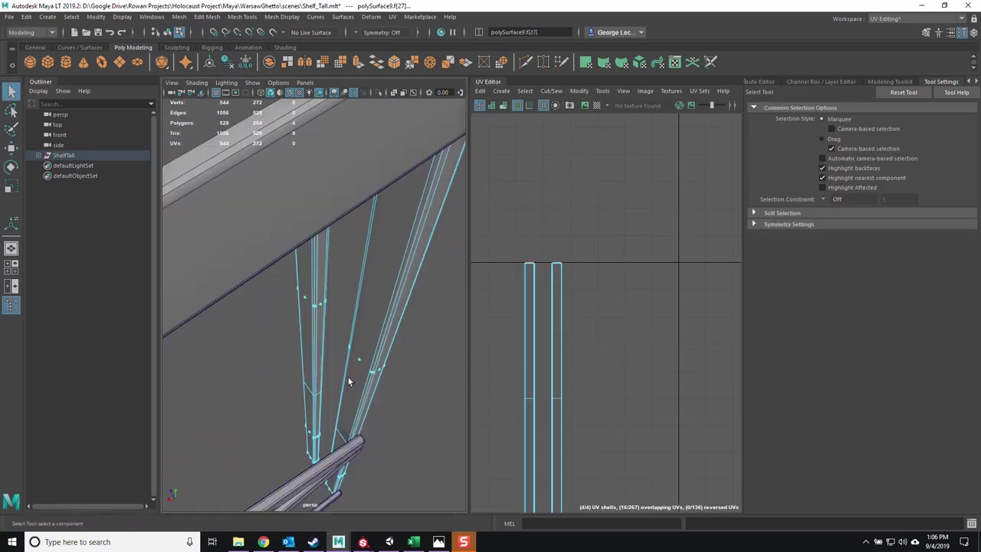
# - Planar-map the posts' end faces from the Y axis with the bounding box fit and separate their UV shells
pyautogui.keyDown('alt'); pyautogui.moveTo(348, 377); pyautogui.dragTo(363, 362, button='right'); pyautogui.keyUp('alt')
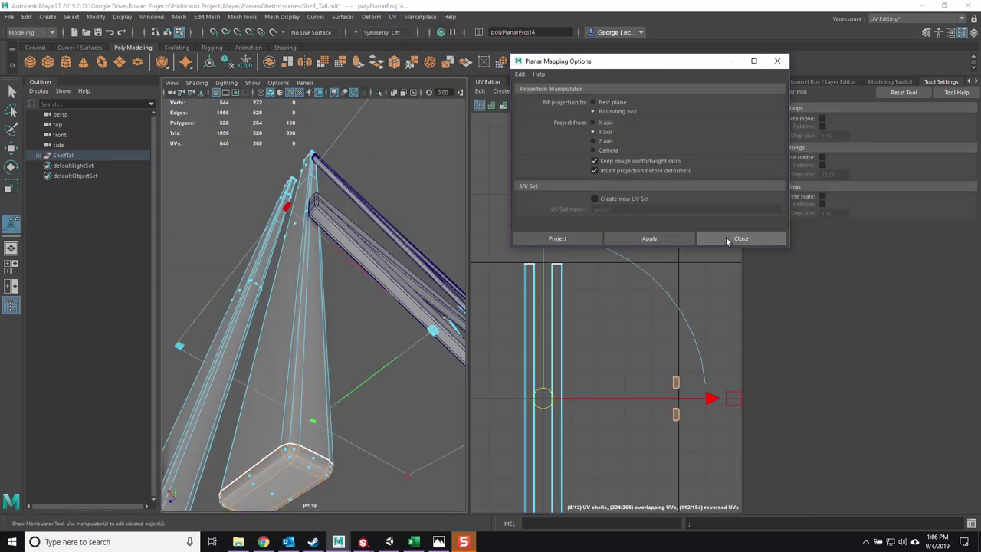
pyautogui.click(727, 238)
pyautogui.keyDown('shift'); pyautogui.rightClick(596, 196); pyautogui.keyUp('shift')
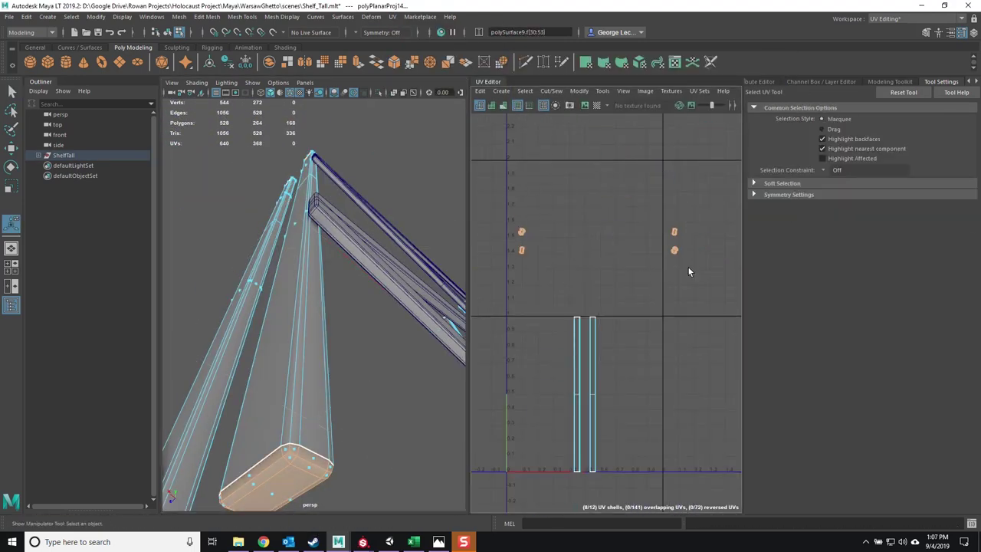
# - Unfold the long sides of the corner posts and arrange their UV shells
pyautogui.rightClick(324, 260)
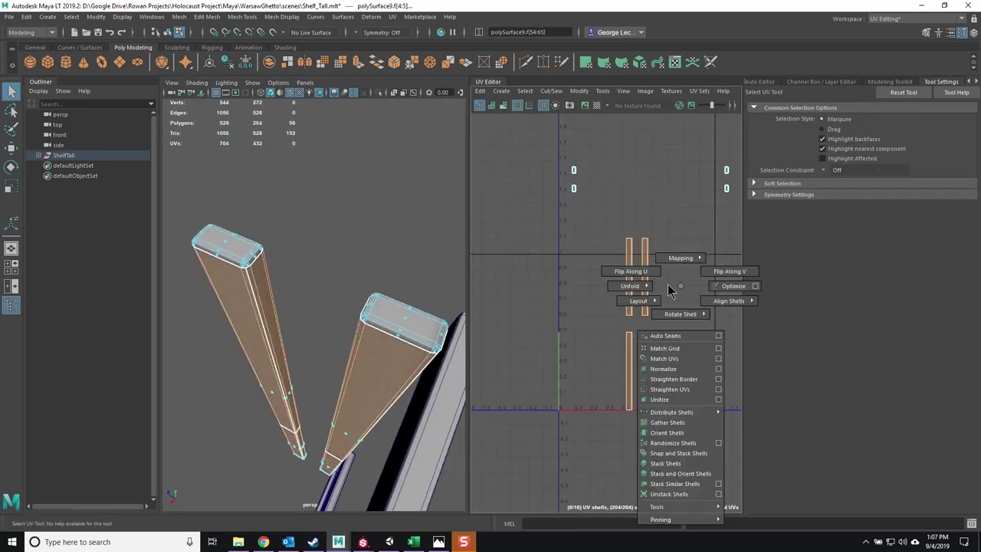
pyautogui.click(592, 432)
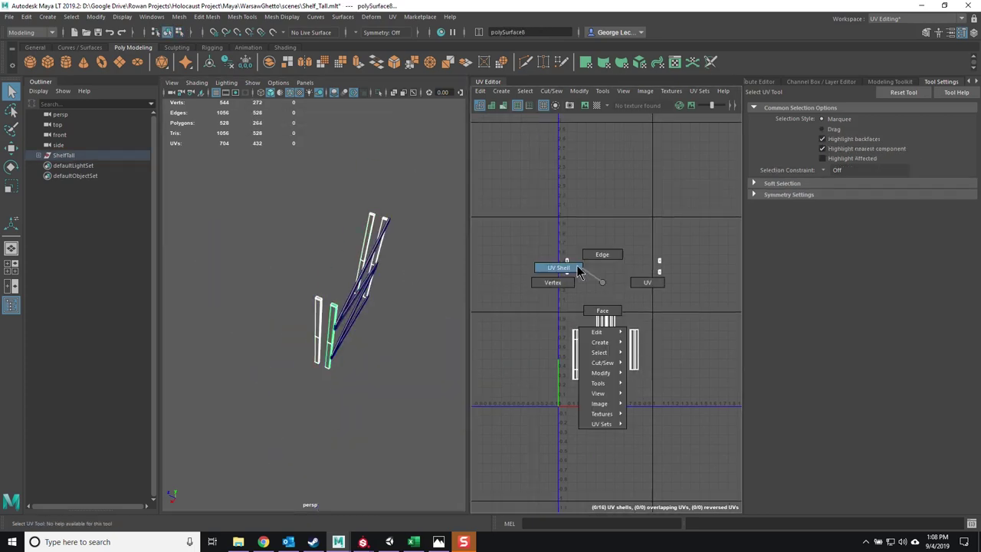
pyautogui.click(624, 368)
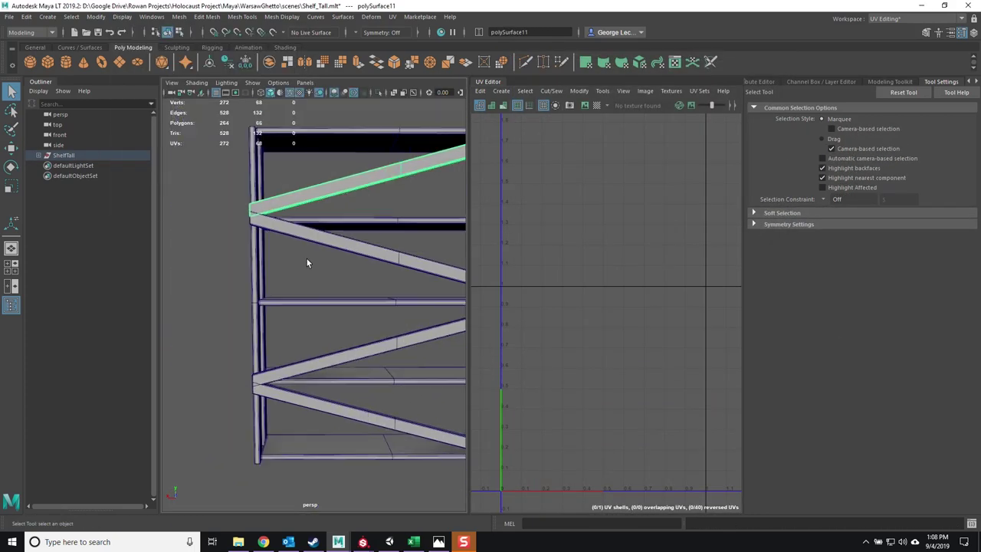
# - Adjust the end vertices of the diagonal braces with the Move tool where neighbouring braces meet
pyautogui.rightClick(302, 261)
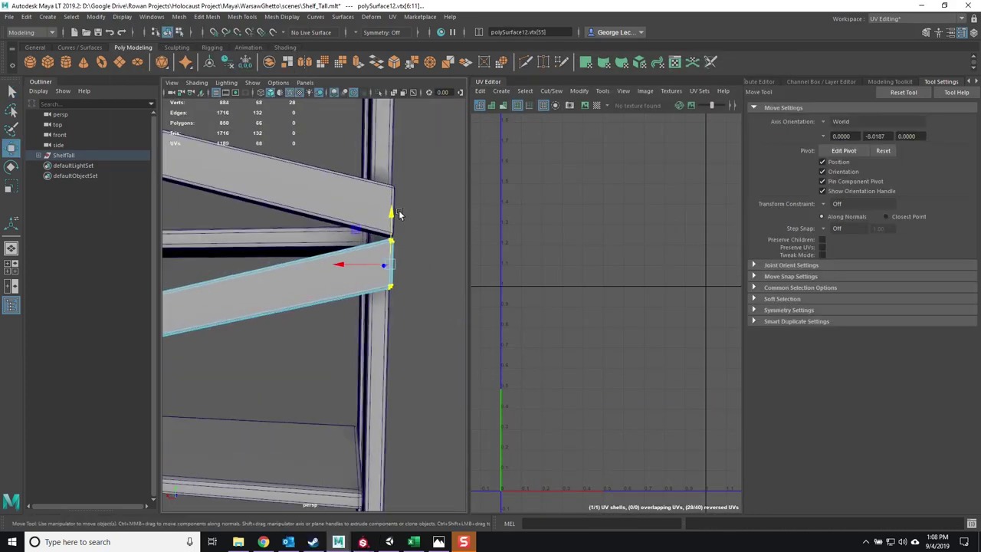
pyautogui.press('F8')
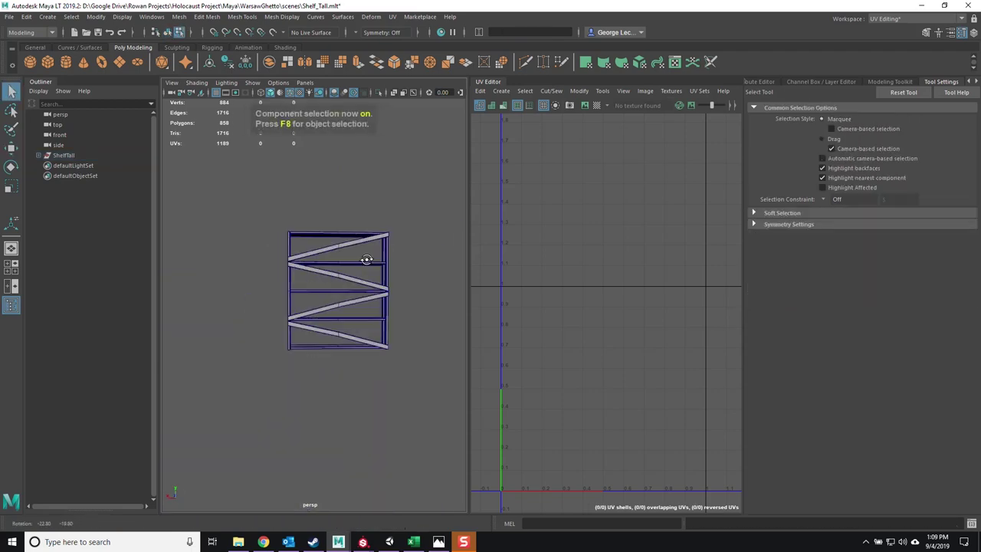
# - Cut an edge loop across the middle of each diagonal brace and planar-map the combined braces
pyautogui.keyDown('shift'); pyautogui.moveTo(305, 197); pyautogui.dragTo(255, 199, button='right'); pyautogui.keyUp('shift')
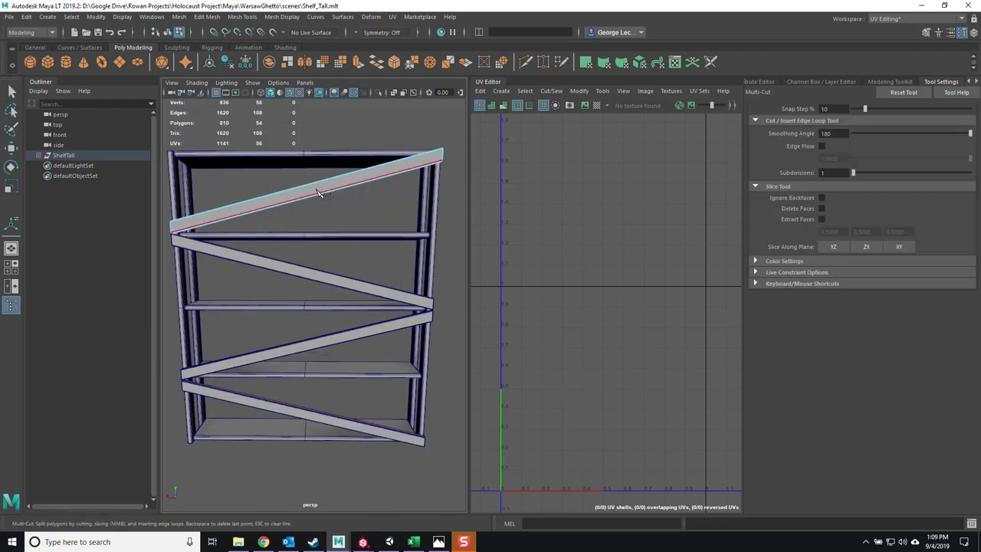
pyautogui.rightClick(317, 329)
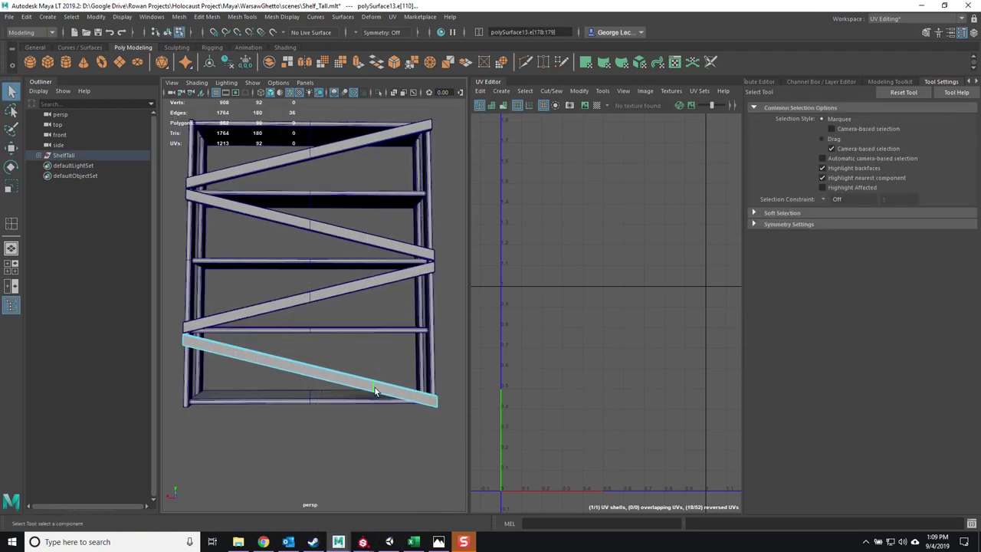
pyautogui.click(743, 238)
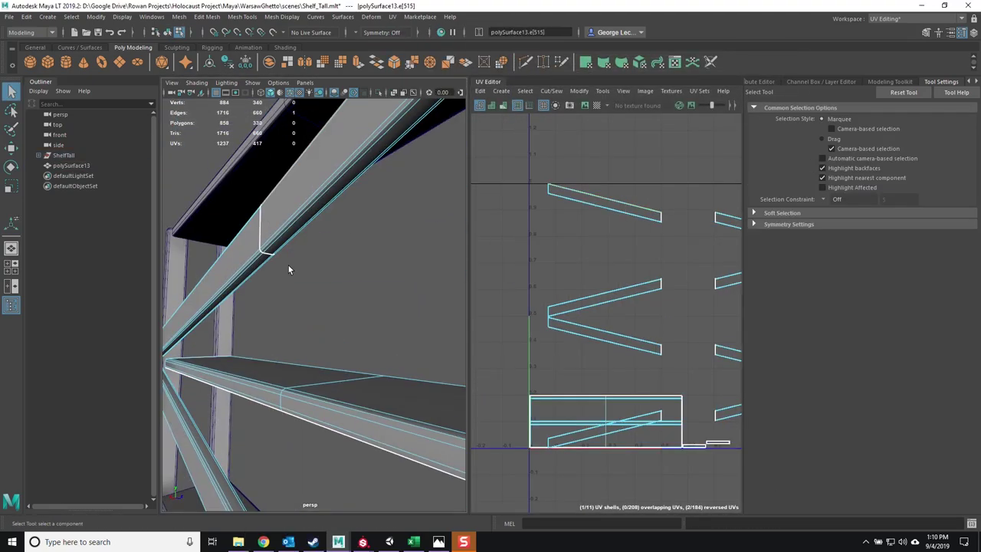
# - Isolate the end faces of the diagonal braces, planar-map them and arrange their UV shells
pyautogui.keyDown('alt'); pyautogui.moveTo(287, 268); pyautogui.dragTo(291, 222); pyautogui.keyUp('alt')
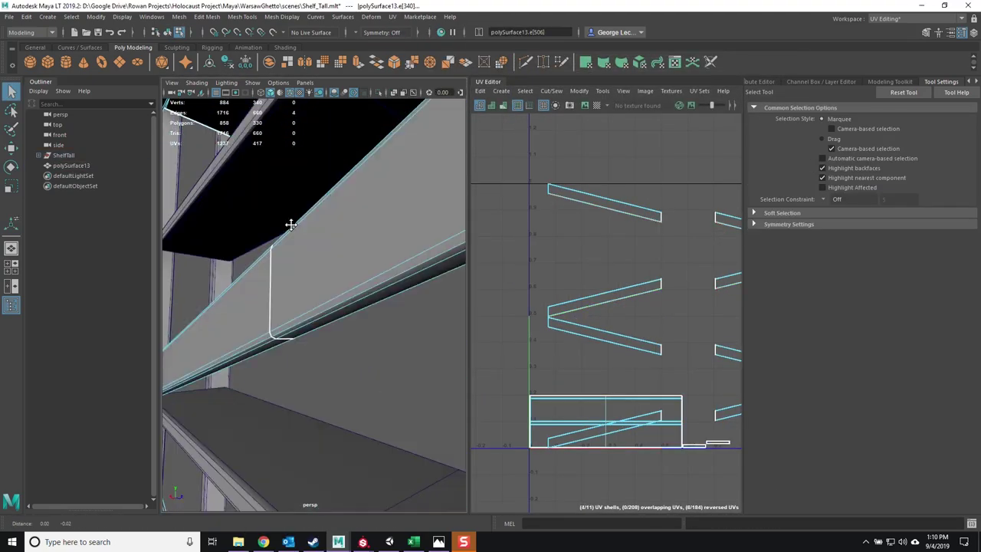
pyautogui.rightClick(655, 290)
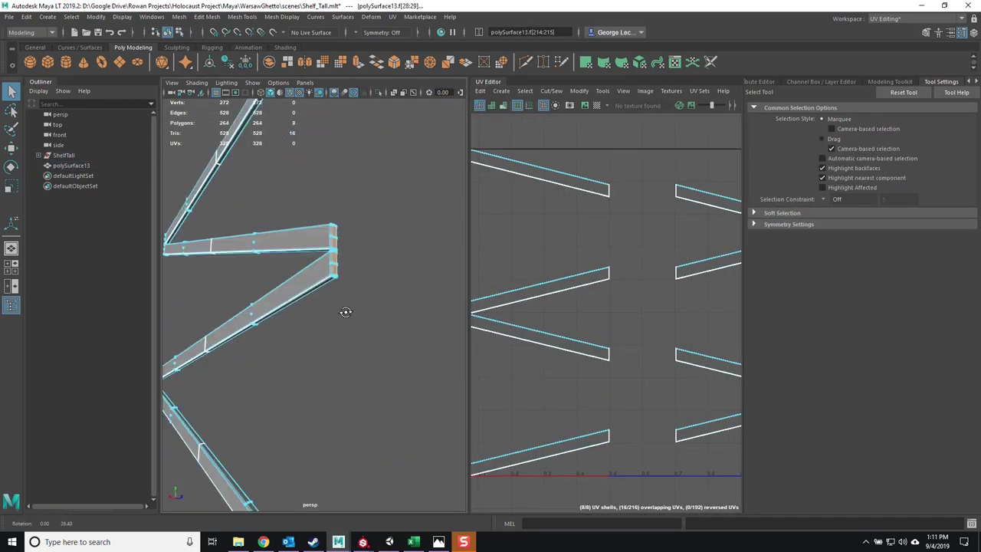
pyautogui.rightClick(332, 274)
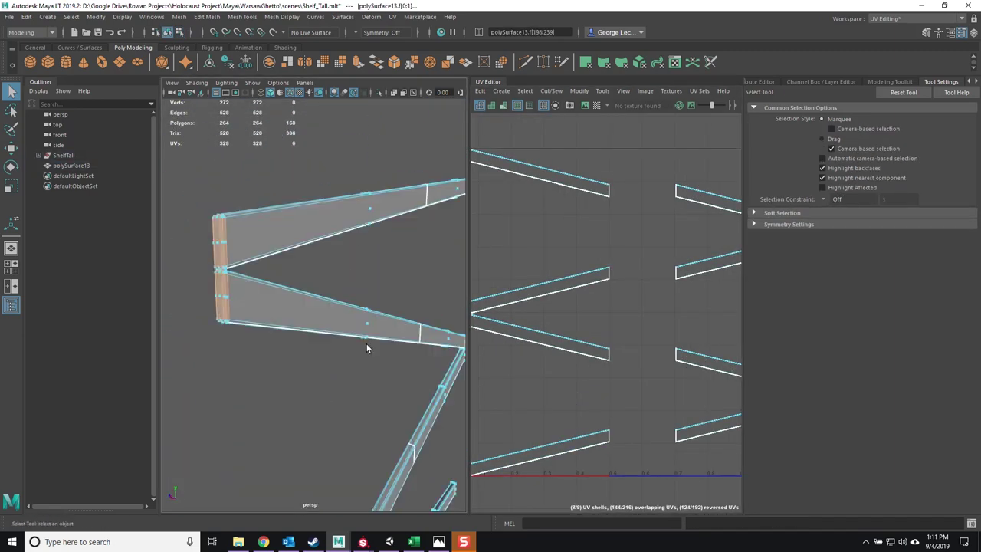
pyautogui.click(392, 17)
pyautogui.click(421, 134)
pyautogui.moveTo(657, 231); pyautogui.dragTo(688, 228, button='right')
pyautogui.keyDown('shift'); pyautogui.moveTo(619, 284); pyautogui.dragTo(580, 280, button='right'); pyautogui.keyUp('shift')
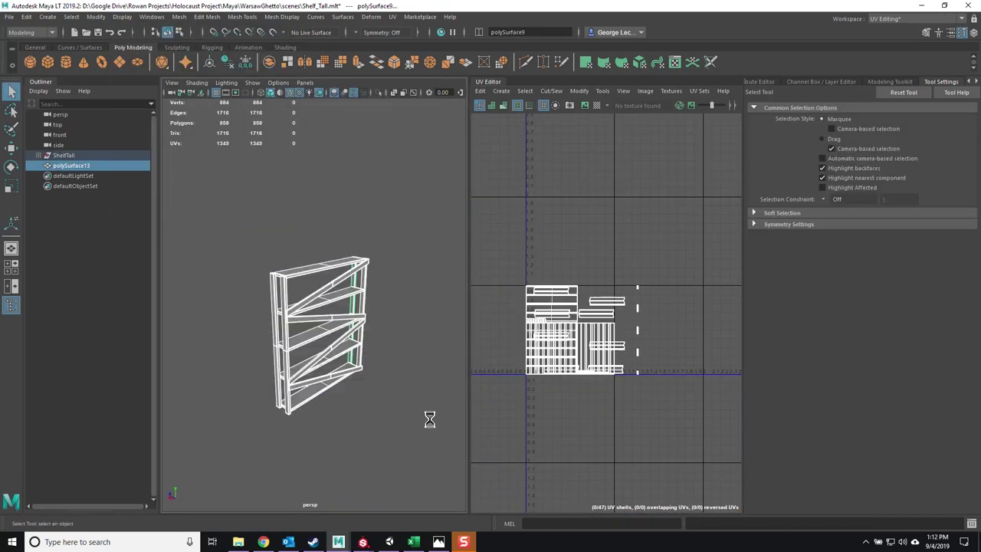
# - Select all UV shells of the combined shelf and lay them out inside the UV tile
pyautogui.moveTo(521, 245); pyautogui.dragTo(587, 207, button='right')
pyautogui.scroll(2, 621, 301)
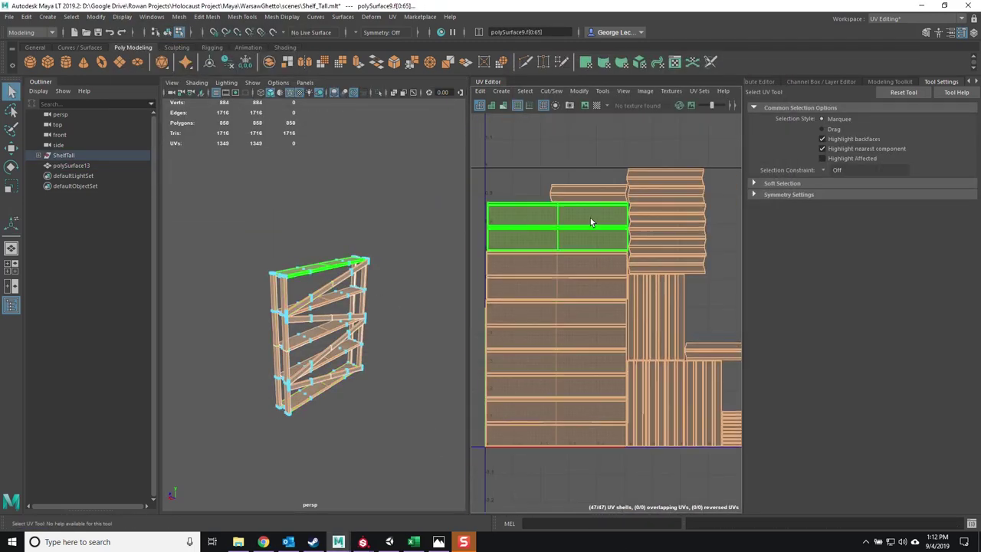
pyautogui.click(613, 315)
pyautogui.click(564, 396)
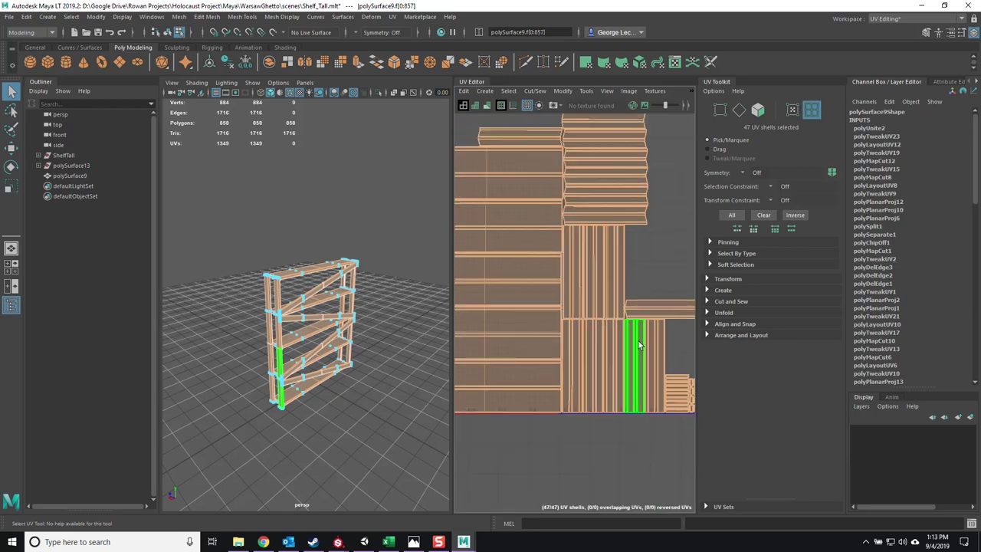
pyautogui.moveTo(652, 271); pyautogui.dragTo(552, 223)
pyautogui.keyDown('ctrl'); pyautogui.moveTo(635, 258); pyautogui.dragTo(635, 276, button='right'); pyautogui.keyUp('ctrl')
pyautogui.keyDown('shift'); pyautogui.moveTo(537, 240); pyautogui.dragTo(505, 230, button='right'); pyautogui.keyUp('shift')
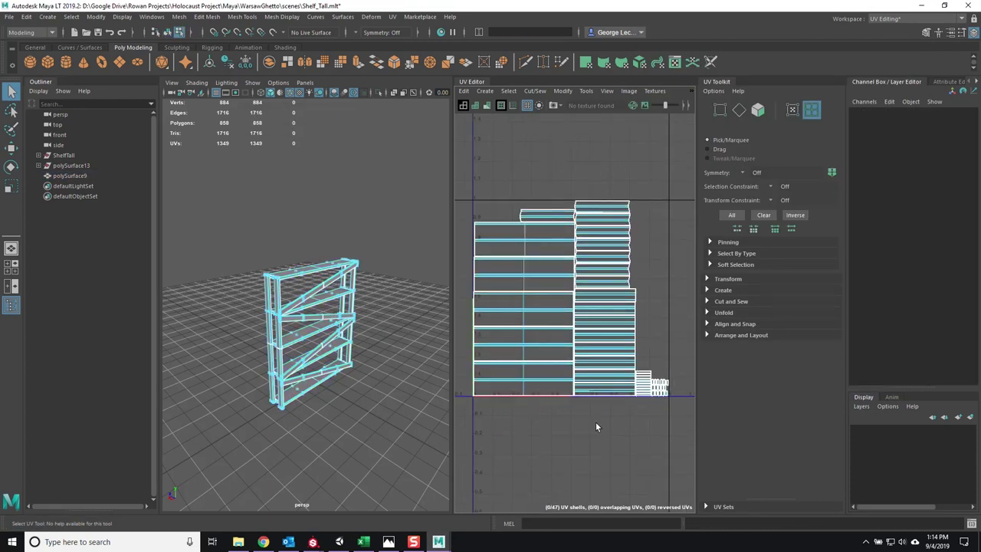
pyautogui.rightClick(603, 296)
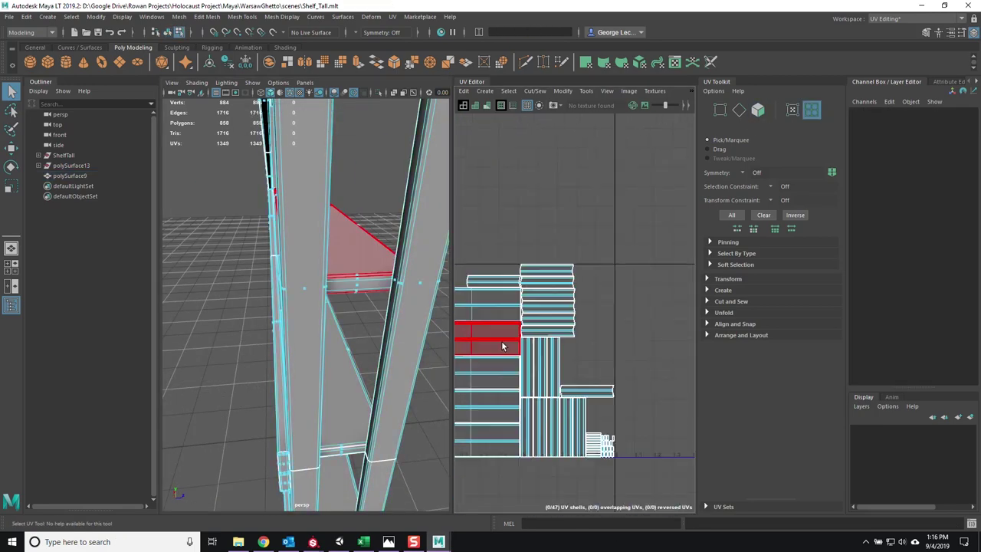
# - Freeze the combined shelf's transformations and export the selected mesh
pyautogui.click(27, 21)
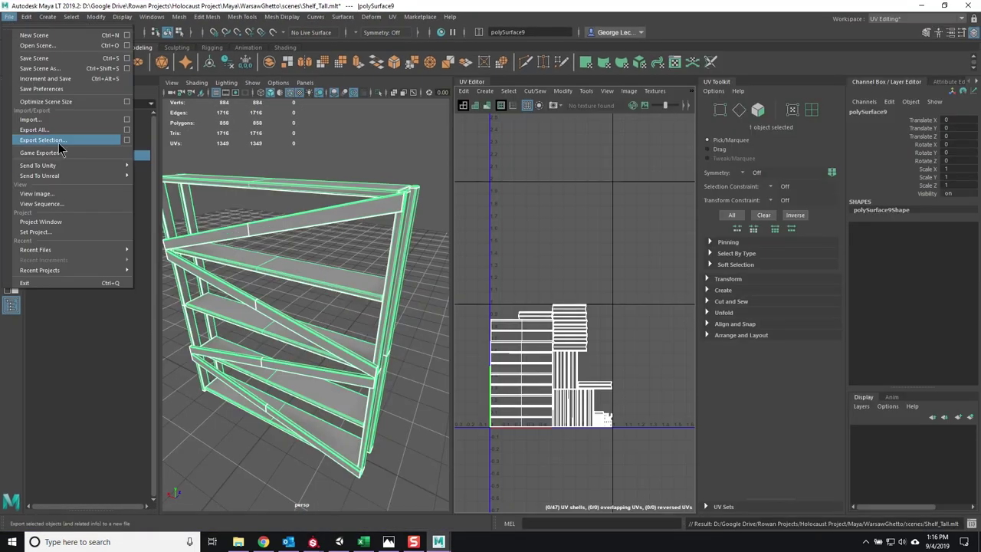
pyautogui.click(149, 135)
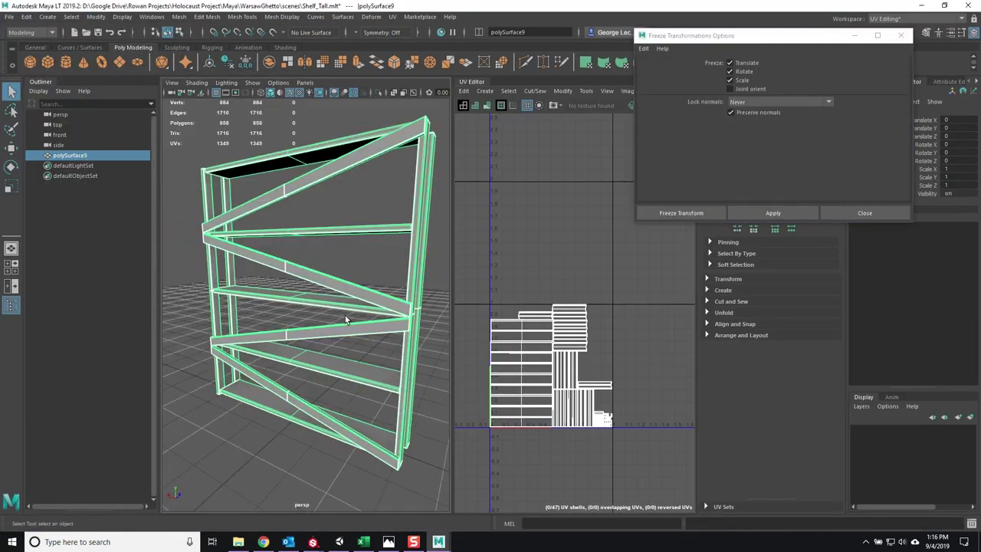
pyautogui.click(9, 16)
pyautogui.click(42, 171)
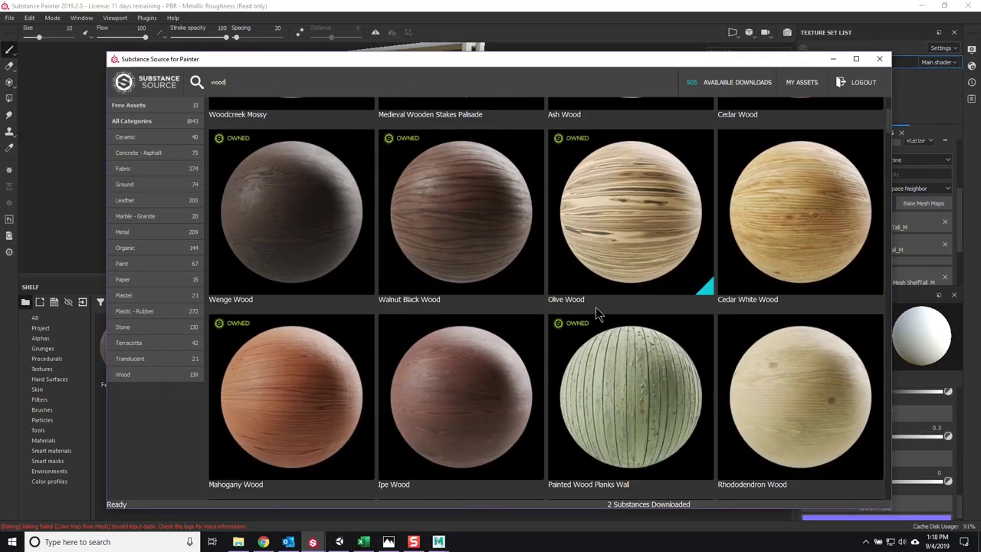
# - Browse the wood materials in Substance Source for Substance Painter to find a suitable shelf surface
pyautogui.scroll(-10, 759, 373)
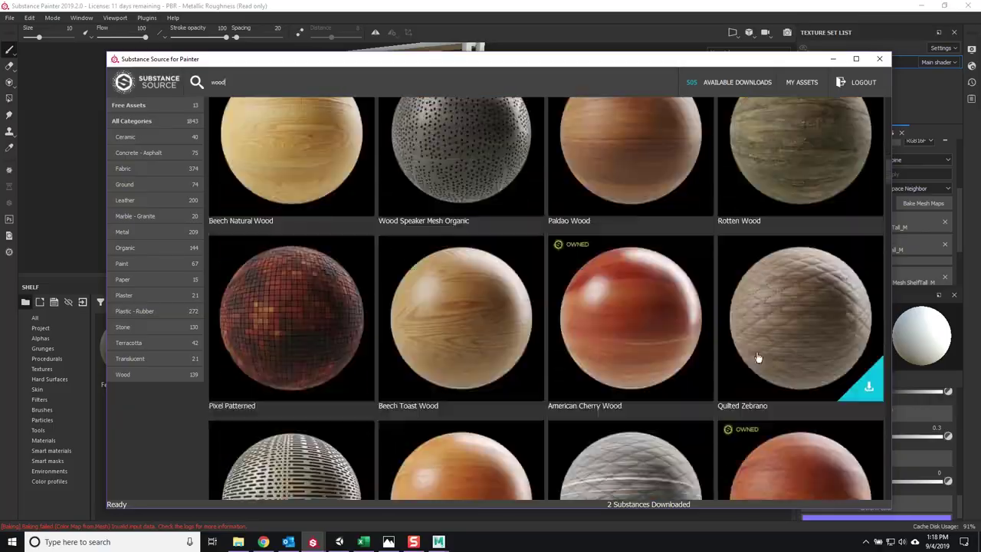
pyautogui.scroll(-15, 760, 373)
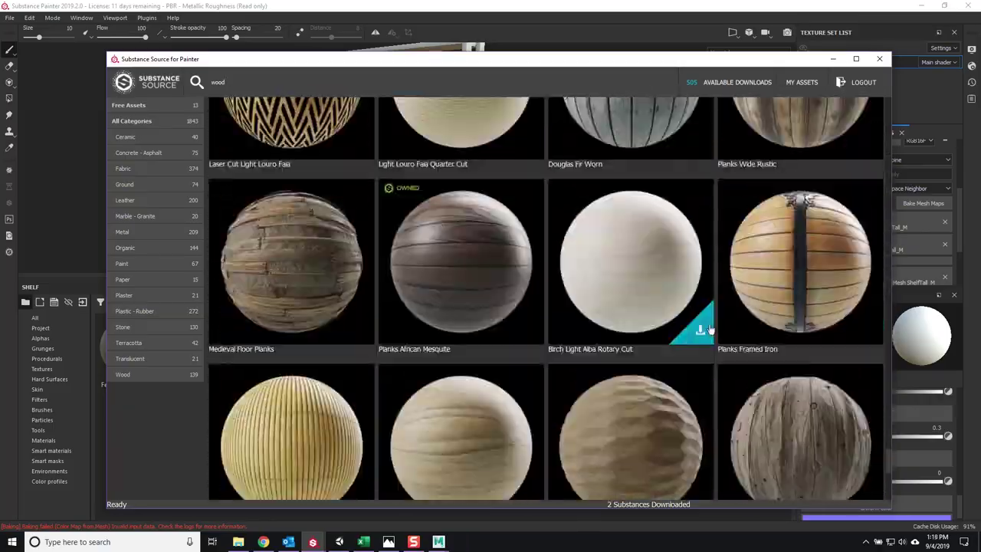
pyautogui.scroll(-15, 837, 239)
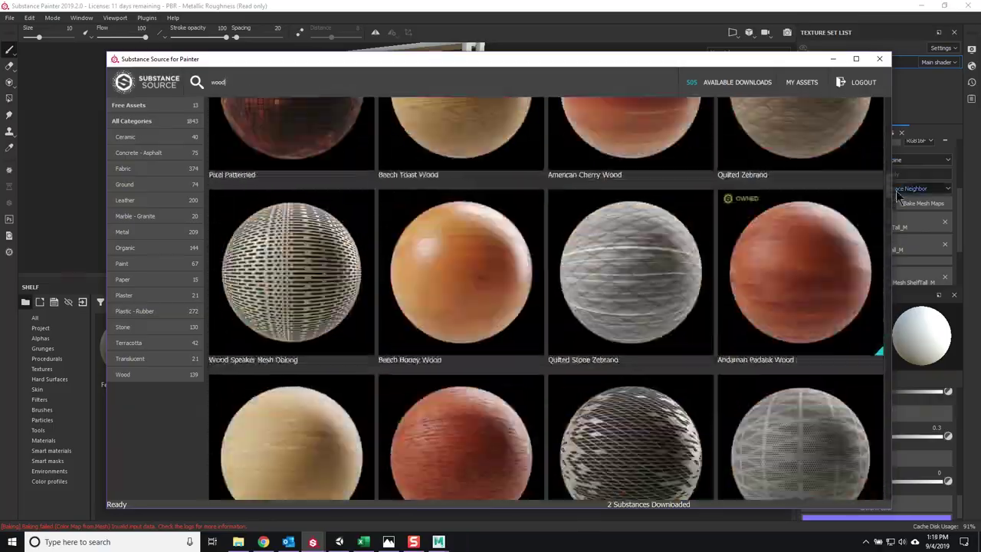
pyautogui.scroll(-5, 895, 173)
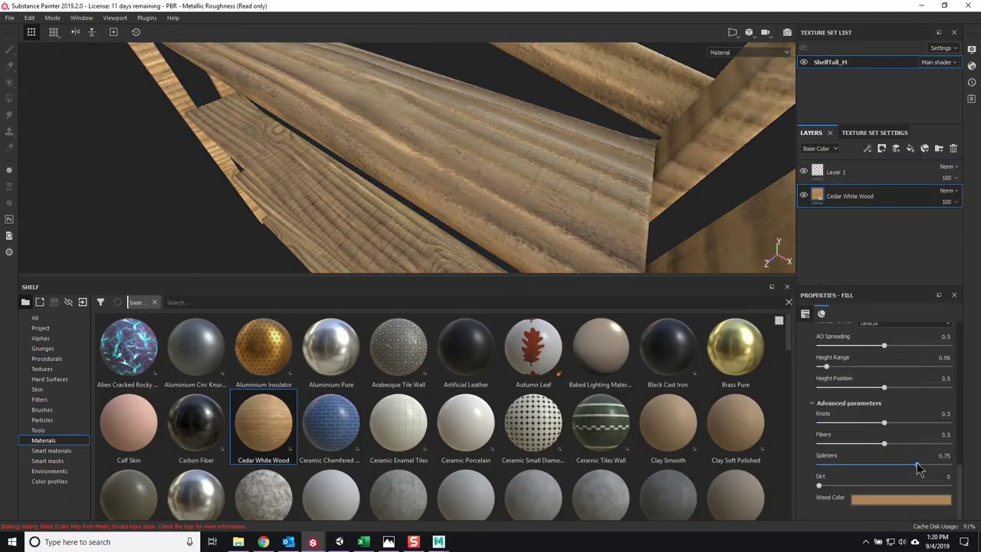
# - Adjust the Cedar White Wood fill's advanced parameters and give the layer a mask for polygon filling
pyautogui.moveTo(917, 429); pyautogui.dragTo(888, 427)
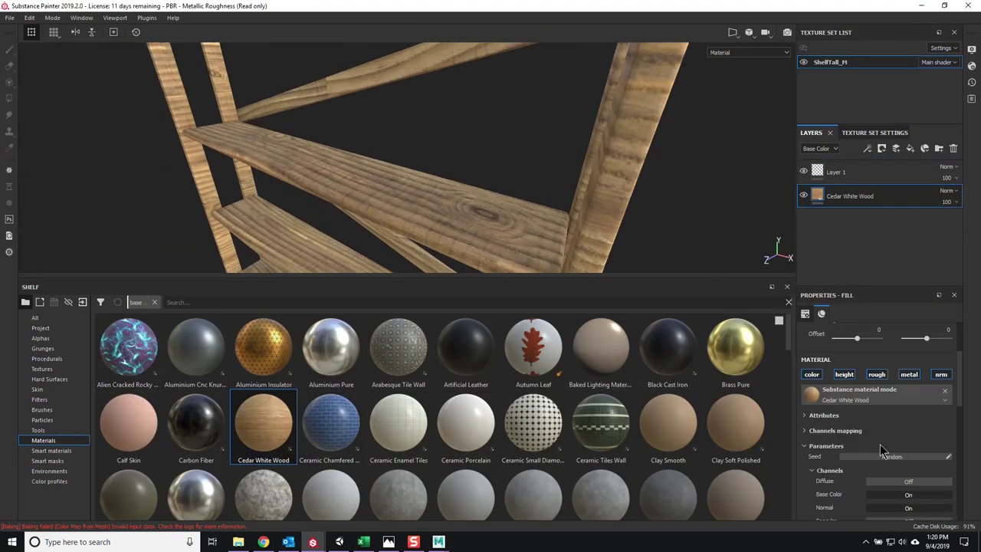
pyautogui.scroll(10, 879, 450)
pyautogui.keyDown('alt'); pyautogui.moveTo(515, 148); pyautogui.dragTo(422, 149); pyautogui.keyUp('alt')
pyautogui.rightClick(881, 195)
pyautogui.click(904, 193)
pyautogui.click(9, 98)
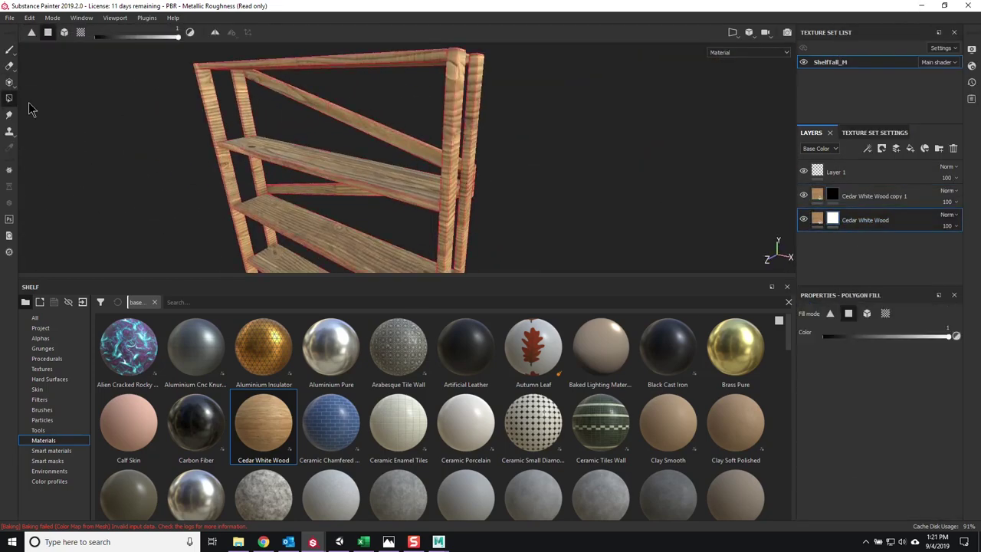
# - Mask parts of the shelf out of the Cedar White Wood layer, replace its copy with a fresh duplicate and invert that duplicate's mask
pyautogui.keyDown('alt'); pyautogui.moveTo(383, 130); pyautogui.dragTo(490, 138); pyautogui.keyUp('alt')
pyautogui.rightClick(832, 208)
pyautogui.click(881, 196)
pyautogui.rightClick(834, 192)
pyautogui.rightClick(833, 192)
pyautogui.click(850, 207)
pyautogui.rightClick(833, 196)
pyautogui.click(863, 287)
pyautogui.rightClick(833, 196)
pyautogui.click(873, 259)
pyautogui.keyDown('alt'); pyautogui.moveTo(490, 115); pyautogui.dragTo(404, 132); pyautogui.keyUp('alt')
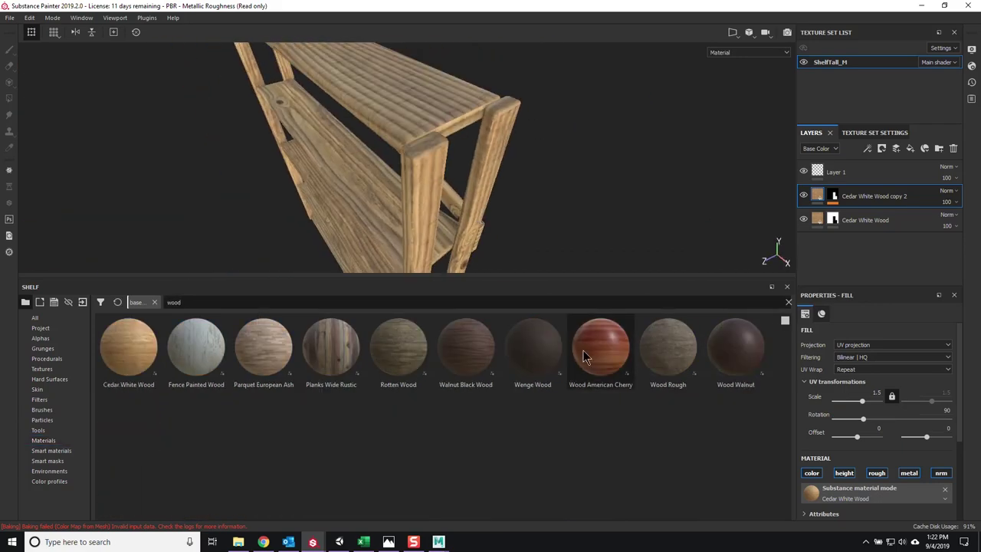
# - Add a Rotten Wood fill layer above the cedar layers and mask it with the Dirt Soft Edges smart mask
pyautogui.moveTo(401, 346); pyautogui.dragTo(858, 188)
pyautogui.click(47, 460)
pyautogui.moveTo(196, 425); pyautogui.dragTo(852, 201)
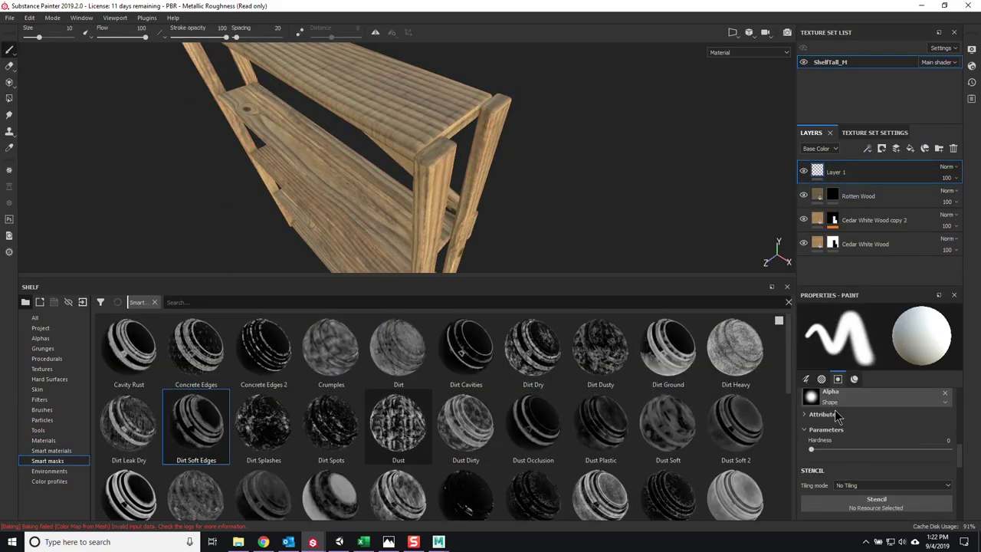
pyautogui.scroll(-8, 444, 414)
pyautogui.press('4')
pyautogui.keyDown('alt'); pyautogui.moveTo(430, 184); pyautogui.dragTo(516, 160); pyautogui.keyUp('alt')
# - Add a Rust Coarse fill layer on top of the stack and mask it with the Dirt Dusty smart mask
pyautogui.click(43, 440)
pyautogui.moveTo(331, 490); pyautogui.dragTo(858, 172)
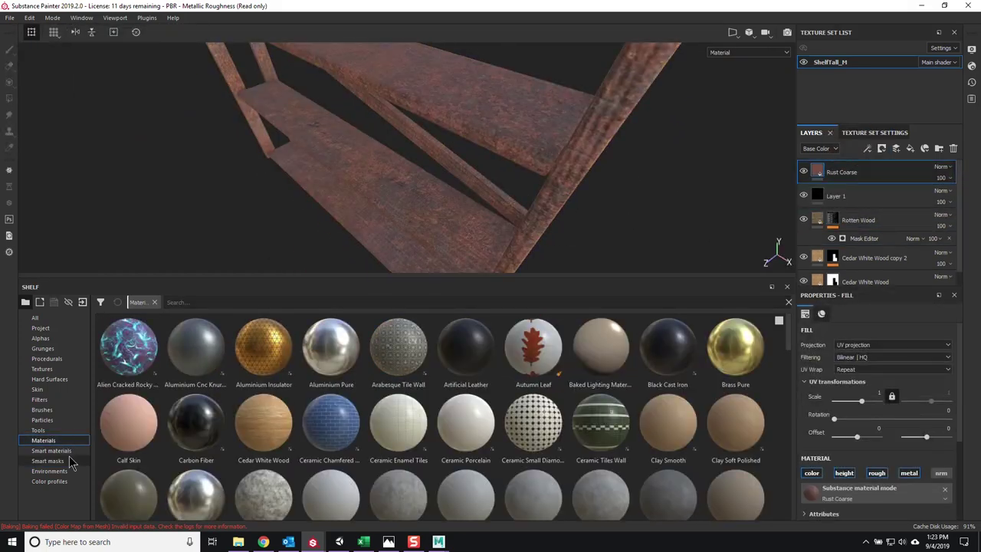
pyautogui.click(48, 460)
pyautogui.scroll(-3, 444, 414)
pyautogui.scroll(3, 445, 414)
pyautogui.moveTo(532, 349); pyautogui.dragTo(858, 172)
pyautogui.press('4')
pyautogui.moveTo(600, 349); pyautogui.dragTo(858, 173)
pyautogui.keyDown('alt'); pyautogui.moveTo(460, 169); pyautogui.dragTo(506, 165); pyautogui.keyUp('alt')
# - Review the cedar wood layers on the shelf and save the project as ShelfTall
pyautogui.scroll(-5, 445, 153)
pyautogui.click(832, 161)
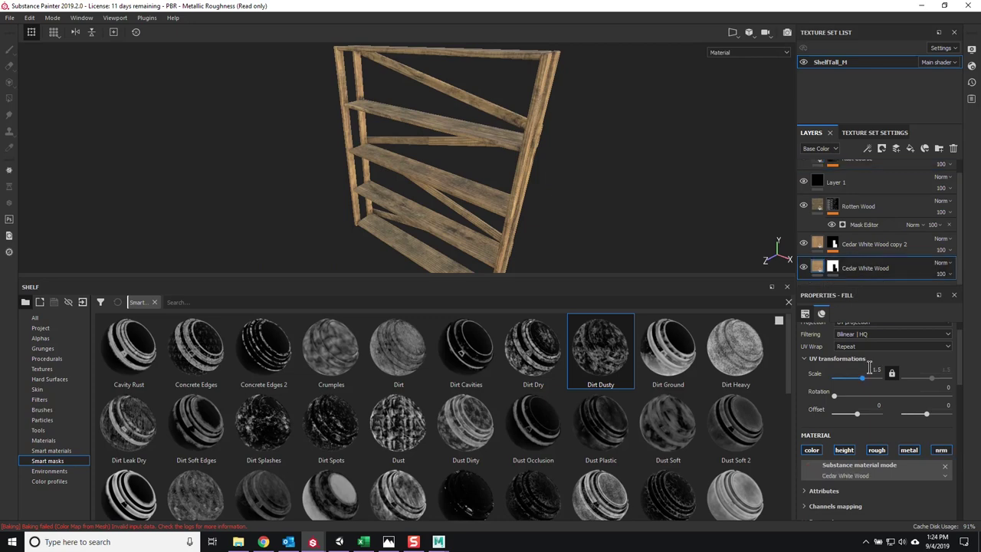
pyautogui.click(873, 244)
pyautogui.keyDown('alt'); pyautogui.moveTo(571, 230); pyautogui.dragTo(605, 215); pyautogui.keyUp('alt')
pyautogui.hotkey('ctrl', 's')
pyautogui.press('Return')
# - Add a new paint layer on top and choose a material preset for the Nail brush
pyautogui.click(891, 153)
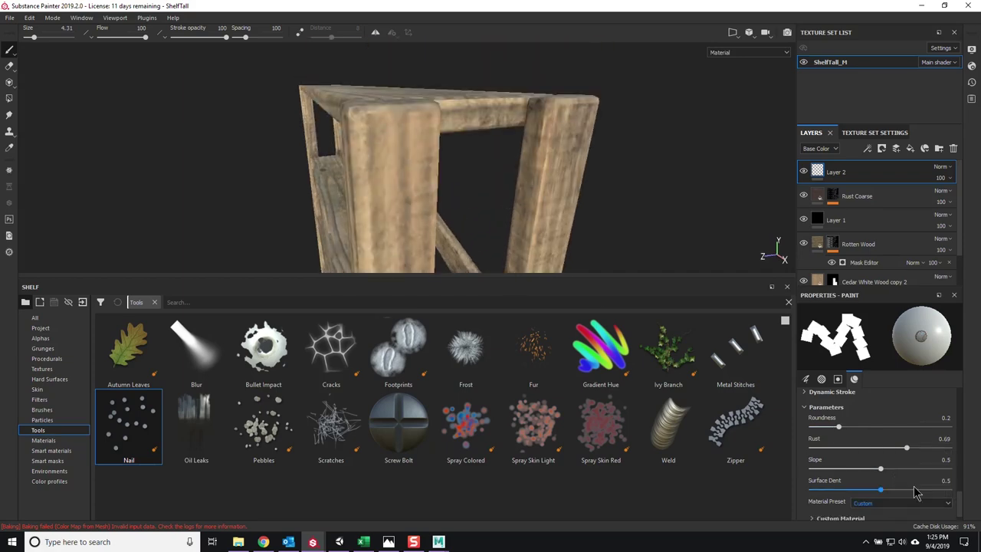
pyautogui.click(900, 502)
pyautogui.click(904, 507)
pyautogui.scroll(-2, 904, 508)
pyautogui.moveTo(630, 128)
pyautogui.keyDown('alt'); pyautogui.mouseDown()
pyautogui.moveTo(528, 87)
pyautogui.moveTo(476, 131)
pyautogui.moveTo(493, 158)
pyautogui.moveTo(354, 229)
pyautogui.moveTo(348, 182)
pyautogui.moveTo(390, 191)
pyautogui.moveTo(437, 145)
pyautogui.moveTo(445, 176)
pyautogui.moveTo(429, 191)
pyautogui.mouseUp(); pyautogui.keyUp('alt')
# - Add a Rust Fine fill layer above Rust Coarse with a dark rust color and an opacity of 69
pyautogui.click(51, 450)
pyautogui.scroll(-15, 595, 390)
pyautogui.click(43, 440)
pyautogui.scroll(-10, 459, 398)
pyautogui.moveTo(601, 352); pyautogui.dragTo(866, 192)
pyautogui.click(893, 439)
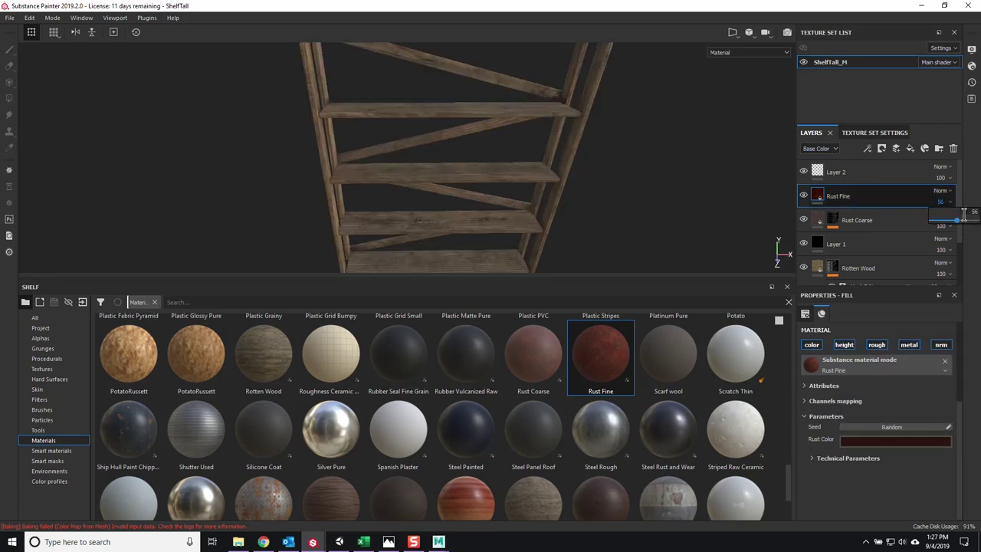
pyautogui.scroll(-1, 831, 148)
# - Try the Ground Dirt smart mask on Rust Fine with global blur 1.07, balance 0.71 and contrast 0.08
pyautogui.click(52, 450)
pyautogui.click(48, 460)
pyautogui.scroll(-5, 460, 414)
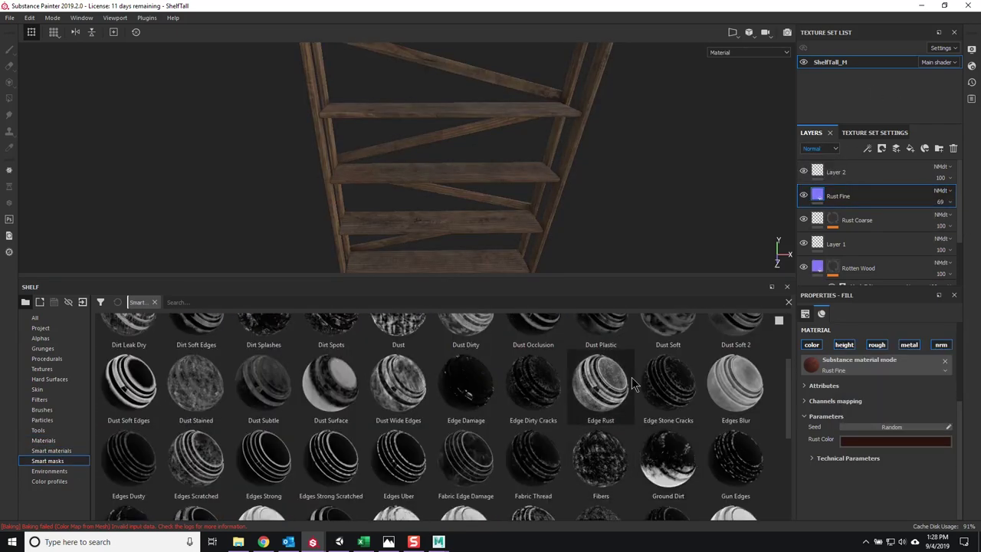
pyautogui.keyDown('alt'); pyautogui.moveTo(491, 137); pyautogui.dragTo(544, 178); pyautogui.keyUp('alt')
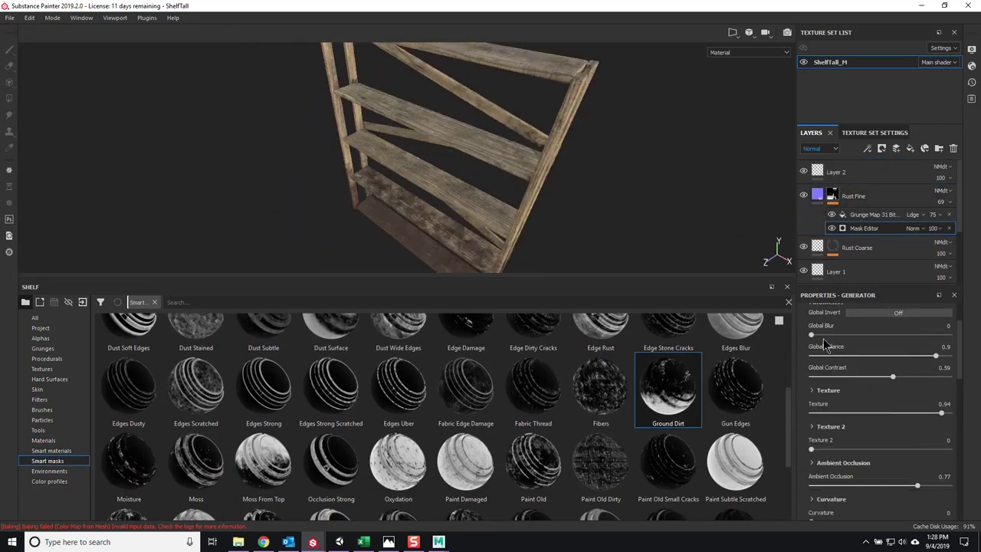
pyautogui.scroll(2, 878, 423)
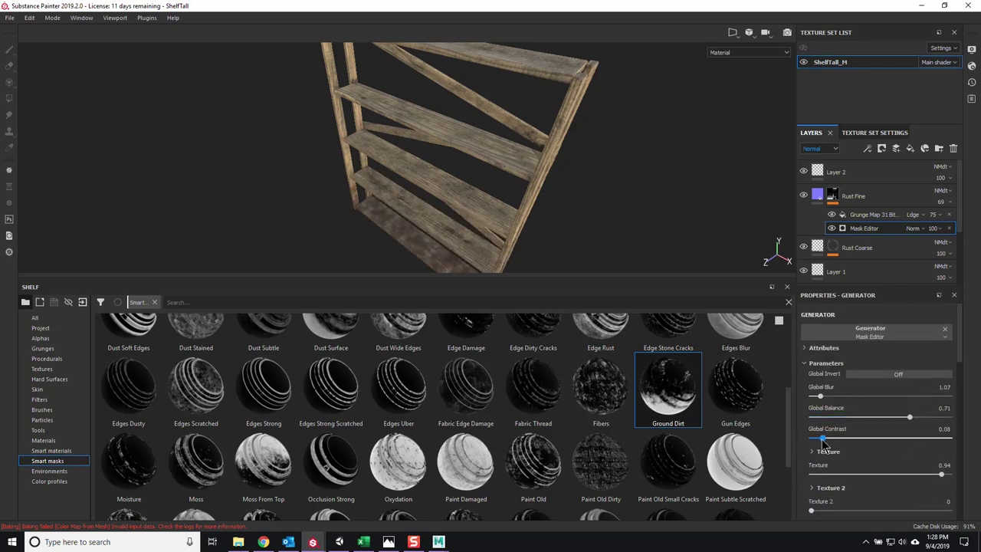
pyautogui.scroll(3, 946, 393)
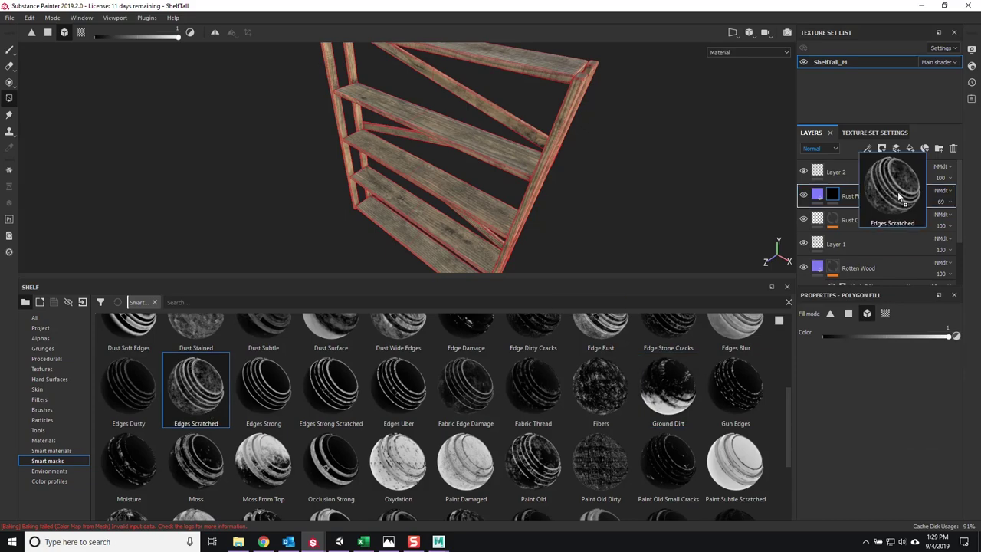
# - Try the Edges Scratched and Fibers smart masks on Rust Fine and apply the Edges Blur smart mask to Rotten Wood
pyautogui.moveTo(904, 222); pyautogui.dragTo(881, 198)
pyautogui.scroll(8, 462, 153)
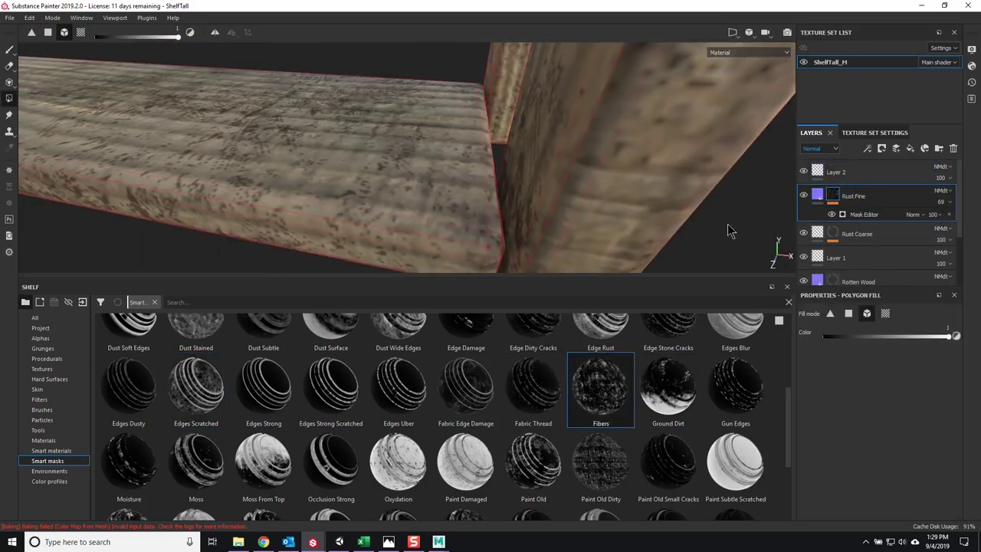
pyautogui.scroll(-2, 440, 414)
pyautogui.keyDown('alt'); pyautogui.moveTo(582, 176); pyautogui.dragTo(490, 230); pyautogui.keyUp('alt')
pyautogui.scroll(-5, 482, 144)
pyautogui.scroll(3, 441, 413)
pyautogui.moveTo(736, 387); pyautogui.dragTo(833, 191)
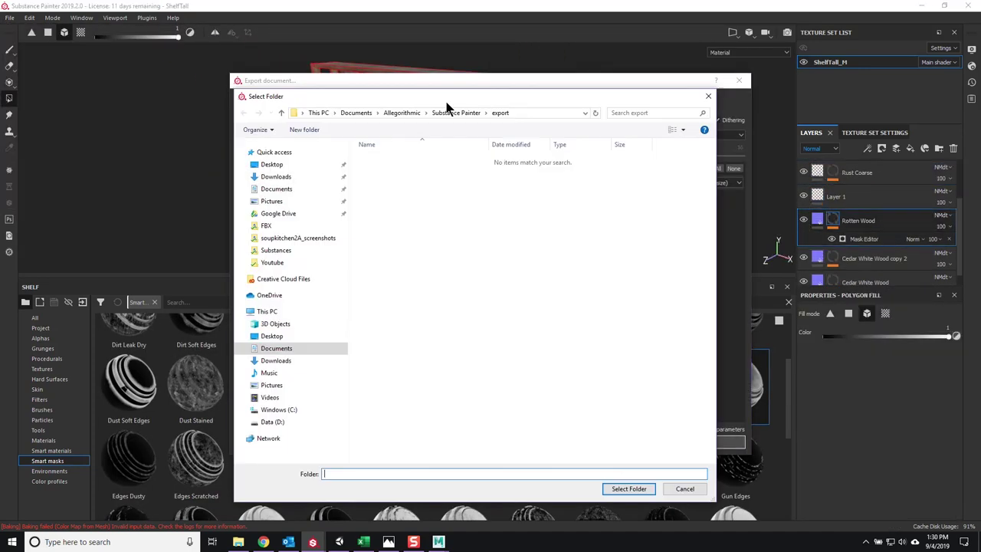
# - Export the texture set with the Unity 5 Standard Metallic Occlusion Emission config into a new ShelfTall folder inside Textures
pyautogui.moveTo(446, 103); pyautogui.dragTo(668, 93)
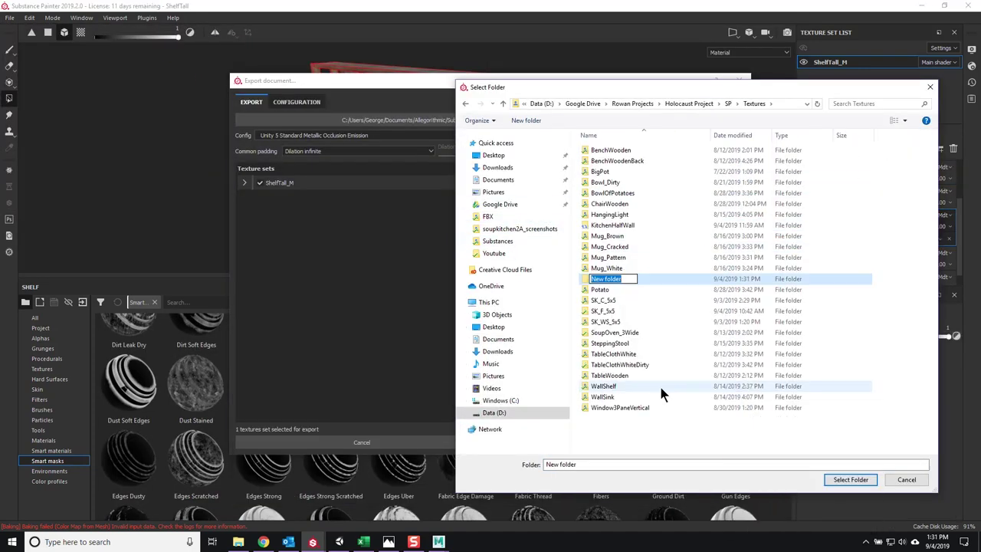
pyautogui.press('Return')
pyautogui.press('Return')
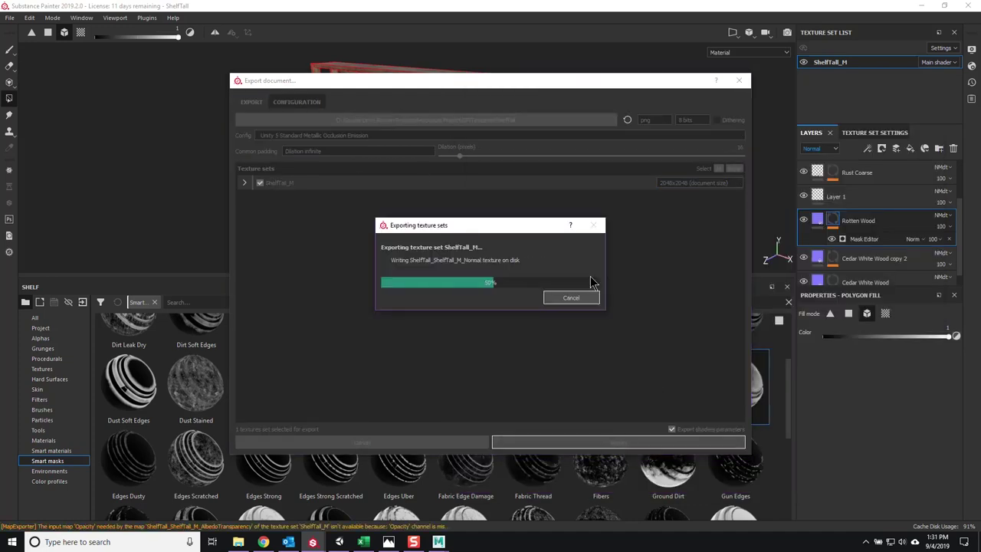
pyautogui.rightClick(521, 284)
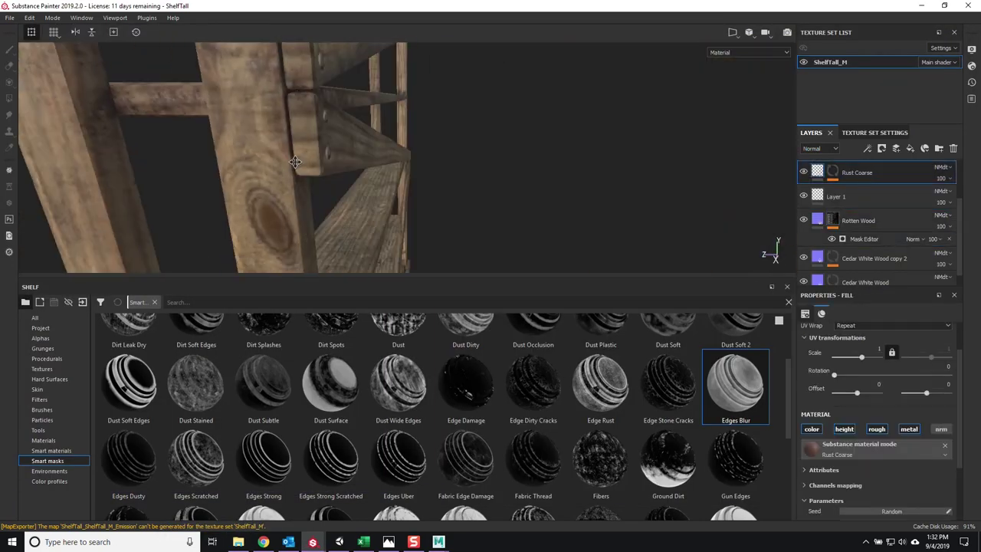
# - Use the Nail brush on Layer 1 for the shelf's wooden parts and export the ShelfTall textures again
pyautogui.click(836, 196)
pyautogui.click(38, 430)
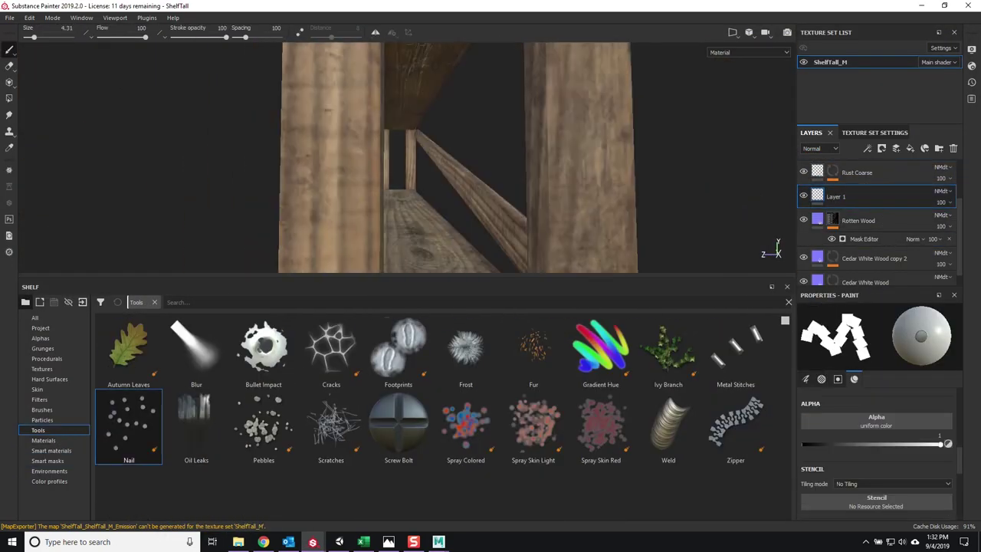
pyautogui.press('f')
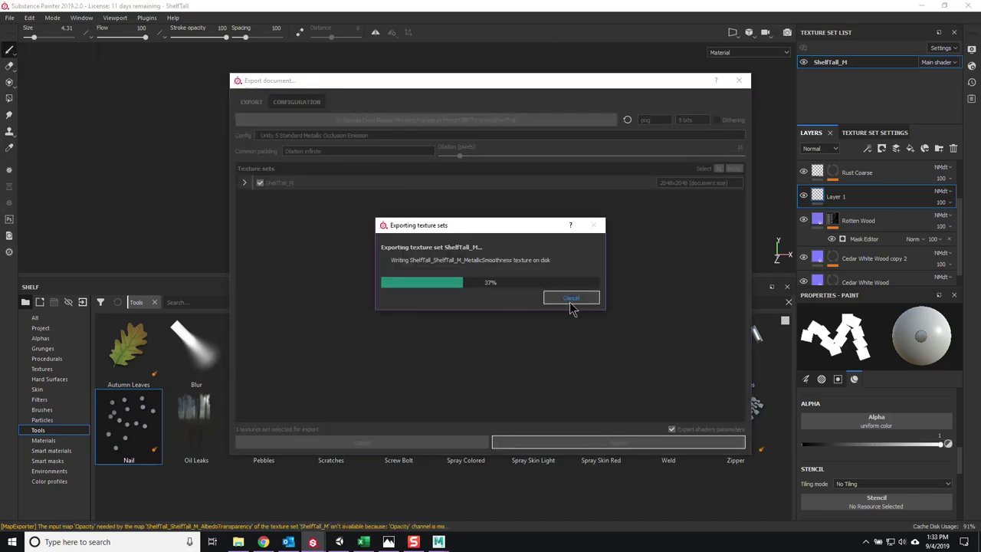
pyautogui.click(460, 279)
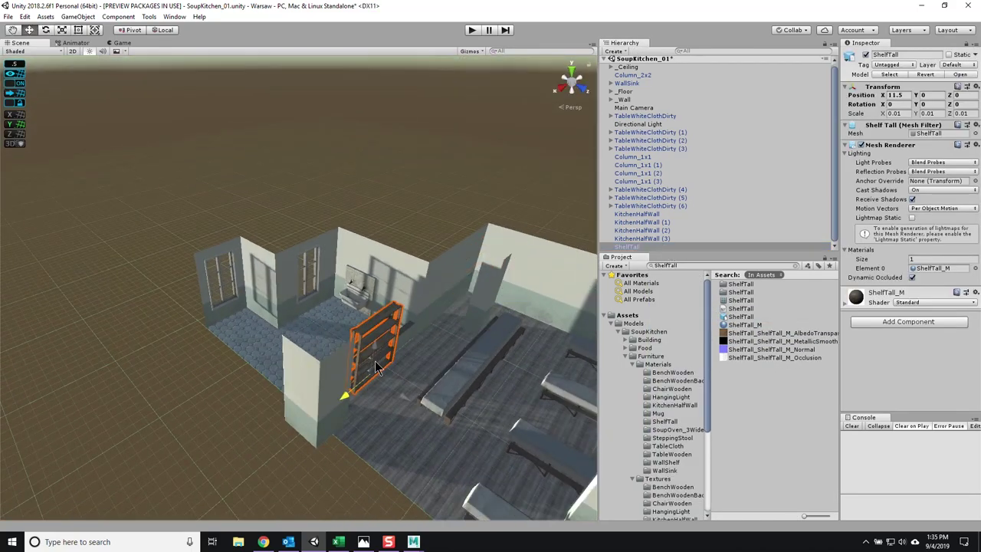
# - Place two ShelfTall units facing each other in the tiled room beside the window and save the scene
pyautogui.press('f')
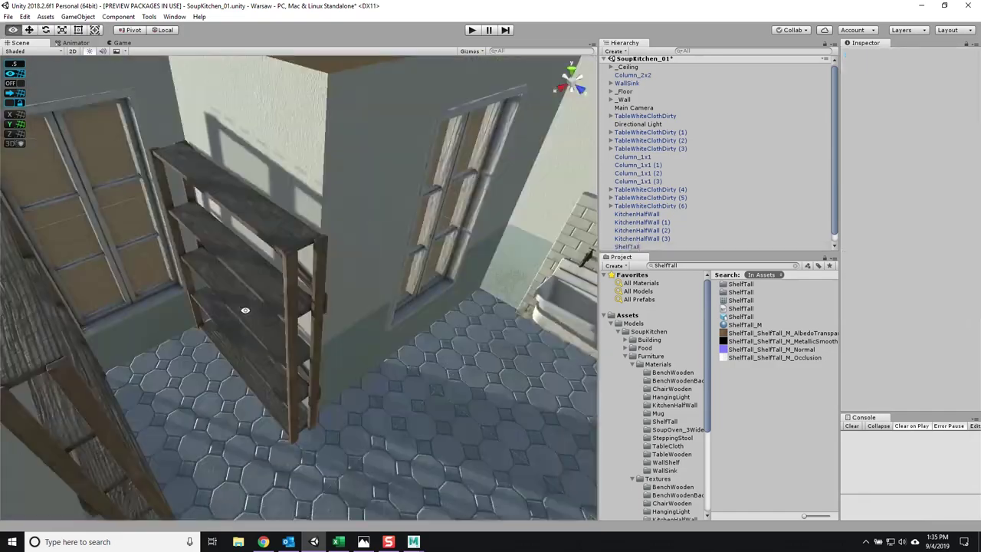
pyautogui.moveTo(307, 307); pyautogui.dragTo(345, 303, button='right')
pyautogui.hotkey('ctrl', 's')
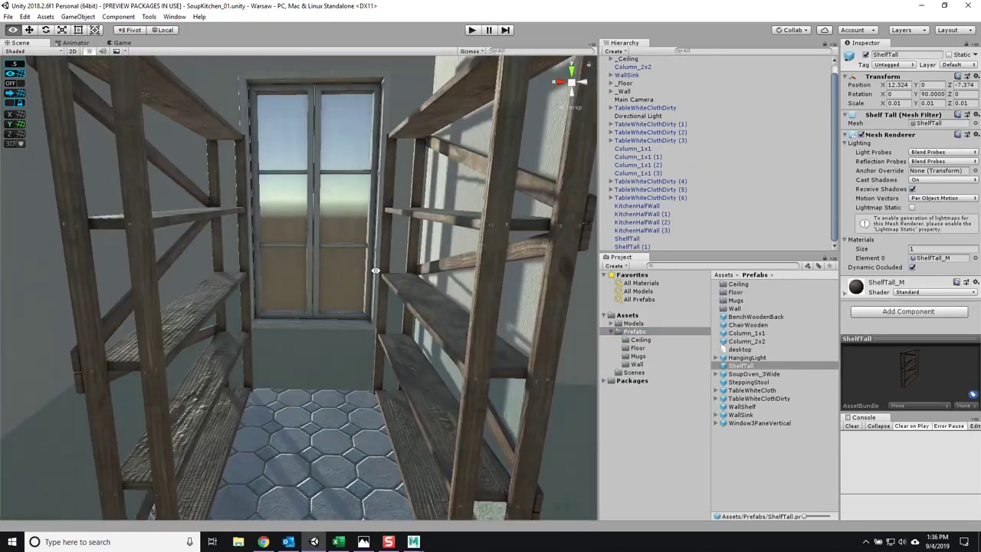
pyautogui.moveTo(306, 295); pyautogui.dragTo(299, 283, button='right')
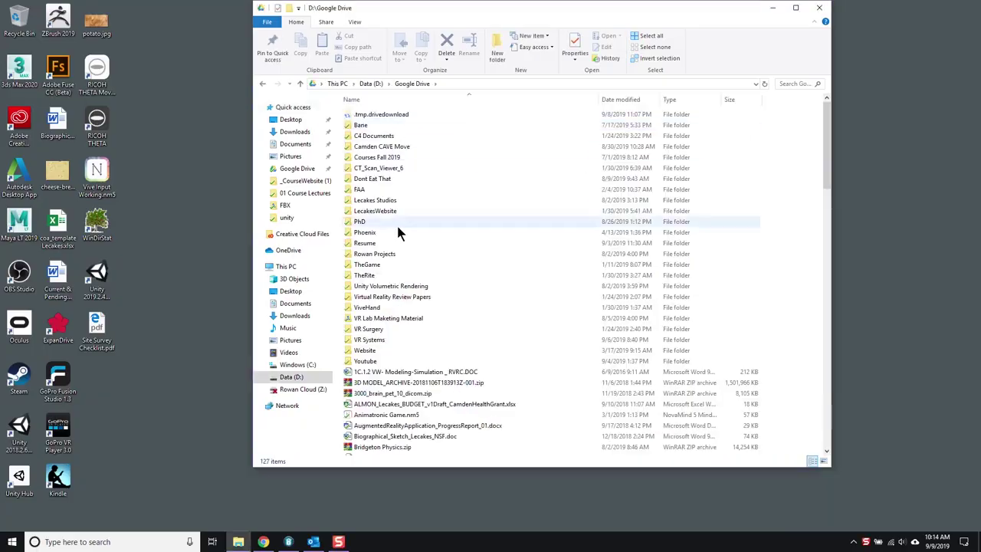
# - Open the Warsaw project in Unity from the Google Drive project folder and dismiss the editor update check
pyautogui.doubleClick(398, 228)
pyautogui.doubleClick(621, 138)
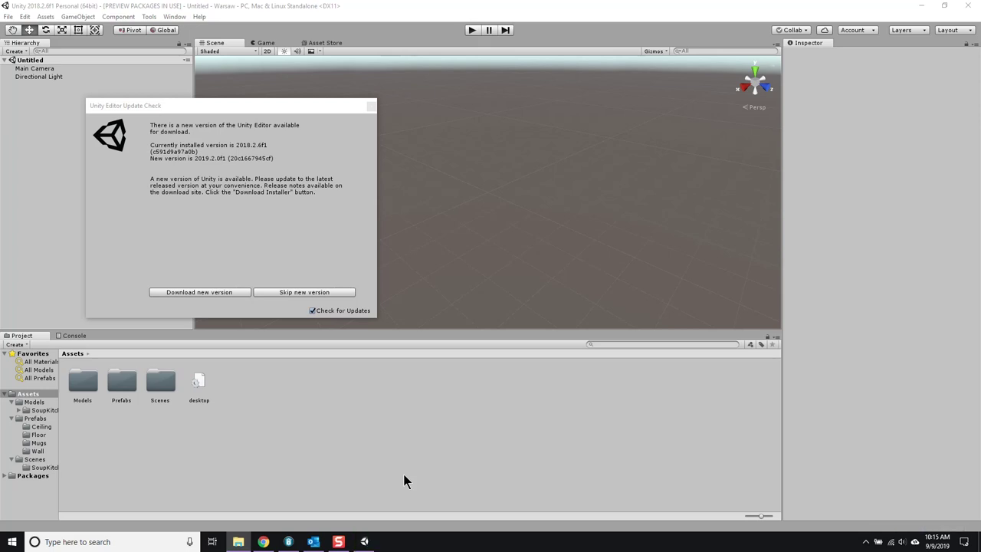
pyautogui.click(371, 105)
# - Import the first student's asset package from the StudentAssetPackages folder into Assets and inspect its contents
pyautogui.click(238, 542)
pyautogui.moveTo(538, 184); pyautogui.dragTo(644, 370)
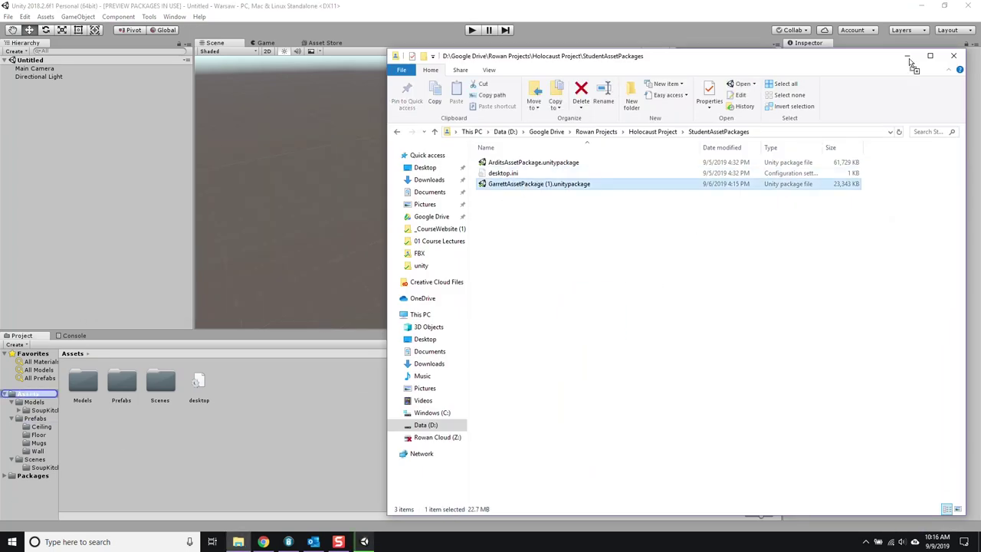
pyautogui.click(908, 56)
pyautogui.click(344, 81)
pyautogui.click(345, 81)
pyautogui.press('Return')
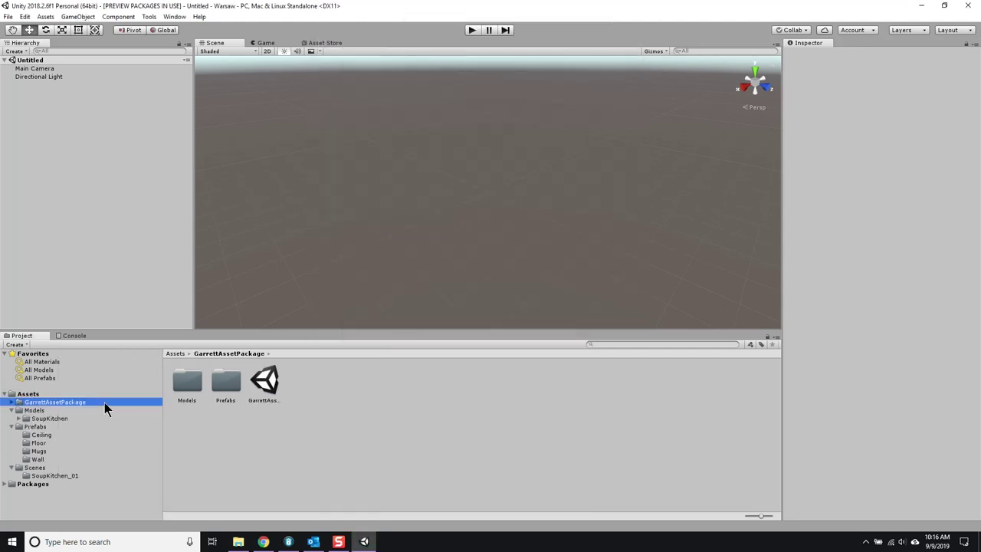
pyautogui.moveTo(555, 383); pyautogui.dragTo(455, 214)
pyautogui.moveTo(455, 214); pyautogui.dragTo(446, 190, button='right')
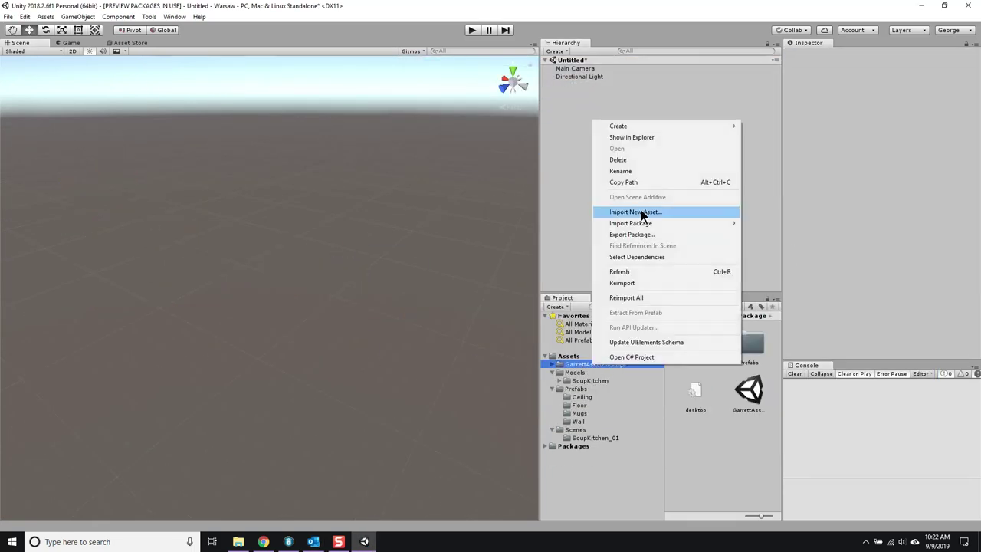
# - Import all items of the second student's asset package and open its sample scene from the __Scenes folder
pyautogui.moveTo(575, 362); pyautogui.dragTo(573, 357)
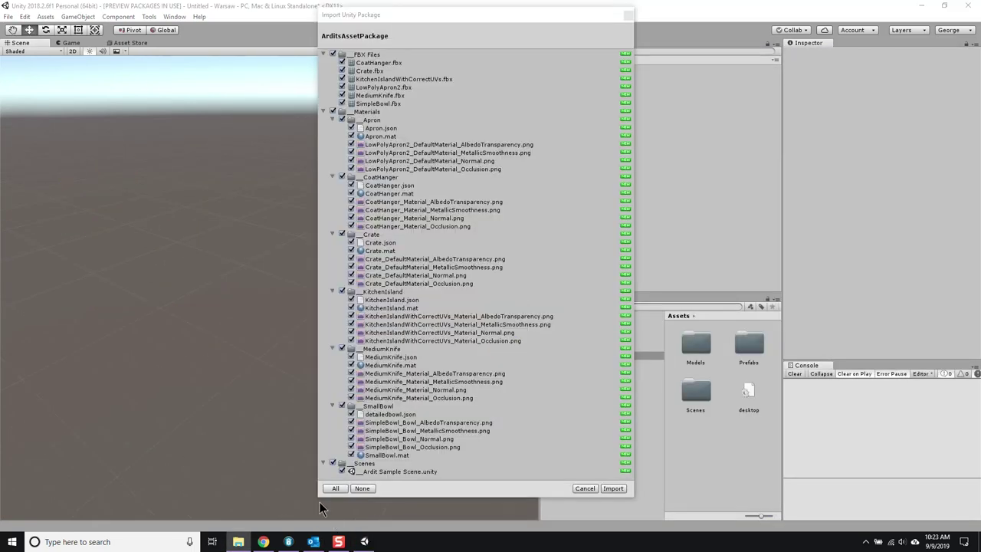
pyautogui.click(615, 489)
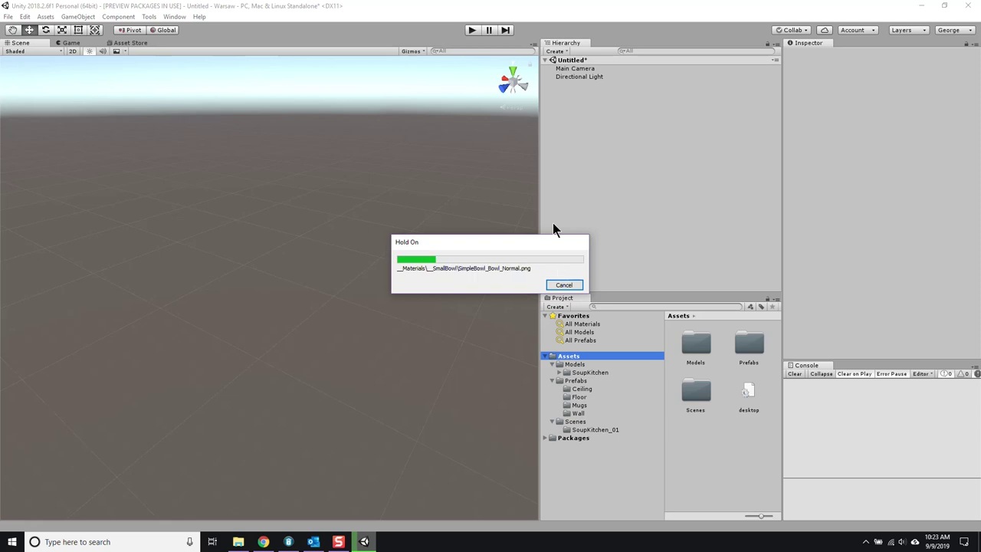
pyautogui.click(582, 381)
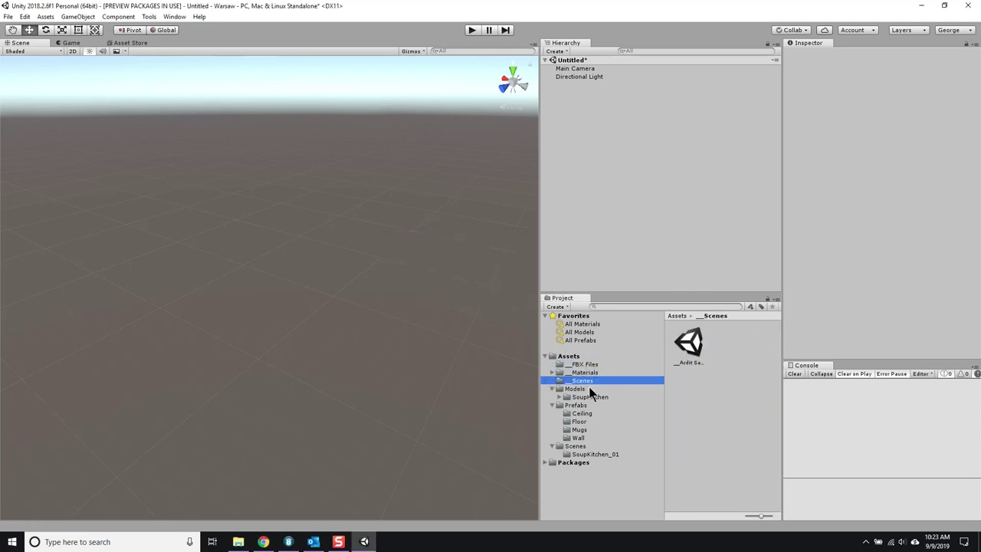
pyautogui.doubleClick(688, 341)
# - Examine the imported material and textures in the __Apron folder under __Materials
pyautogui.click(552, 372)
pyautogui.click(590, 381)
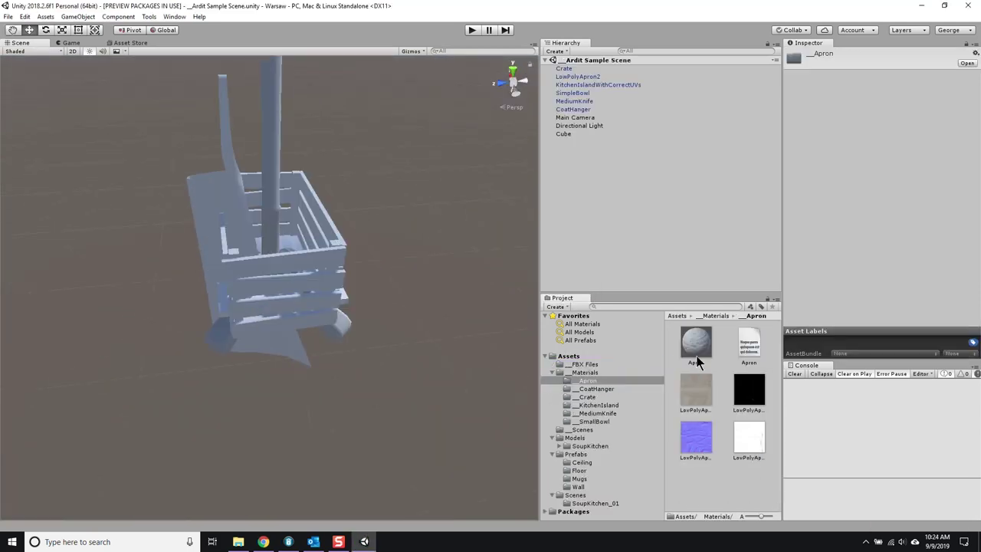
pyautogui.rightClick(586, 440)
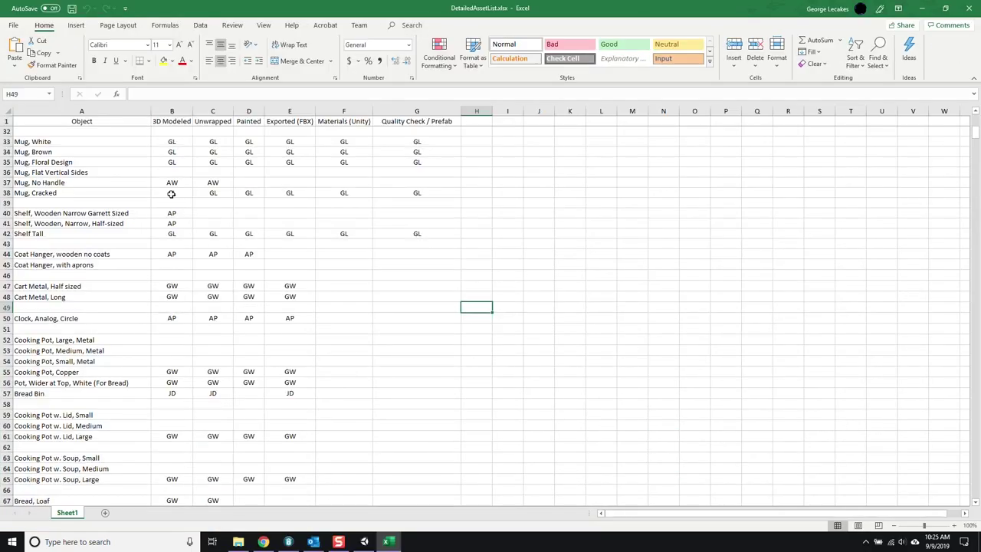
# - Review the production status of the cooking pots, bread and knives in the DetailedAssetList.xlsx workbook
pyautogui.scroll(-15, 351, 304)
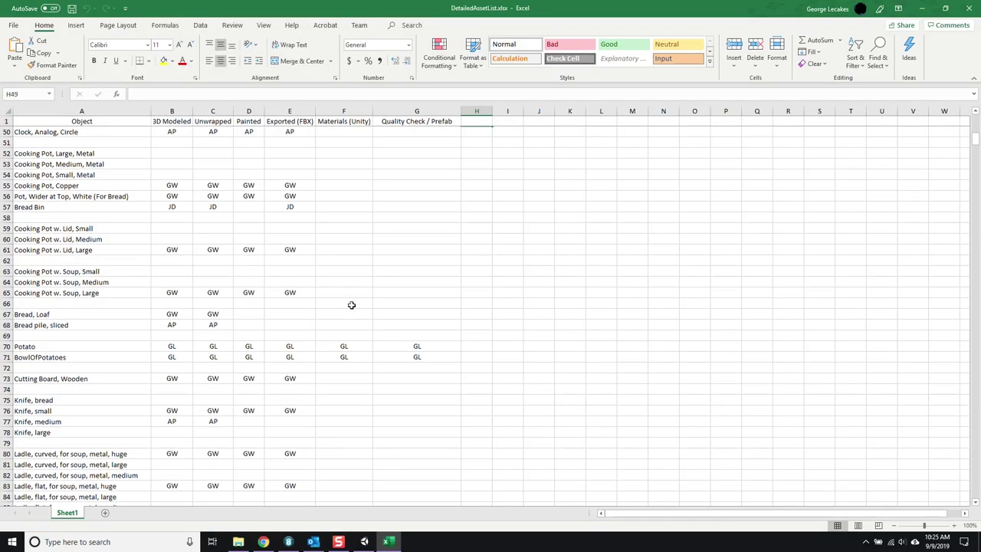
pyautogui.moveTo(46, 336); pyautogui.dragTo(446, 325)
pyautogui.click(343, 335)
pyautogui.scroll(13, 80, 317)
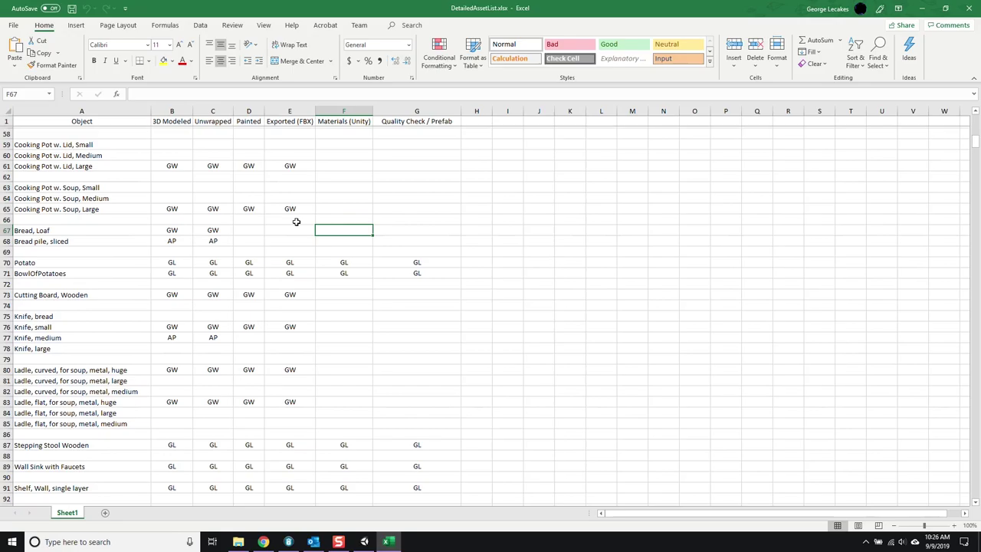
pyautogui.rightClick(449, 200)
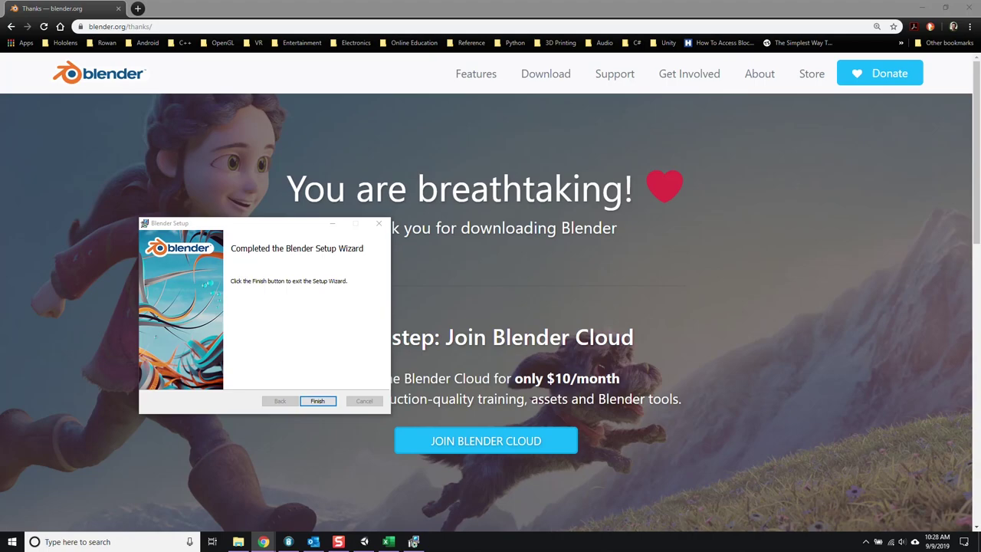
# - Finish the Blender installation and export the bread slice model from bread.blend as FBX
pyautogui.click(317, 401)
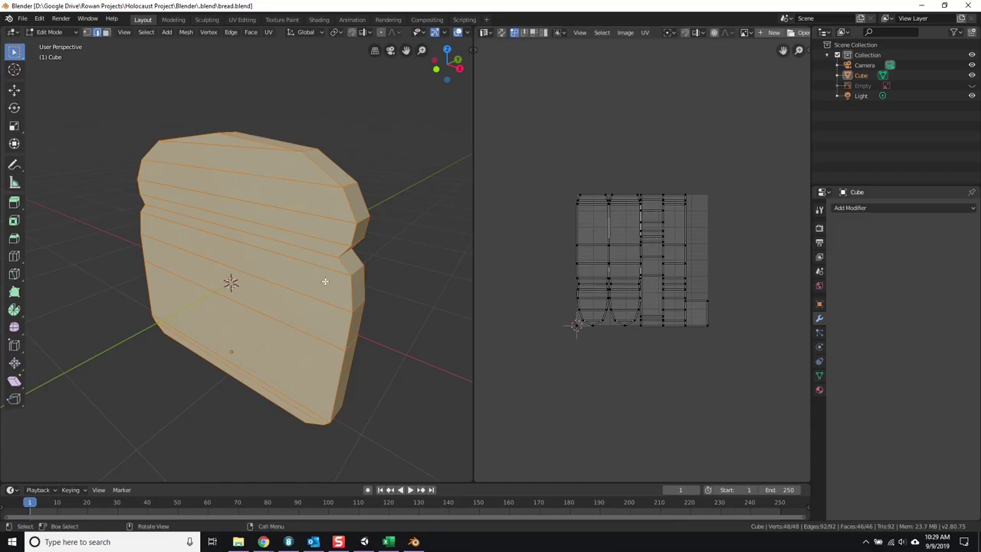
pyautogui.moveTo(325, 282); pyautogui.dragTo(253, 285, button='middle')
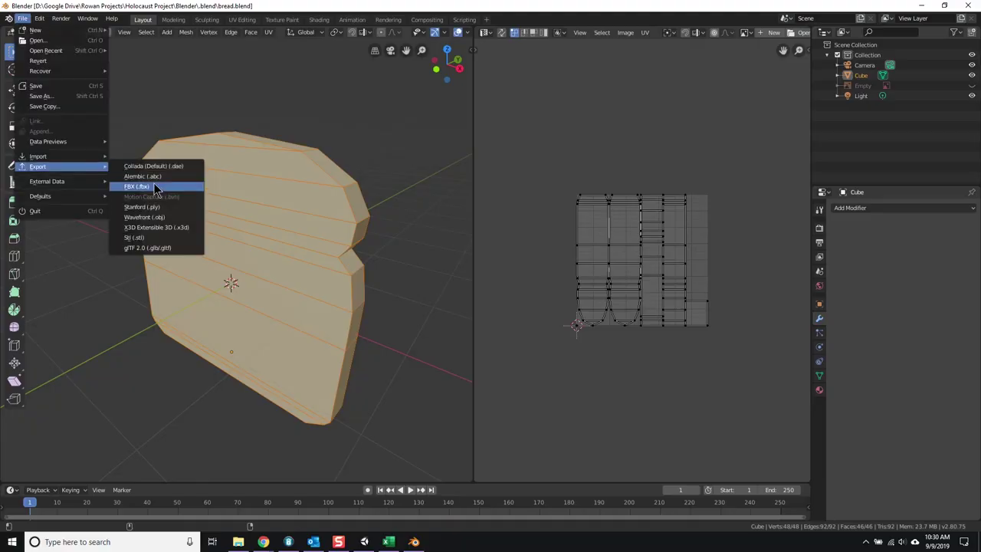
pyautogui.click(154, 191)
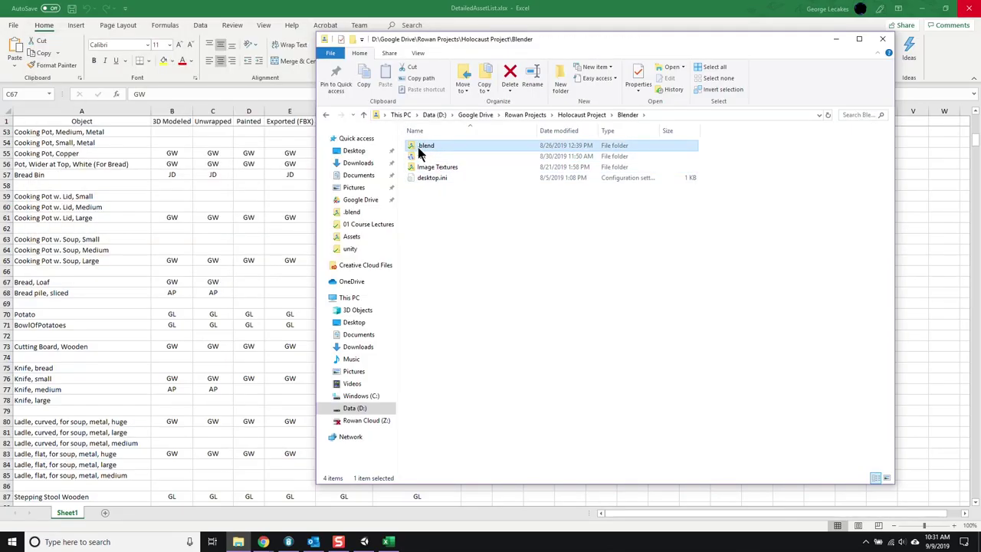
# - Switch to Maya, rename the imported bread object as BreadSlice and export it as a separate scene
pyautogui.doubleClick(425, 145)
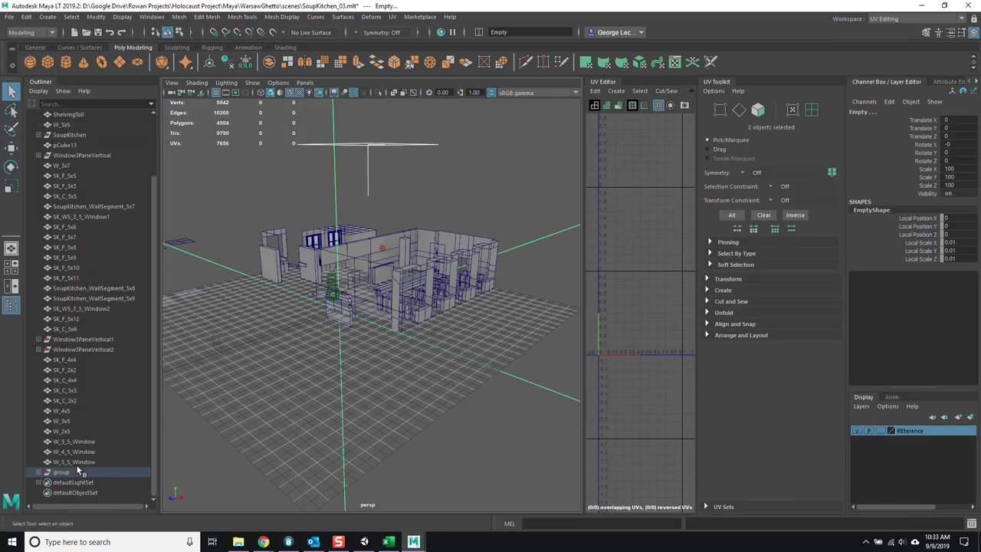
pyautogui.doubleClick(66, 471)
pyautogui.write('BreadSlice')
pyautogui.press('Return')
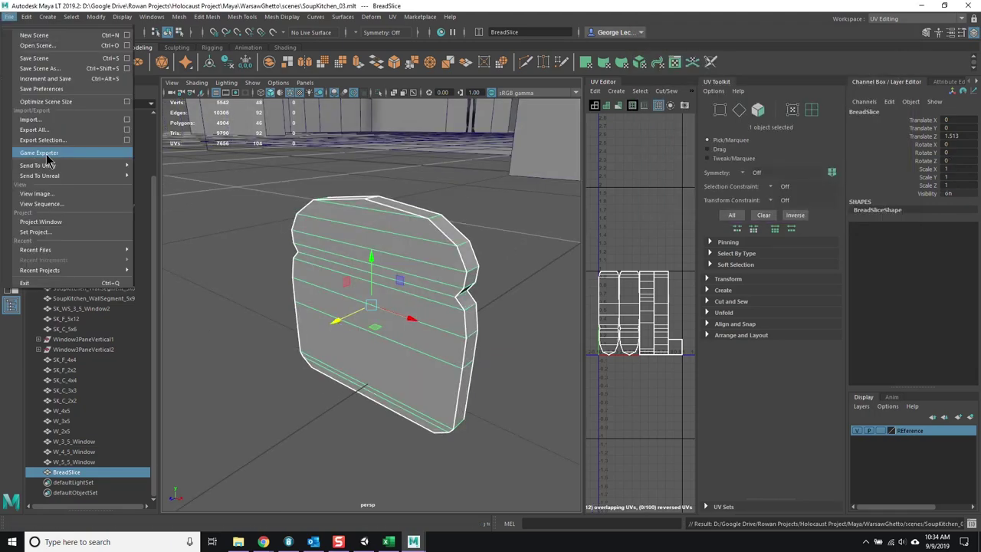
pyautogui.click(46, 134)
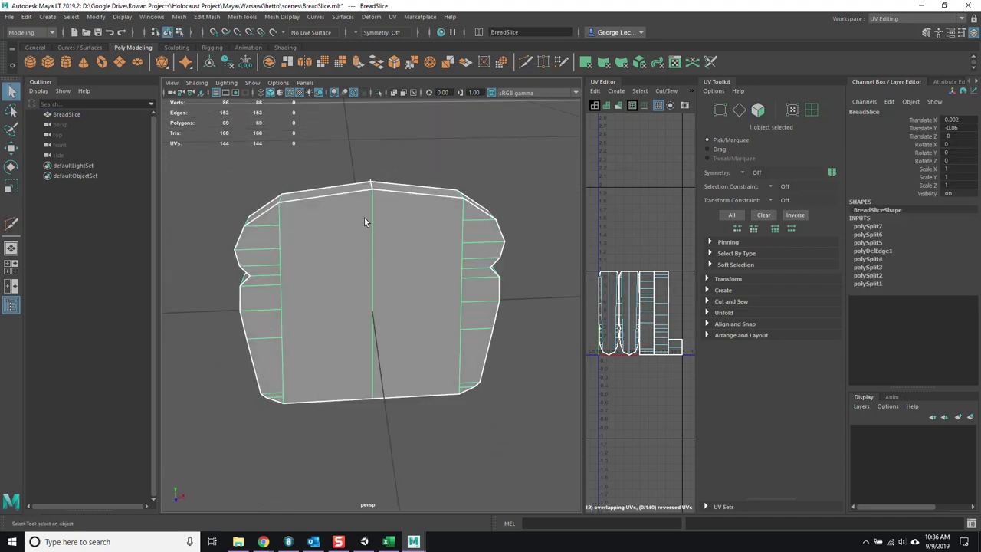
# - Bevel the bread slice's central vertical edges with 2 segments and a fraction of 0.5
pyautogui.rightClick(498, 303)
pyautogui.keyDown('alt'); pyautogui.moveTo(460, 322); pyautogui.dragTo(408, 285); pyautogui.keyUp('alt')
pyautogui.moveTo(253, 176); pyautogui.dragTo(485, 261)
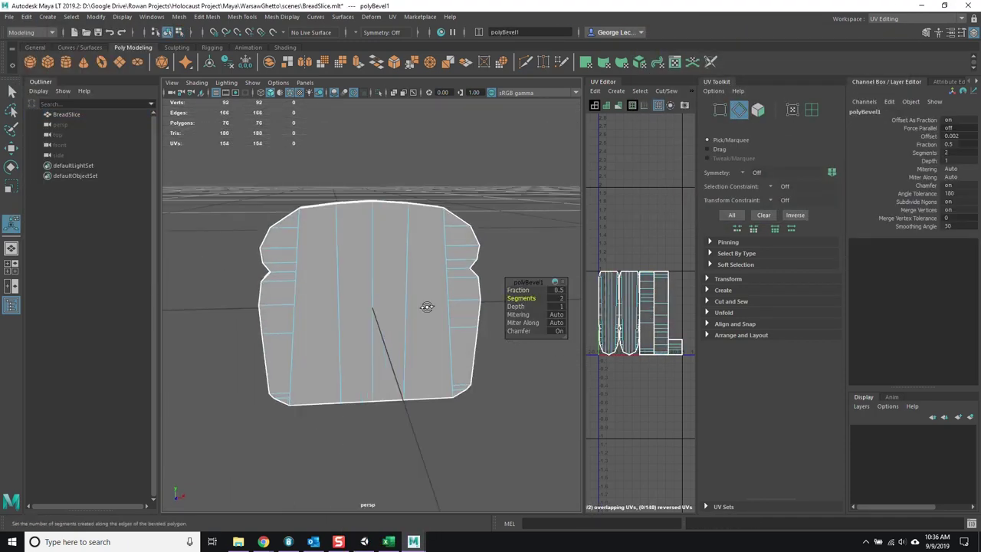
pyautogui.press('q')
# - Select and reposition individual vertices on the bread slice to refine its outline and edge layout
pyautogui.press('F9')
pyautogui.keyDown('alt'); pyautogui.moveTo(427, 307); pyautogui.dragTo(406, 279); pyautogui.keyUp('alt')
pyautogui.press('Return')
pyautogui.keyDown('alt'); pyautogui.moveTo(448, 331); pyautogui.dragTo(442, 273); pyautogui.keyUp('alt')
pyautogui.click(436, 302)
pyautogui.press('w')
pyautogui.keyDown('alt'); pyautogui.moveTo(420, 176); pyautogui.dragTo(359, 256); pyautogui.keyUp('alt')
pyautogui.keyDown('ctrl'); pyautogui.click(491, 340); pyautogui.keyUp('ctrl')
pyautogui.press('q')
pyautogui.click(442, 313)
pyautogui.press('w')
pyautogui.click(334, 241)
pyautogui.click(416, 241)
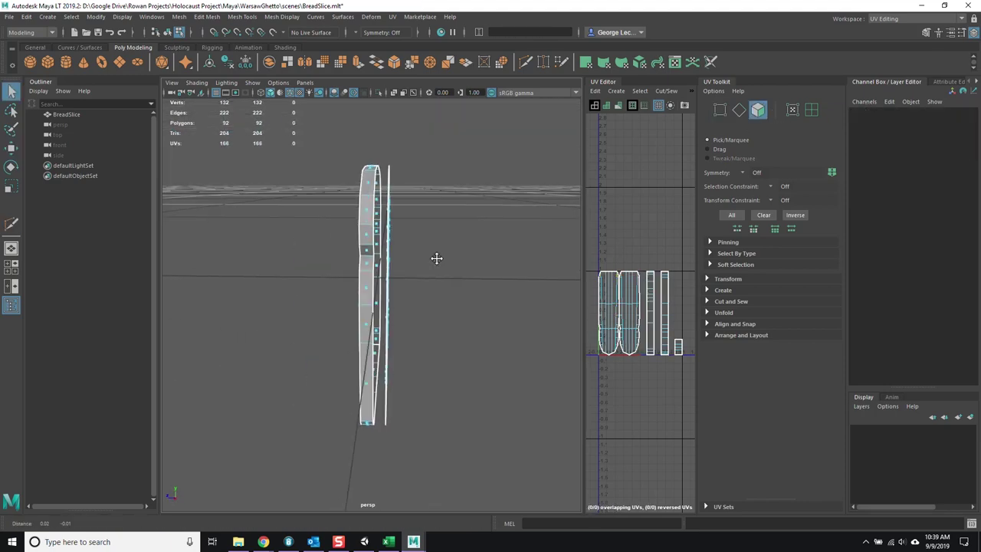
# - Merge the bread slice's separated geometry into one mesh and delete its construction history
pyautogui.keyDown('alt'); pyautogui.moveTo(436, 258); pyautogui.dragTo(361, 258); pyautogui.keyUp('alt')
pyautogui.keyDown('shift'); pyautogui.moveTo(361, 258); pyautogui.dragTo(403, 352, button='right'); pyautogui.keyUp('shift')
pyautogui.click(657, 287)
pyautogui.keyDown('alt'); pyautogui.moveTo(437, 291); pyautogui.dragTo(460, 296); pyautogui.keyUp('alt')
pyautogui.press('F8')
pyautogui.click(26, 16)
pyautogui.click(168, 131)
# - Apply planar UV projections to the bread slice and separate its front, back and crust UVs into distinct shells
pyautogui.click(393, 16)
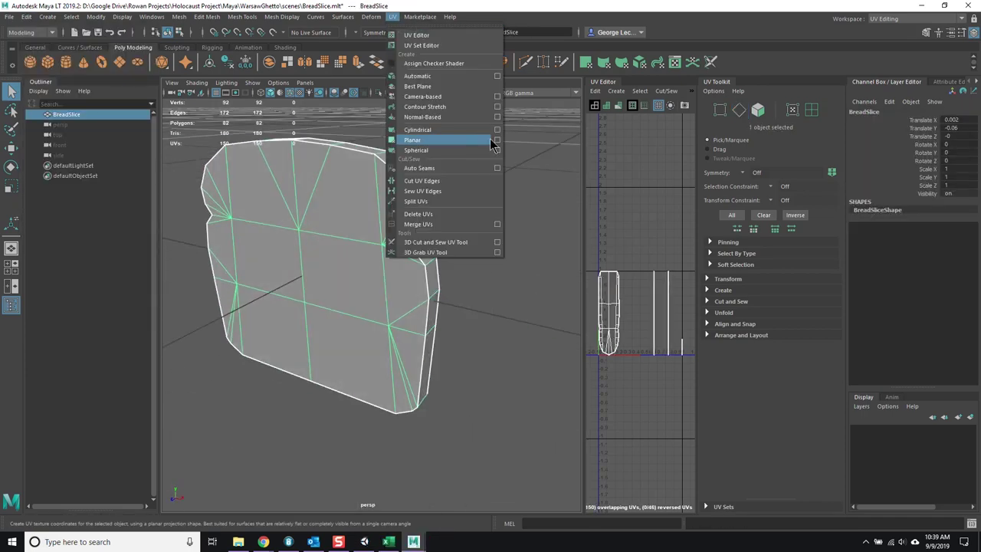
pyautogui.click(489, 140)
pyautogui.click(642, 295)
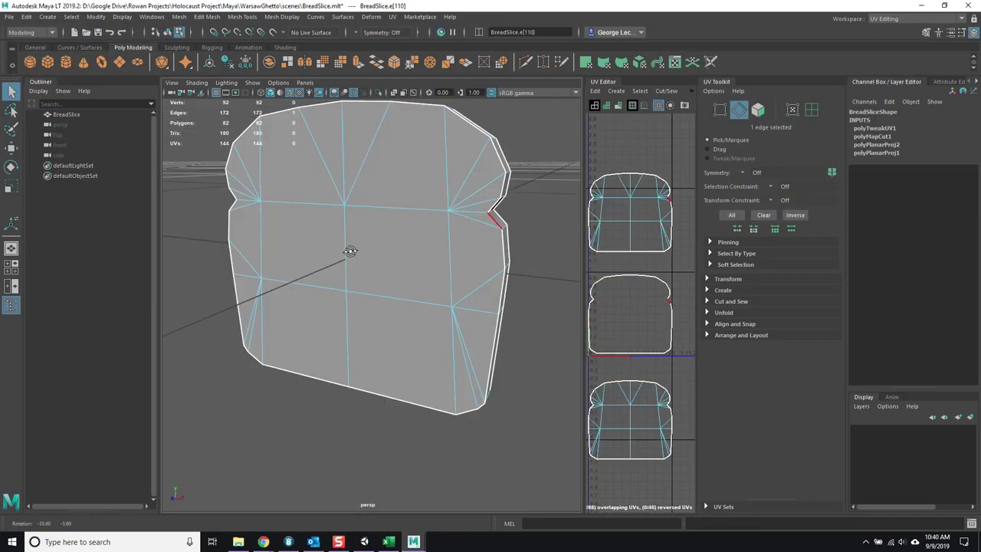
# - Cut the crust seam, apply a planar projection to the crust faces and lay out all the bread slice's UV shells
pyautogui.keyDown('alt'); pyautogui.moveTo(350, 253); pyautogui.dragTo(460, 275); pyautogui.keyUp('alt')
pyautogui.click(628, 291)
pyautogui.click(392, 16)
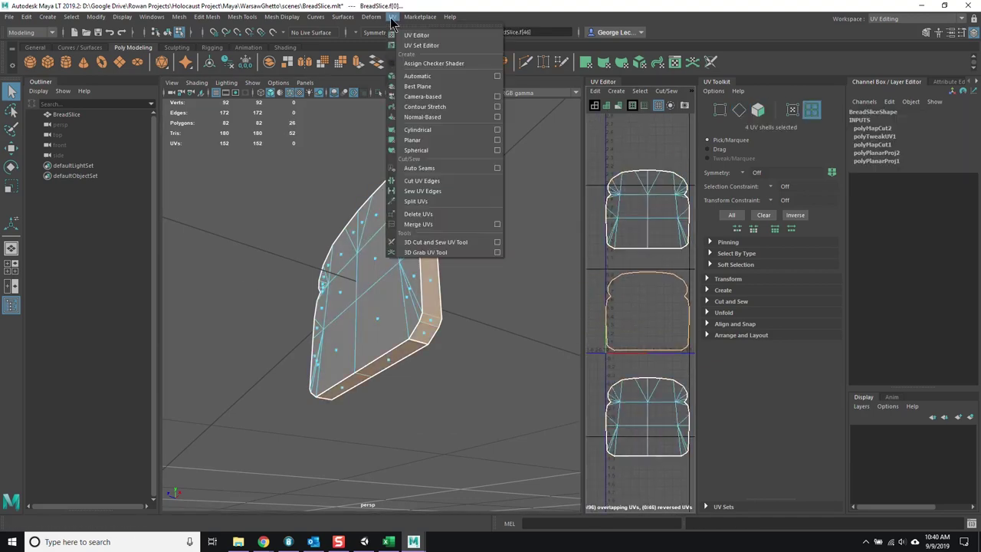
pyautogui.click(412, 140)
pyautogui.keyDown('shift'); pyautogui.moveTo(625, 320); pyautogui.dragTo(652, 267, button='right'); pyautogui.keyUp('shift')
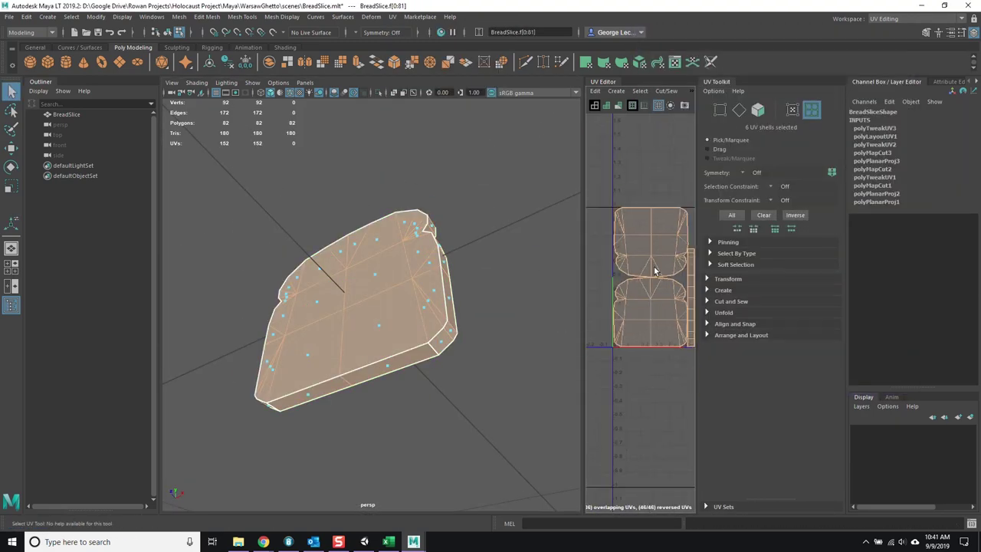
# - Return BreadSlice to object selection, delete its history and clean up its transformations
pyautogui.press('F8')
pyautogui.moveTo(562, 220); pyautogui.dragTo(620, 352, button='right')
pyautogui.press('w')
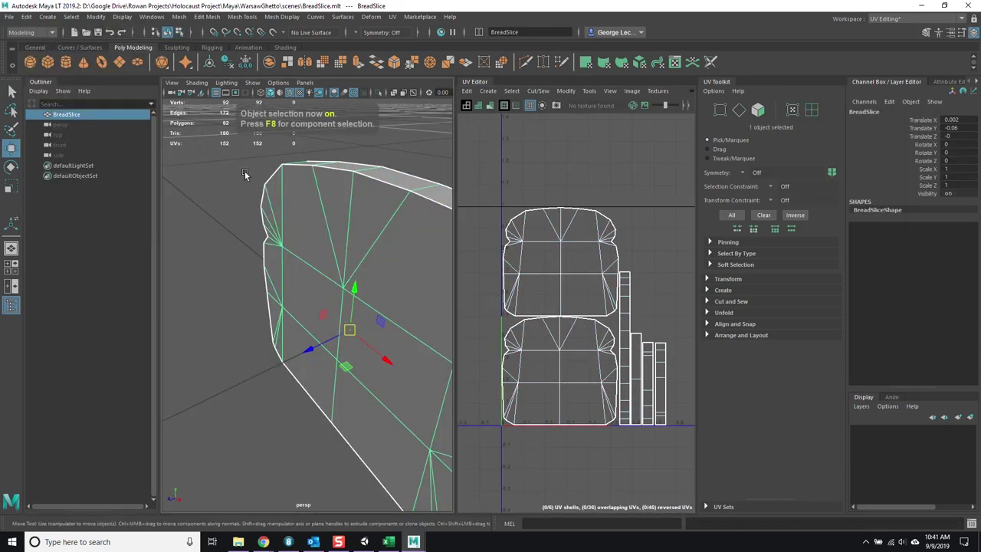
pyautogui.hotkey('ctrl', 'b')
pyautogui.click(9, 16)
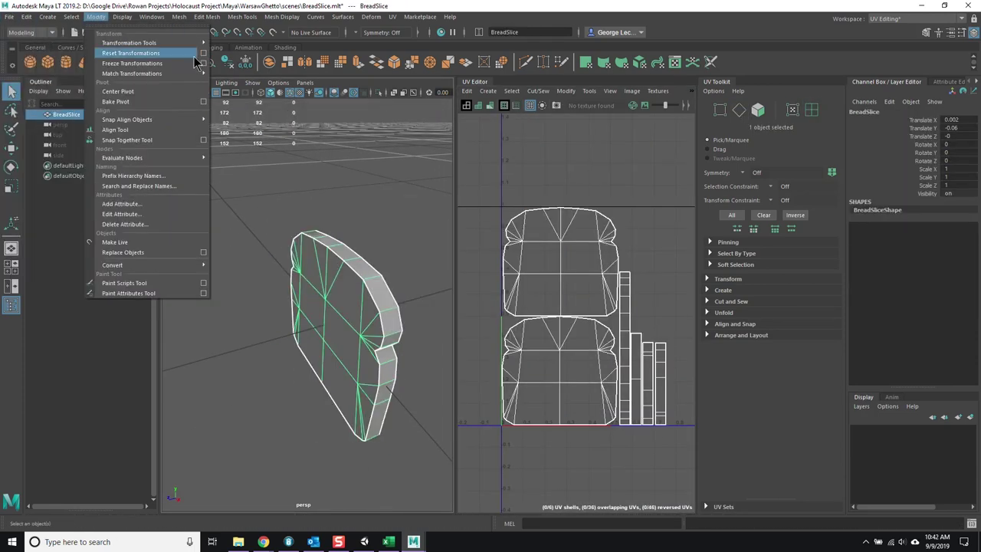
pyautogui.click(154, 138)
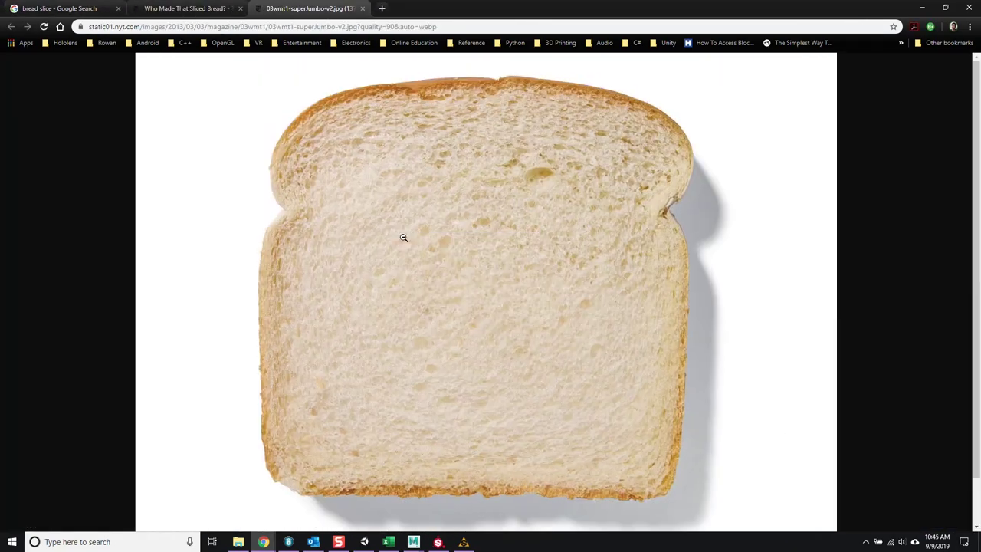
# - Switch to Photoshop, paste the bread slice photo into a new document and crop it tightly around the slice
pyautogui.press('super')
pyautogui.click(197, 261)
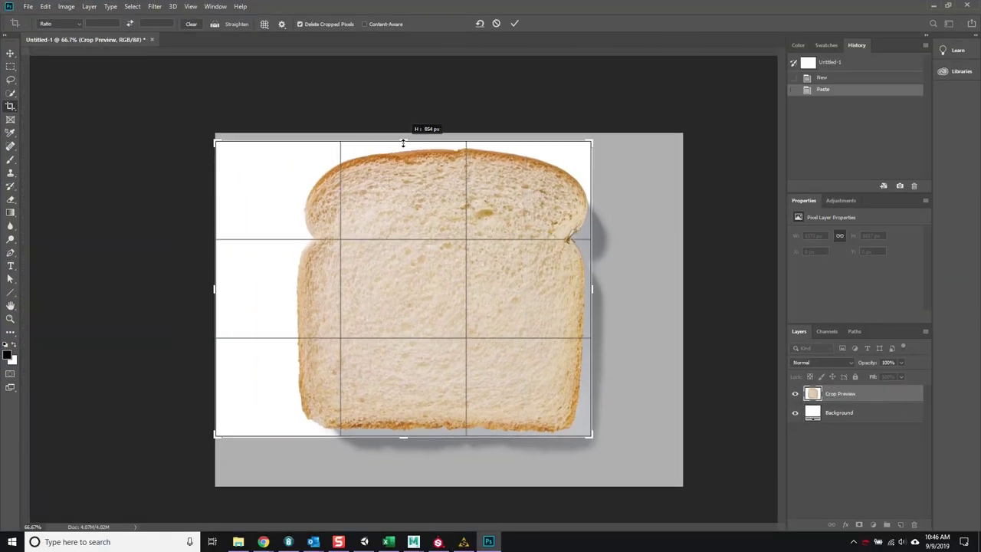
pyautogui.press('Return')
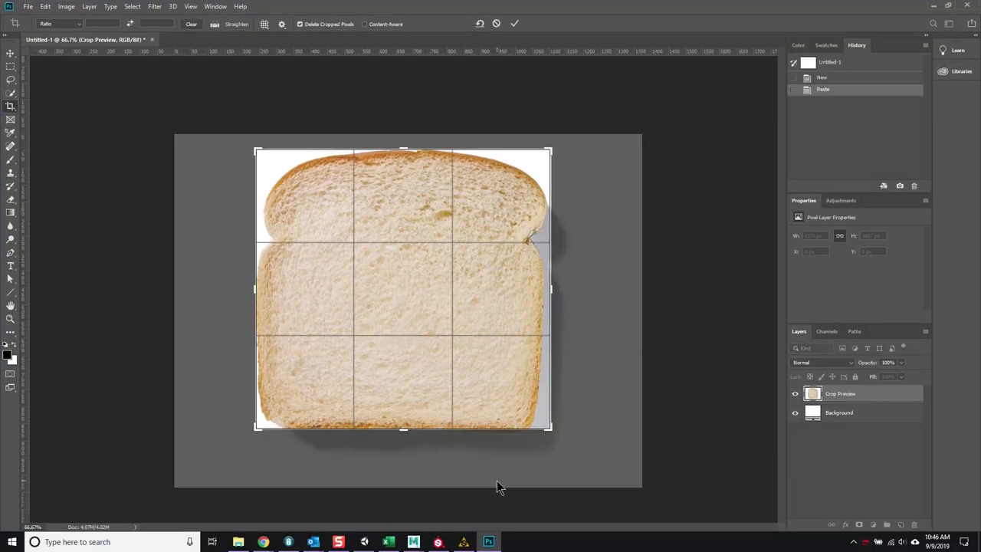
# - Replace the crust with bread texture using the content-aware Spot Healing Brush and compare the image with the inverted Overlay layer copy
pyautogui.rightClick(10, 145)
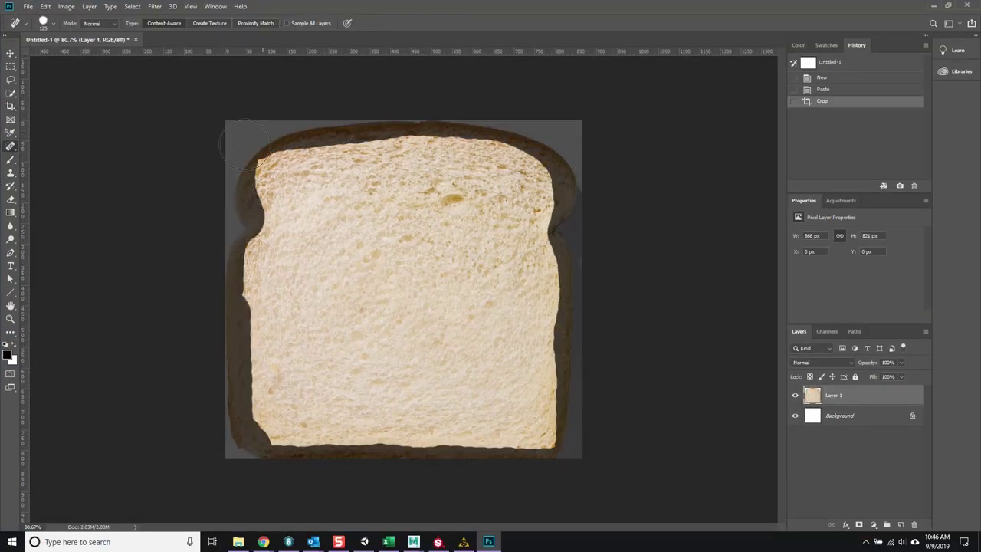
pyautogui.moveTo(332, 117); pyautogui.dragTo(191, 387)
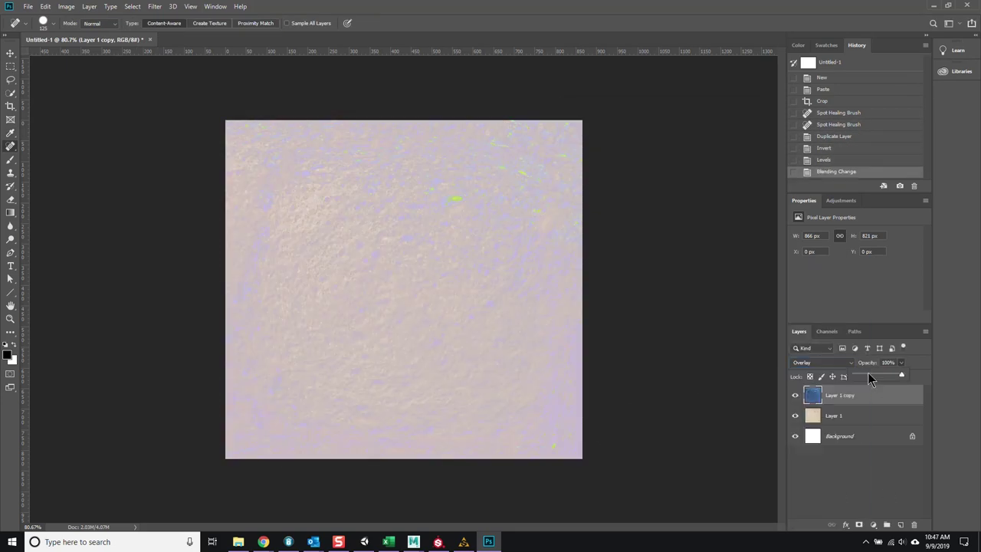
pyautogui.click(794, 395)
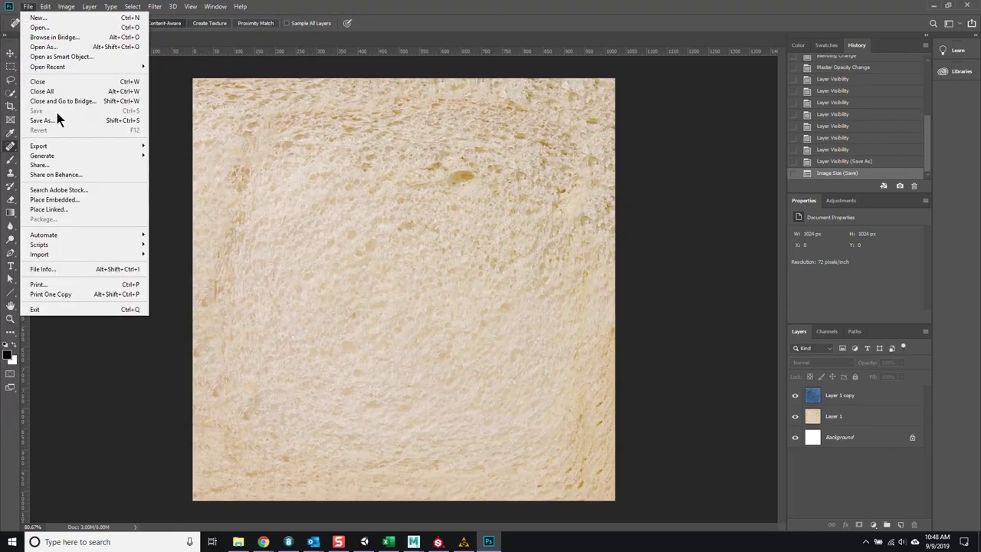
# - Save the bread texture in Photoshop, switch to Substance Alchemist and add Make It Tile Advanced above Bitmap to Material
pyautogui.click(55, 109)
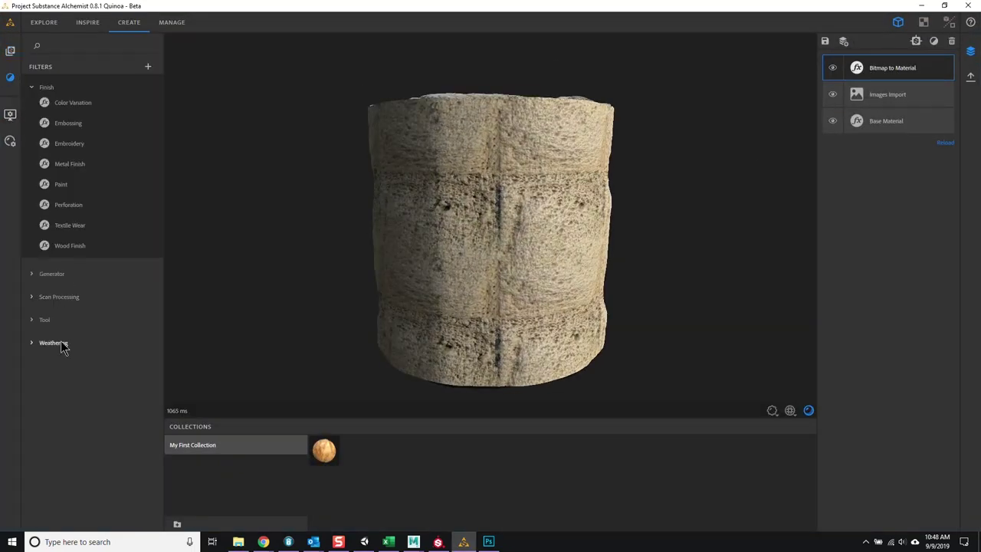
pyautogui.click(33, 298)
pyautogui.scroll(-1, 33, 299)
pyautogui.moveTo(82, 391); pyautogui.dragTo(946, 146)
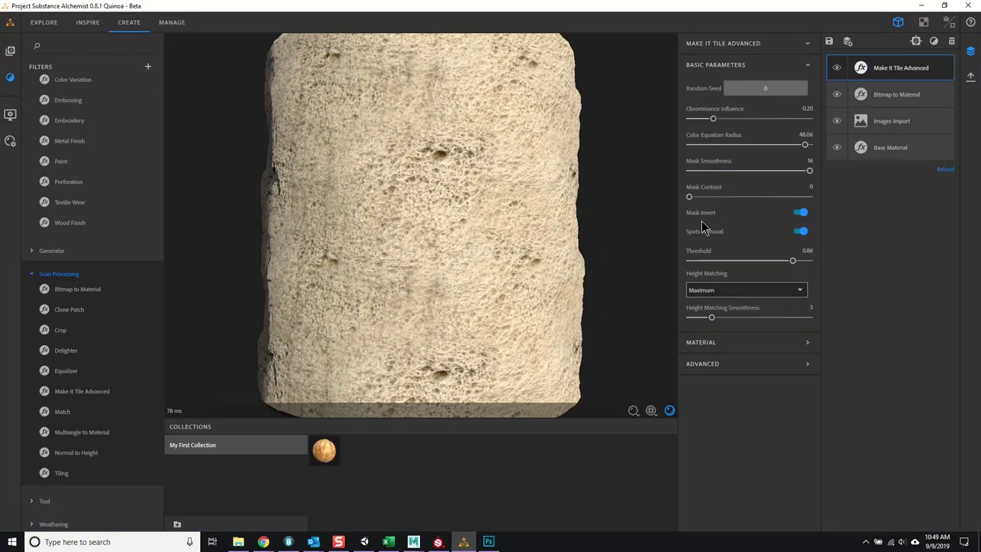
# - Set Make It Tile Advanced to chrominance influence 0.12, random seed 10439 and height matching smoothness 16, and expand its advanced patch settings
pyautogui.moveTo(741, 262); pyautogui.dragTo(792, 262)
pyautogui.moveTo(784, 317); pyautogui.dragTo(811, 317)
pyautogui.click(807, 341)
pyautogui.scroll(-2, 812, 375)
pyautogui.moveTo(712, 119); pyautogui.dragTo(802, 119)
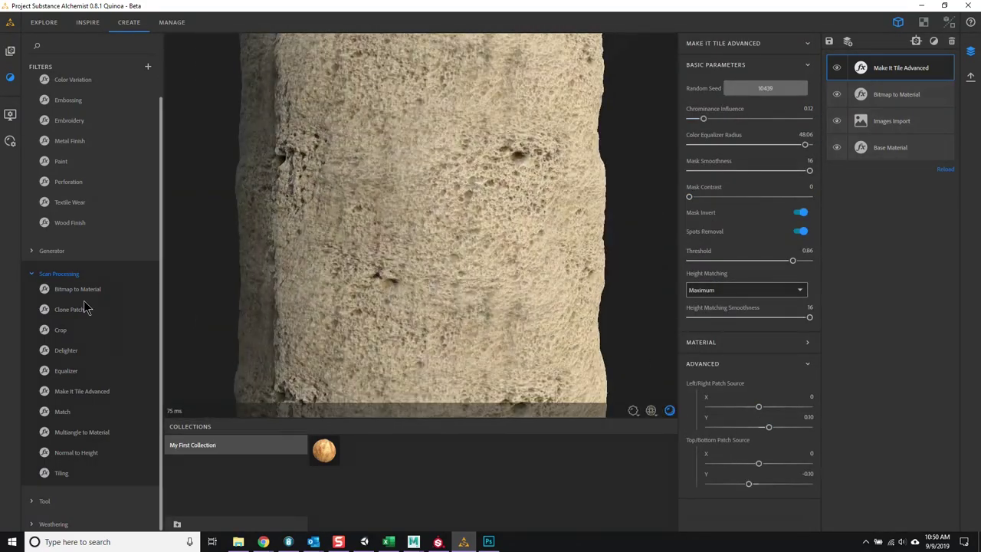
# - Try a second Make It Tile Advanced layer with mask smoothness 16 and mask contrast 0, and delete it
pyautogui.click(82, 391)
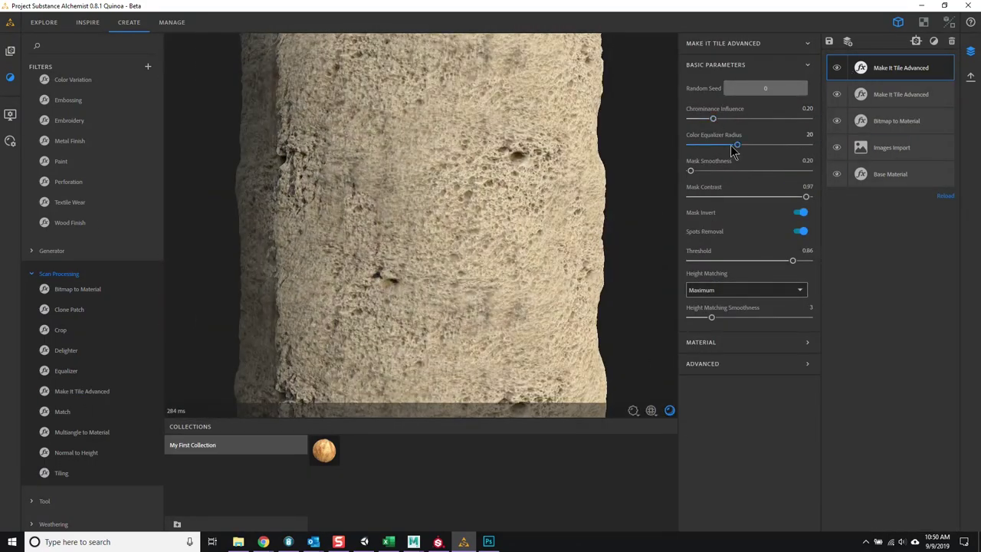
pyautogui.moveTo(688, 196); pyautogui.dragTo(791, 197)
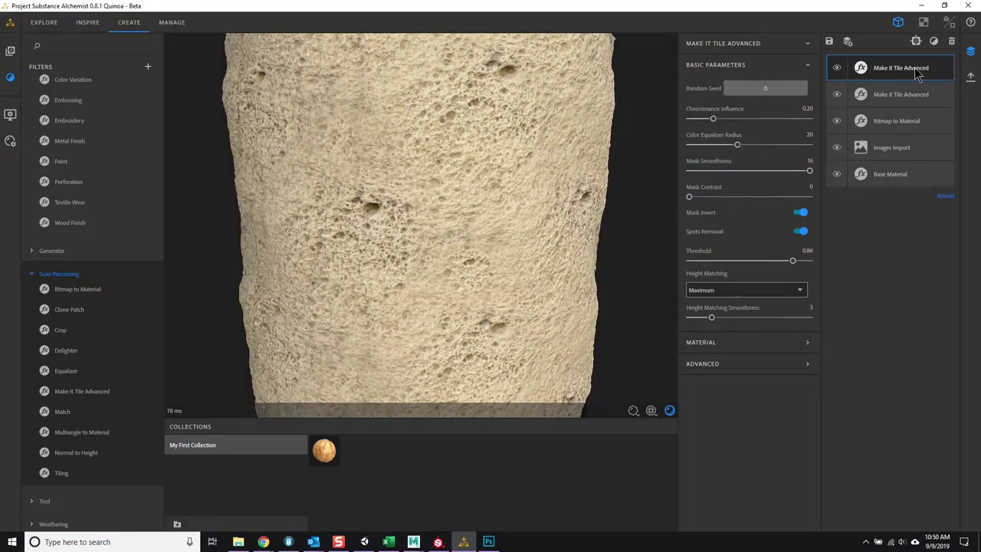
pyautogui.press('Delete')
pyautogui.scroll(5, 495, 286)
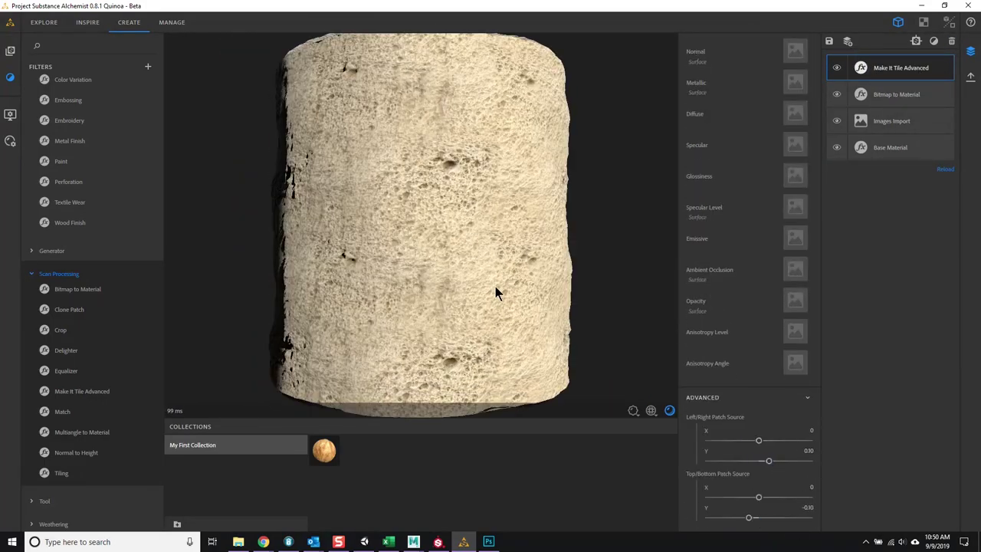
# - Try the Tiling and Delighter filters on the inner bread material and remove them
pyautogui.click(63, 473)
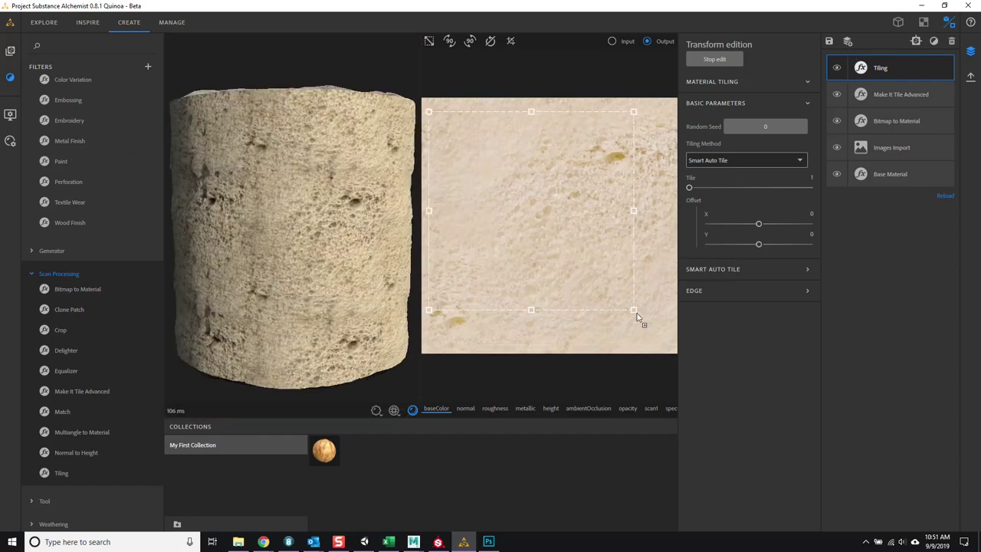
pyautogui.press('Delete')
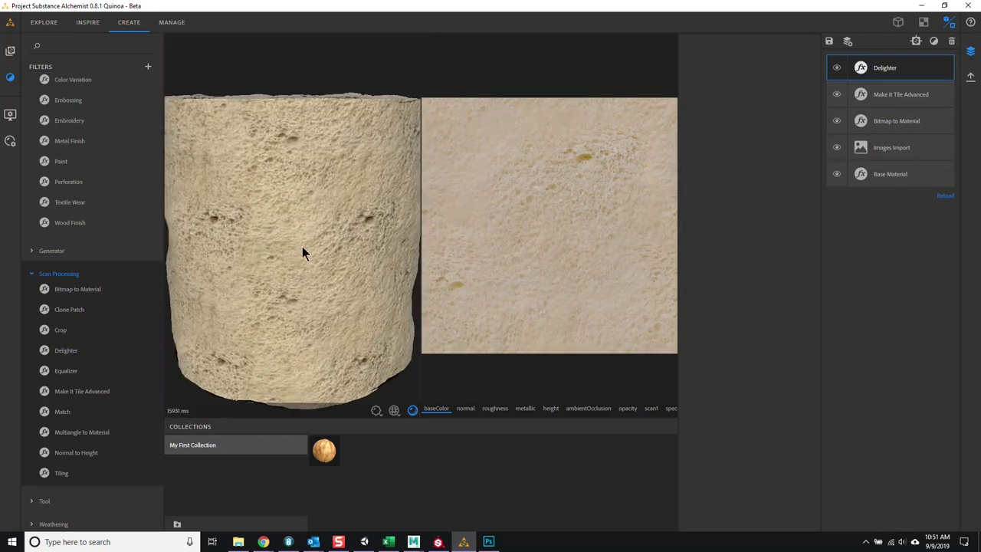
pyautogui.scroll(3, 68, 151)
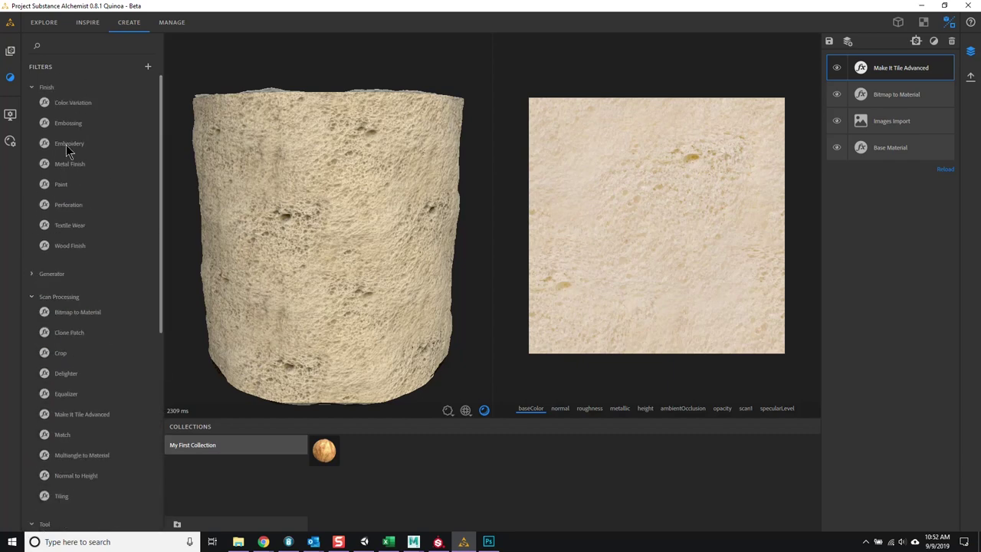
# - Export the material to the SubstanceAlchemist folder as a 1024 x 1024 sbsar named BreadInside and import it into Substance Painter as a base material
pyautogui.click(970, 76)
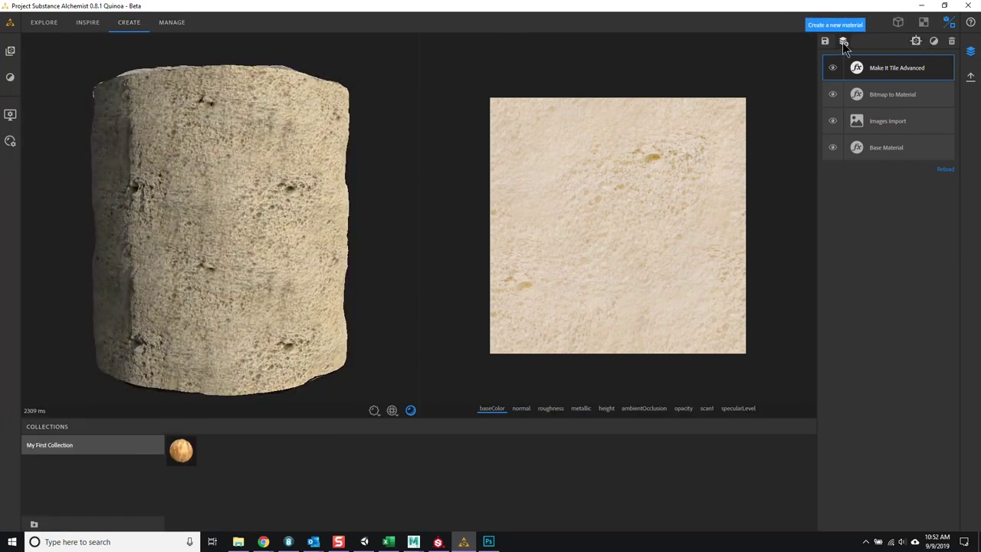
pyautogui.click(889, 53)
pyautogui.click(567, 257)
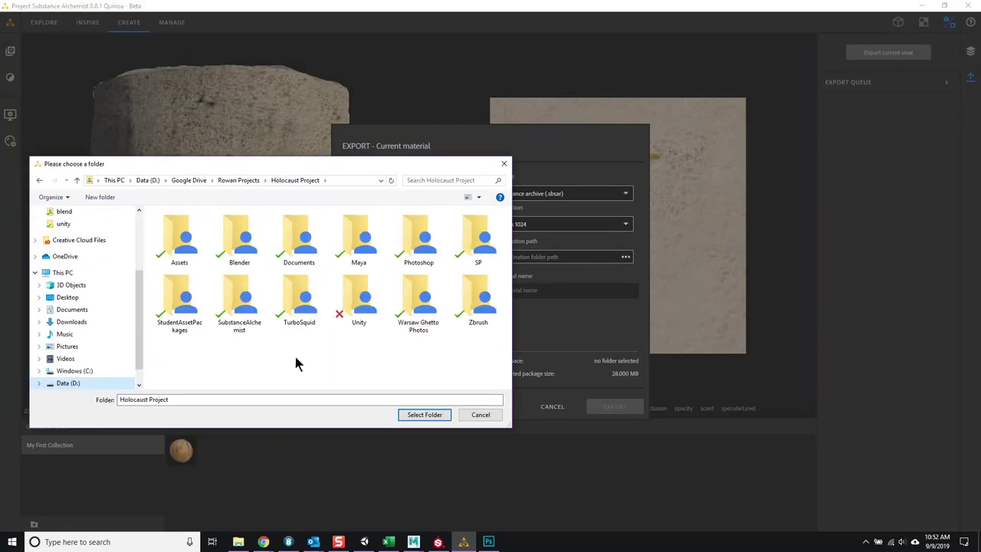
pyautogui.click(424, 415)
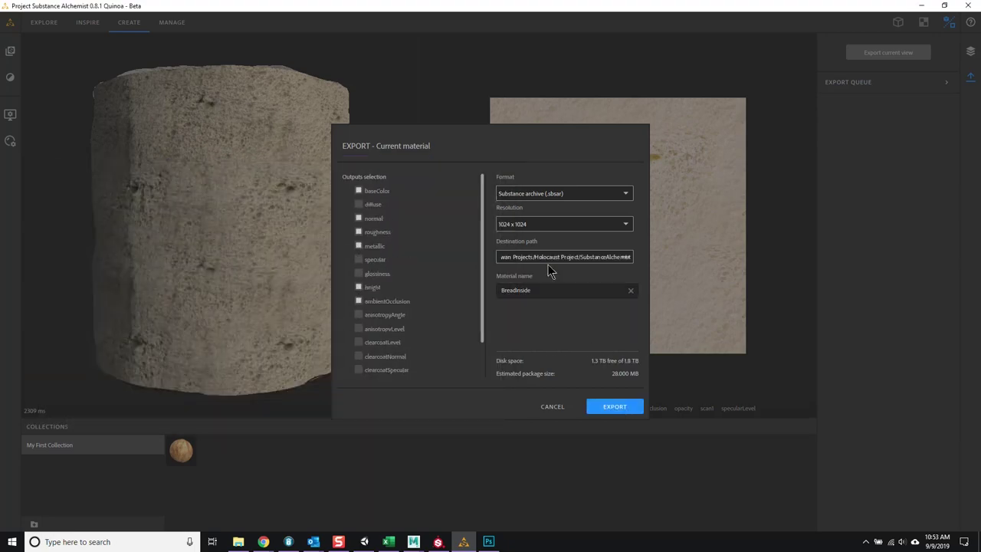
pyautogui.click(620, 164)
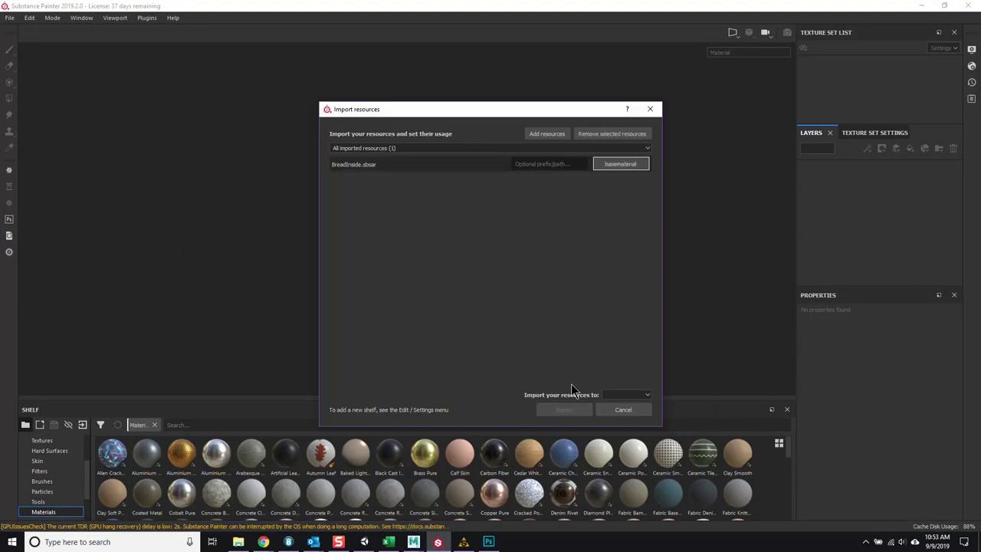
pyautogui.click(564, 410)
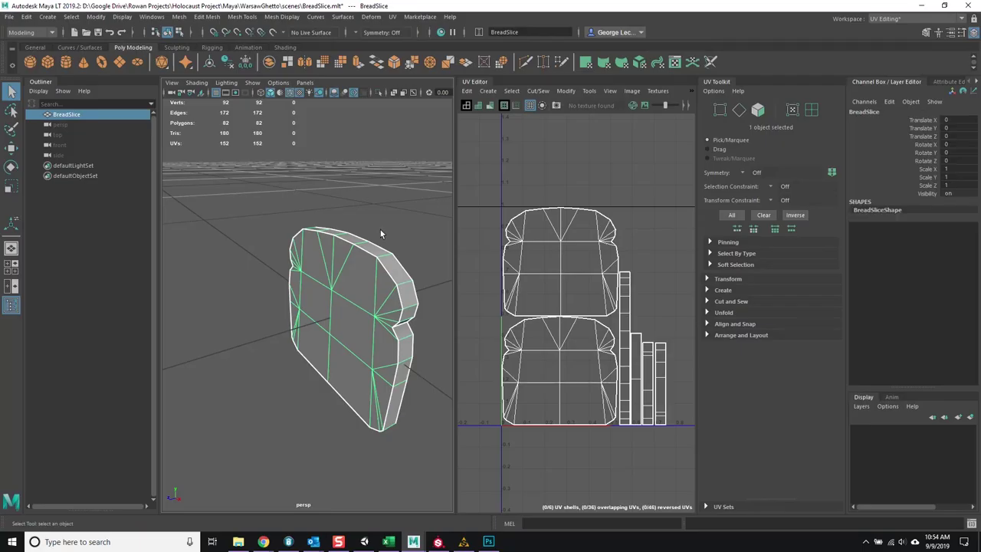
# - Duplicate the BreadSlice mesh in Maya LT and set up the bread slice with baked mesh maps in Substance Painter
pyautogui.click(381, 233)
pyautogui.keyDown('alt'); pyautogui.moveTo(381, 233); pyautogui.dragTo(407, 219); pyautogui.keyUp('alt')
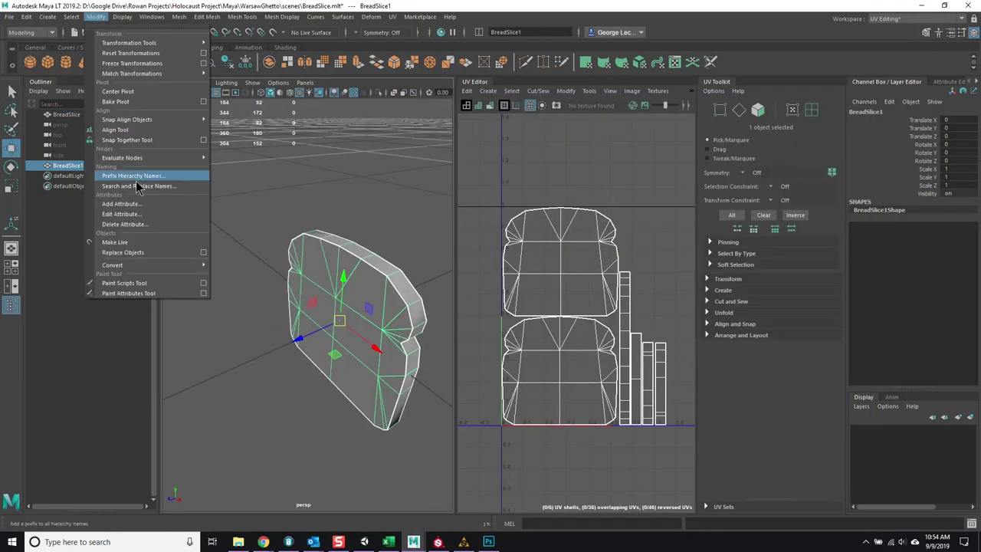
pyautogui.click(205, 181)
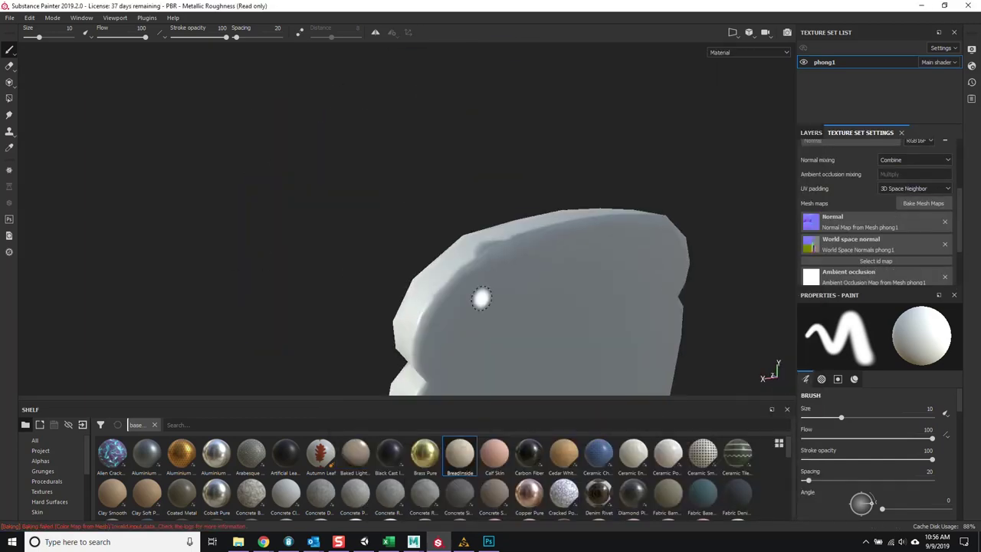
pyautogui.moveTo(887, 233); pyautogui.dragTo(885, 230)
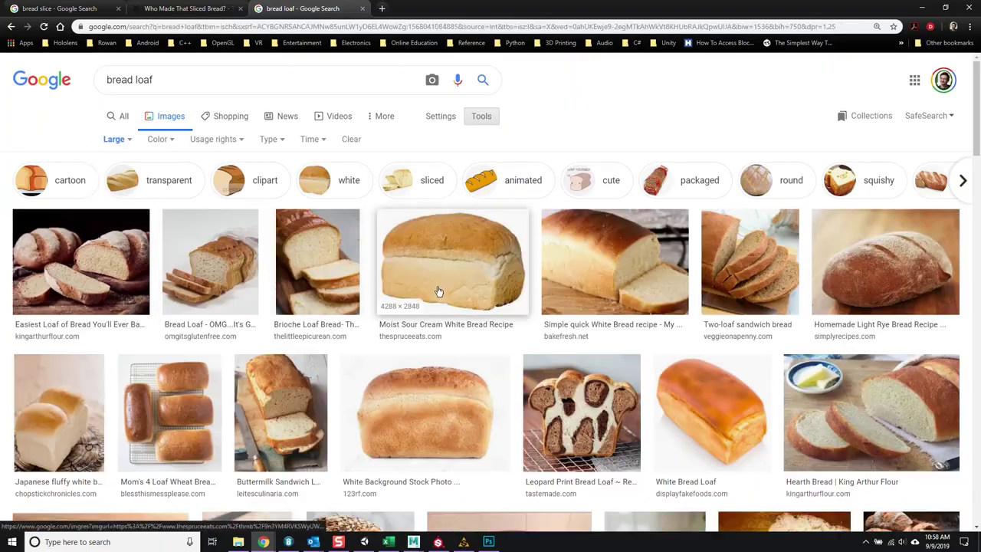
# - Browse Google Images for a bread loaf photo and retouch its crust in Photoshop as the BreadOutside texture
pyautogui.scroll(-1, 438, 289)
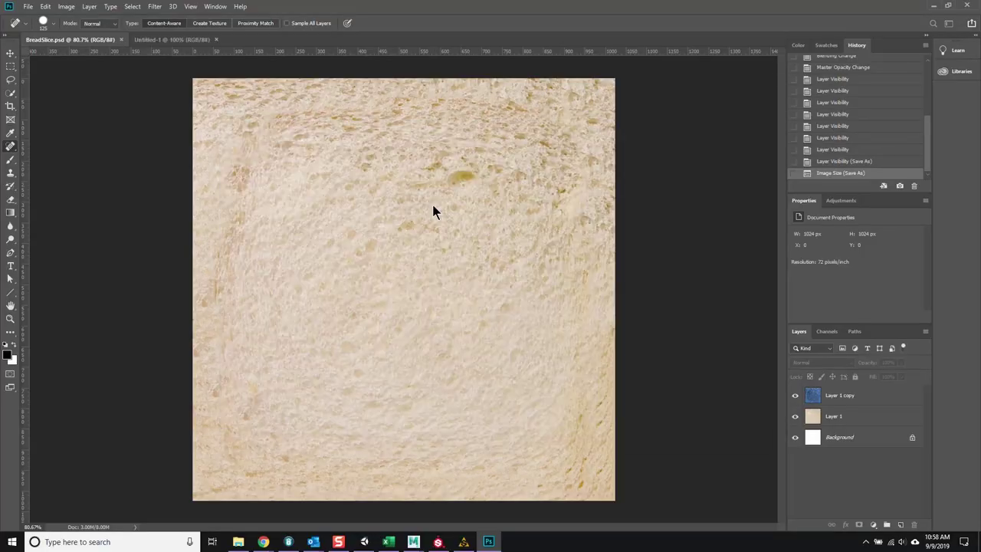
pyautogui.moveTo(403, 466); pyautogui.dragTo(416, 478)
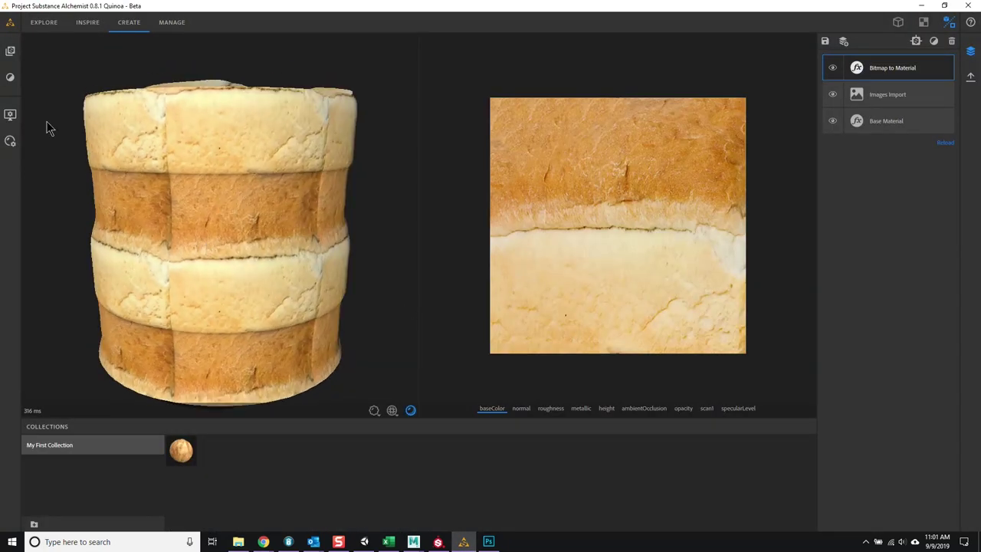
pyautogui.click(10, 141)
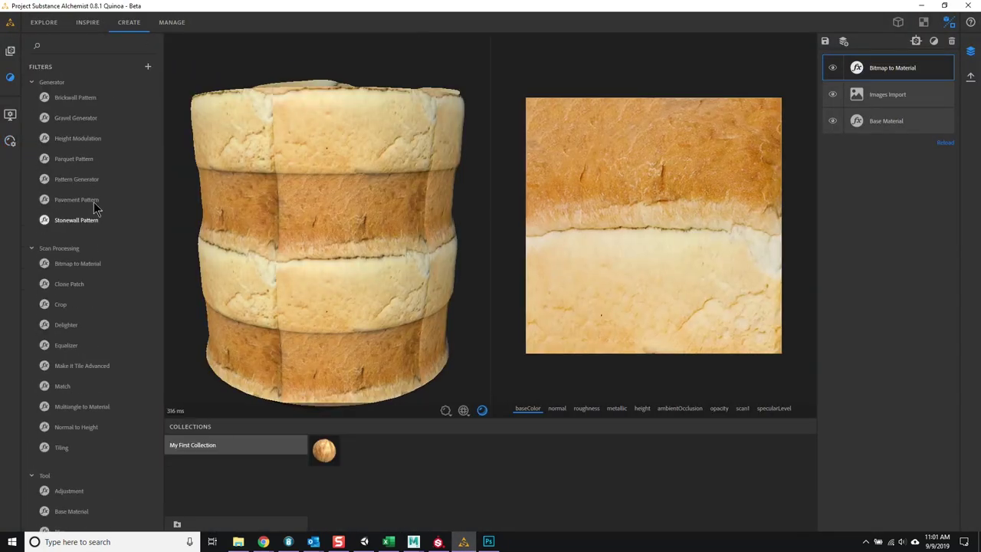
pyautogui.click(85, 235)
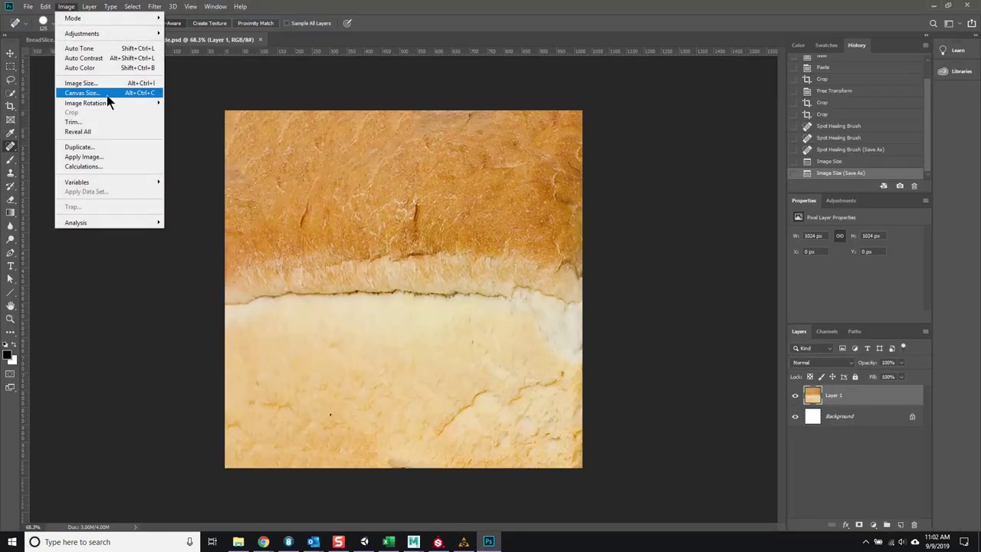
# - In BreadOutside.psd, duplicate Layer 1, squash the layers to 56.25% height and build a vertically mirrored texture with the brown crust in the middle
pyautogui.moveTo(903, 529); pyautogui.dragTo(900, 525)
pyautogui.hotkey('ctrl', 't')
pyautogui.moveTo(403, 111); pyautogui.dragTo(403, 289)
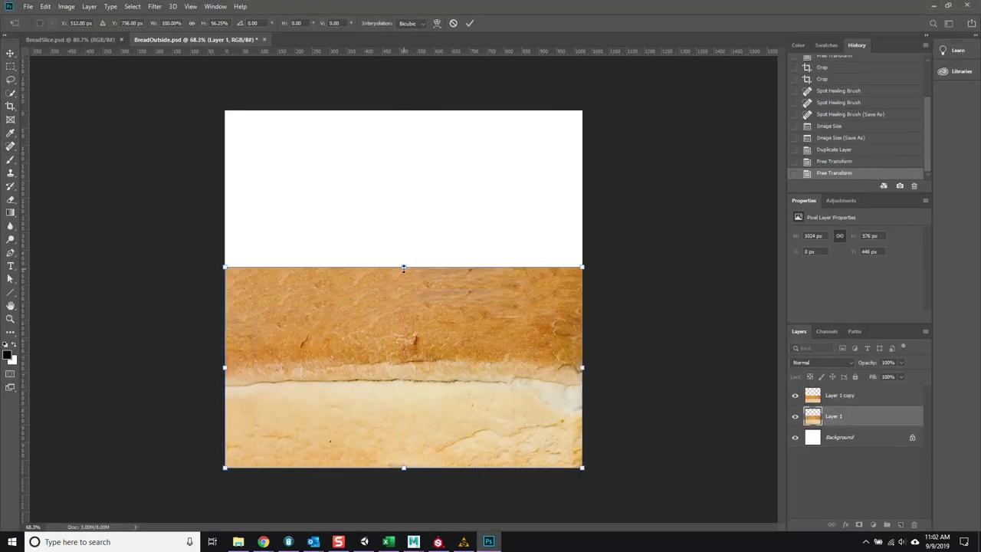
pyautogui.rightClick(839, 416)
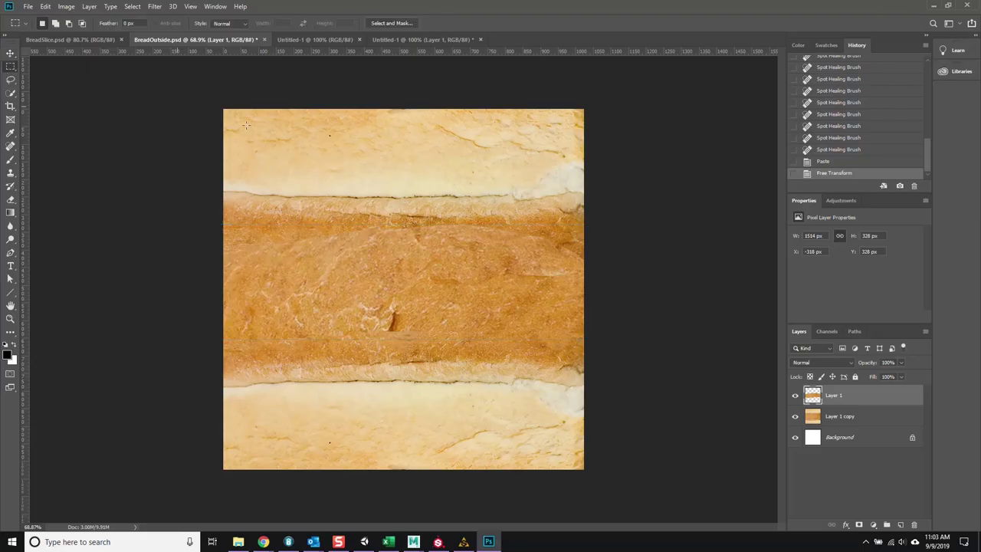
pyautogui.click(873, 524)
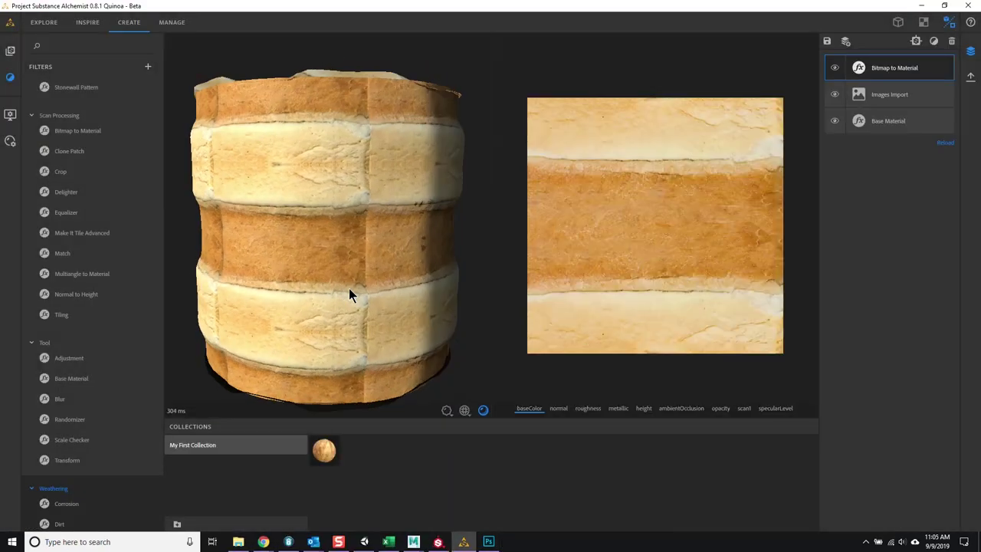
# - Try a Tiling filter with a rotated crop area on the crust material in Substance Alchemist and delete it
pyautogui.click(62, 314)
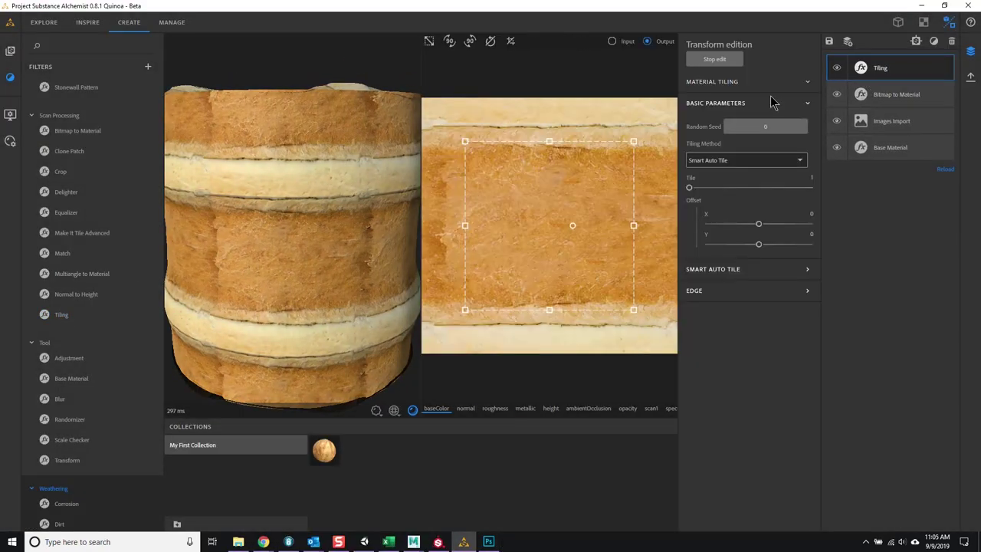
pyautogui.click(751, 175)
pyautogui.click(750, 271)
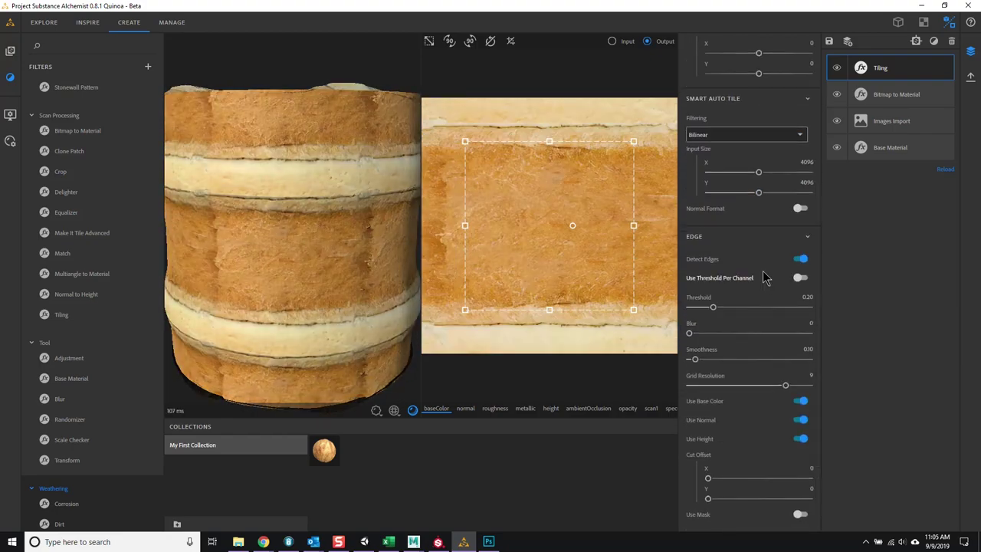
pyautogui.moveTo(633, 141); pyautogui.dragTo(641, 111)
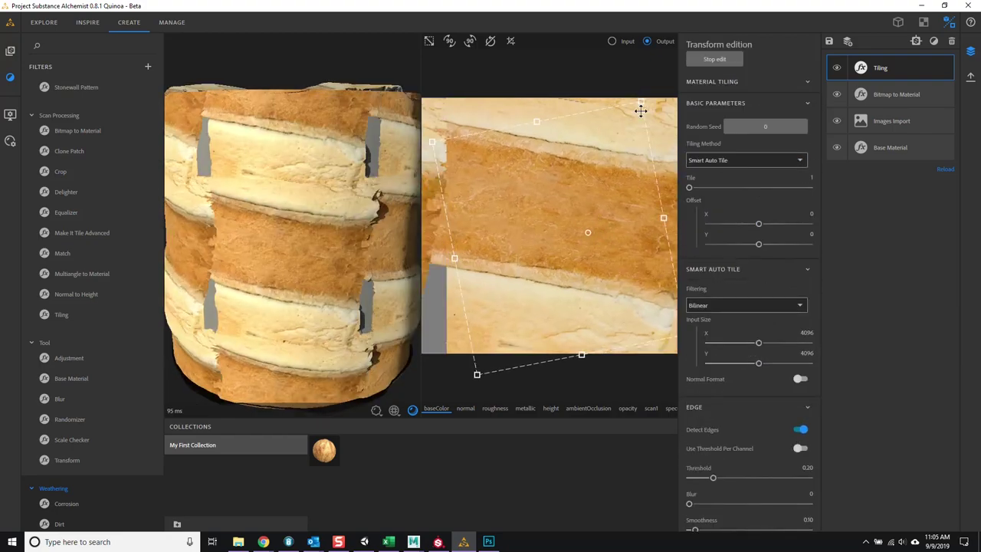
pyautogui.press('Delete')
# - Add Make It Tile Advanced to the crust with Minimum height matching at smoothness 16, threshold 0.83, mask smoothness 16, mask contrast 0 and spots removal off
pyautogui.click(82, 232)
pyautogui.click(728, 317)
pyautogui.click(729, 342)
pyautogui.click(729, 342)
pyautogui.moveTo(793, 261); pyautogui.dragTo(788, 260)
pyautogui.moveTo(805, 197); pyautogui.dragTo(723, 197)
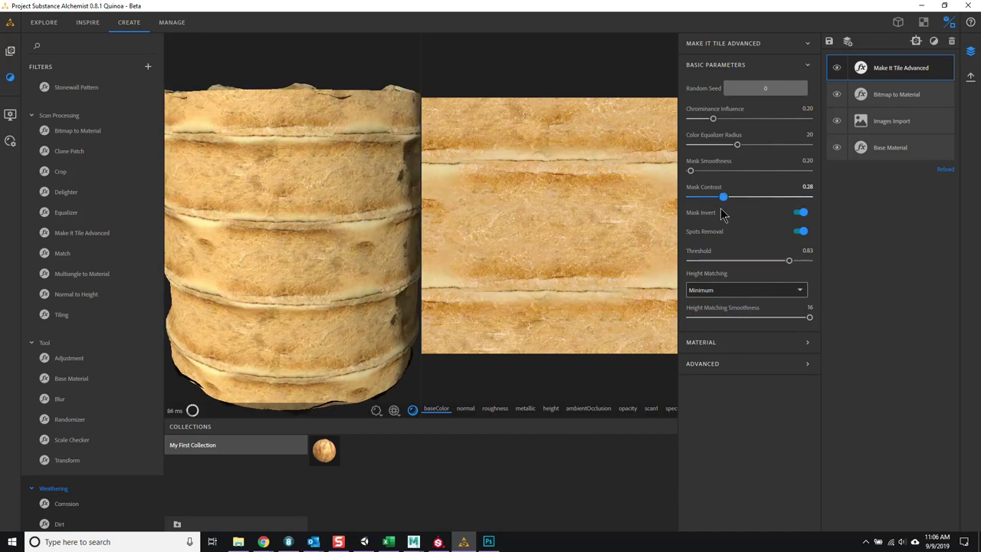
pyautogui.scroll(5, 335, 235)
pyautogui.click(800, 233)
pyautogui.scroll(8, 96, 307)
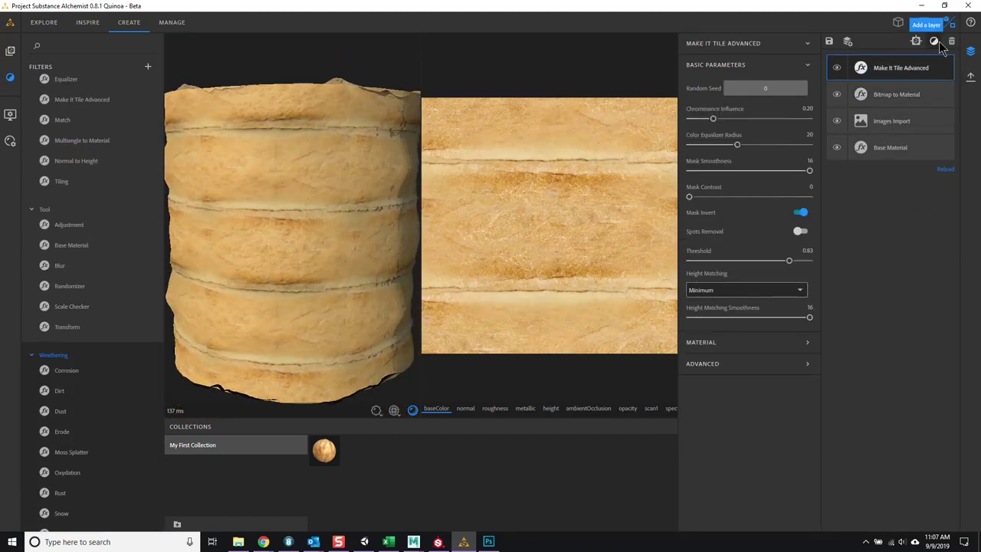
# - Export the crust material as BreadOutside.sbsar and import it into Substance Painter's current session as a base material
pyautogui.click(970, 76)
pyautogui.click(890, 52)
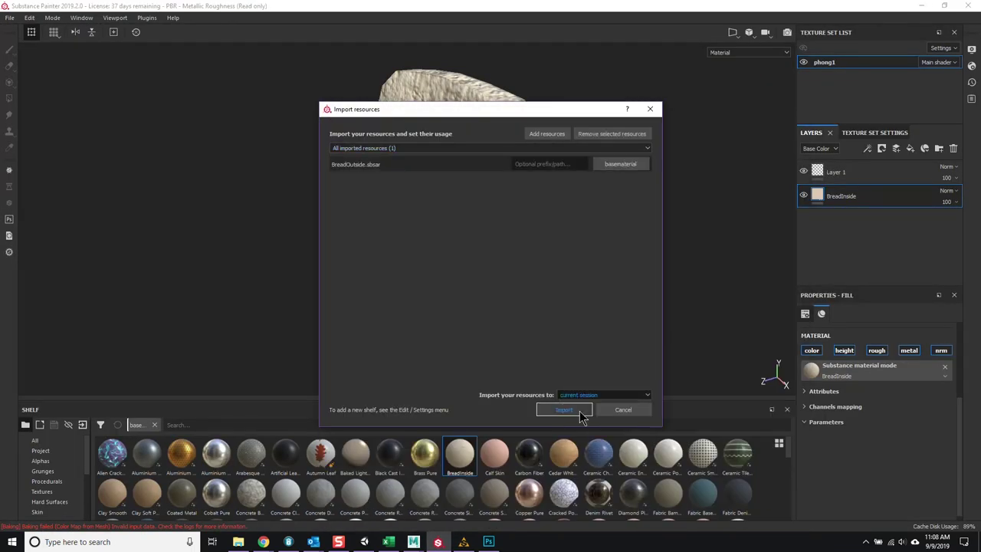
pyautogui.click(564, 410)
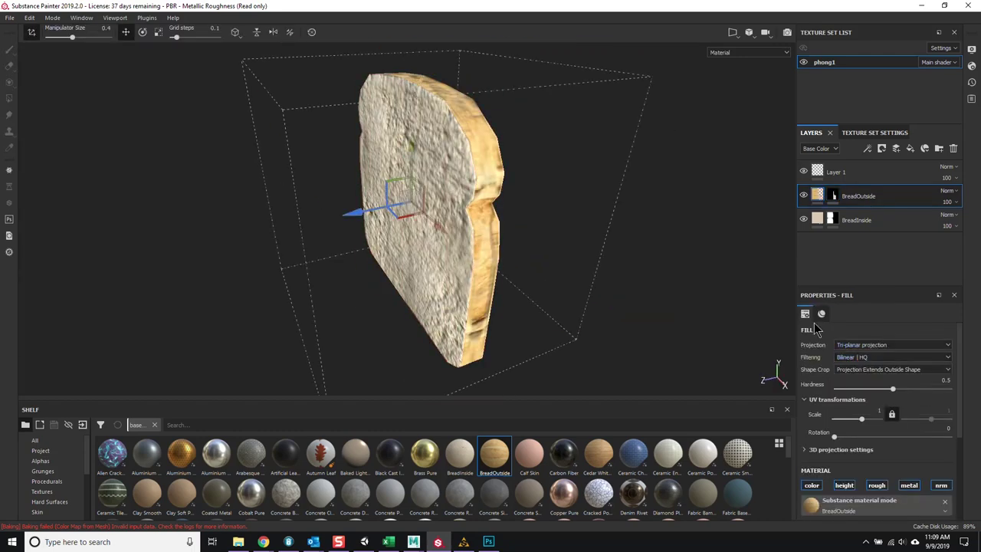
# - Set the BreadOutside fill layer to UV projection with Nearest filtering and a scale of 0.77
pyautogui.keyDown('alt'); pyautogui.moveTo(536, 314); pyautogui.dragTo(552, 230); pyautogui.keyUp('alt')
pyautogui.click(893, 345)
pyautogui.click(852, 353)
pyautogui.moveTo(834, 438); pyautogui.dragTo(859, 439)
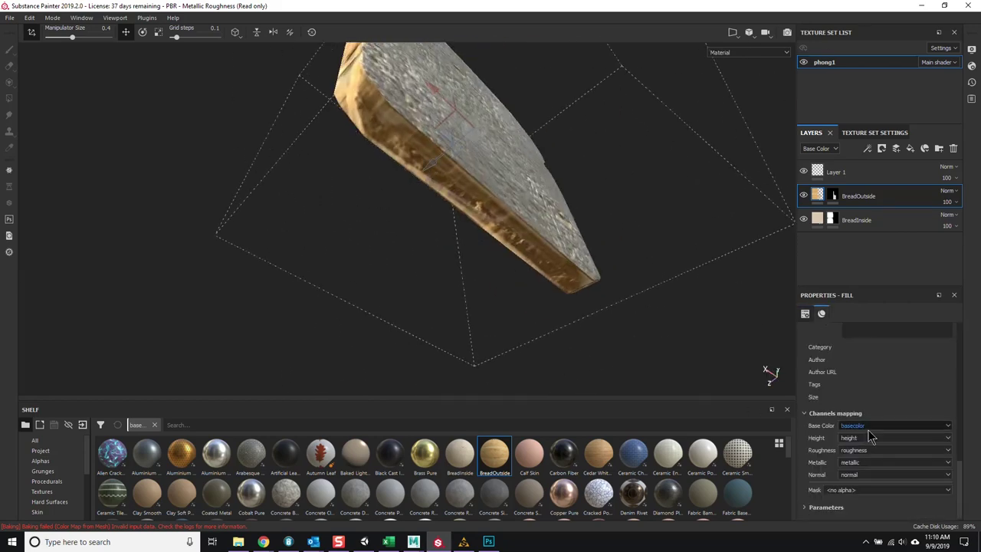
pyautogui.click(859, 367)
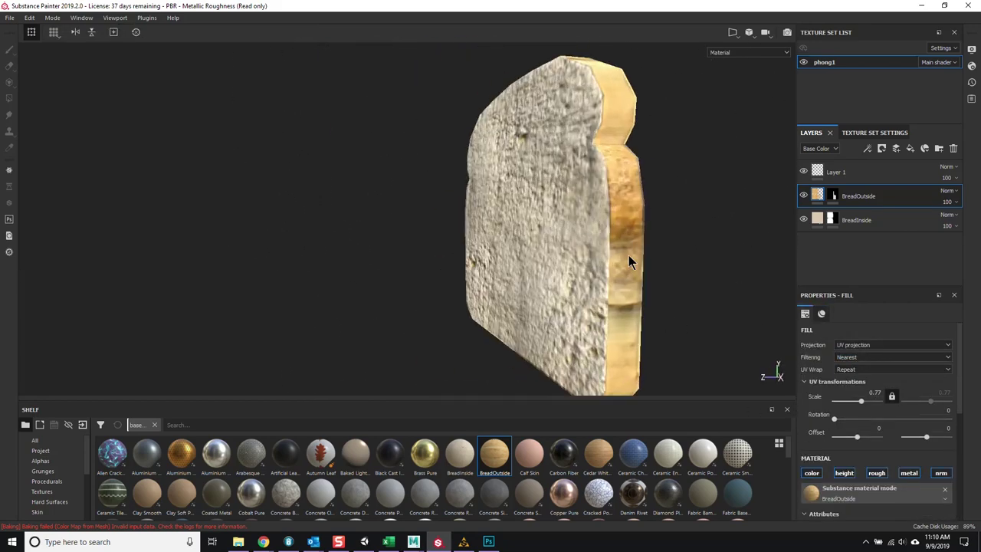
# - Set the BreadOutside fill's vertical UV offset to -0.11 and adjust the viewport's texture filtering settings
pyautogui.keyDown('alt'); pyautogui.moveTo(628, 255); pyautogui.dragTo(694, 305); pyautogui.keyUp('alt')
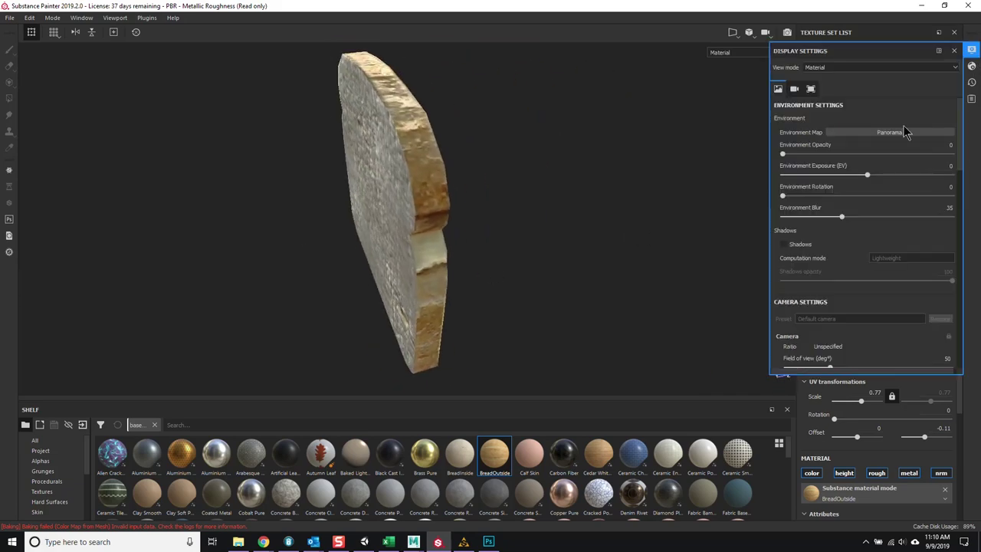
pyautogui.click(794, 89)
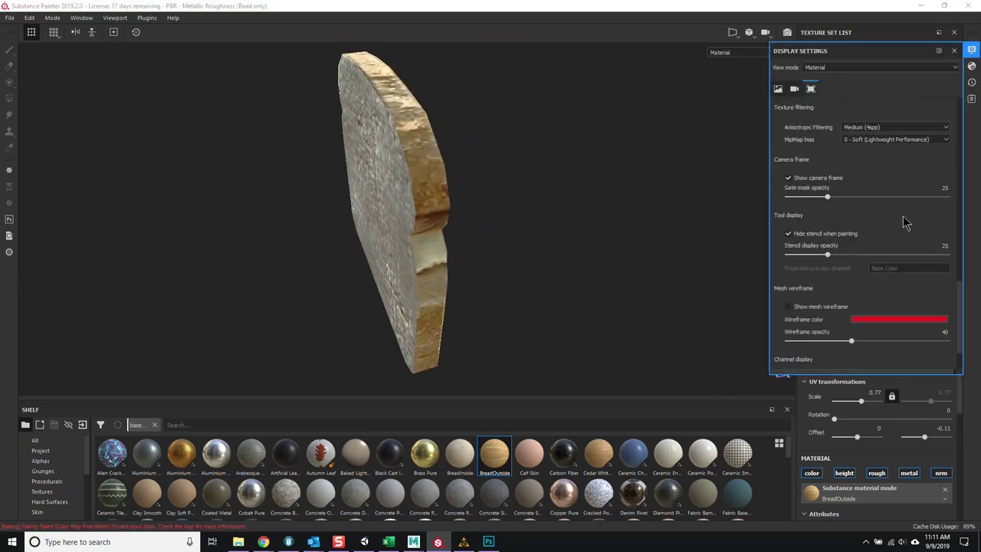
pyautogui.click(896, 151)
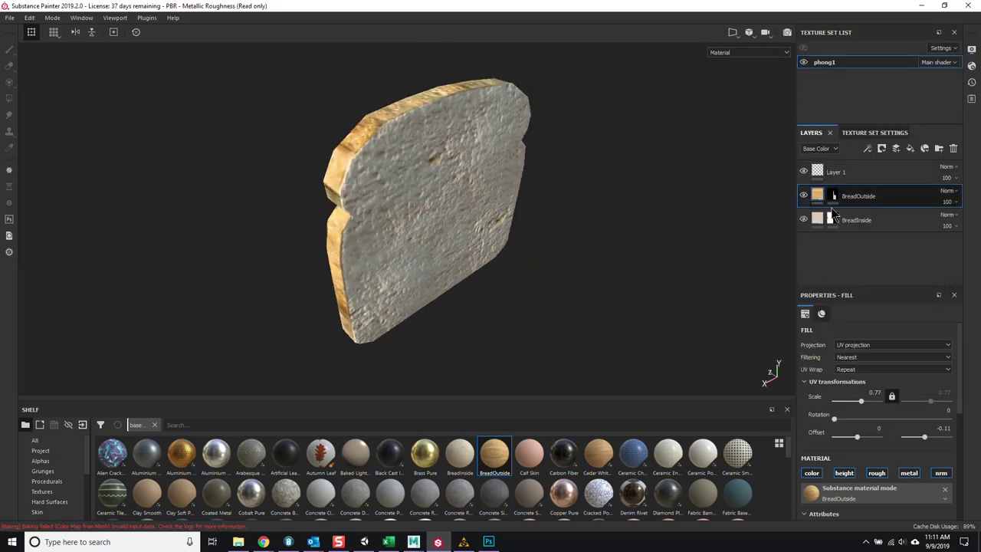
# - Check the bread slice from several sides and rename its texture set as BreadSlice_M
pyautogui.moveTo(652, 179)
pyautogui.keyDown('alt'); pyautogui.mouseDown()
pyautogui.moveTo(526, 258)
pyautogui.moveTo(522, 189)
pyautogui.moveTo(617, 192)
pyautogui.moveTo(649, 247)
pyautogui.moveTo(443, 273)
pyautogui.mouseUp(); pyautogui.keyUp('alt')
pyautogui.press('1')
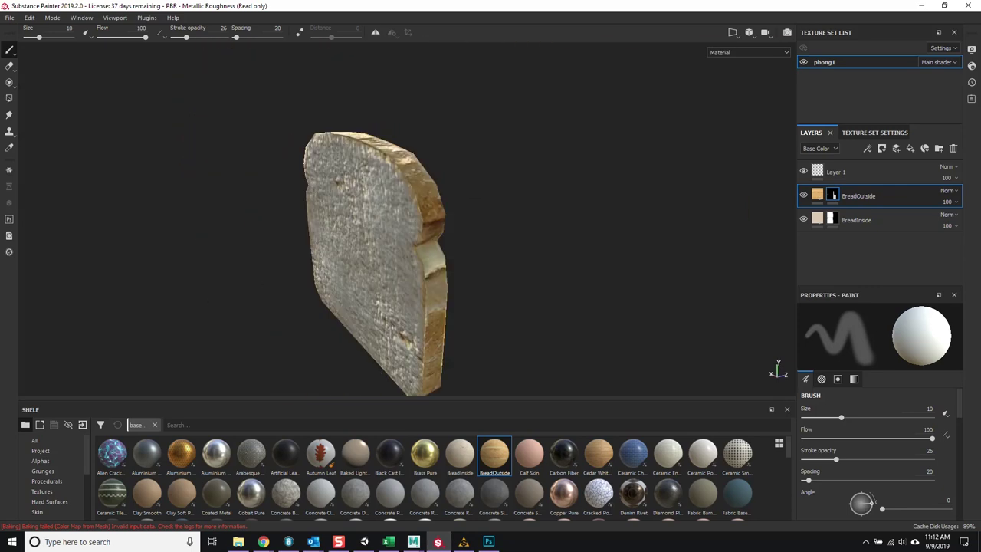
pyautogui.doubleClick(824, 62)
pyautogui.write('BreadSlice_M')
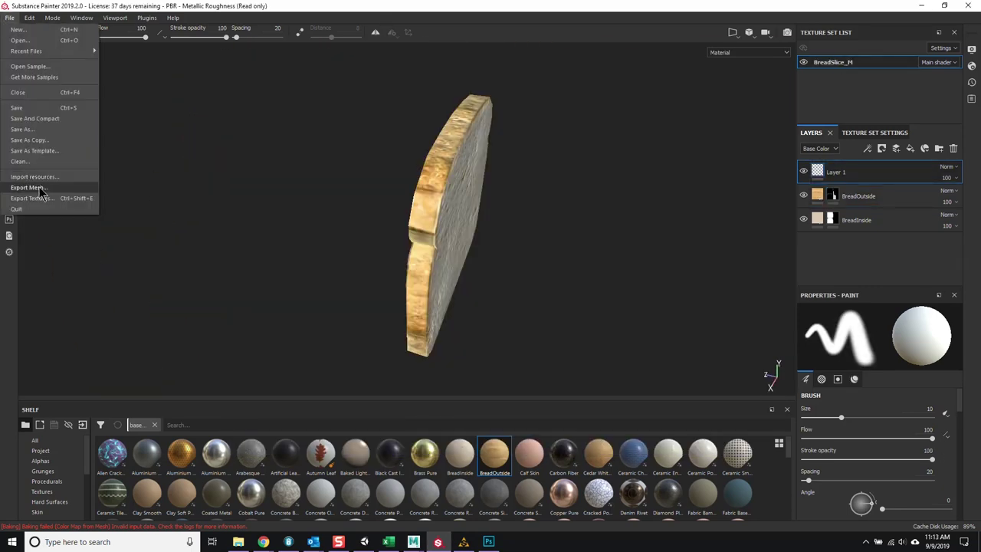
# - Export the BreadSlice_M textures as 8-bit PNG with the Unity 5 Standard Metallic Occlusion Emission preset to SP/Textures/BreadSlice, and save the project
pyautogui.click(32, 198)
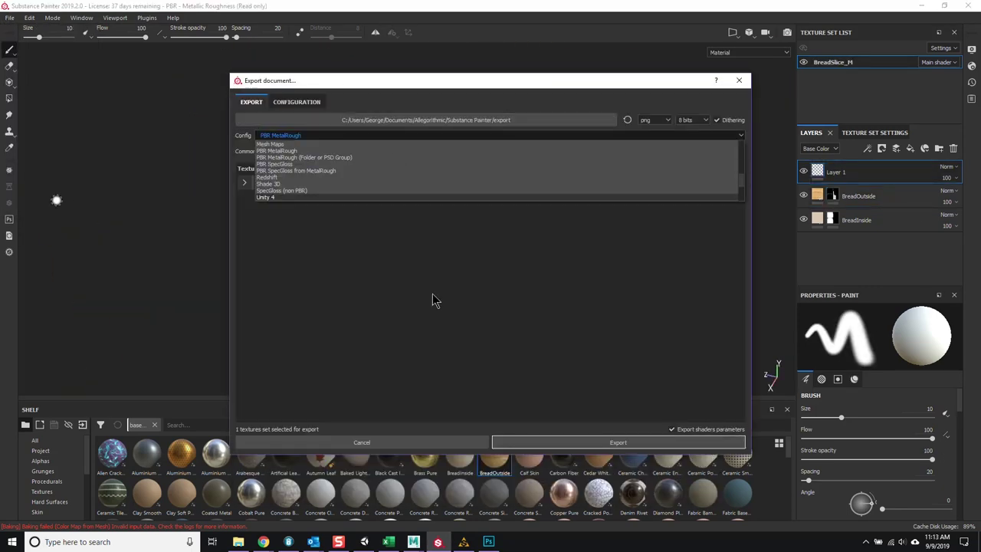
pyautogui.click(449, 121)
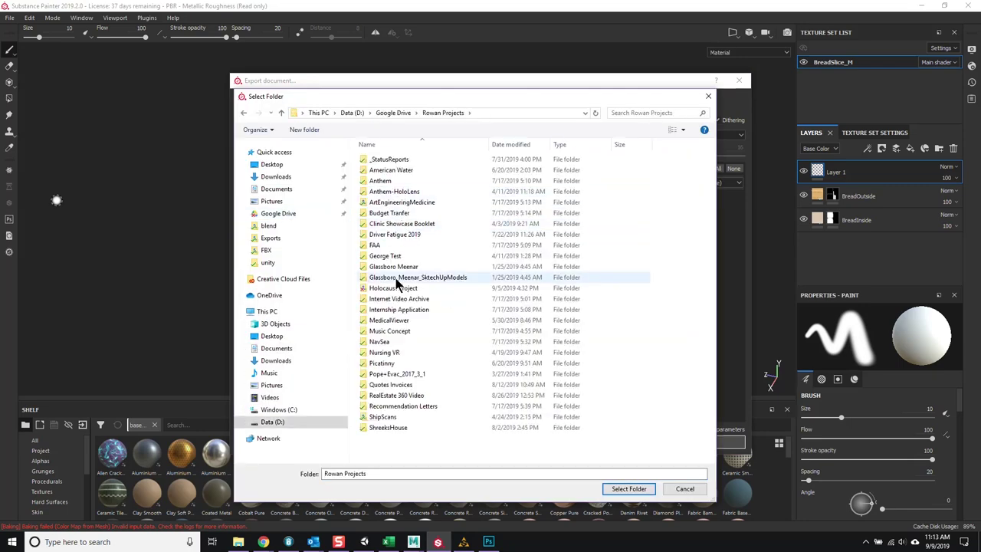
pyautogui.doubleClick(401, 276)
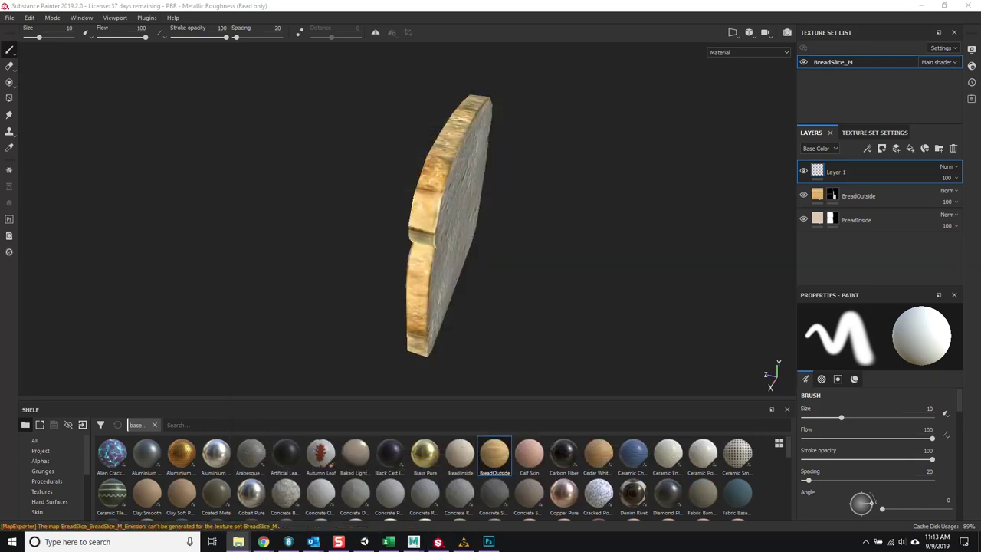
pyautogui.hotkey('ctrl', 's')
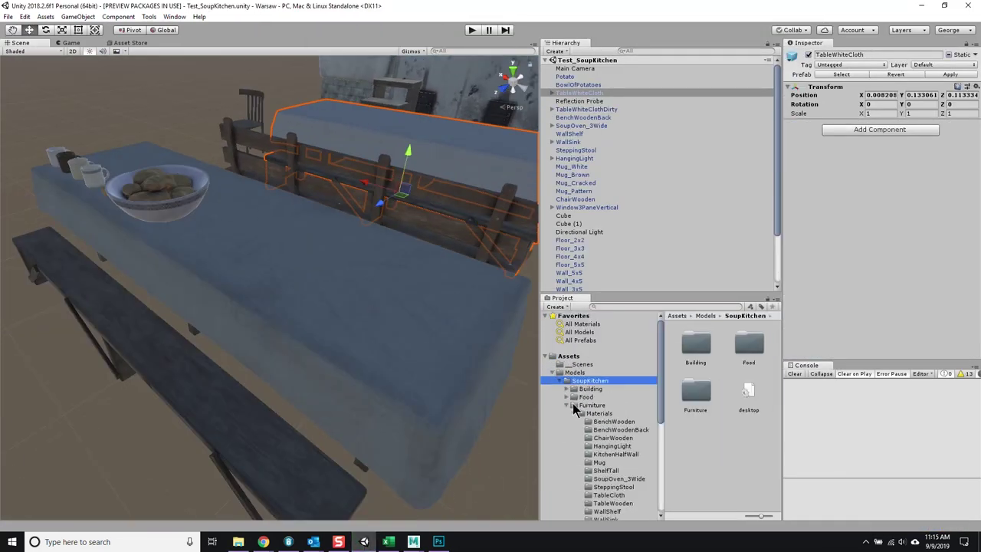
# - Switch to Unity, place the BreadSlice model on the table beside the bowl of potatoes and frame it
pyautogui.moveTo(751, 391); pyautogui.dragTo(240, 182)
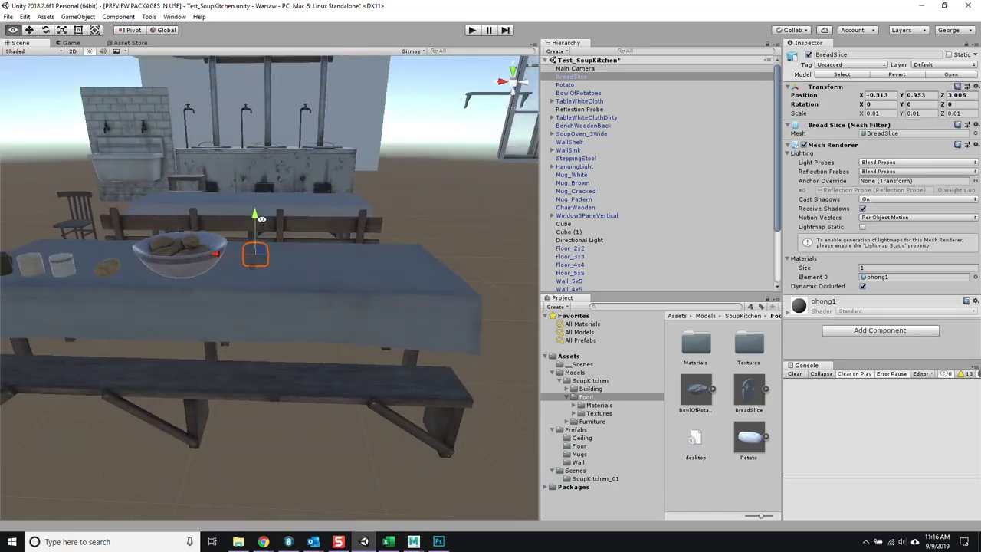
pyautogui.press('f')
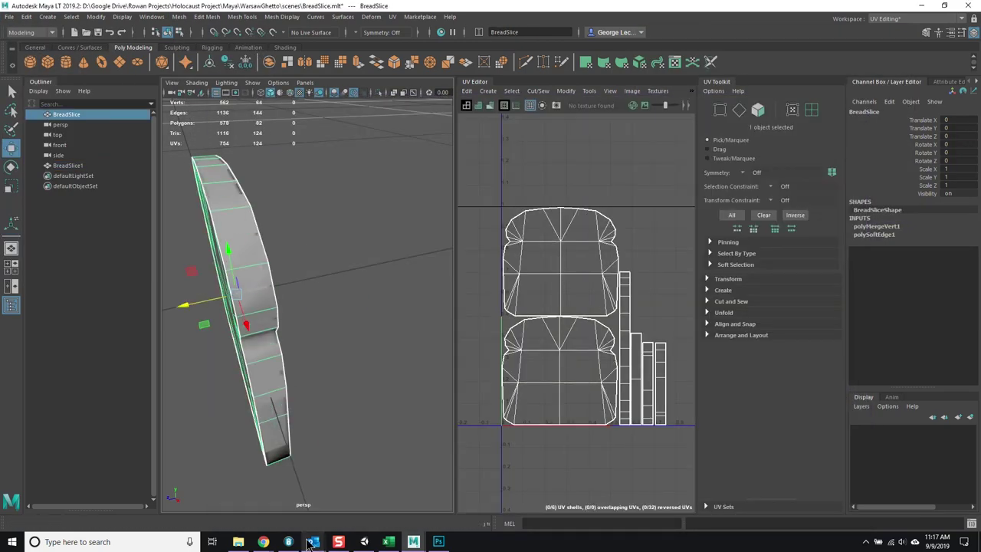
# - Relaunch Substance Painter and bake the mesh maps for the BreadSlice_M texture set
pyautogui.press('super')
pyautogui.write('subs')
pyautogui.press('Return')
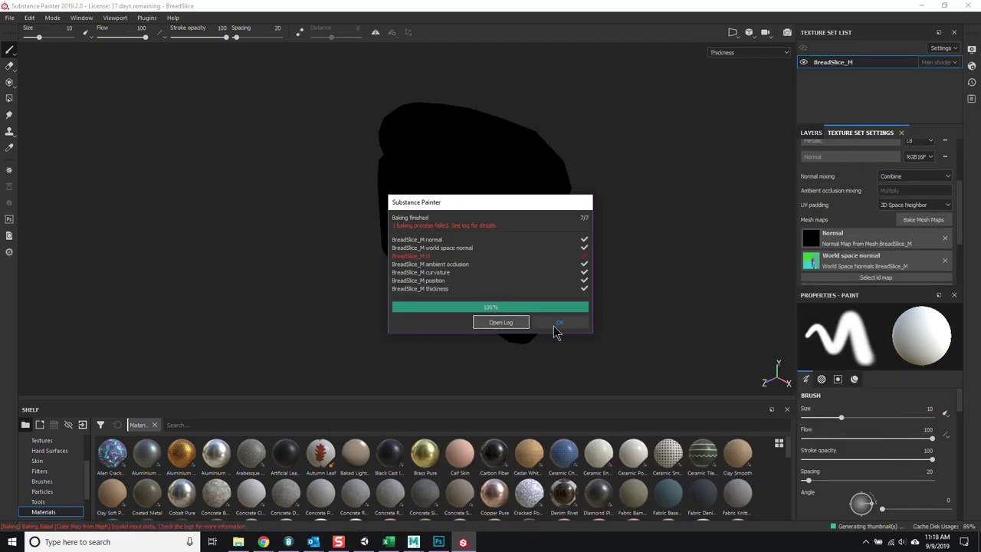
pyautogui.click(555, 324)
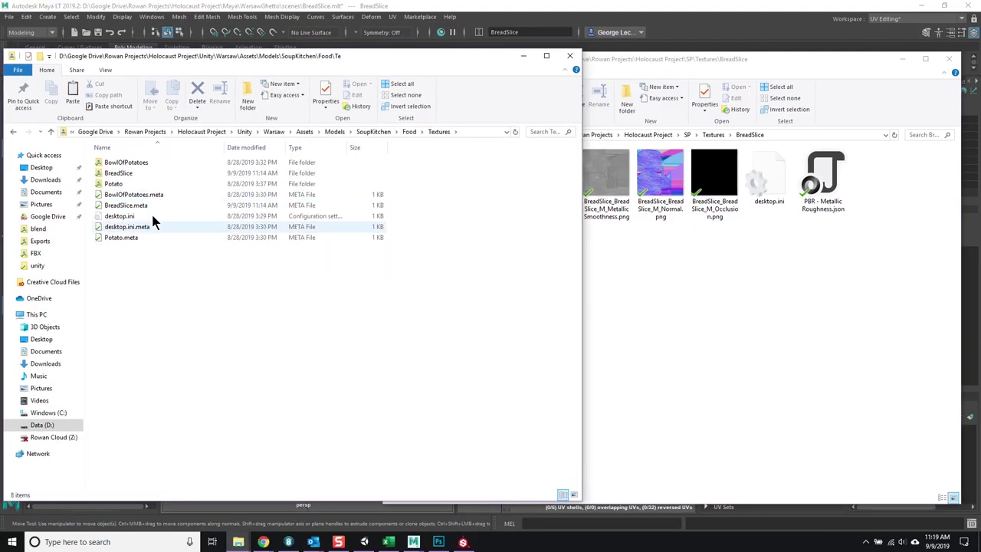
# - Browse Unity's SoupKitchen/Food folder and the SP/FBX folder in File Explorer to compare the BreadSlice model files
pyautogui.click(409, 131)
pyautogui.click(686, 134)
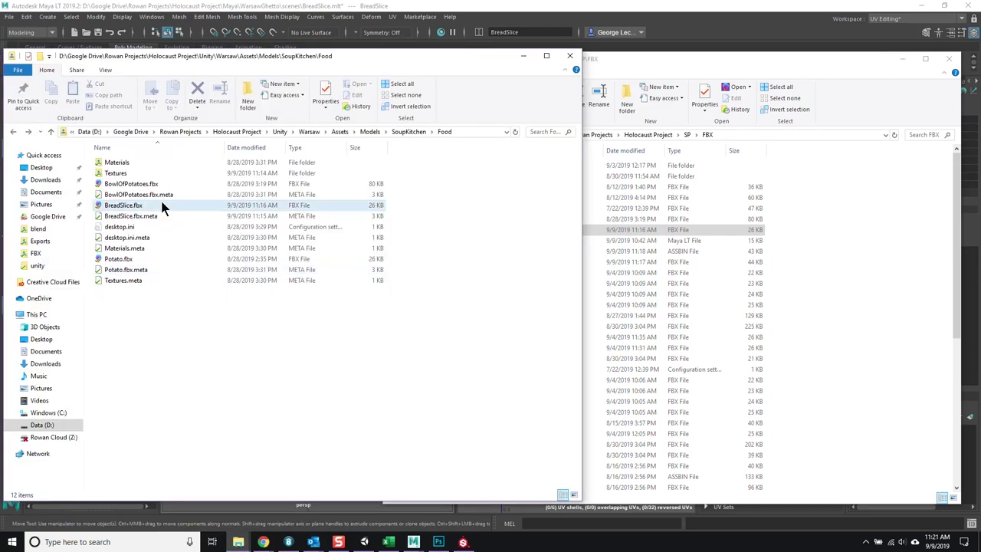
pyautogui.doubleClick(508, 169)
pyautogui.rightClick(575, 410)
pyautogui.click(549, 410)
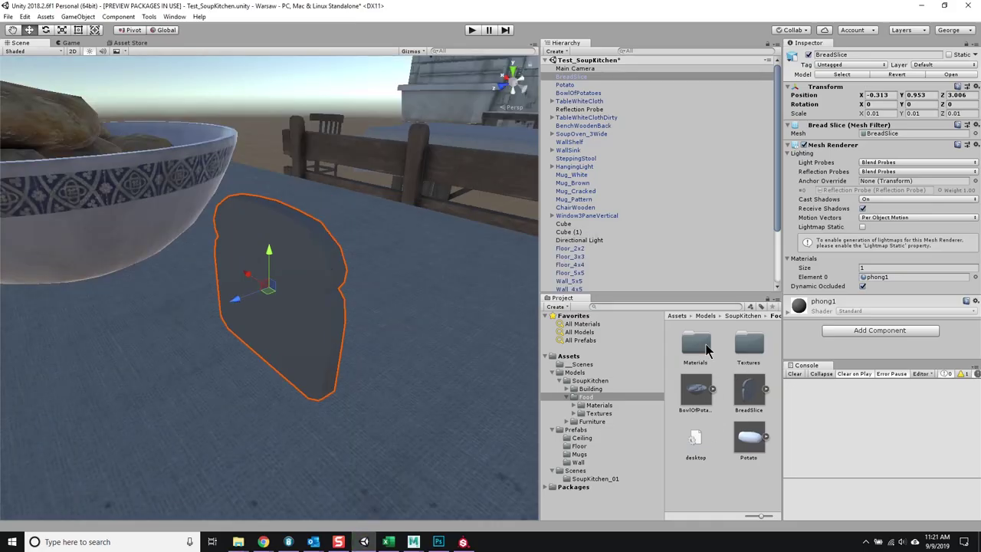
# - Extract the BreadSlice model's material in Unity into the Food/Materials/BreadSlice folder and rename it BreadSlice_M
pyautogui.click(748, 389)
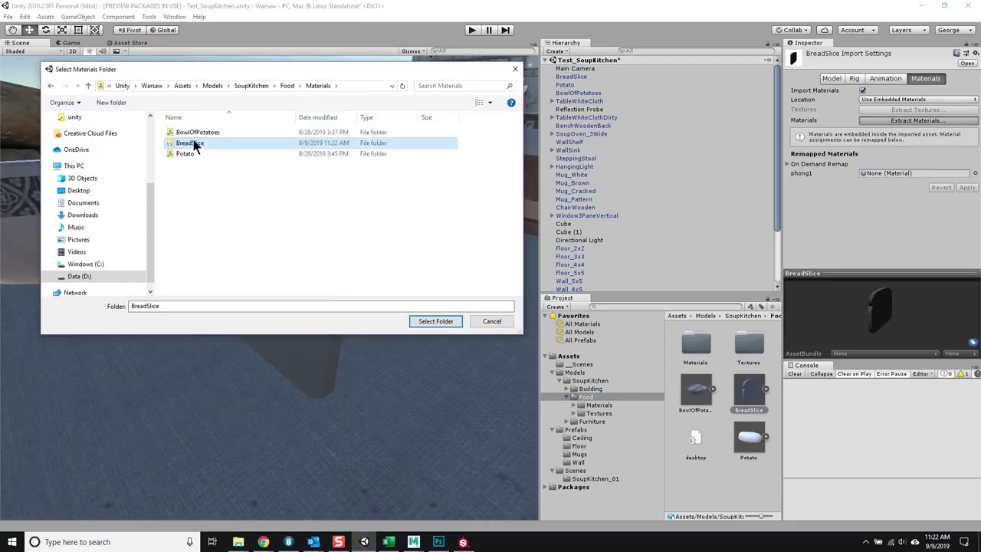
pyautogui.click(435, 321)
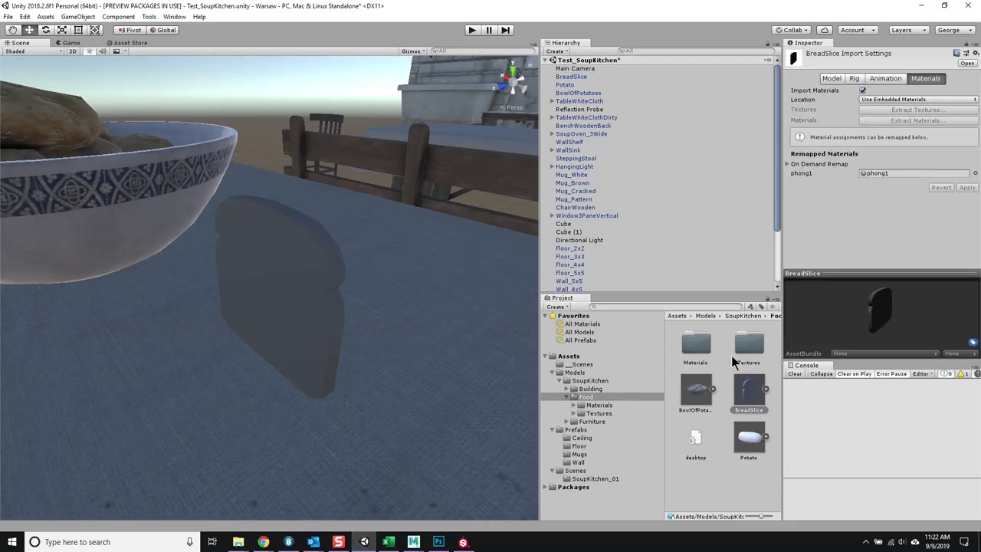
pyautogui.write('_M')
pyautogui.press('Return')
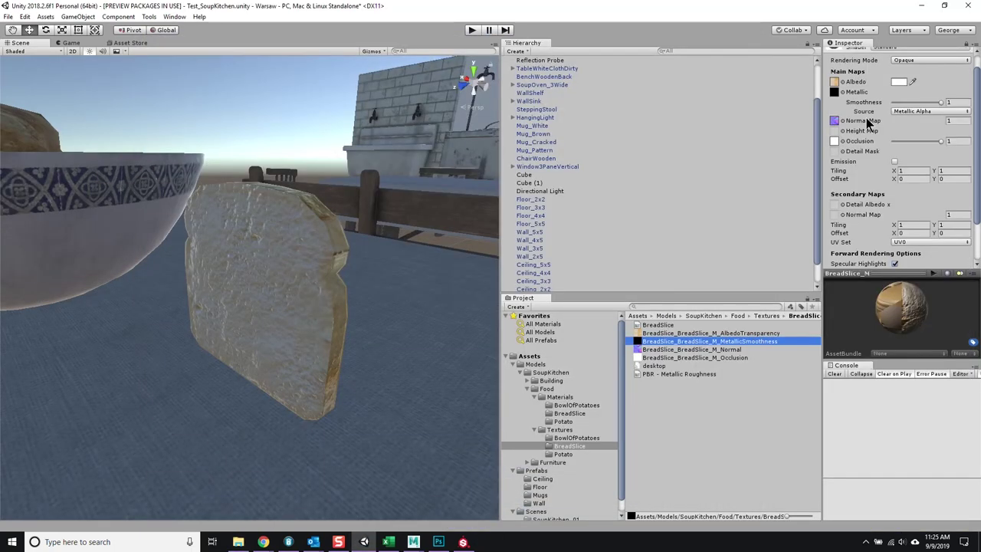
# - Examine Substance Painter's texture export configuration, the BreadInside layer and the exported MetallicSmoothness map
pyautogui.click(463, 542)
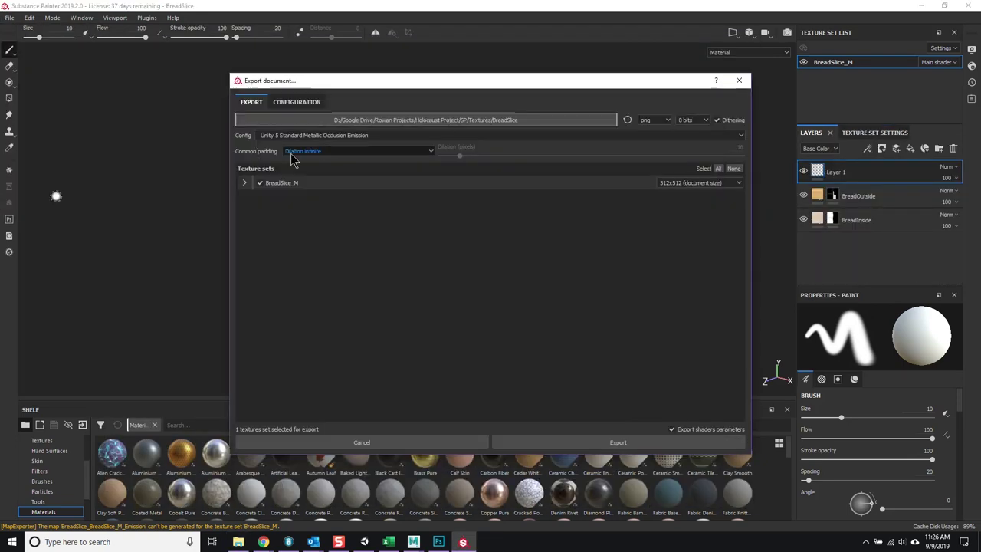
pyautogui.click(284, 101)
pyautogui.click(891, 219)
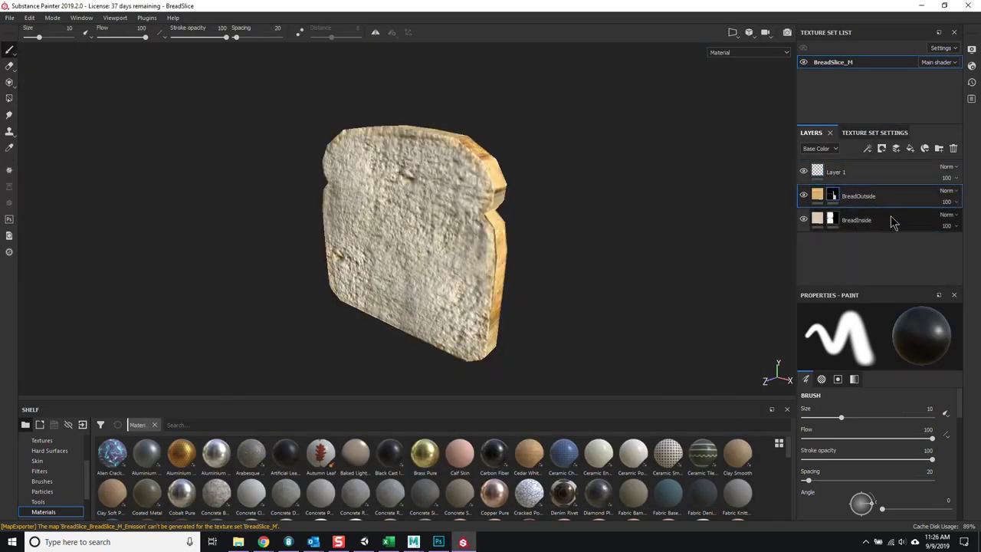
pyautogui.scroll(-3, 883, 463)
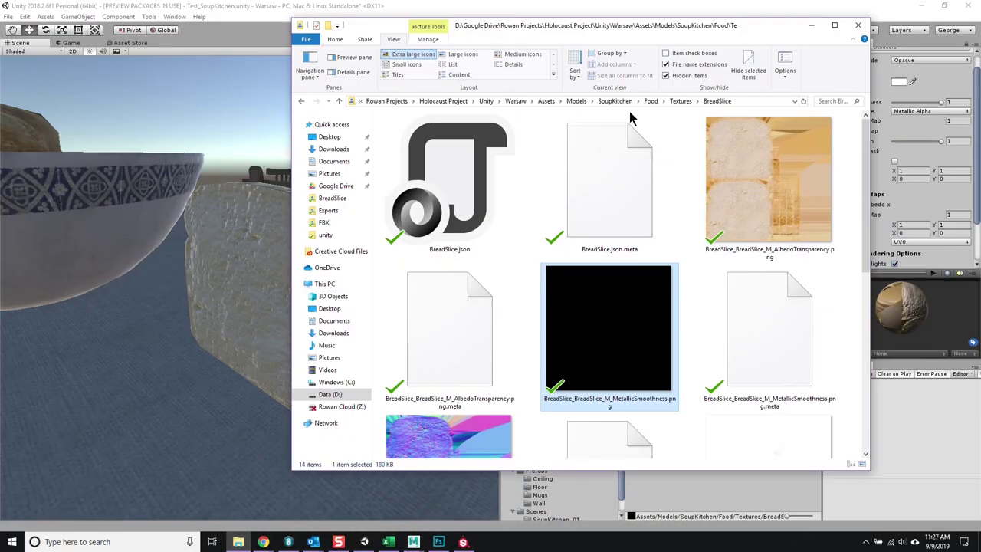
pyautogui.scroll(-3, 631, 114)
pyautogui.click(505, 106)
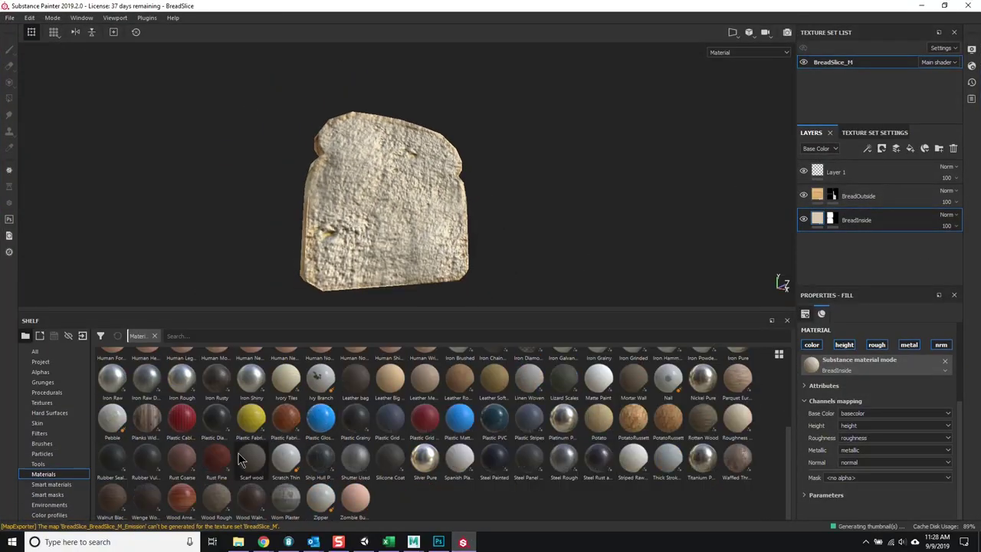
# - Add a Plastic Matte Pure fill layer below BreadInside with a cream base color and roughness 1, and open the texture set settings
pyautogui.moveTo(181, 459); pyautogui.dragTo(780, 280)
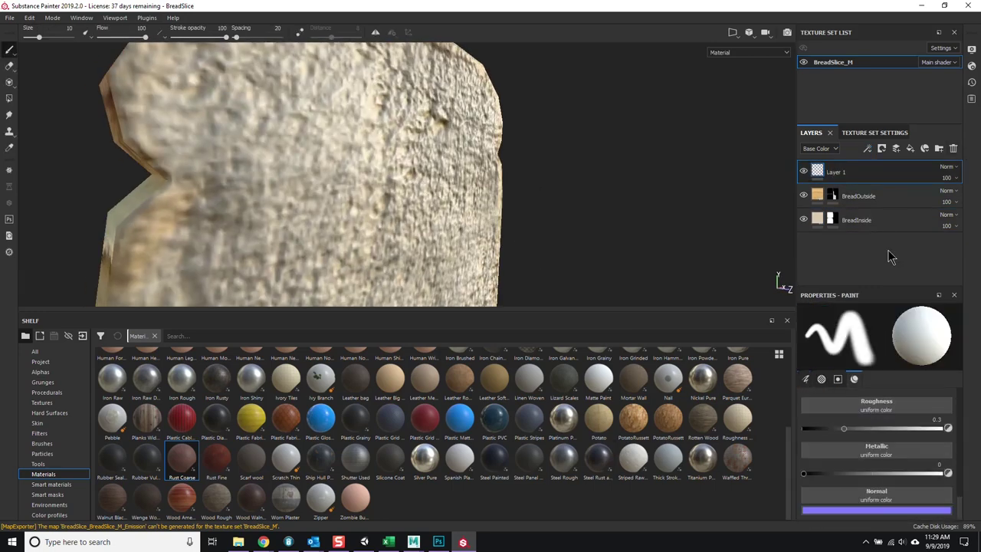
pyautogui.moveTo(460, 417); pyautogui.dragTo(850, 256)
pyautogui.scroll(-5, 879, 478)
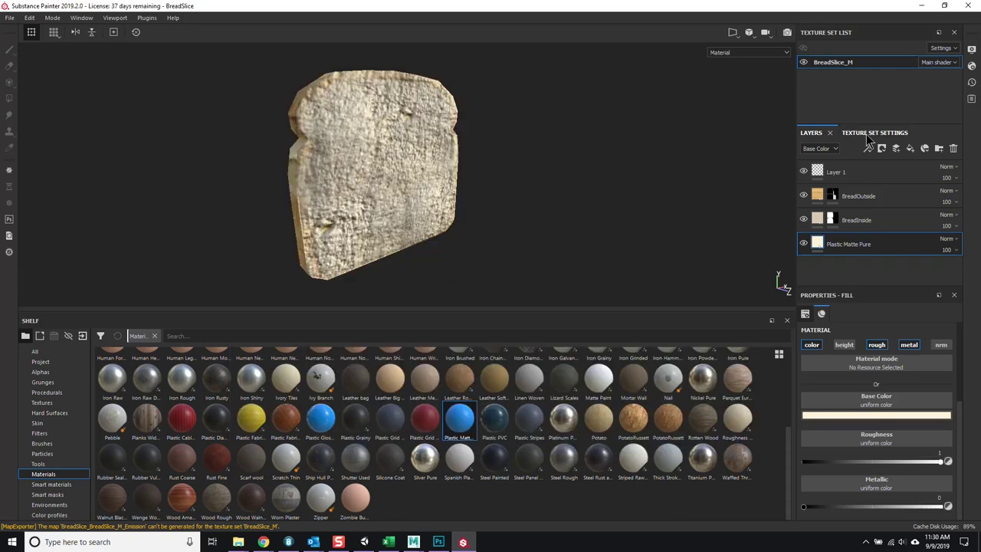
pyautogui.click(866, 133)
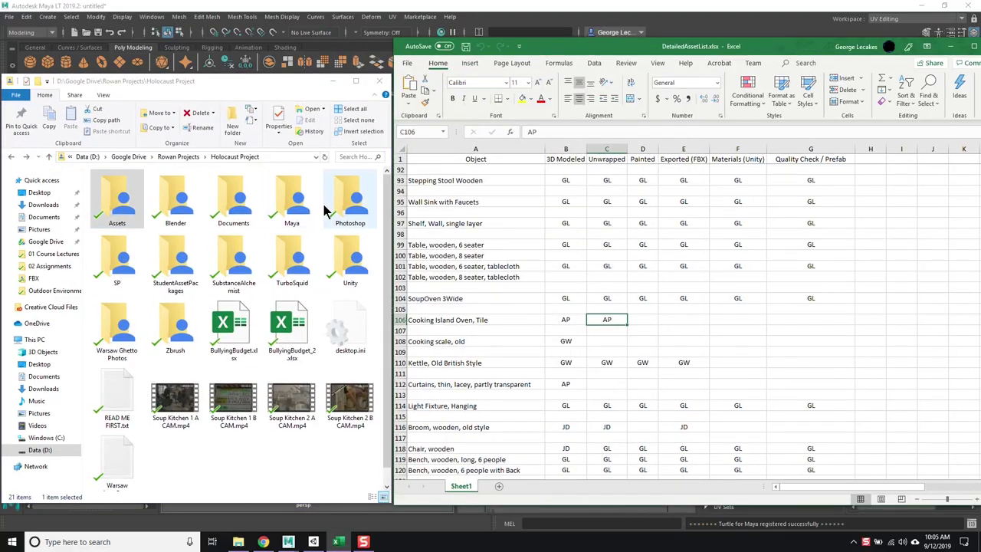
# - Look up the old cooking scale in the Excel asset list and browse the project's Blender folder
pyautogui.scroll(-1, 589, 365)
pyautogui.click(565, 309)
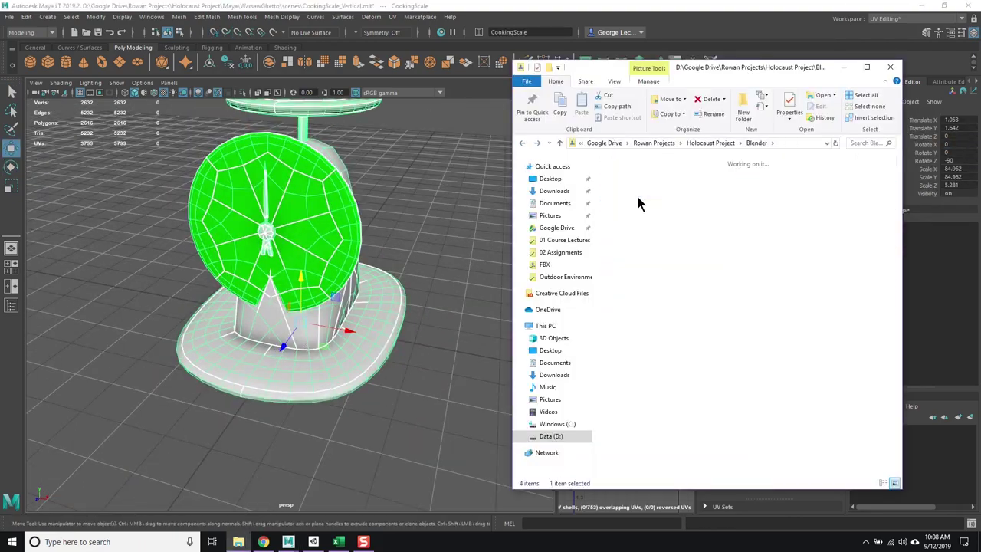
pyautogui.doubleClick(726, 190)
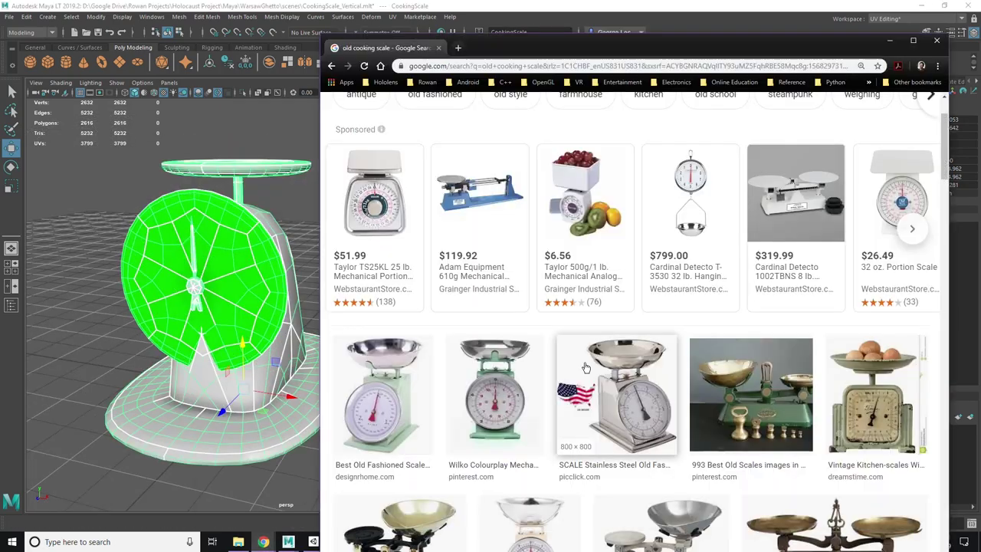
# - Browse the image results for old cooking scales as modeling reference
pyautogui.click(498, 395)
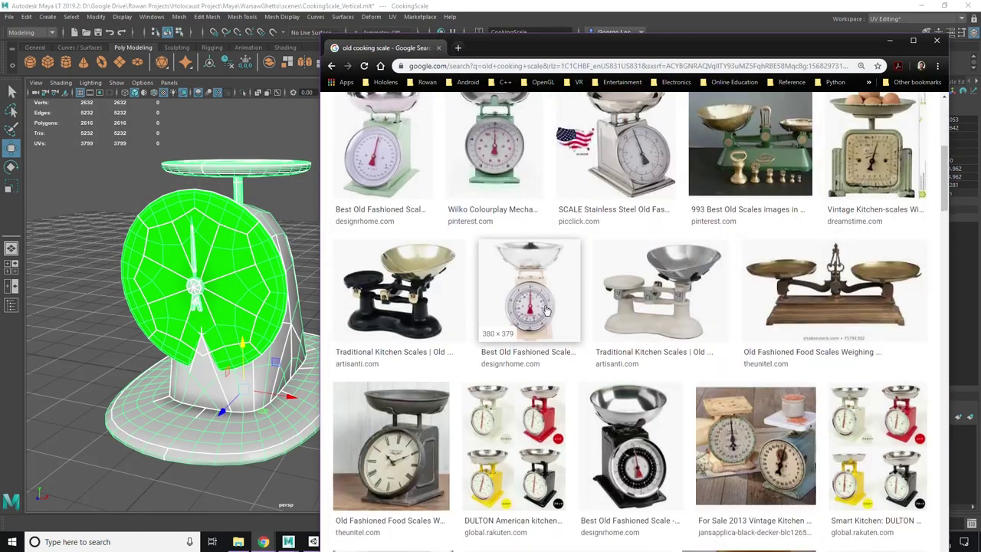
pyautogui.scroll(-3, 546, 310)
pyautogui.click(391, 153)
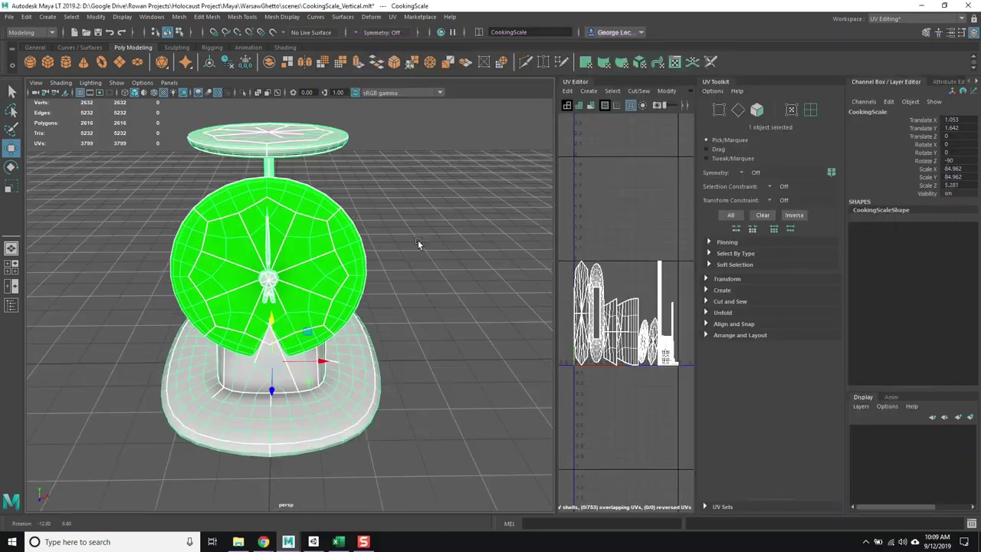
# - Create a flat rectangular box beside the existing cooking scale in Maya and extrude its top face for the base
pyautogui.keyDown('alt'); pyautogui.moveTo(418, 240); pyautogui.dragTo(365, 256); pyautogui.keyUp('alt')
pyautogui.click(47, 16)
pyautogui.click(230, 153)
pyautogui.moveTo(367, 219); pyautogui.dragTo(365, 316)
pyautogui.press('r')
pyautogui.click(387, 299)
pyautogui.hotkey('ctrl', 'e')
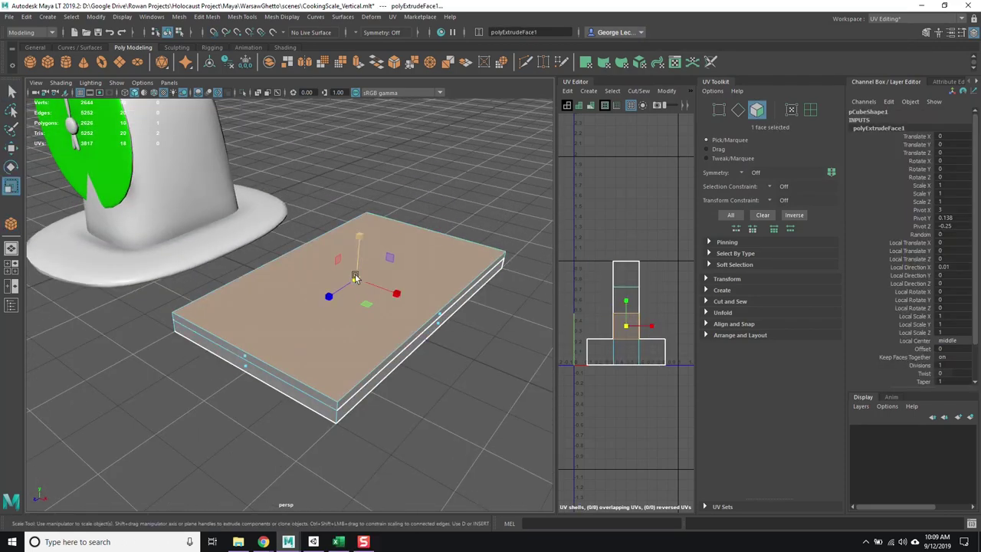
# - Extrude the base's top face upward into a tall scale body with a sloped front
pyautogui.hotkey('ctrl', 'e')
pyautogui.moveTo(241, 284); pyautogui.dragTo(252, 295)
pyautogui.keyDown('alt'); pyautogui.moveTo(334, 246); pyautogui.dragTo(348, 274); pyautogui.keyUp('alt')
pyautogui.scroll(3, 307, 268)
# - Create a wide, flat cylinder beside the scale body for the dial and split the sloped body with new edges
pyautogui.press('y')
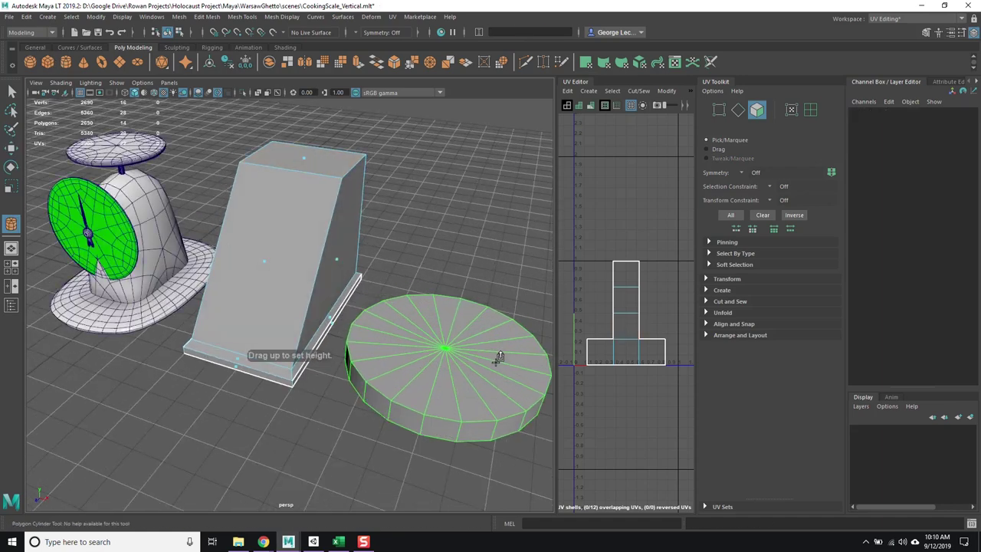
pyautogui.moveTo(500, 346); pyautogui.dragTo(498, 337)
pyautogui.moveTo(72, 17)
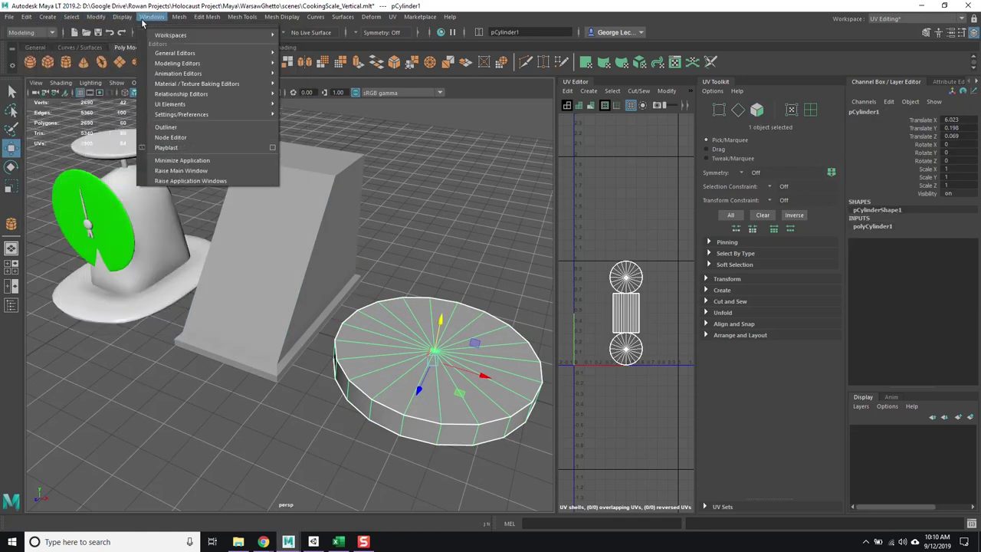
pyautogui.click(242, 158)
pyautogui.moveTo(306, 268)
pyautogui.keyDown('alt'); pyautogui.mouseDown()
pyautogui.moveTo(367, 230)
pyautogui.moveTo(321, 261)
pyautogui.moveTo(322, 230)
pyautogui.moveTo(307, 275)
pyautogui.mouseUp(); pyautogui.keyUp('alt')
pyautogui.keyDown('shift'); pyautogui.click(291, 230); pyautogui.keyUp('shift')
pyautogui.click(970, 523)
pyautogui.click(909, 92)
pyautogui.press('g')
pyautogui.press('f')
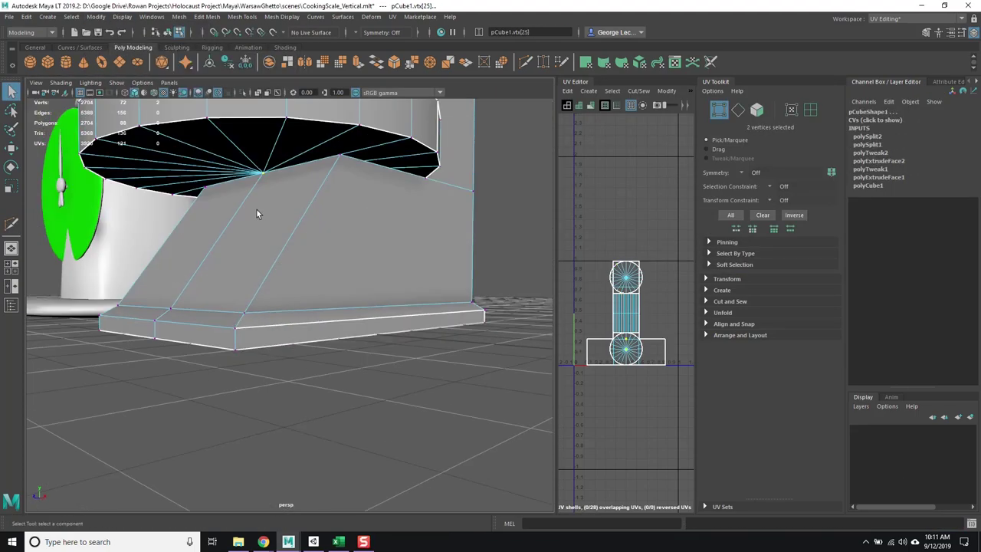
# - Move the tilted dial cylinder against the sloped front of the scale body
pyautogui.moveTo(153, 120)
pyautogui.keyDown('alt'); pyautogui.moveTo(252, 276); pyautogui.dragTo(265, 257); pyautogui.keyUp('alt')
pyautogui.press('w')
pyautogui.click(952, 81)
pyautogui.press('space')
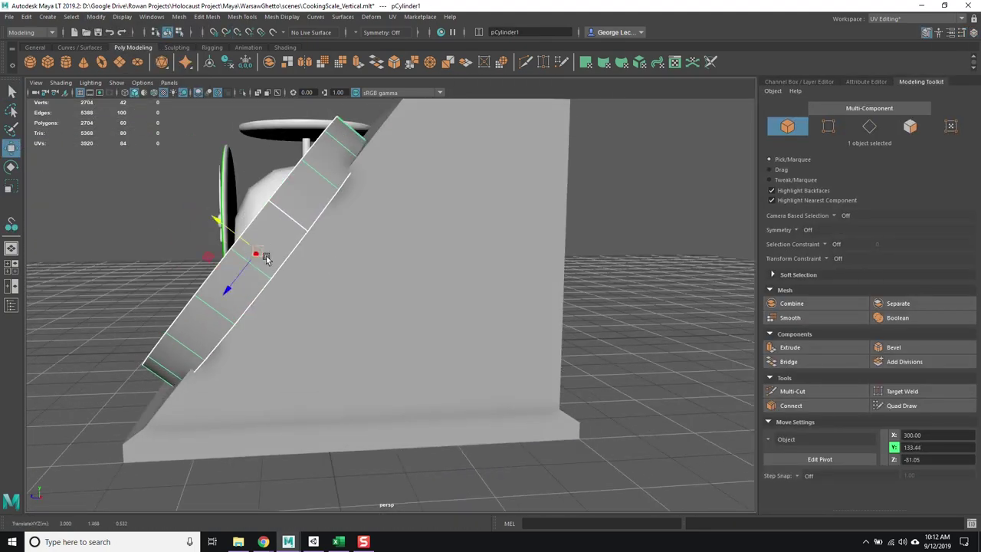
# - Extrude the dial cylinder's front face inward to form a recessed dial with a rim
pyautogui.keyDown('alt'); pyautogui.moveTo(355, 151); pyautogui.dragTo(391, 199); pyautogui.keyUp('alt')
pyautogui.keyDown('shift'); pyautogui.moveTo(421, 226); pyautogui.dragTo(420, 249, button='right'); pyautogui.keyUp('shift')
pyautogui.keyDown('alt'); pyautogui.moveTo(420, 250); pyautogui.dragTo(276, 188); pyautogui.keyUp('alt')
pyautogui.hotkey('ctrl', 'e')
# - Bevel the upper edges of the scale body to round its shoulders
pyautogui.keyDown('alt'); pyautogui.moveTo(291, 220); pyautogui.dragTo(410, 178); pyautogui.keyUp('alt')
pyautogui.press('F8')
pyautogui.click(410, 179)
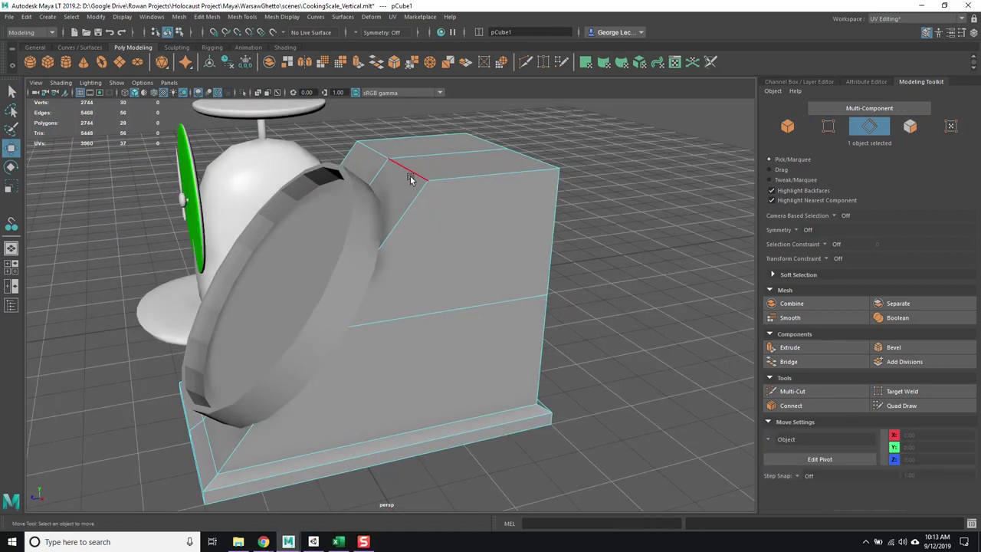
pyautogui.hotkey('ctrl', 'b')
# - Extrude the inset side faces of the scale body to form a recessed side panel
pyautogui.keyDown('alt'); pyautogui.moveTo(672, 290); pyautogui.dragTo(449, 212); pyautogui.keyUp('alt')
pyautogui.press('F11')
pyautogui.click(363, 278)
pyautogui.keyDown('alt'); pyautogui.moveTo(363, 278); pyautogui.dragTo(278, 334); pyautogui.keyUp('alt')
pyautogui.hotkey('ctrl', 'e')
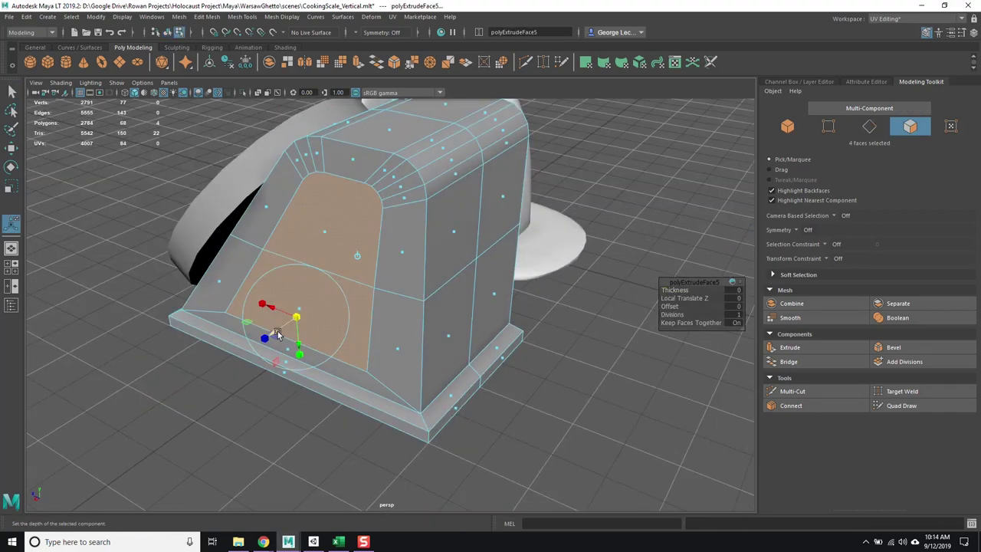
pyautogui.moveTo(351, 225); pyautogui.dragTo(306, 267)
# - Bevel the edge loop around the side of the scale body
pyautogui.press('F10')
pyautogui.click(420, 203)
pyautogui.doubleClick(420, 203)
pyautogui.hotkey('ctrl', 'b')
pyautogui.press('F8')
# - Extrude the upper face of the upright post sideways to form an L-shaped bracket above the body
pyautogui.click(467, 241)
pyautogui.click(389, 224)
pyautogui.press('w')
pyautogui.hotkey('ctrl', 'e')
pyautogui.moveTo(389, 273); pyautogui.dragTo(409, 267)
pyautogui.keyDown('alt'); pyautogui.moveTo(409, 268); pyautogui.dragTo(357, 234, button='right'); pyautogui.keyUp('alt')
pyautogui.keyDown('alt'); pyautogui.moveTo(357, 235); pyautogui.dragTo(371, 274); pyautogui.keyUp('alt')
# - Mirror the L-shaped bracket across its X axis to complete a U-shaped support frame
pyautogui.press('F8')
pyautogui.press('space')
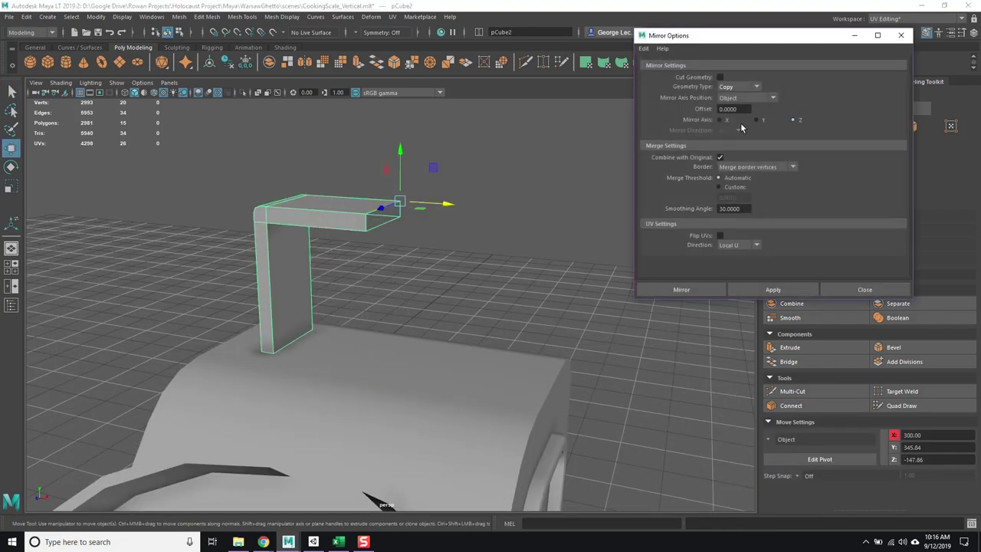
pyautogui.click(679, 287)
# - Extrude the top faces of the support frame's crossbar upward into a raised slab
pyautogui.keyDown('alt'); pyautogui.moveTo(602, 253); pyautogui.dragTo(474, 213); pyautogui.keyUp('alt')
pyautogui.press('F11')
pyautogui.click(341, 236)
pyautogui.keyDown('shift'); pyautogui.rightClick(481, 272); pyautogui.keyUp('shift')
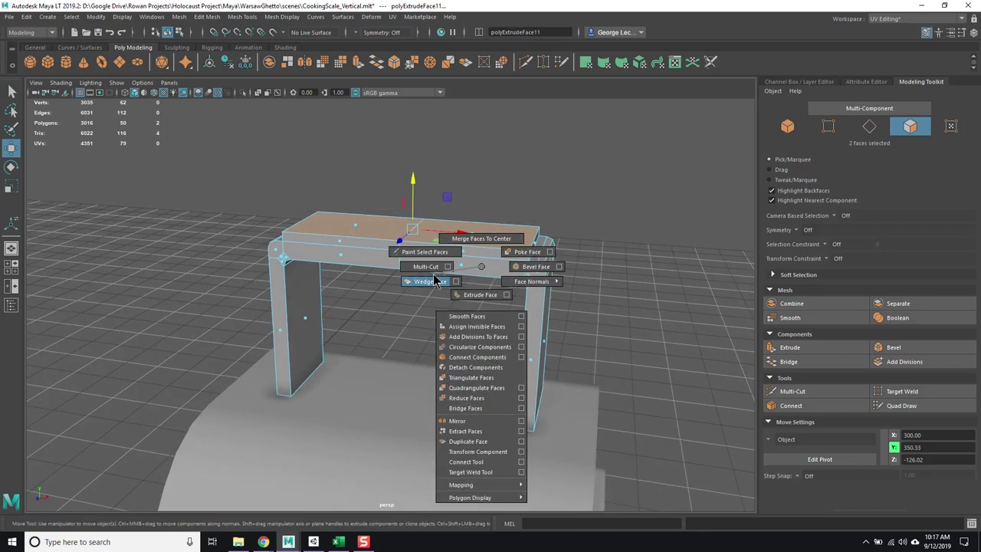
pyautogui.press('F8')
# - Slice the crossbar at two places and scale the resulting edge loops closer together along X
pyautogui.keyDown('shift'); pyautogui.rightClick(453, 241); pyautogui.keyUp('shift')
pyautogui.click(452, 459)
pyautogui.keyDown('alt'); pyautogui.moveTo(536, 215); pyautogui.dragTo(483, 210); pyautogui.keyUp('alt')
pyautogui.click(365, 221)
pyautogui.press('r')
pyautogui.keyDown('alt'); pyautogui.moveTo(483, 210); pyautogui.dragTo(409, 197, button='right'); pyautogui.keyUp('alt')
pyautogui.keyDown('shift'); pyautogui.doubleClick(391, 232); pyautogui.keyUp('shift')
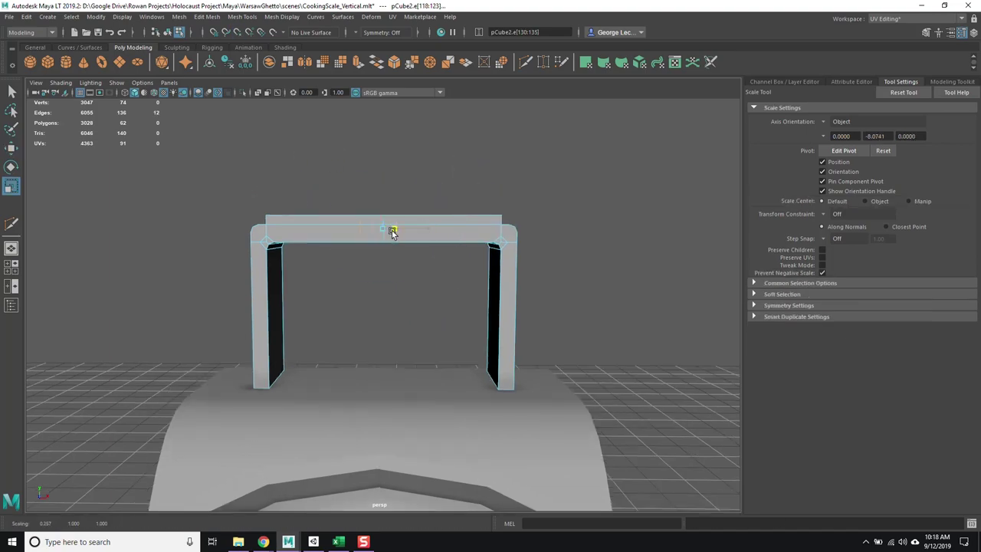
# - Extrude the narrow central faces on the sides of the crossbar outward into support arms
pyautogui.keyDown('alt'); pyautogui.moveTo(392, 233); pyautogui.dragTo(417, 258); pyautogui.keyUp('alt')
pyautogui.keyDown('alt'); pyautogui.moveTo(338, 443); pyautogui.dragTo(359, 307); pyautogui.keyUp('alt')
pyautogui.press('r')
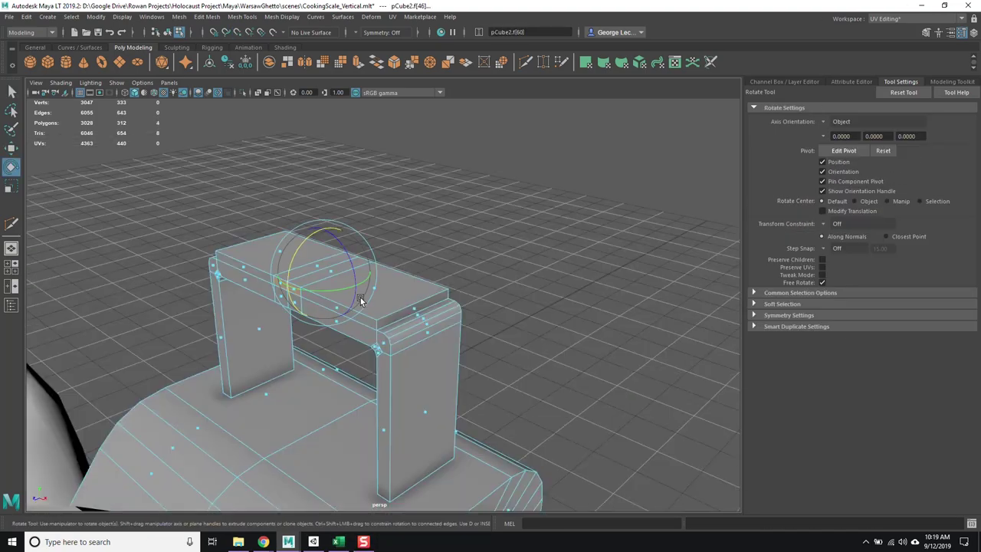
pyautogui.press('F8')
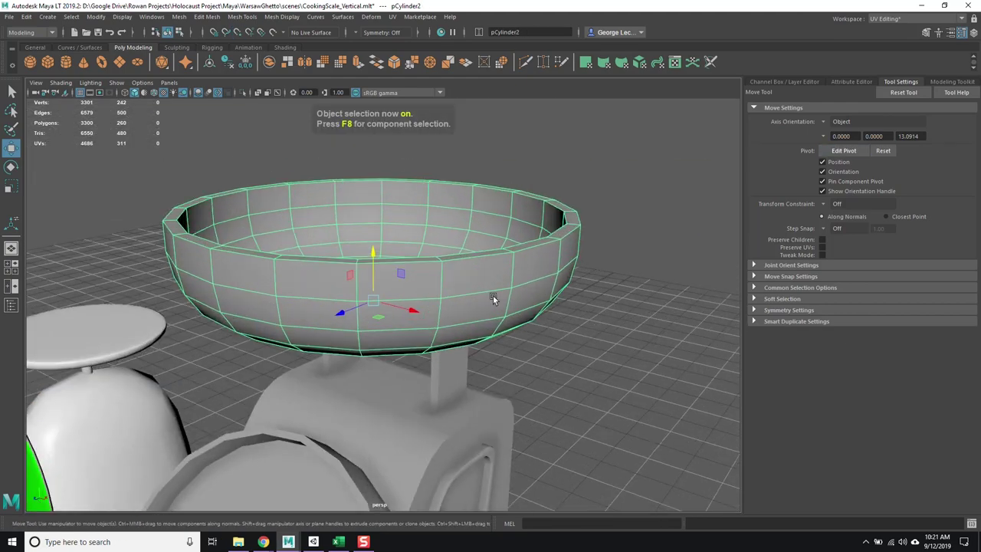
# - Form a bevelled lip around the bowl's rim and raise an edge loop along its top
pyautogui.press('q')
pyautogui.moveTo(416, 260); pyautogui.dragTo(420, 291, button='right')
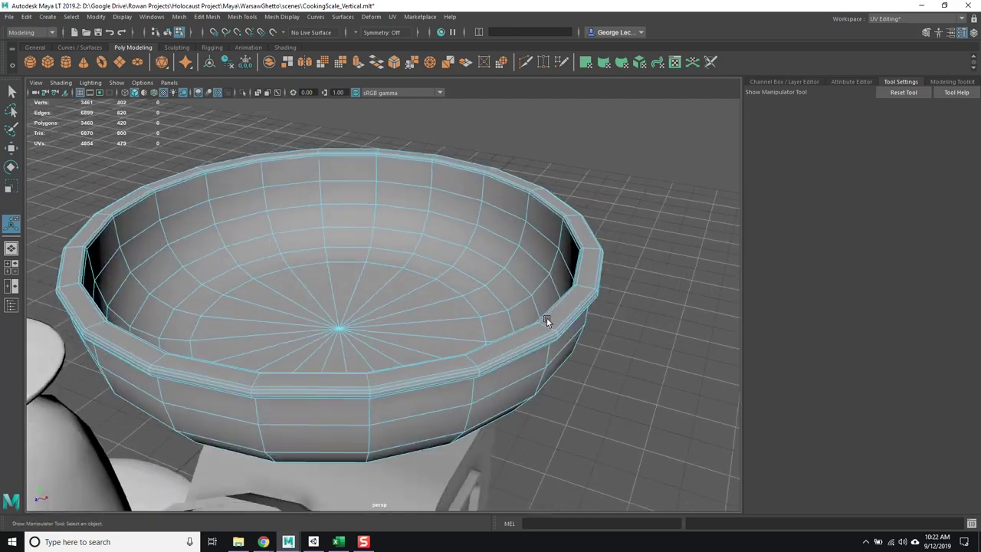
pyautogui.moveTo(374, 259); pyautogui.dragTo(358, 296, button='right')
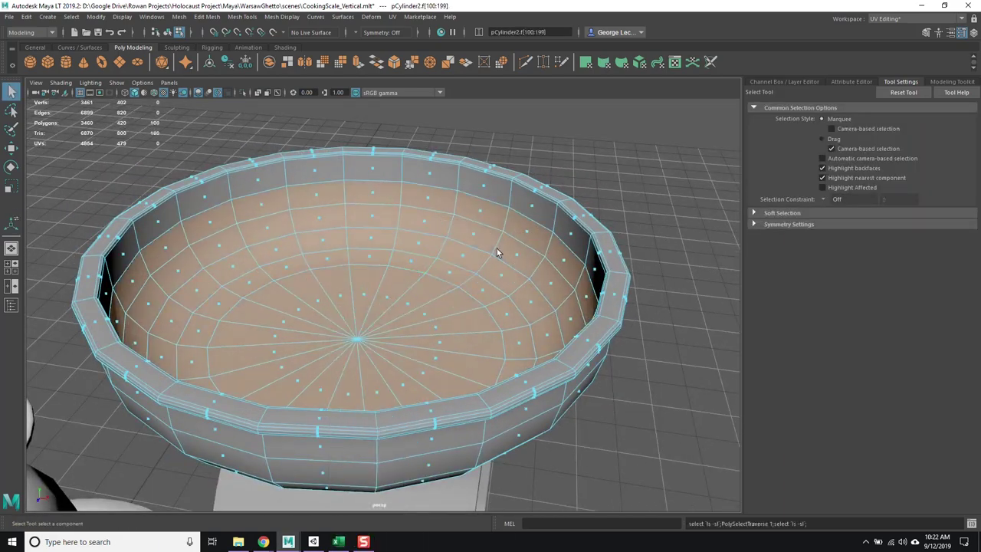
pyautogui.press('r')
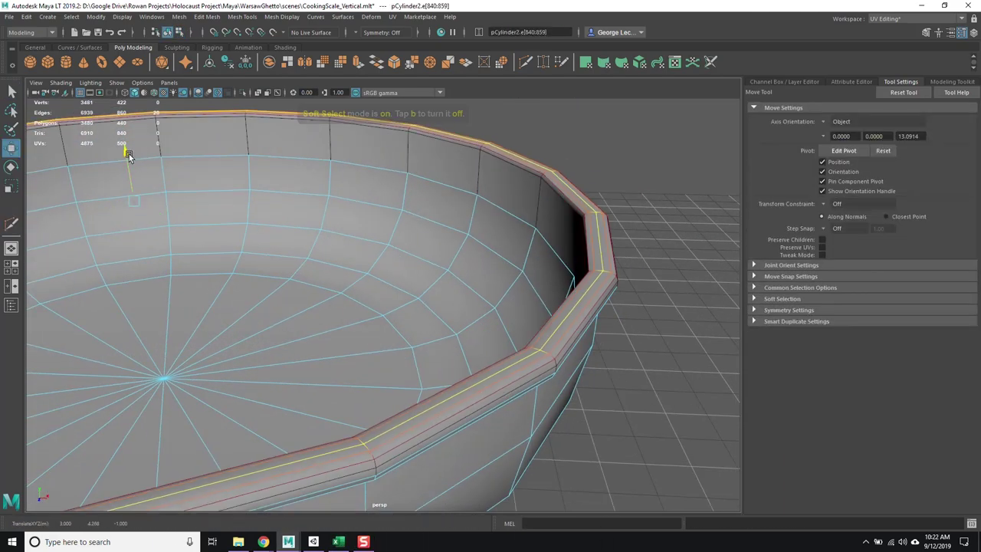
pyautogui.press('F8')
pyautogui.scroll(-5, 454, 265)
# - Draw a curve following the bowl's side from the support arm's end and extrude the arm's end face along it
pyautogui.click(404, 318)
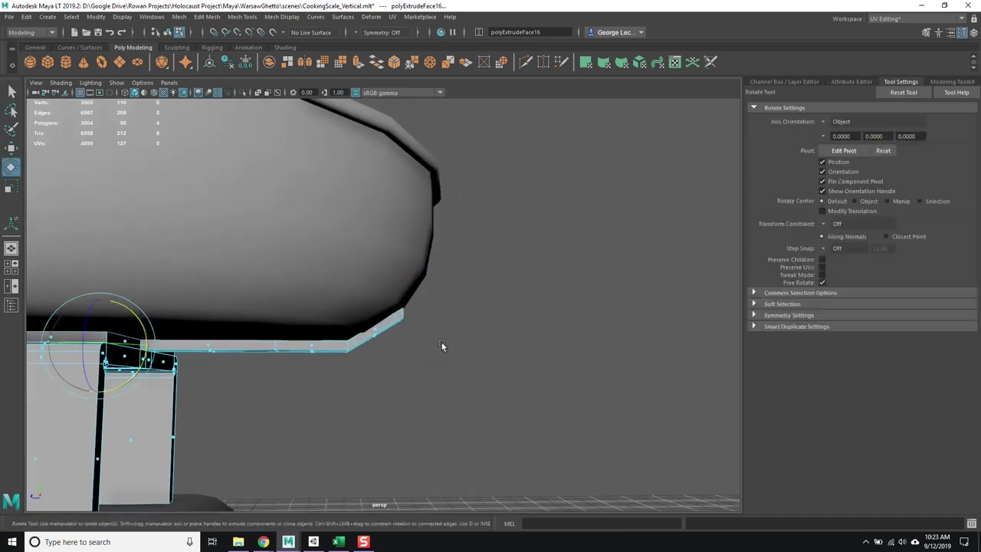
pyautogui.click(26, 16)
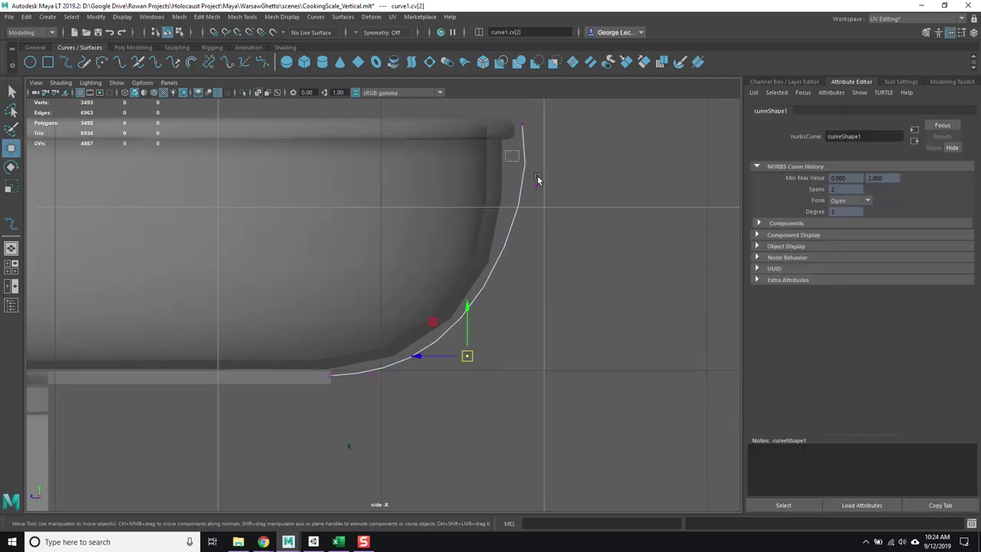
pyautogui.press('F8')
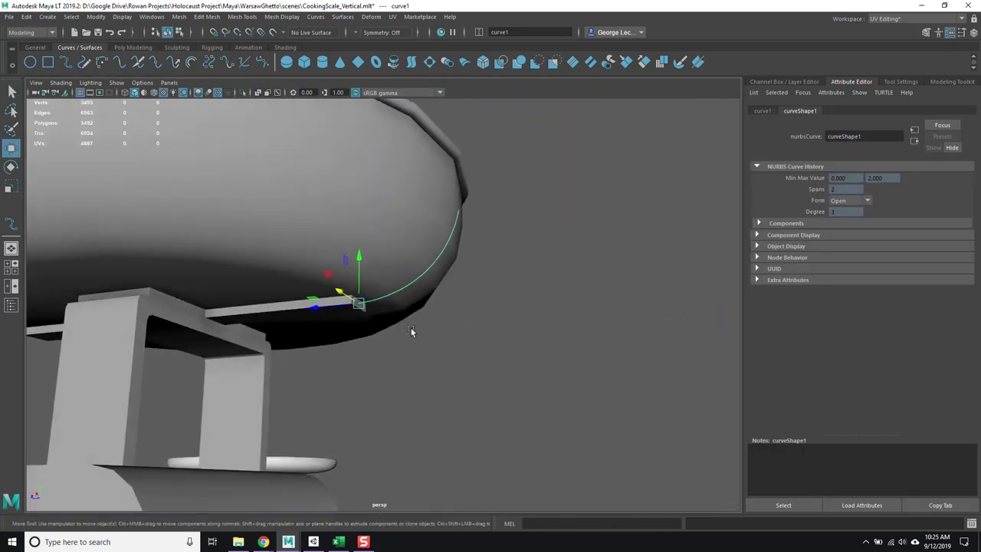
pyautogui.keyDown('shift'); pyautogui.moveTo(328, 273); pyautogui.dragTo(327, 230, button='right'); pyautogui.keyUp('shift')
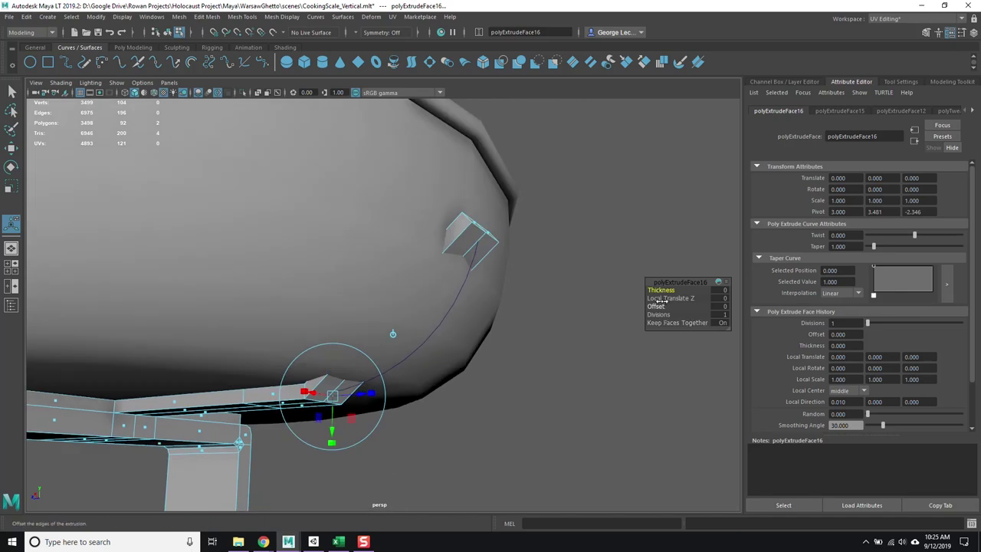
pyautogui.press('F8')
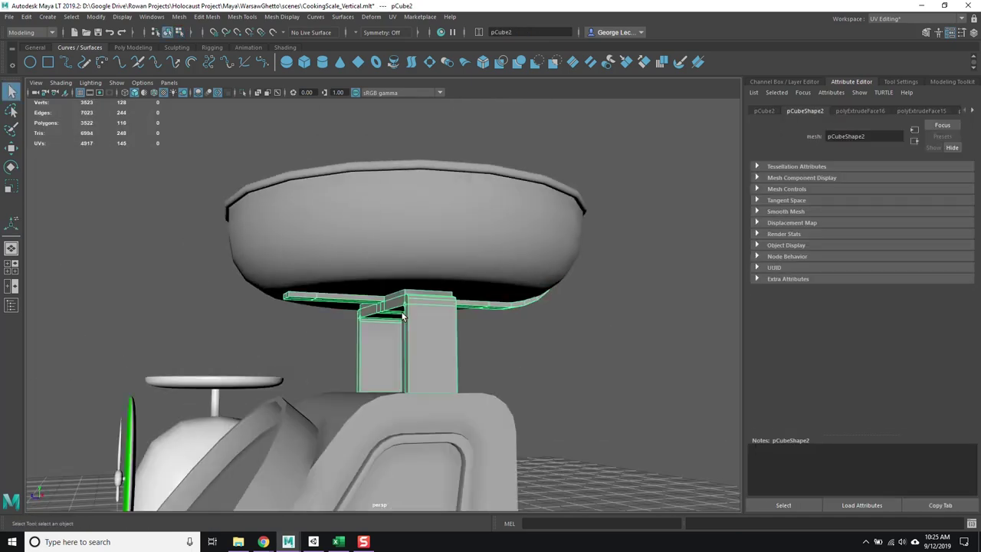
# - Mirror the support frame across its Z axis with Cut Geometry on to repeat the curved arm on the opposite side
pyautogui.scroll(2, 403, 316)
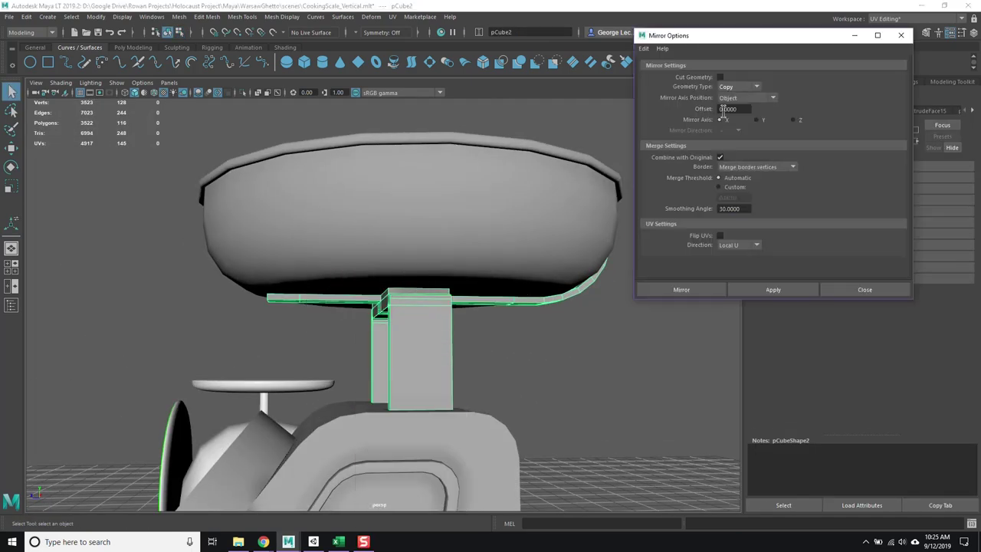
pyautogui.scroll(2, 454, 345)
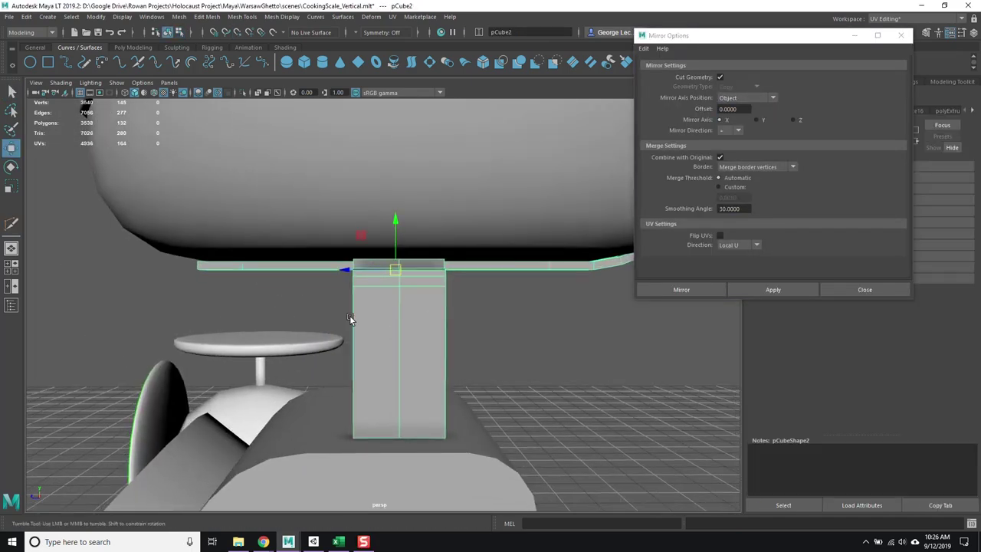
pyautogui.click(792, 120)
pyautogui.click(772, 289)
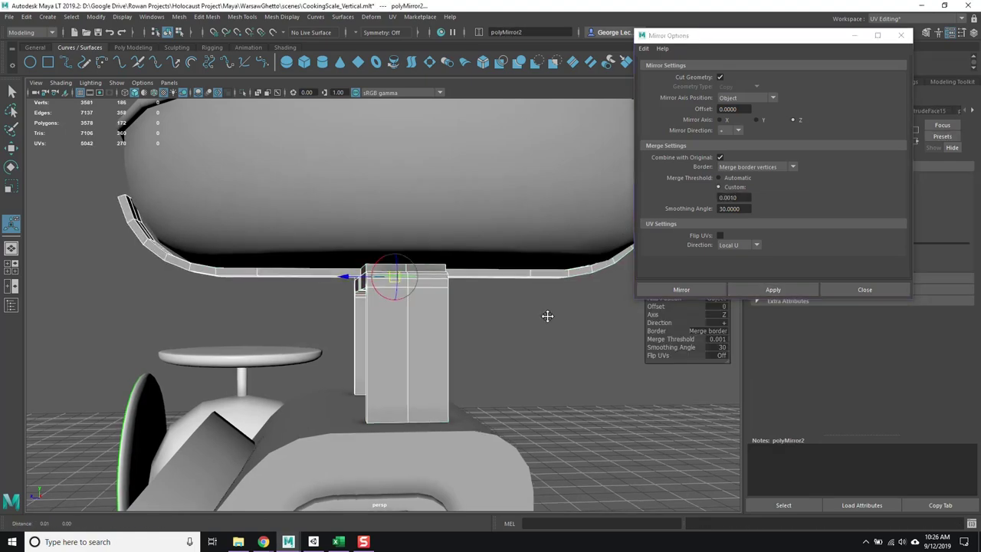
pyautogui.keyDown('alt'); pyautogui.moveTo(547, 315); pyautogui.dragTo(577, 349); pyautogui.keyUp('alt')
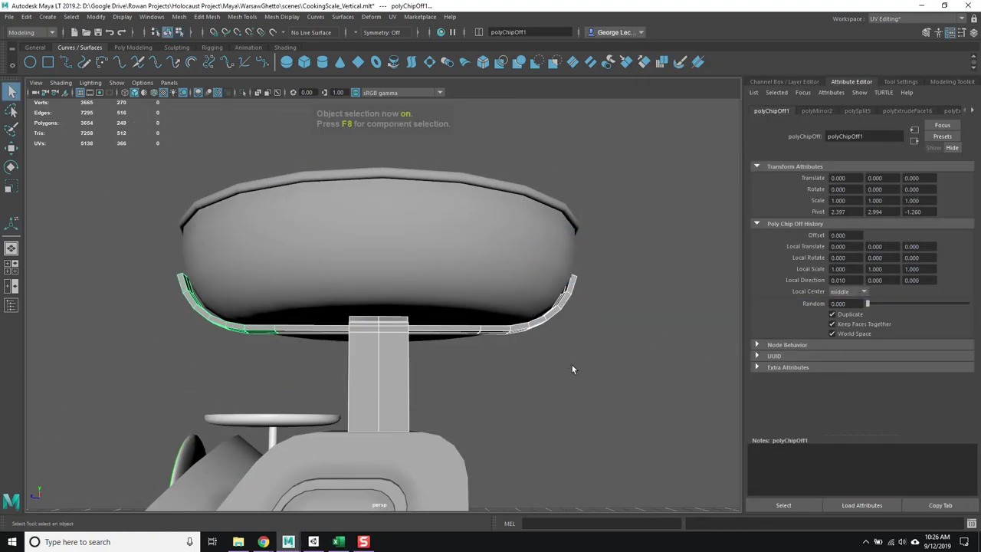
# - Rotate the duplicated curved arm pieces 90 degrees around Y with the other parts hidden, and show the hidden objects again
pyautogui.hotkey('ctrl', 'h')
pyautogui.keyDown('alt'); pyautogui.moveTo(472, 336); pyautogui.dragTo(387, 343); pyautogui.keyUp('alt')
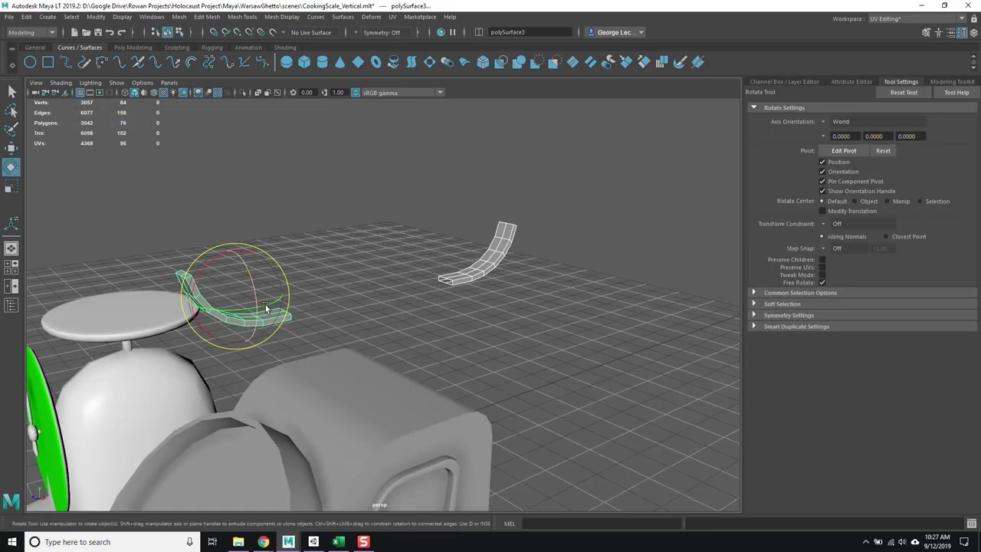
pyautogui.click(122, 16)
pyautogui.moveTo(151, 82)
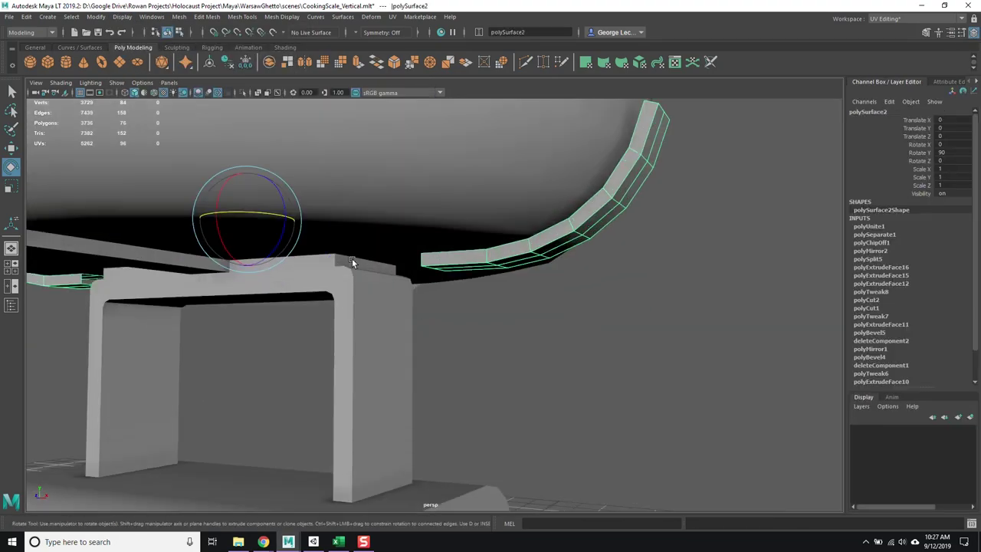
# - Try to cut a new edge from the frame's rounded corner to the small inner bevel with Multi-Cut
pyautogui.keyDown('alt'); pyautogui.moveTo(350, 258); pyautogui.dragTo(398, 248); pyautogui.keyUp('alt')
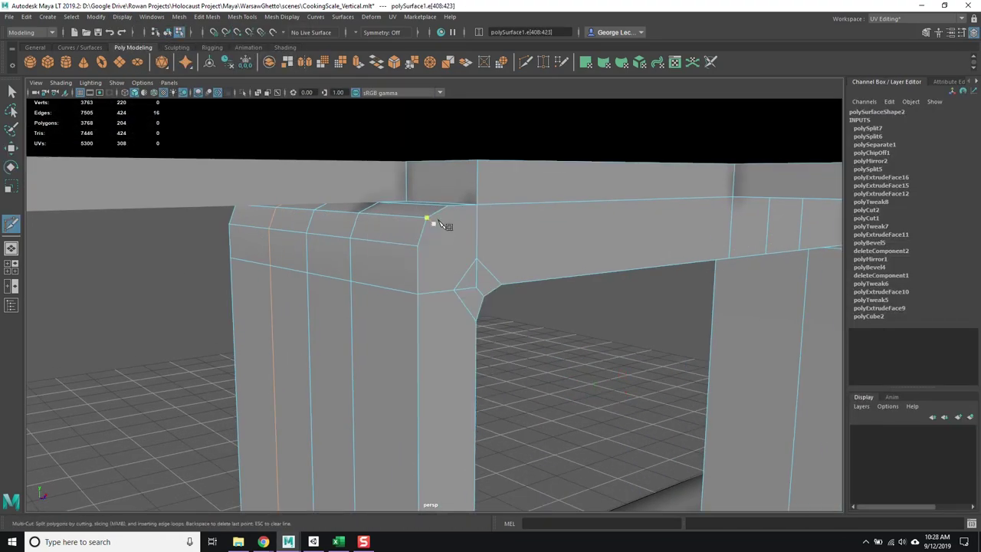
pyautogui.click(437, 221)
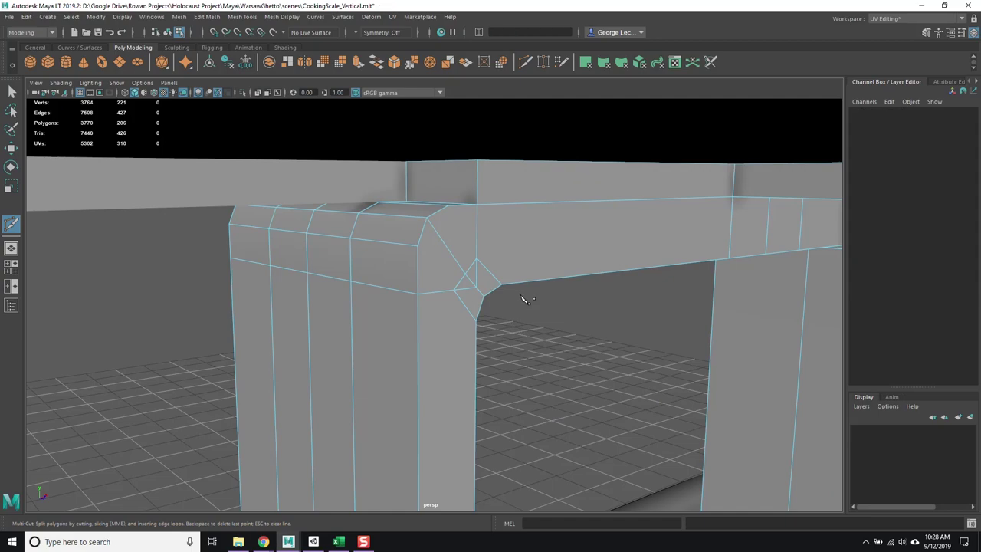
pyautogui.click(470, 269)
pyautogui.press('q')
pyautogui.keyDown('alt'); pyautogui.moveTo(470, 268); pyautogui.dragTo(423, 204); pyautogui.keyUp('alt')
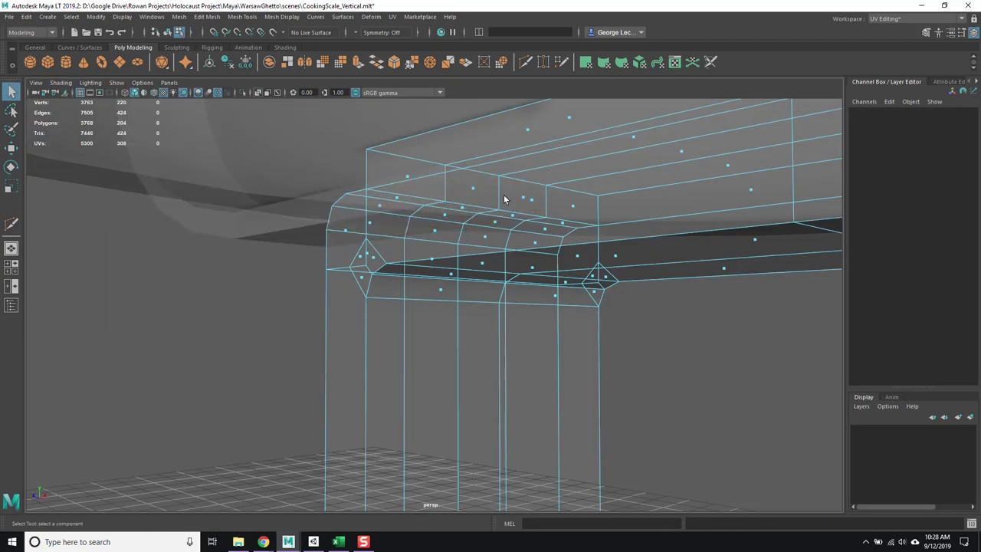
# - Clean up the combined support frame by merging the curved arms' vertices where they meet the crossbar
pyautogui.press('F8')
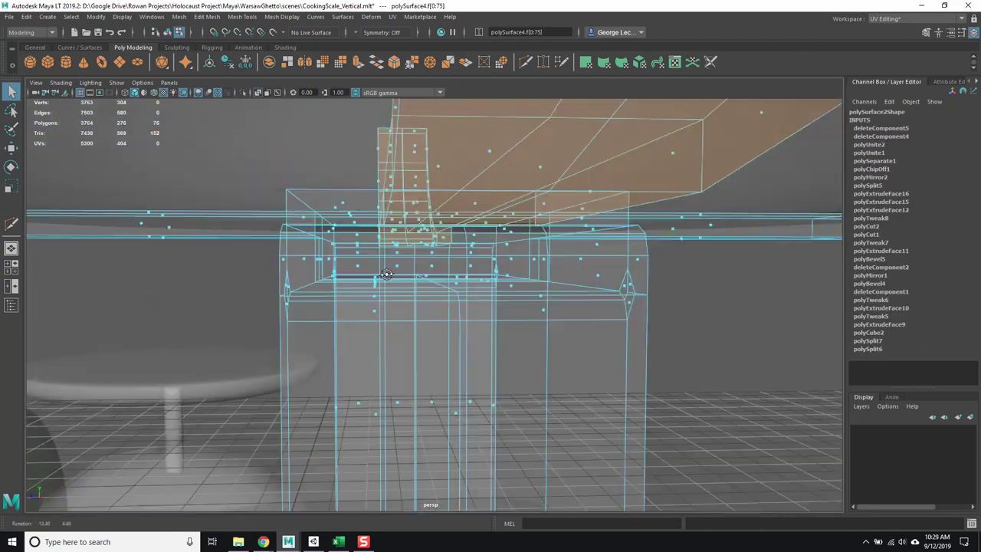
pyautogui.keyDown('alt'); pyautogui.moveTo(429, 229); pyautogui.dragTo(470, 260); pyautogui.keyUp('alt')
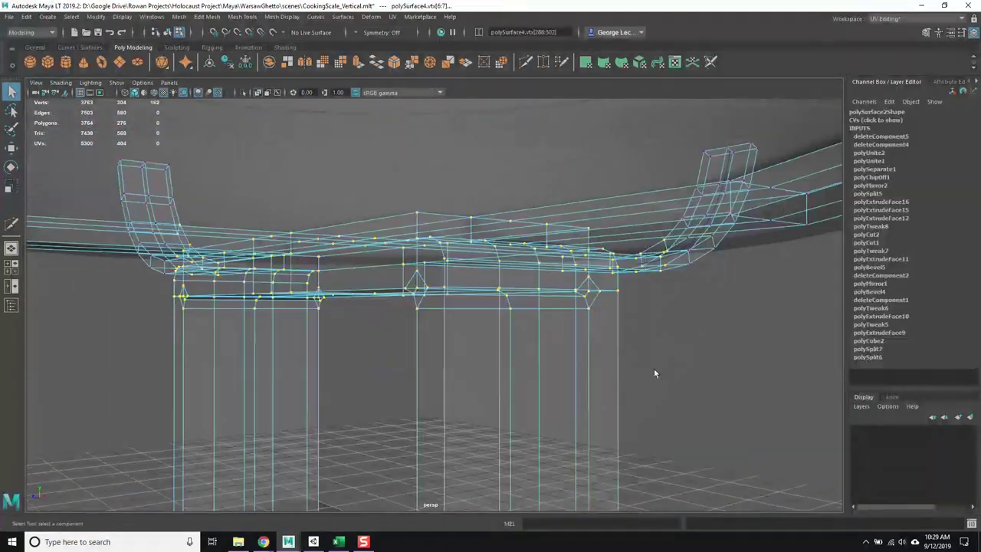
pyautogui.click(763, 212)
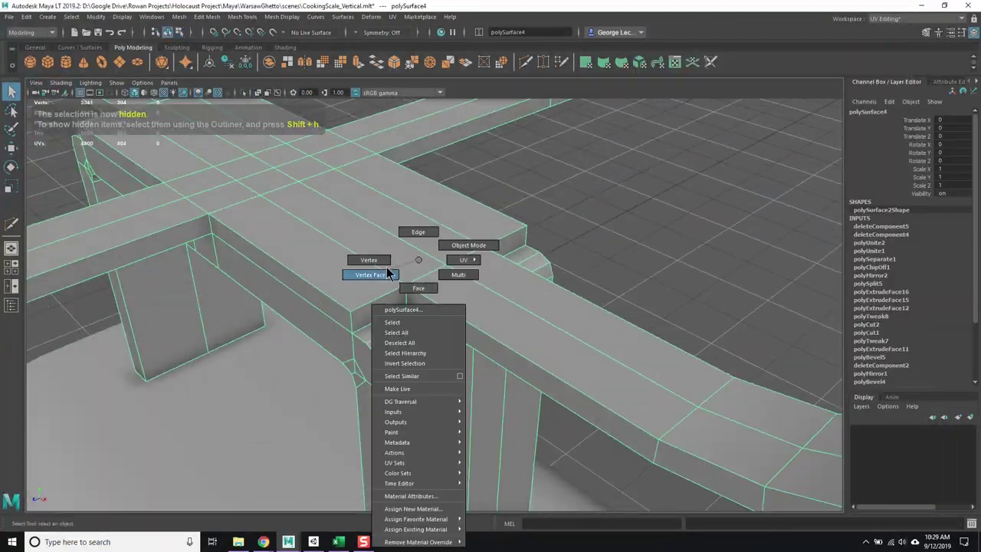
pyautogui.keyDown('shift'); pyautogui.moveTo(383, 225); pyautogui.dragTo(468, 223, button='right'); pyautogui.keyUp('shift')
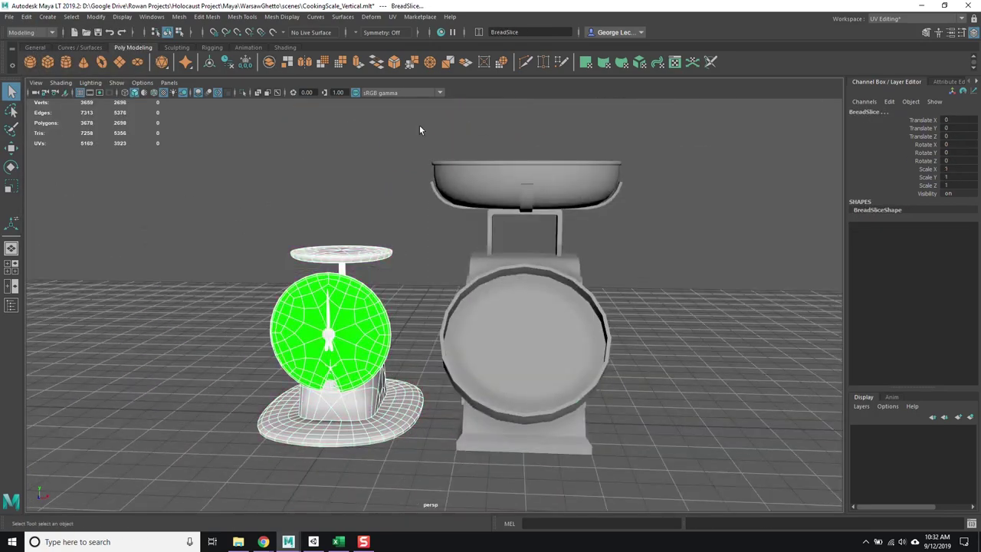
# - Place a small cylinder at the centre of the recessed dial as the needle hub and resize it
pyautogui.click(505, 312)
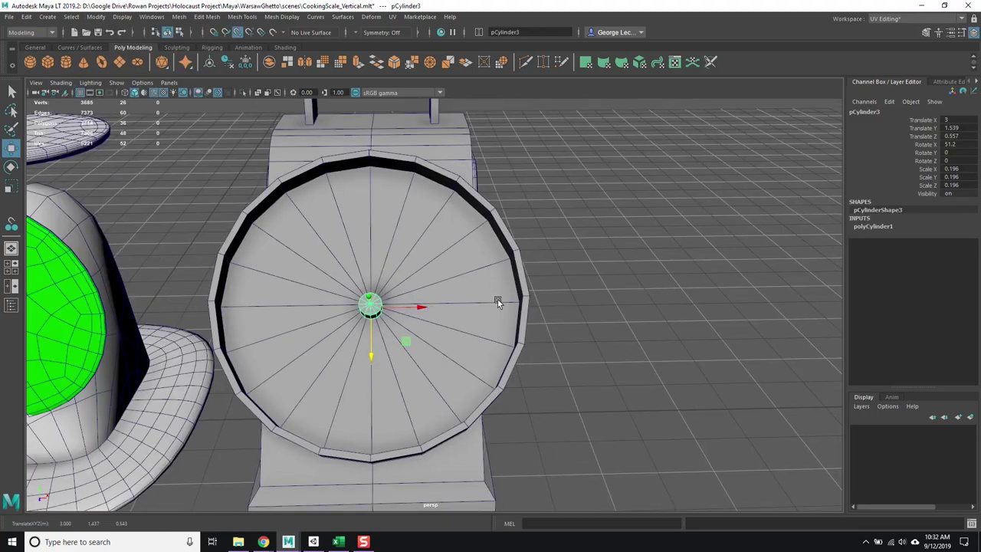
pyautogui.press('r')
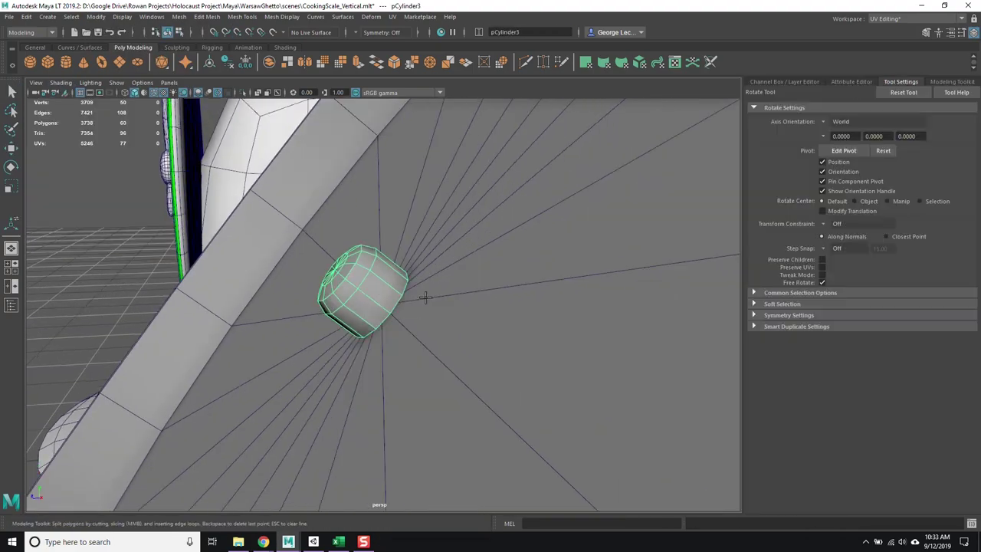
# - Try to extrude a side face of the needle hub into a pointer
pyautogui.moveTo(418, 259); pyautogui.dragTo(416, 309, button='right')
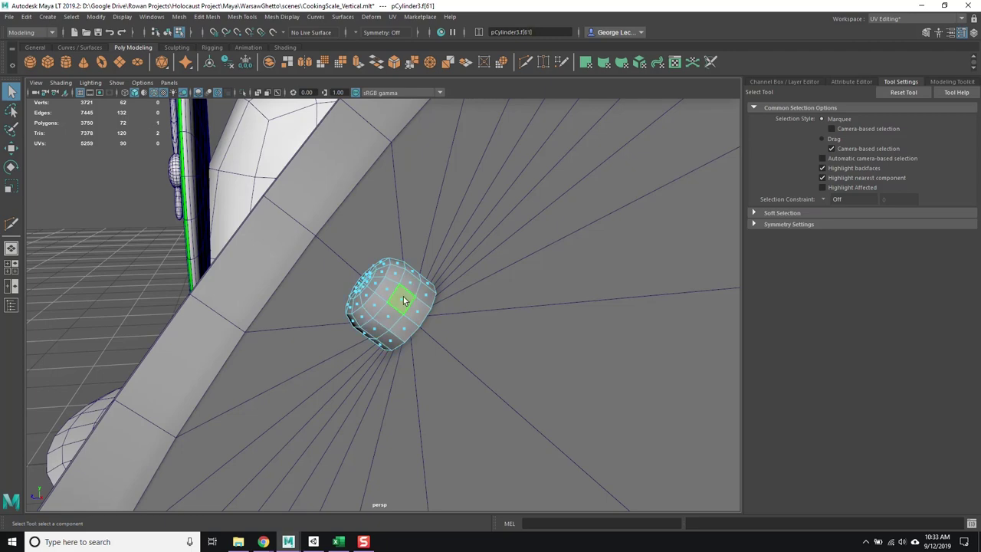
pyautogui.click(414, 458)
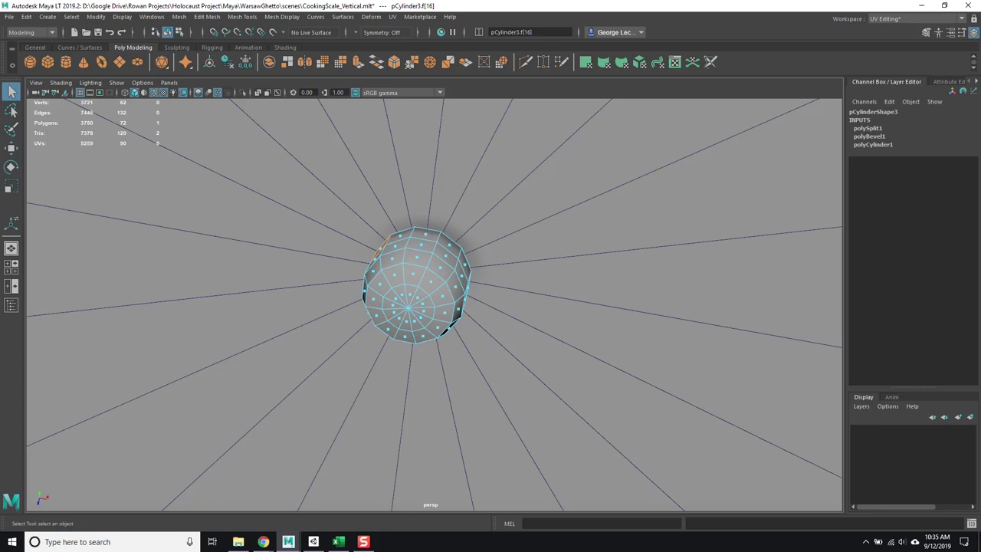
pyautogui.press('w')
pyautogui.scroll(-5, 570, 225)
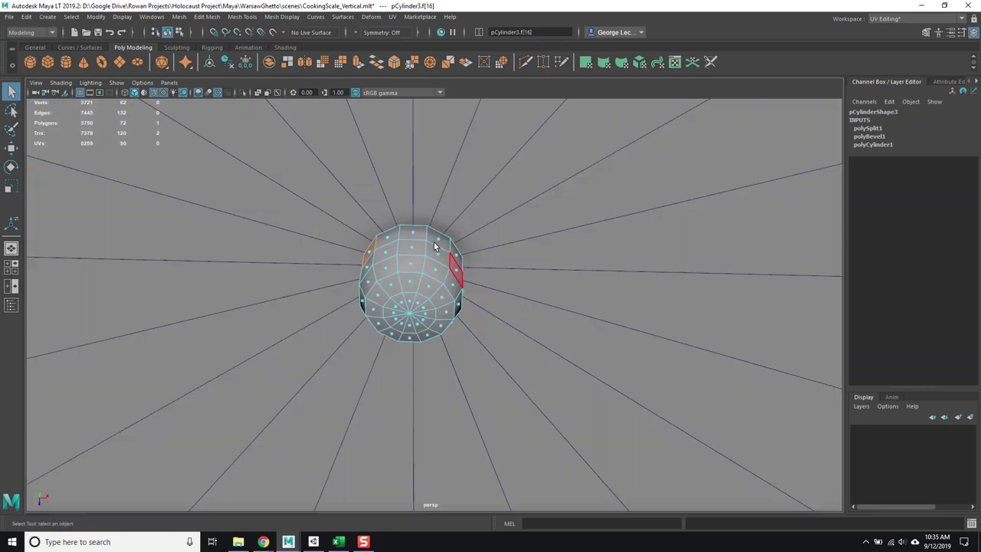
pyautogui.keyDown('alt'); pyautogui.moveTo(569, 225); pyautogui.dragTo(453, 332); pyautogui.keyUp('alt')
pyautogui.hotkey('ctrl', 'e')
pyautogui.keyDown('alt'); pyautogui.moveTo(481, 301); pyautogui.dragTo(481, 262); pyautogui.keyUp('alt')
pyautogui.hotkey('ctrl', 'z')
# - Set the Move tool's transform constraint to Surface for the hub's selected side face
pyautogui.click(963, 32)
pyautogui.keyDown('alt'); pyautogui.moveTo(429, 322); pyautogui.dragTo(382, 380); pyautogui.keyUp('alt')
pyautogui.click(850, 203)
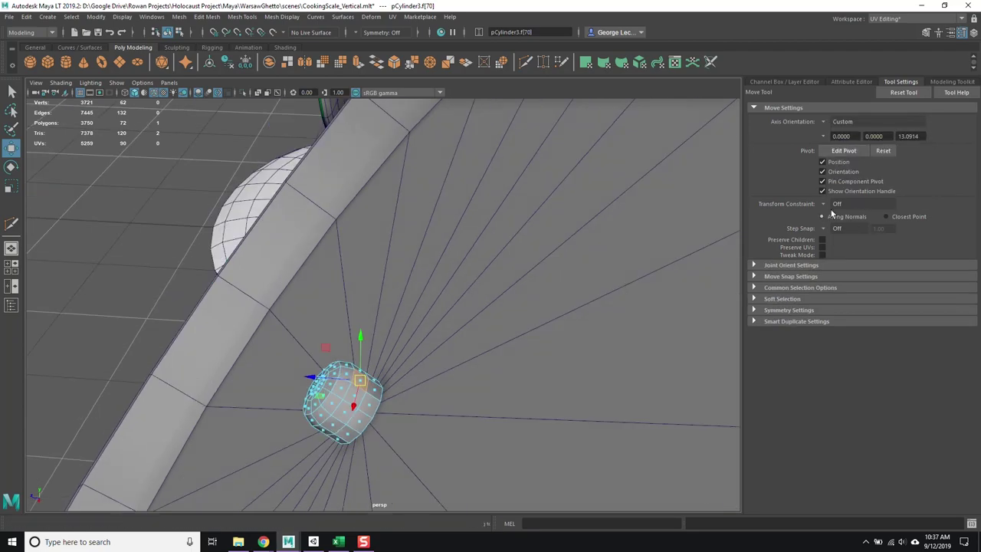
pyautogui.click(836, 227)
pyautogui.click(843, 234)
pyautogui.keyDown('alt'); pyautogui.moveTo(537, 345); pyautogui.dragTo(431, 404); pyautogui.keyUp('alt')
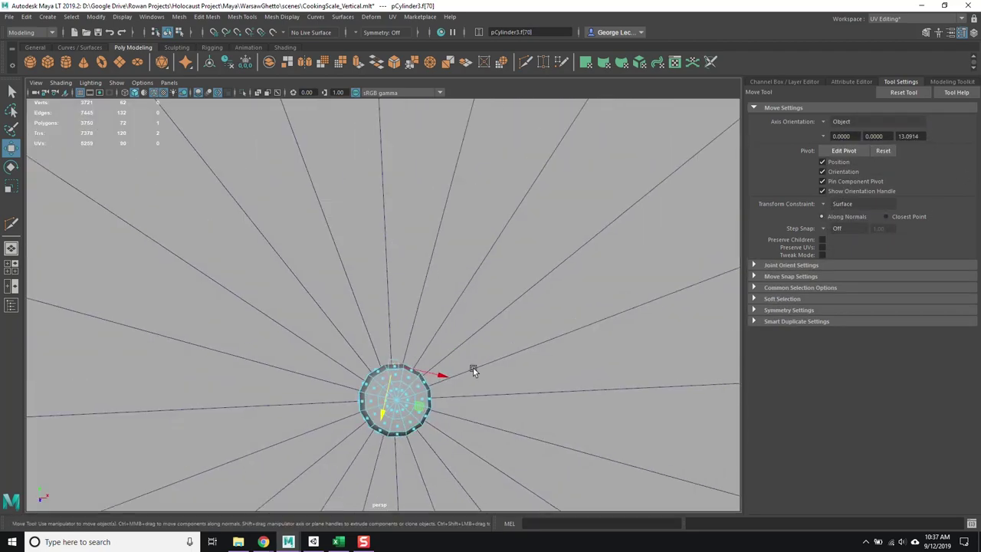
# - Widen the edge loops near the needle's tip into an arrowhead, with the Scale tool's axis orientation set to Normal
pyautogui.keyDown('alt'); pyautogui.moveTo(557, 284); pyautogui.dragTo(613, 261); pyautogui.keyUp('alt')
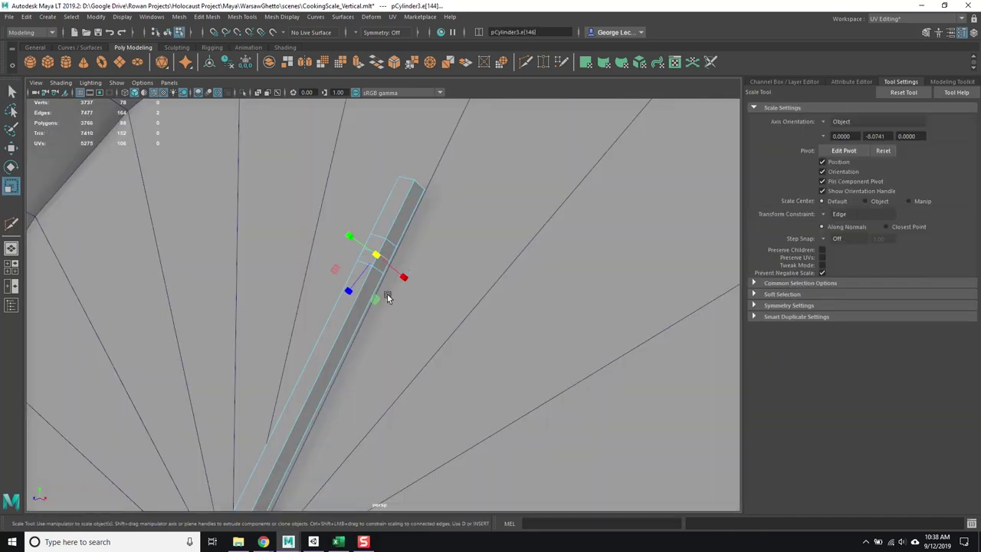
pyautogui.keyDown('alt'); pyautogui.moveTo(387, 295); pyautogui.dragTo(280, 266); pyautogui.keyUp('alt')
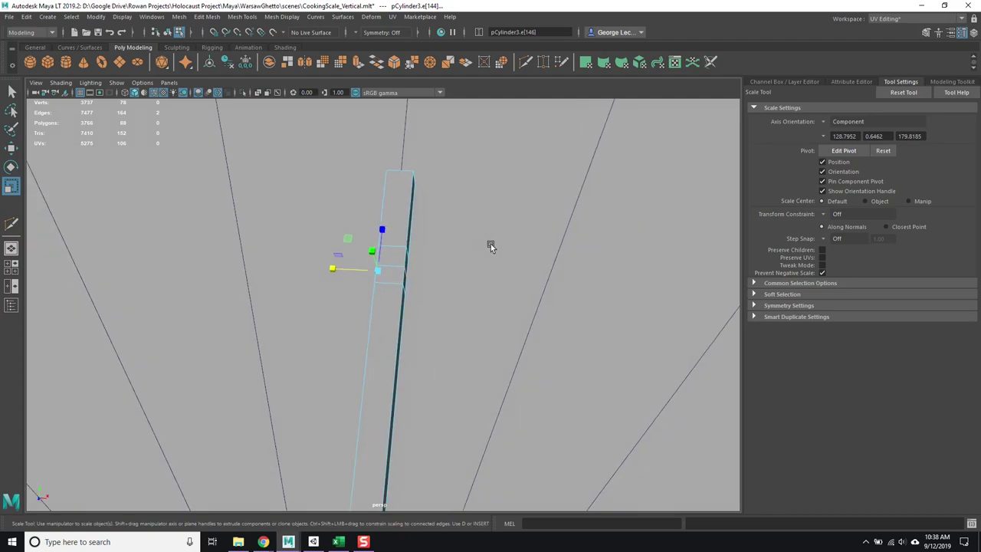
pyautogui.click(843, 122)
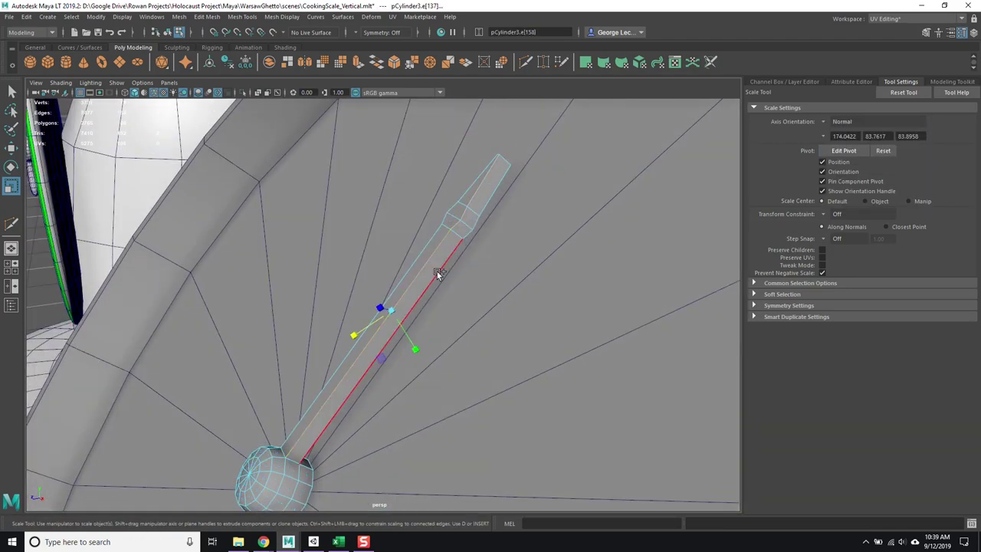
# - Set the Scale tool's axis orientation to Object and scale the needle's lengthwise edges
pyautogui.click(842, 123)
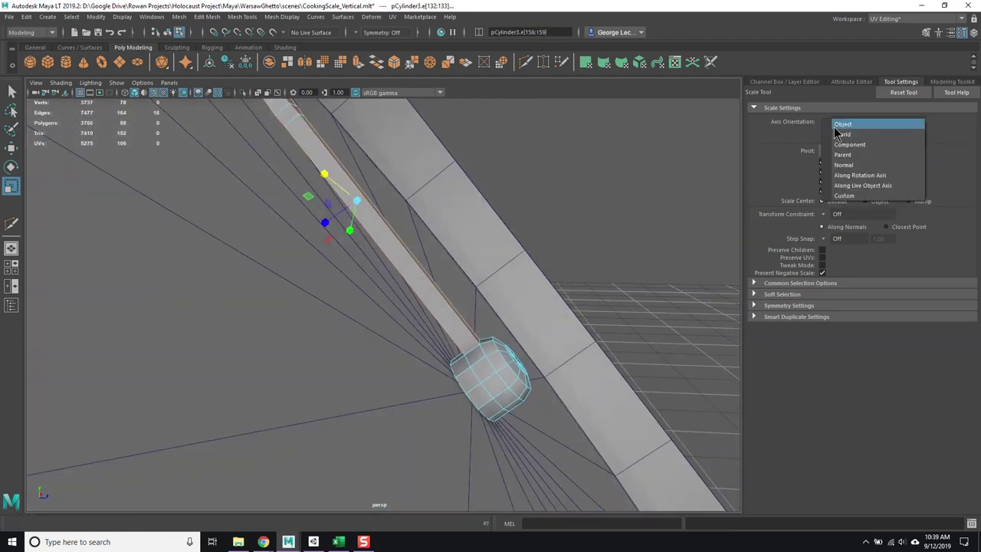
pyautogui.click(843, 124)
pyautogui.keyDown('alt'); pyautogui.moveTo(298, 231); pyautogui.dragTo(430, 381); pyautogui.keyUp('alt')
pyautogui.press('w')
pyautogui.press('r')
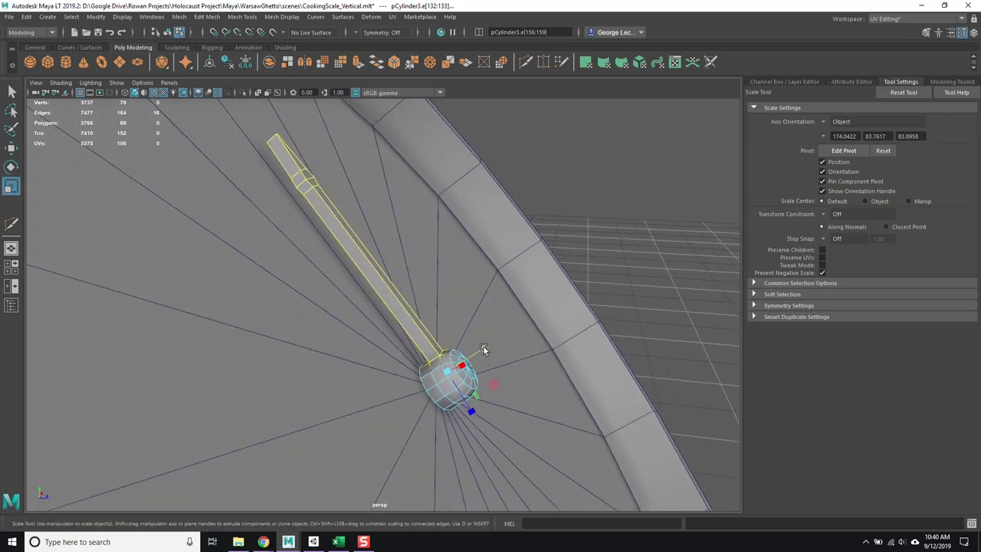
# - Convert the needle selection to faces and extract those faces from the hub as a separate piece
pyautogui.click(355, 235)
pyautogui.keyDown('alt'); pyautogui.moveTo(355, 236); pyautogui.dragTo(536, 291); pyautogui.keyUp('alt')
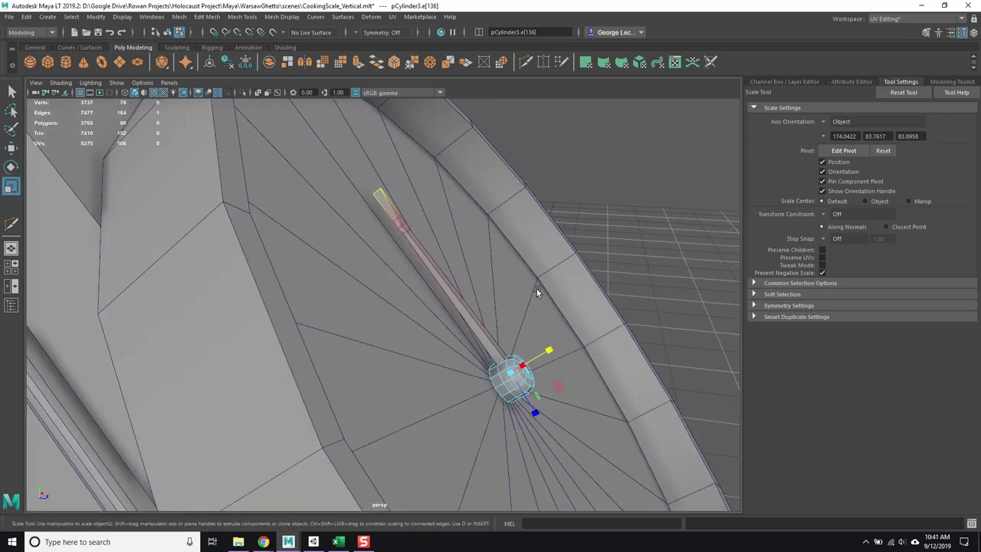
pyautogui.keyDown('alt'); pyautogui.moveTo(629, 218); pyautogui.dragTo(341, 224); pyautogui.keyUp('alt')
pyautogui.moveTo(341, 224); pyautogui.dragTo(383, 331)
pyautogui.click(846, 125)
pyautogui.hotkey('ctrl', 'F11')
pyautogui.keyDown('shift'); pyautogui.moveTo(340, 421); pyautogui.dragTo(317, 471, button='right'); pyautogui.keyUp('shift')
pyautogui.keyDown('alt'); pyautogui.moveTo(532, 204); pyautogui.dragTo(733, 203); pyautogui.keyUp('alt')
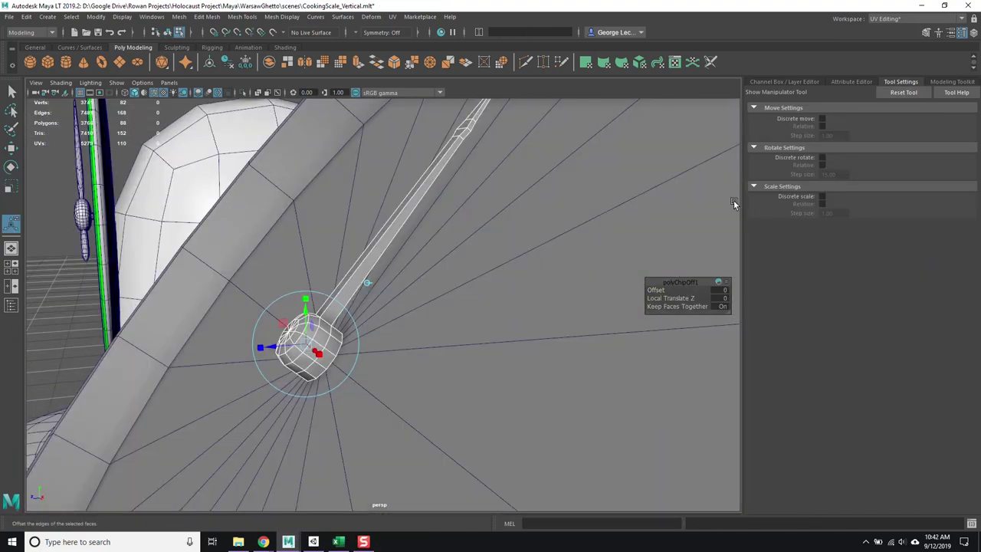
# - Scale the second needle into a shorter hand beside the first and set the Scale tool's axis orientation to Normal
pyautogui.press('F8')
pyautogui.press('w')
pyautogui.keyDown('alt'); pyautogui.moveTo(540, 125); pyautogui.dragTo(273, 340); pyautogui.keyUp('alt')
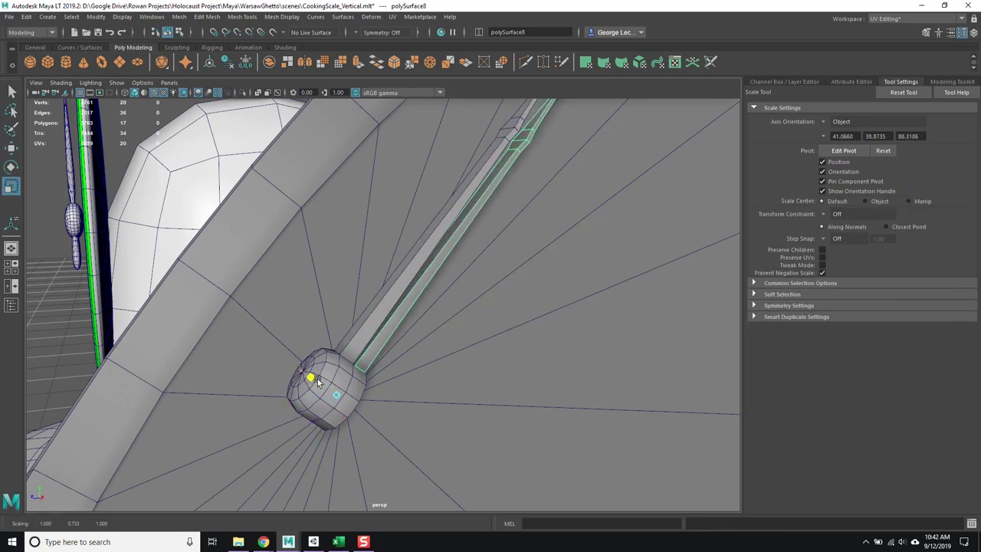
pyautogui.keyDown('alt'); pyautogui.moveTo(317, 381); pyautogui.dragTo(377, 315); pyautogui.keyUp('alt')
pyautogui.keyDown('shift'); pyautogui.moveTo(361, 413); pyautogui.dragTo(360, 413, button='right'); pyautogui.keyUp('shift')
pyautogui.keyDown('alt'); pyautogui.moveTo(361, 413); pyautogui.dragTo(544, 268); pyautogui.keyUp('alt')
pyautogui.press('w')
pyautogui.press('F8')
pyautogui.press('r')
pyautogui.click(844, 163)
pyautogui.keyDown('alt'); pyautogui.moveTo(399, 345); pyautogui.dragTo(344, 236); pyautogui.keyUp('alt')
# - Duplicate the faces of the recessed dial and move the copy outward as the glass cover
pyautogui.press('e')
pyautogui.click(369, 171)
pyautogui.keyDown('ctrl'); pyautogui.moveTo(390, 234); pyautogui.dragTo(429, 298, button='right'); pyautogui.keyUp('ctrl')
pyautogui.press('w')
pyautogui.keyDown('alt'); pyautogui.moveTo(430, 298); pyautogui.dragTo(392, 315); pyautogui.keyUp('alt')
pyautogui.keyDown('shift'); pyautogui.moveTo(385, 467); pyautogui.dragTo(386, 467, button='right'); pyautogui.keyUp('shift')
pyautogui.keyDown('alt'); pyautogui.moveTo(386, 467); pyautogui.dragTo(507, 232); pyautogui.keyUp('alt')
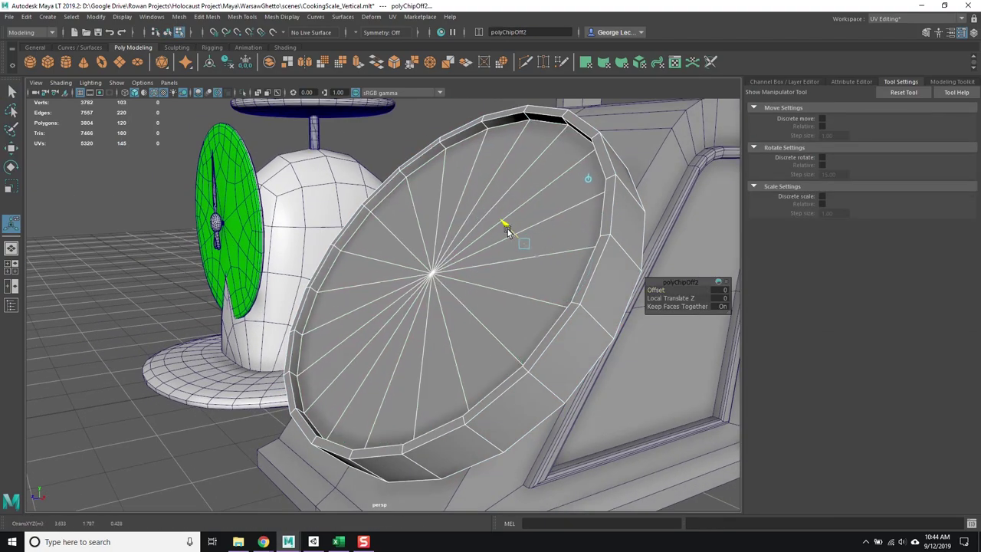
# - Bevel the edges of the scale body and its base
pyautogui.keyDown('alt'); pyautogui.moveTo(441, 207); pyautogui.dragTo(374, 388); pyautogui.keyUp('alt')
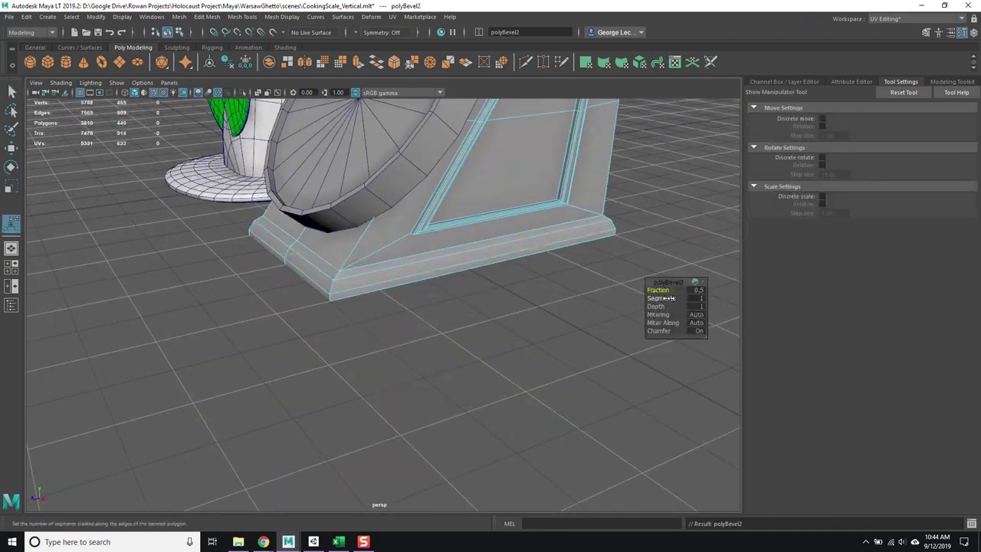
pyautogui.keyDown('alt'); pyautogui.moveTo(399, 322); pyautogui.dragTo(485, 233); pyautogui.keyUp('alt')
pyautogui.keyDown('shift'); pyautogui.moveTo(485, 233); pyautogui.dragTo(488, 239, button='right'); pyautogui.keyUp('shift')
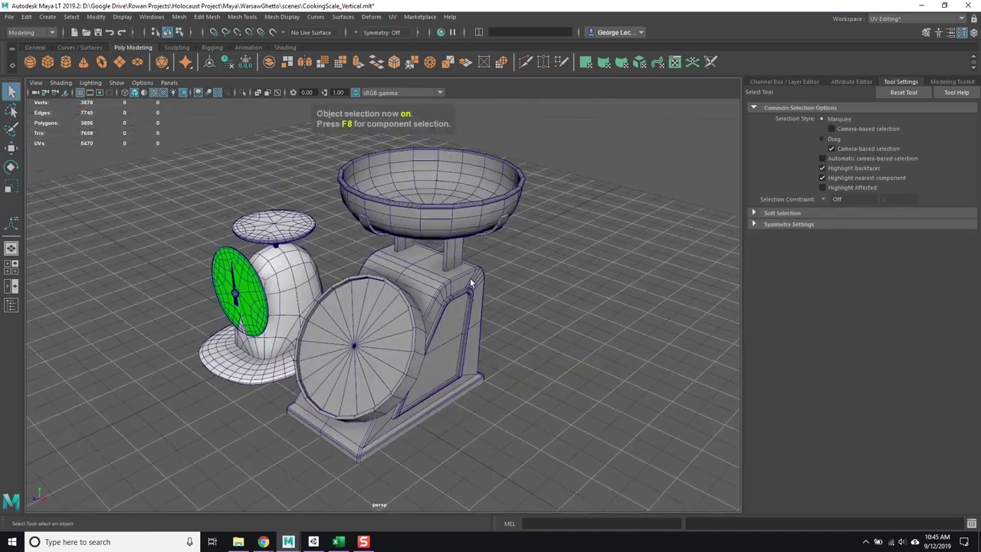
# - Show the Outliner and combine the dial housing with the scale body into one mesh
pyautogui.click(152, 17)
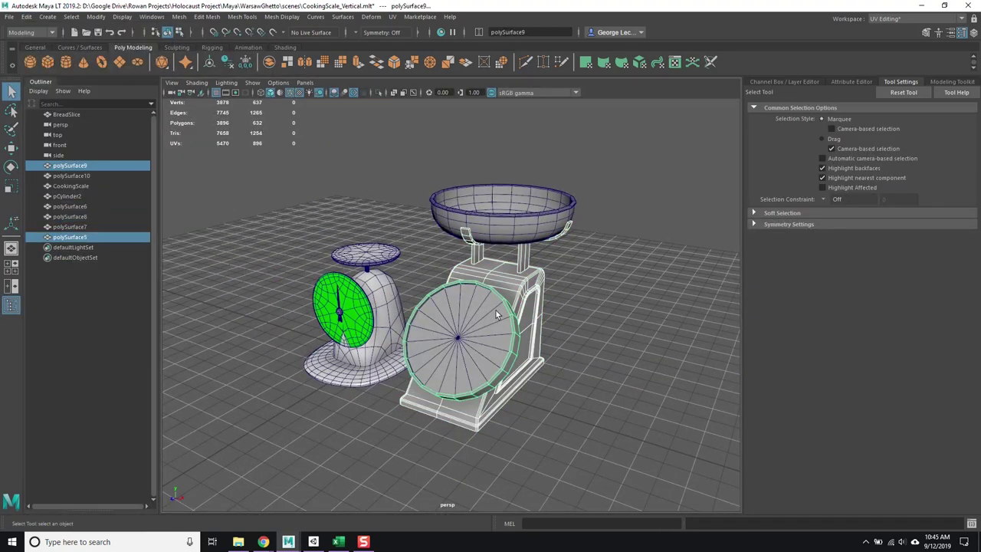
pyautogui.click(269, 61)
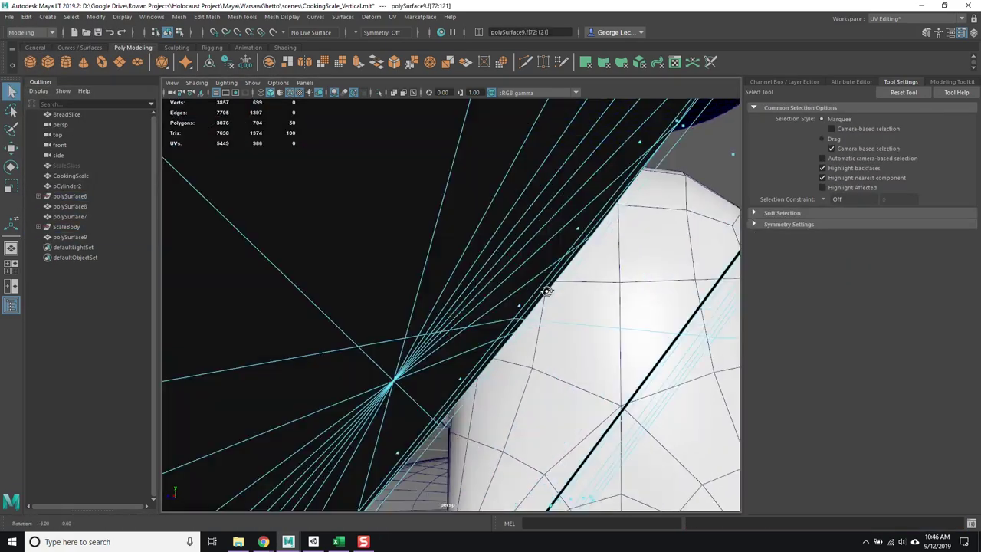
pyautogui.click(196, 82)
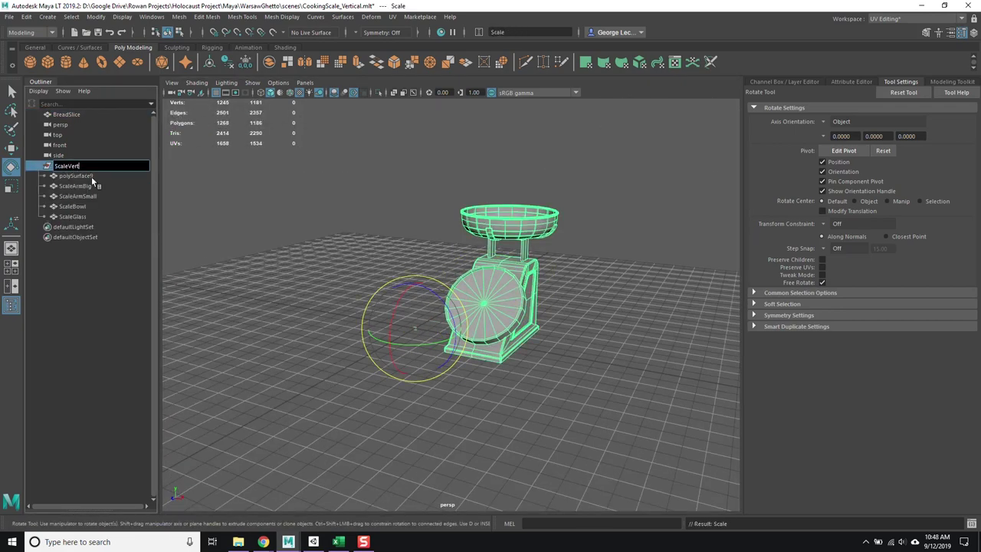
# - Rename the scale's group as ScaleVertical and its main mesh as ScaleBody
pyautogui.write('ertical')
pyautogui.click(91, 176)
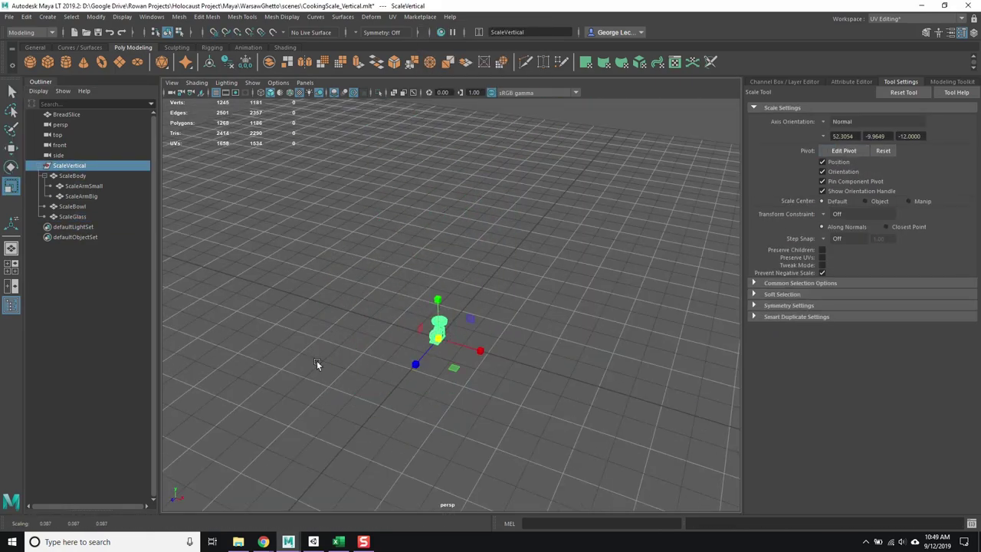
# - Freeze the rotation and scale of the scale parts, leaving translation out
pyautogui.press('f')
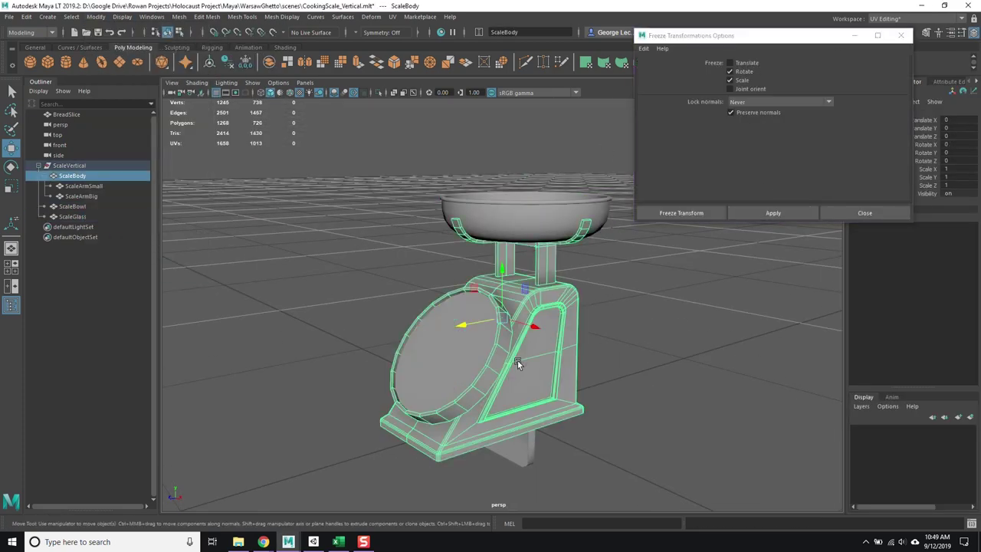
pyautogui.keyDown('alt'); pyautogui.moveTo(508, 331); pyautogui.dragTo(460, 330); pyautogui.keyUp('alt')
pyautogui.click(864, 213)
# - Reposition the ScaleBody mesh vertically with grid snapping and select the bowl
pyautogui.keyDown('alt'); pyautogui.moveTo(590, 360); pyautogui.dragTo(559, 404); pyautogui.keyUp('alt')
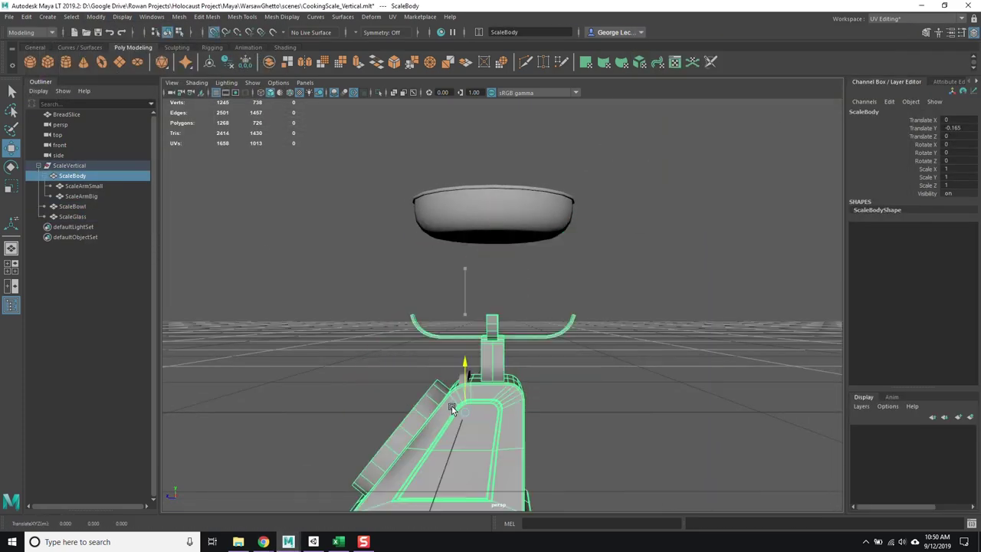
pyautogui.keyDown('alt'); pyautogui.moveTo(452, 419); pyautogui.dragTo(536, 306); pyautogui.keyUp('alt')
pyautogui.click(502, 219)
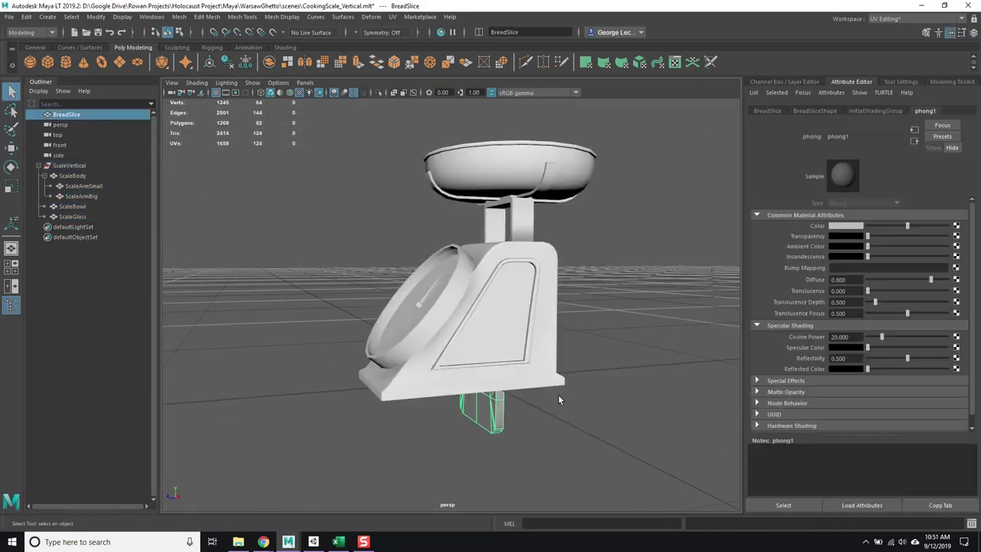
# - Open the UV Editor and separate ScaleBody's UVs into shells, starting with the dial rim and the base
pyautogui.keyDown('alt'); pyautogui.moveTo(558, 394); pyautogui.dragTo(529, 384); pyautogui.keyUp('alt')
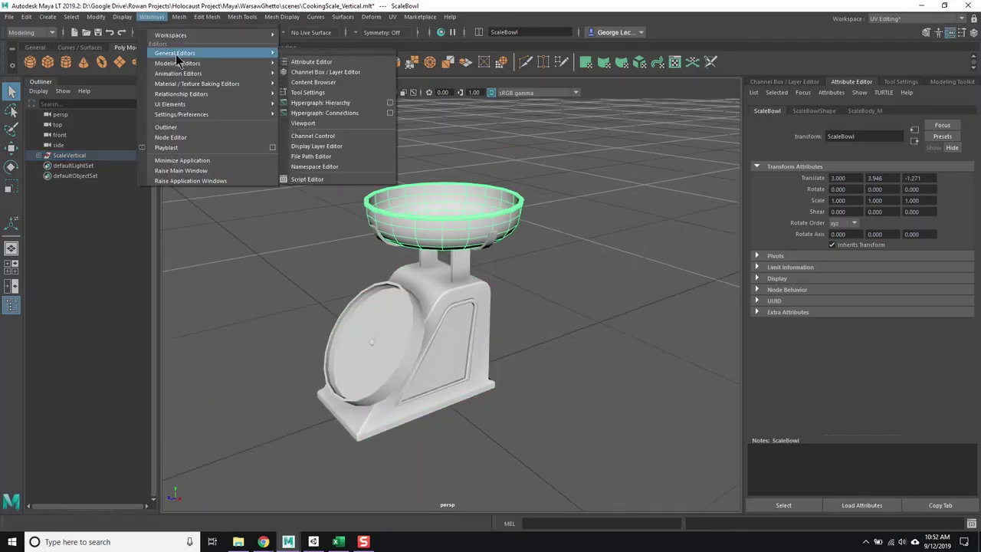
pyautogui.click(330, 121)
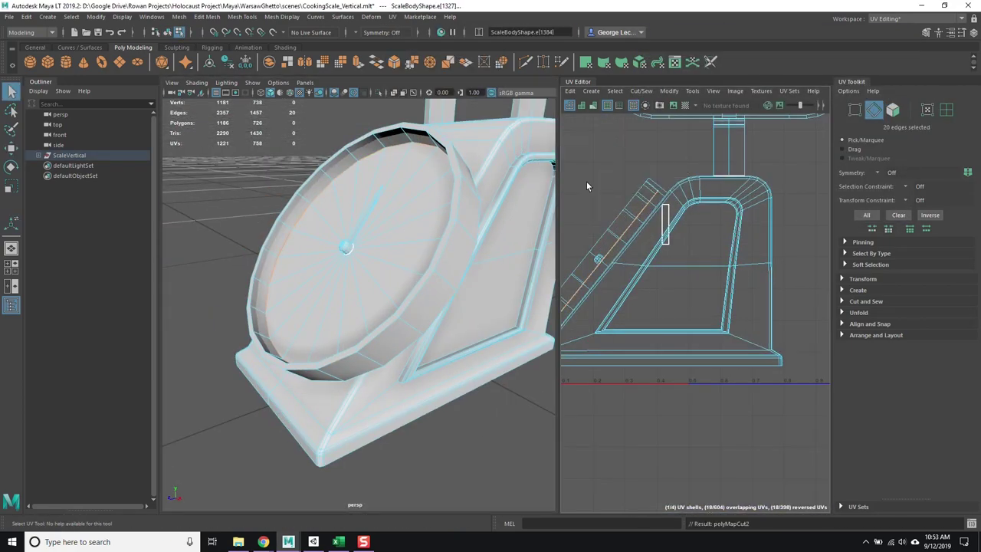
pyautogui.click(711, 259)
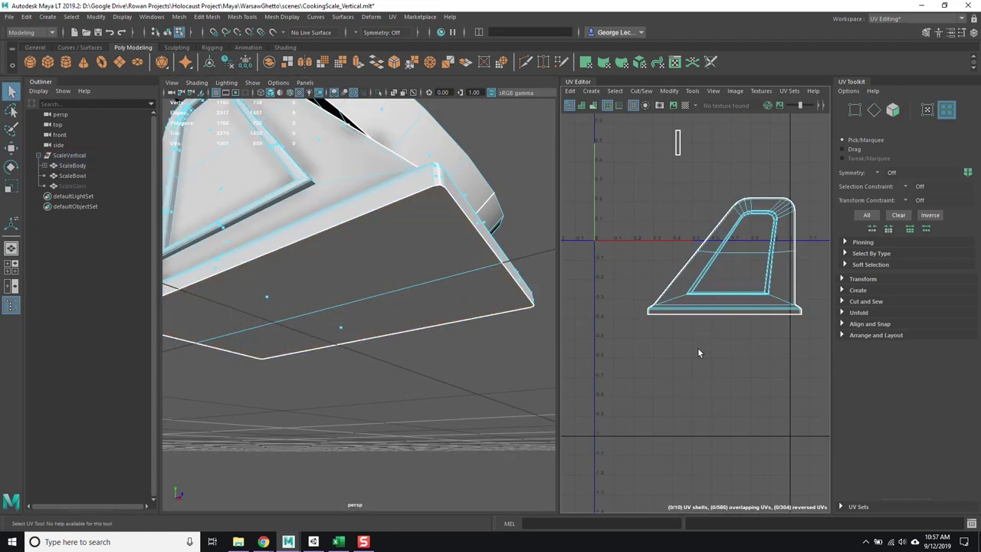
pyautogui.moveTo(521, 235); pyautogui.dragTo(569, 237, button='right')
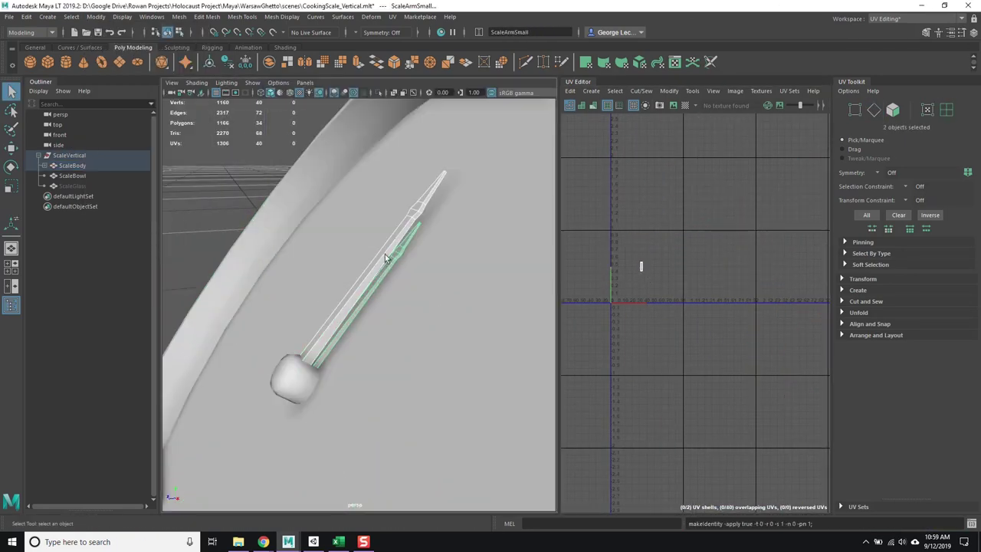
# - Select the inner faces of the support frame's posts and crossbar and apply a planar UV projection to them
pyautogui.click(291, 301)
pyautogui.click(926, 32)
pyautogui.click(833, 222)
pyautogui.click(926, 32)
pyautogui.keyDown('alt'); pyautogui.moveTo(252, 306); pyautogui.dragTo(475, 230); pyautogui.keyUp('alt')
pyautogui.click(383, 298)
pyautogui.keyDown('shift'); pyautogui.doubleClick(498, 209); pyautogui.keyUp('shift')
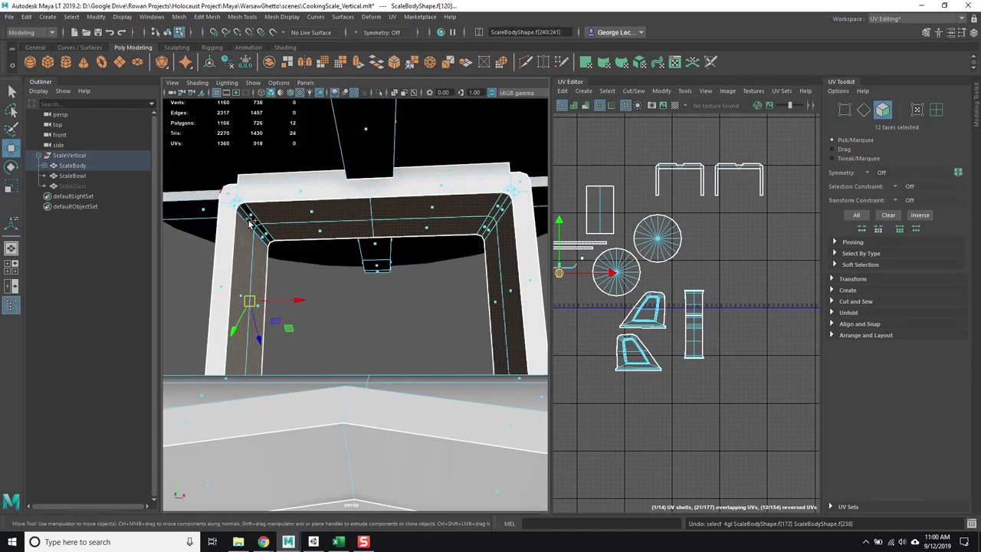
pyautogui.keyDown('shift'); pyautogui.click(249, 223); pyautogui.keyUp('shift')
pyautogui.click(391, 17)
pyautogui.click(414, 139)
pyautogui.keyDown('shift'); pyautogui.moveTo(803, 240); pyautogui.dragTo(804, 241, button='right'); pyautogui.keyUp('shift')
# - Cut the UVs along the seam edges of the support posts and crossbar, with X-ray display turned on
pyautogui.keyDown('alt'); pyautogui.moveTo(368, 291); pyautogui.dragTo(406, 341); pyautogui.keyUp('alt')
pyautogui.keyDown('shift'); pyautogui.click(286, 272); pyautogui.keyUp('shift')
pyautogui.keyDown('alt'); pyautogui.moveTo(406, 341); pyautogui.dragTo(306, 353, button='right'); pyautogui.keyUp('alt')
pyautogui.click(383, 355)
pyautogui.press('f')
pyautogui.keyDown('alt'); pyautogui.moveTo(369, 311); pyautogui.dragTo(387, 420); pyautogui.keyUp('alt')
pyautogui.keyDown('alt'); pyautogui.moveTo(387, 420); pyautogui.dragTo(368, 365, button='right'); pyautogui.keyUp('alt')
pyautogui.hotkey('alt', 'x')
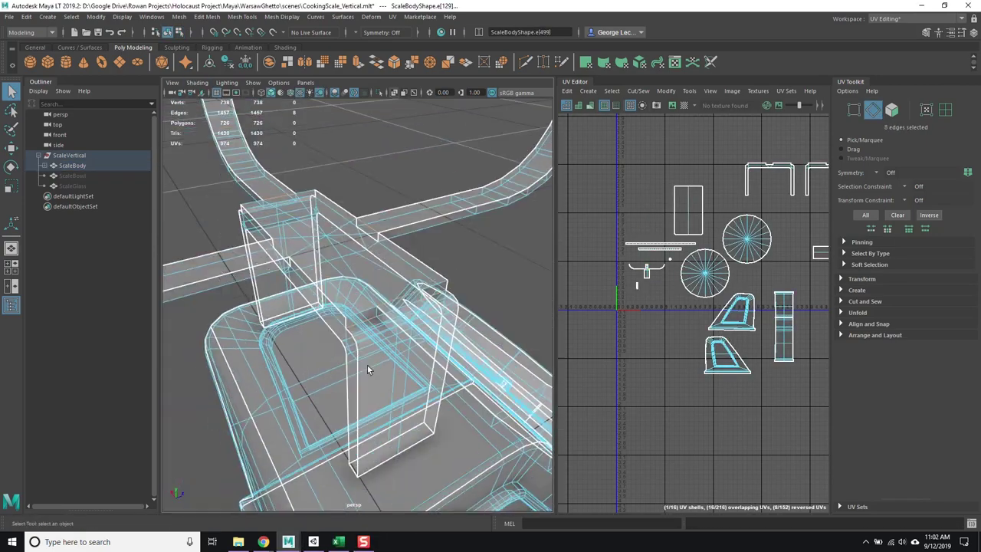
# - Apply a Normal-Based UV projection to the faces of the curved support arms
pyautogui.keyDown('alt'); pyautogui.moveTo(368, 366); pyautogui.dragTo(360, 337); pyautogui.keyUp('alt')
pyautogui.keyDown('alt'); pyautogui.moveTo(536, 337); pyautogui.dragTo(475, 339); pyautogui.keyUp('alt')
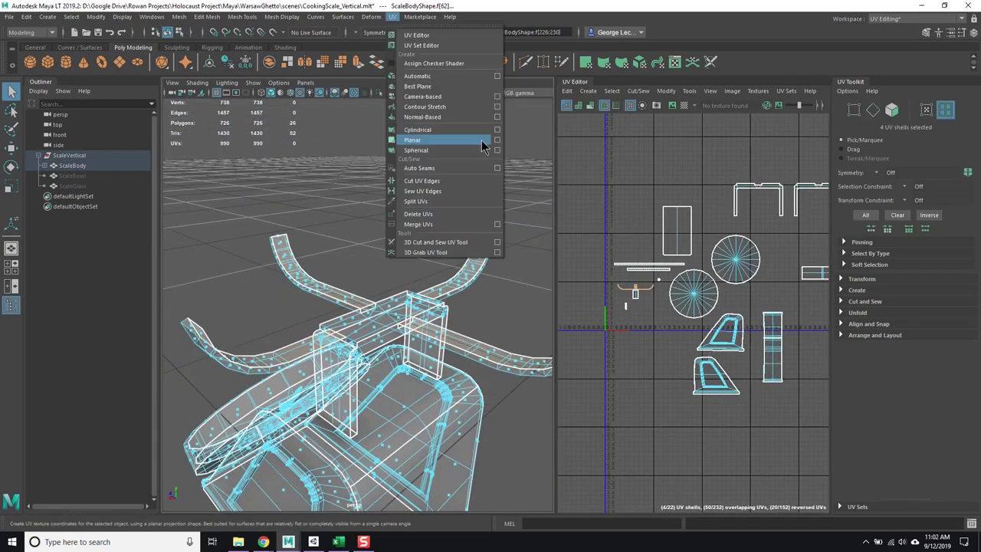
pyautogui.click(422, 117)
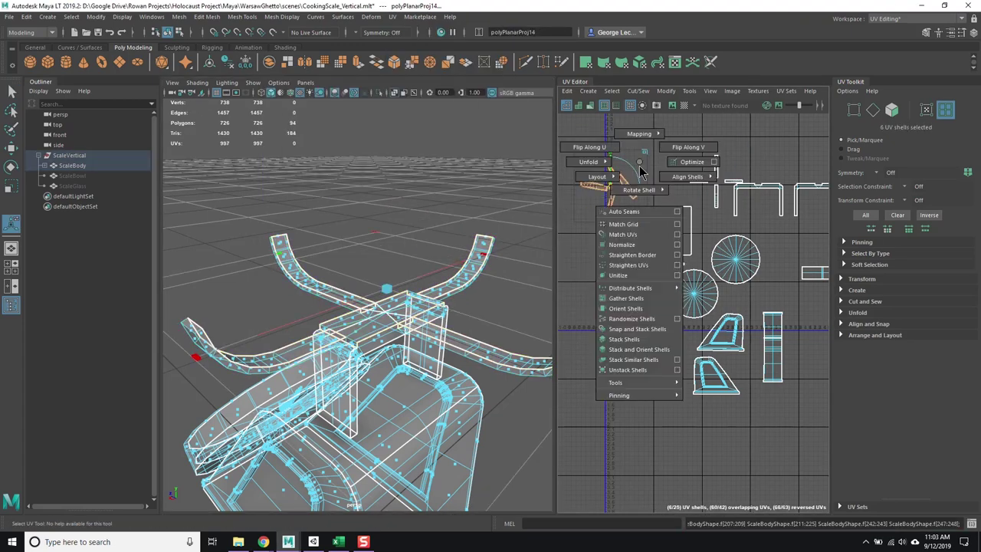
# - Cut the UVs along the edges where the curved arms meet the crossbar
pyautogui.press('f')
pyautogui.scroll(5, 368, 307)
pyautogui.click(387, 286)
pyautogui.keyDown('alt'); pyautogui.moveTo(386, 286); pyautogui.dragTo(360, 276); pyautogui.keyUp('alt')
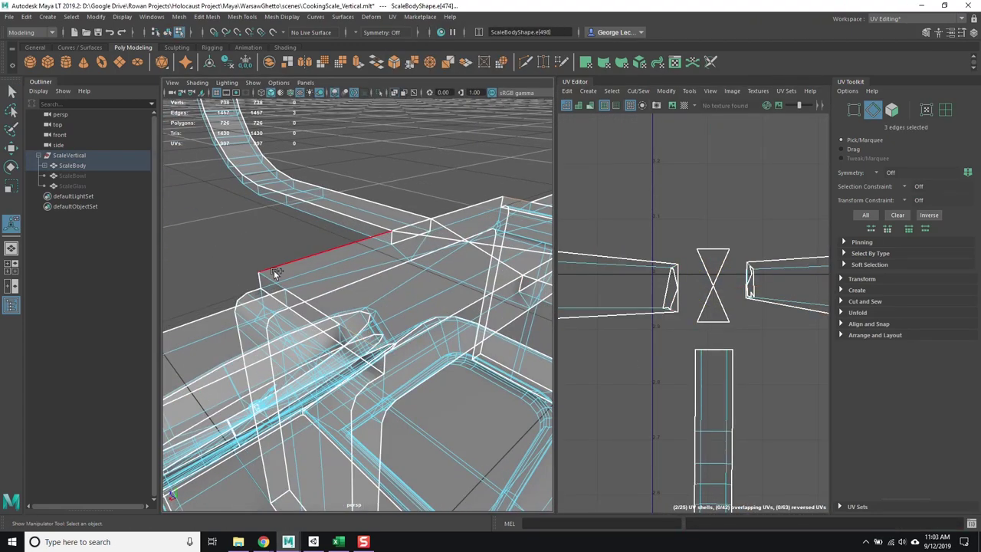
pyautogui.scroll(-3, 690, 307)
pyautogui.moveTo(700, 263); pyautogui.dragTo(705, 372, button='right')
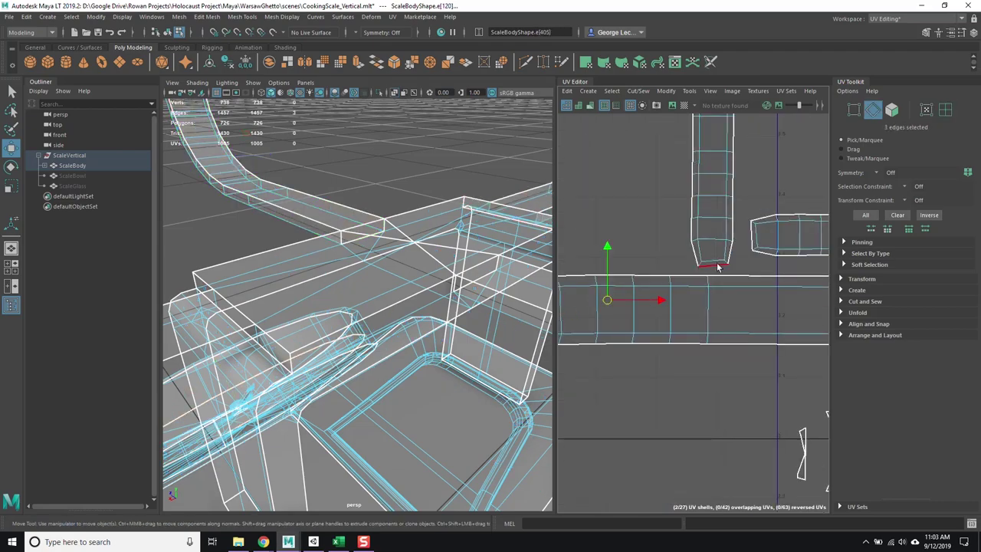
# - Separate the UV shells of the two support posts and place them side by side
pyautogui.moveTo(401, 244); pyautogui.dragTo(429, 230, button='right')
pyautogui.keyDown('alt'); pyautogui.moveTo(383, 268); pyautogui.dragTo(391, 27); pyautogui.keyUp('alt')
pyautogui.keyDown('alt'); pyautogui.moveTo(367, 230); pyautogui.dragTo(429, 245); pyautogui.keyUp('alt')
pyautogui.scroll(-3, 613, 337)
pyautogui.scroll(3, 666, 306)
pyautogui.moveTo(666, 269); pyautogui.dragTo(685, 307, button='right')
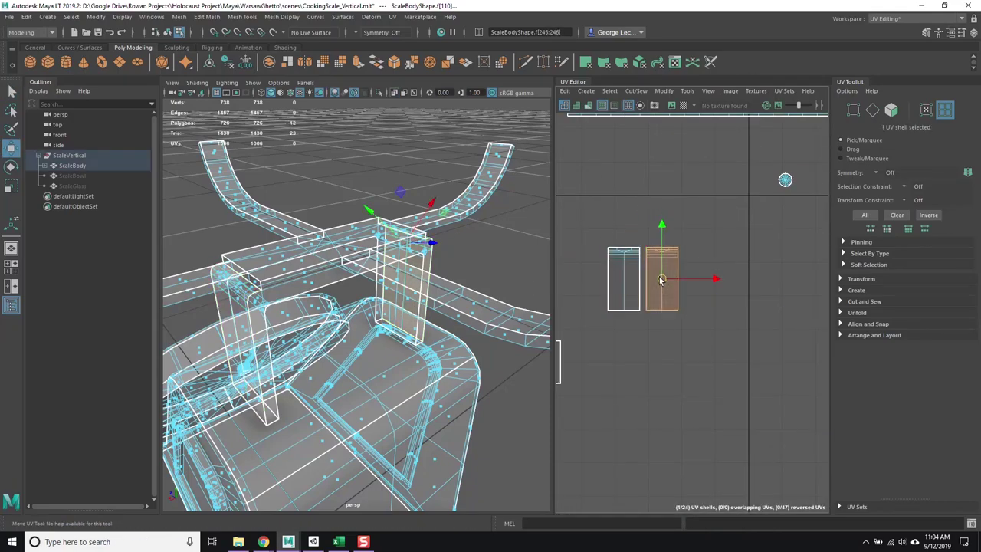
# - Isolate the small dial needle and apply a planar UV projection to its faces
pyautogui.scroll(-3, 683, 334)
pyautogui.press('F8')
pyautogui.keyDown('alt'); pyautogui.moveTo(345, 261); pyautogui.dragTo(401, 197); pyautogui.keyUp('alt')
pyautogui.moveTo(401, 198); pyautogui.dragTo(425, 256, button='right')
pyautogui.keyDown('alt'); pyautogui.moveTo(463, 294); pyautogui.dragTo(457, 245); pyautogui.keyUp('alt')
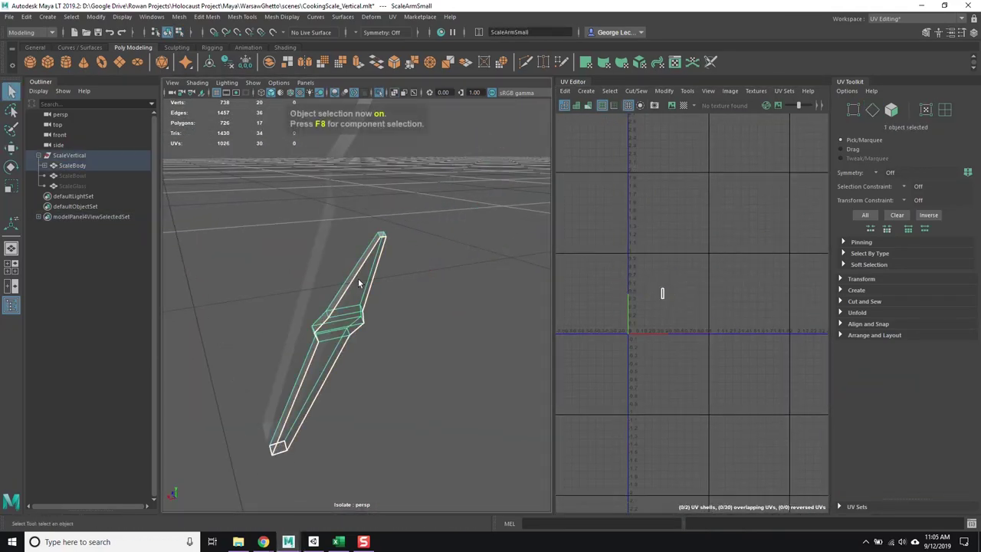
pyautogui.click(394, 260)
pyautogui.click(398, 17)
pyautogui.click(413, 140)
pyautogui.moveTo(373, 254); pyautogui.dragTo(388, 242, button='right')
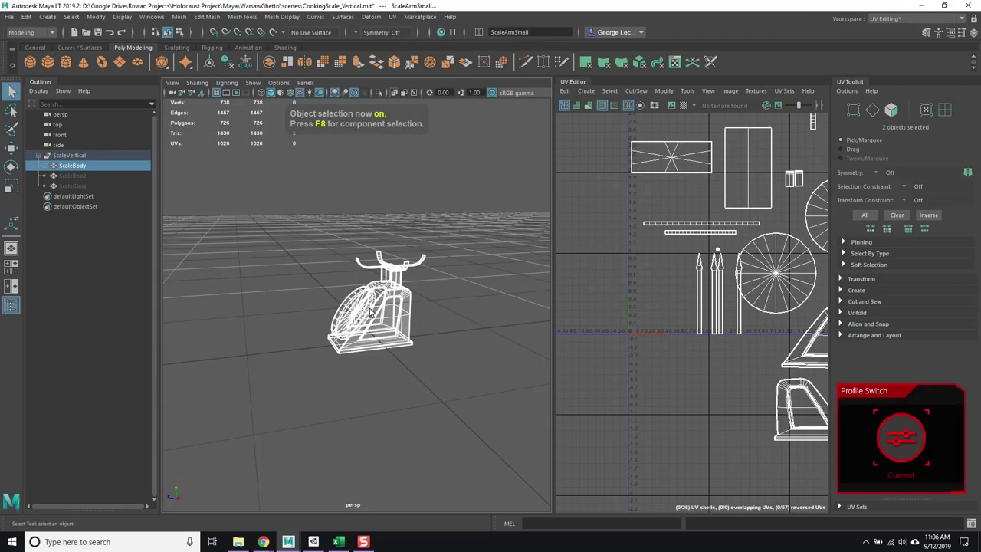
# - Unhide the scale's bowl for the combined UV layout
pyautogui.press('f')
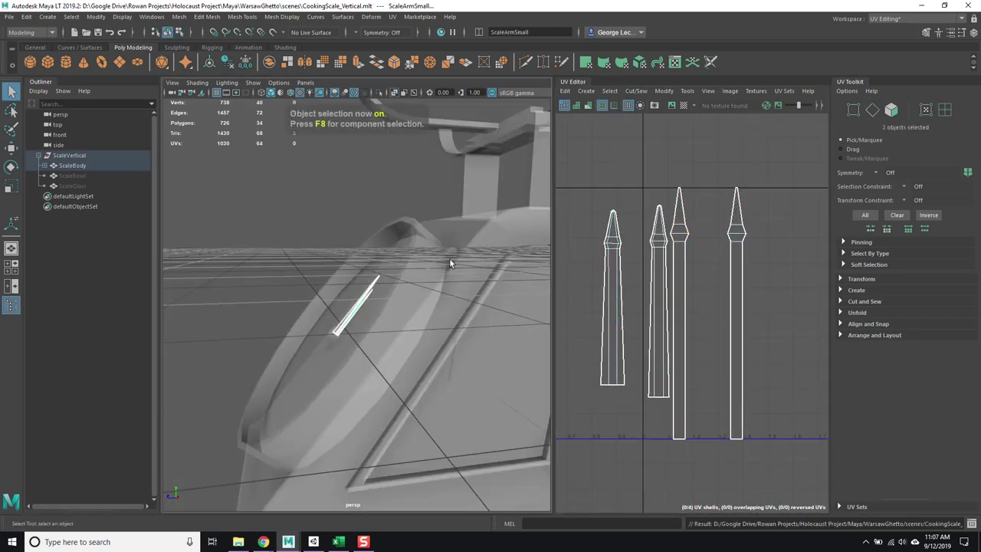
pyautogui.click(121, 16)
pyautogui.moveTo(136, 81)
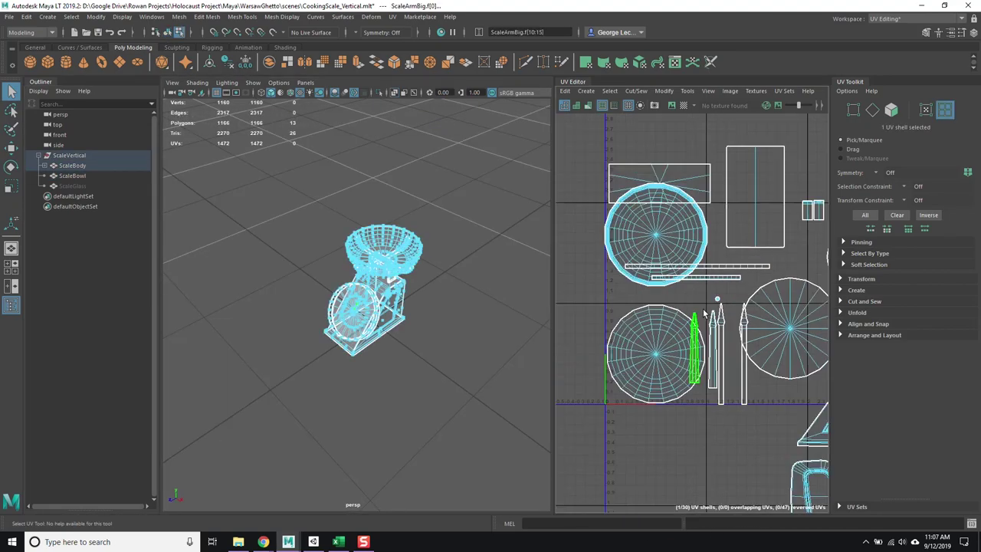
# - Lay out all of the scale's UV shells inside the 0–1 UV square and inspect the packing
pyautogui.click(494, 437)
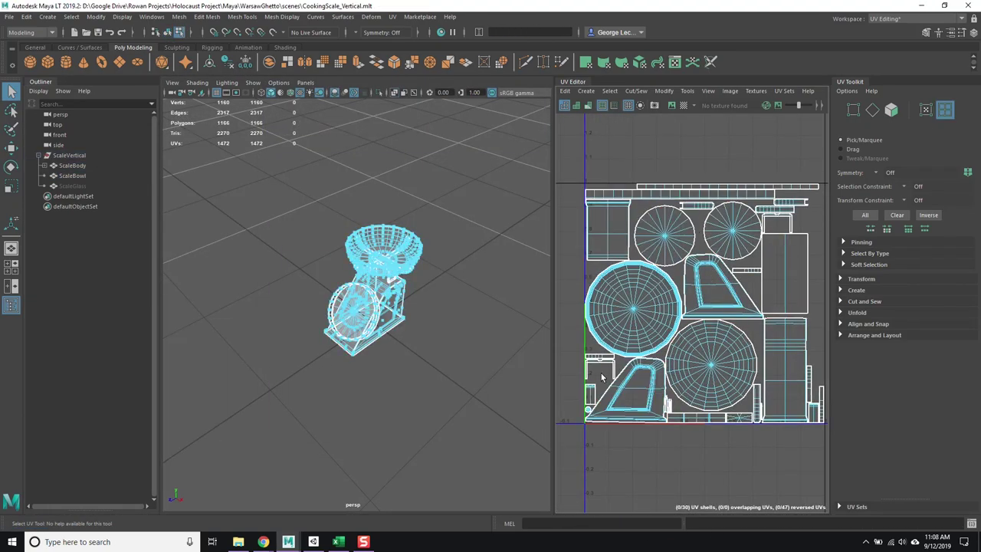
pyautogui.scroll(5, 601, 377)
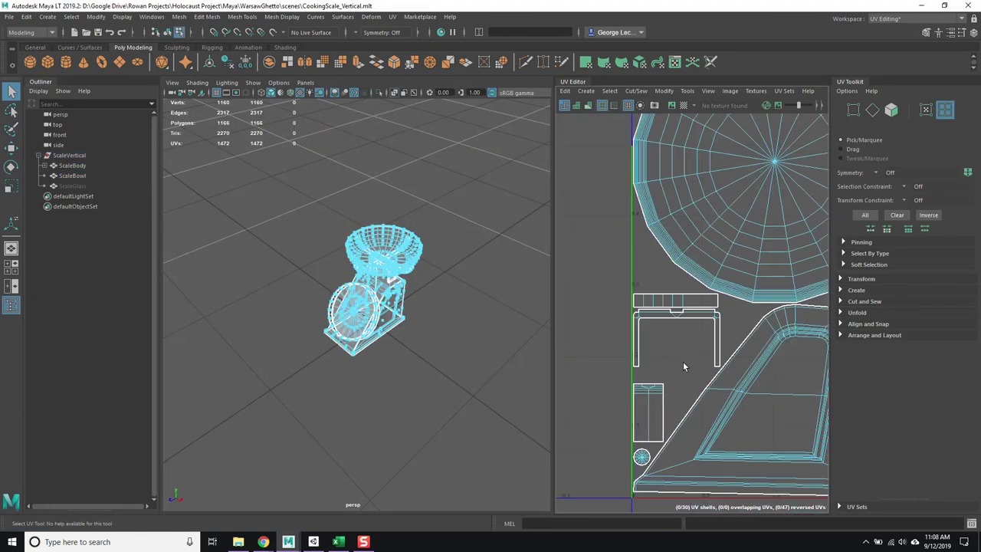
pyautogui.scroll(-8, 662, 266)
pyautogui.press('F8')
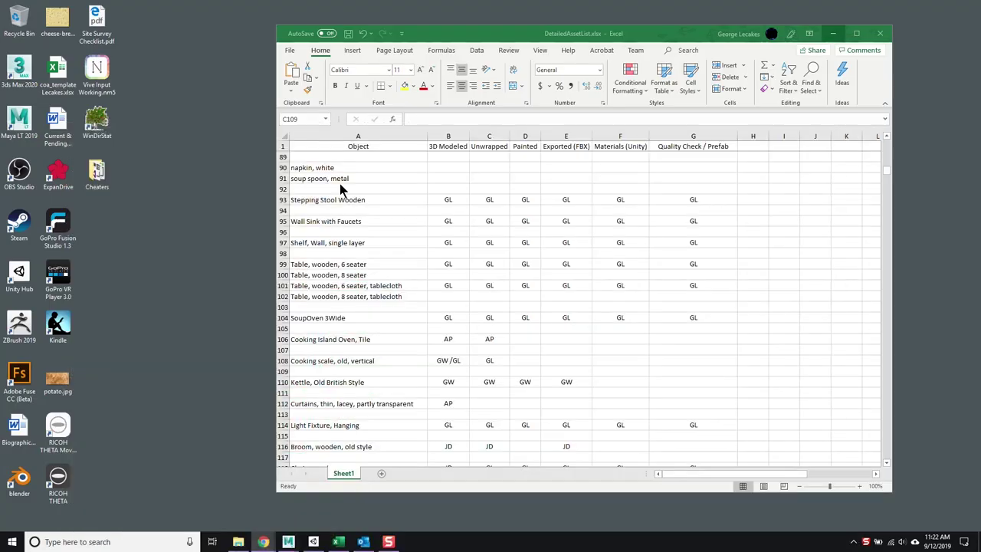
# - Switch to Substance Painter to texture the cooking scale
pyautogui.press('super')
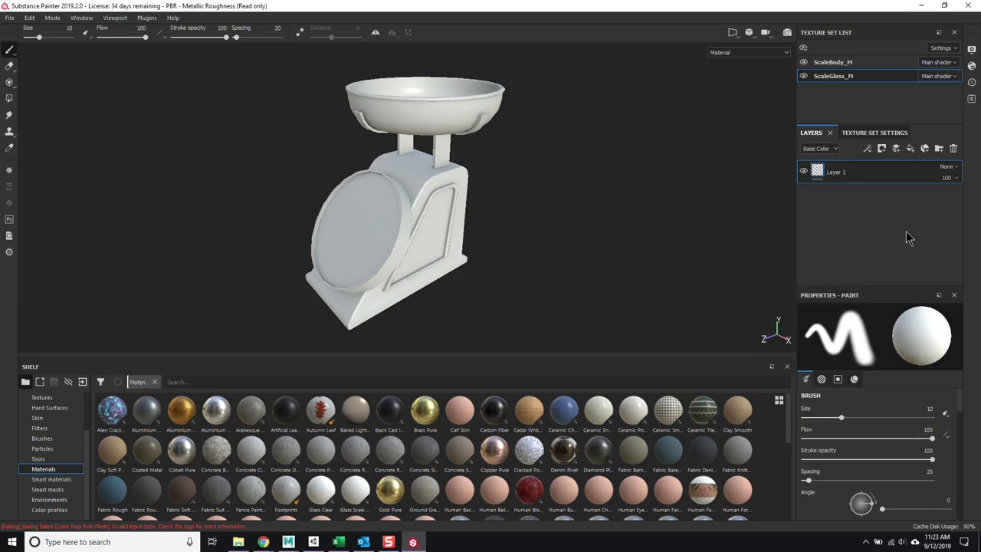
# - Check the main shader's settings, return to the ScaleGlass_M layers and search the materials for "glass"
pyautogui.click(971, 65)
pyautogui.click(971, 82)
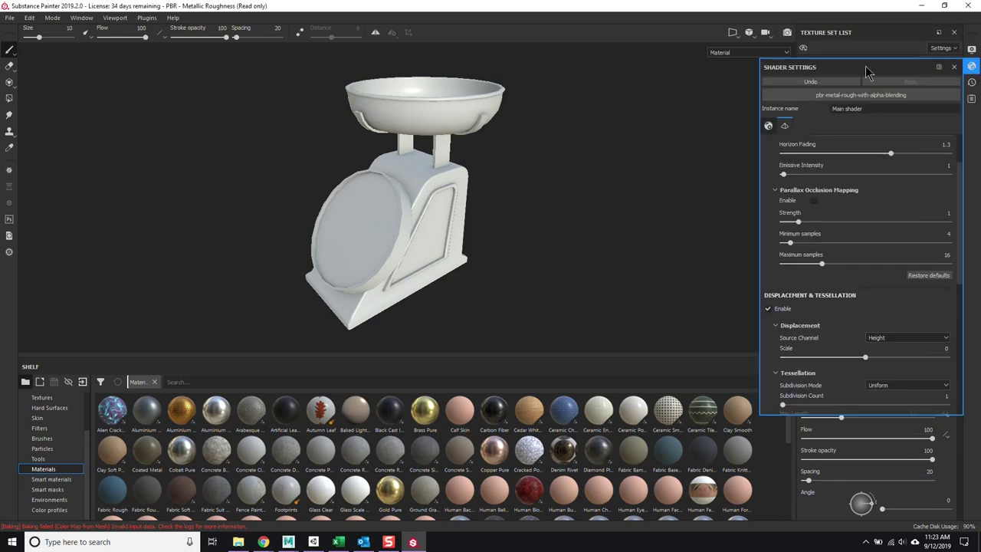
pyautogui.click(971, 82)
pyautogui.click(811, 133)
pyautogui.click(422, 381)
pyautogui.write('glass')
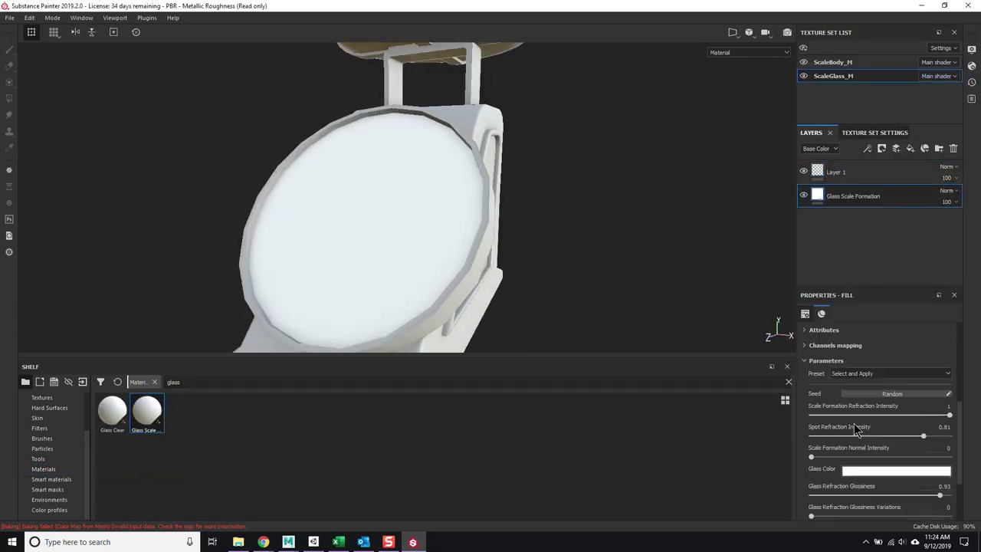
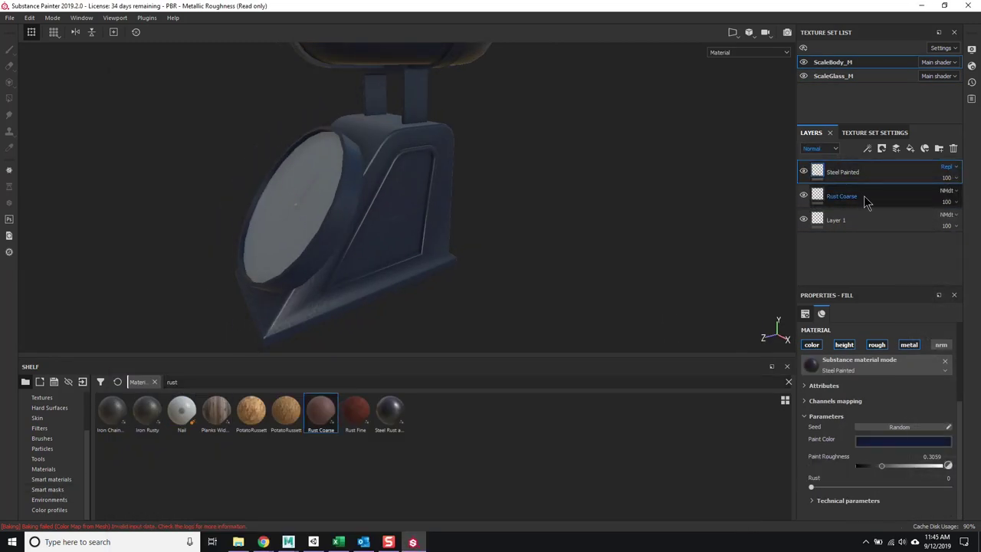
# - Apply a strong-edges smart mask to the Steel Painted layer so that the Rust Coarse layer beneath shows along the edges
pyautogui.click(866, 202)
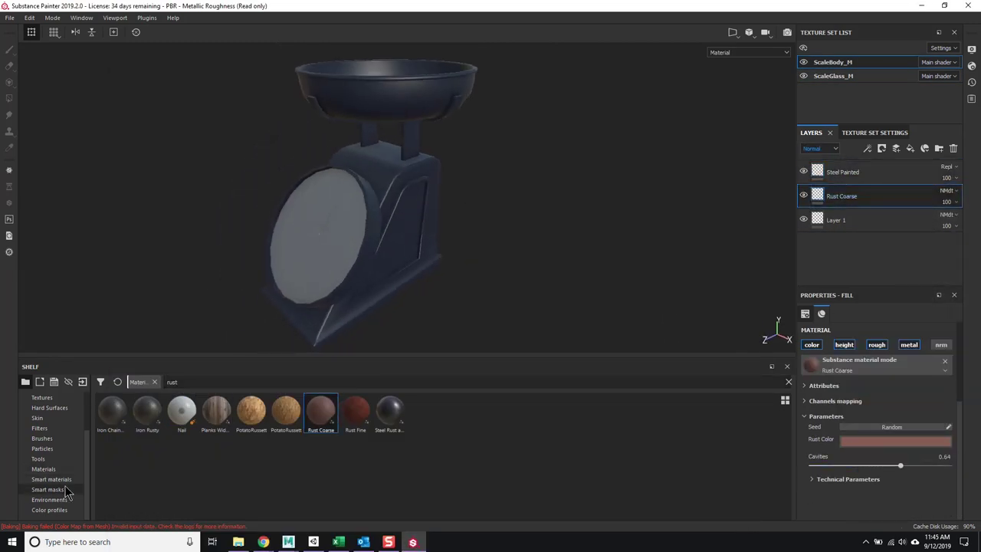
pyautogui.click(68, 491)
pyautogui.click(843, 171)
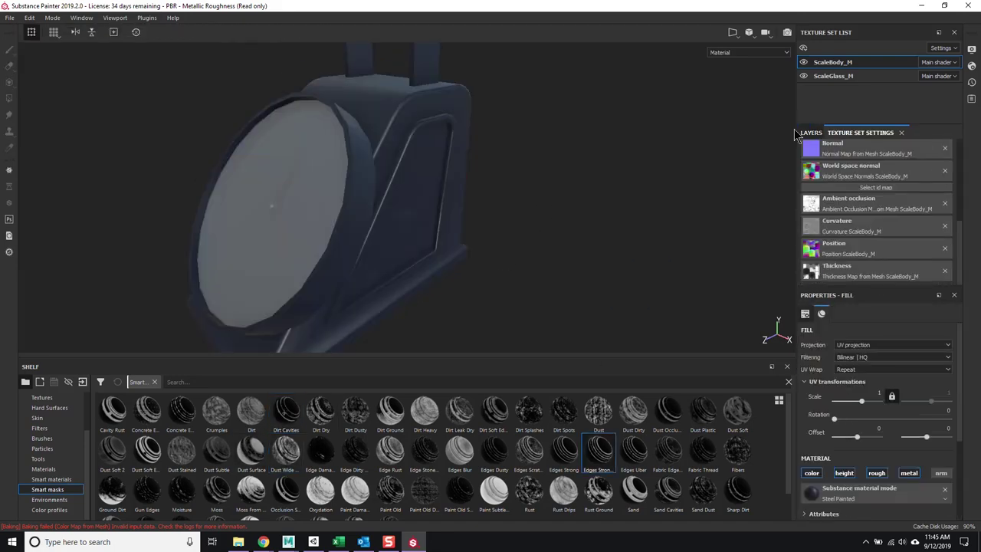
pyautogui.click(811, 133)
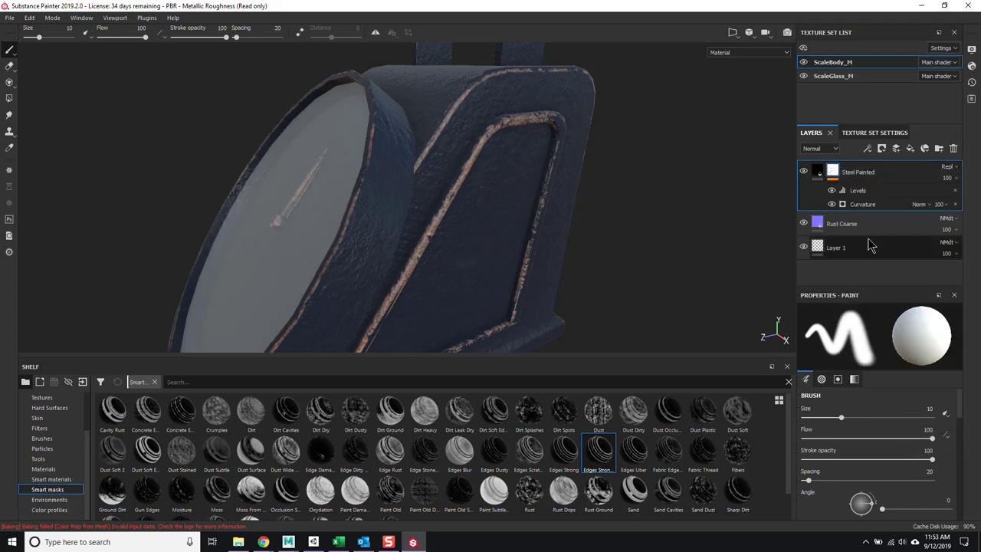
pyautogui.rightClick(839, 219)
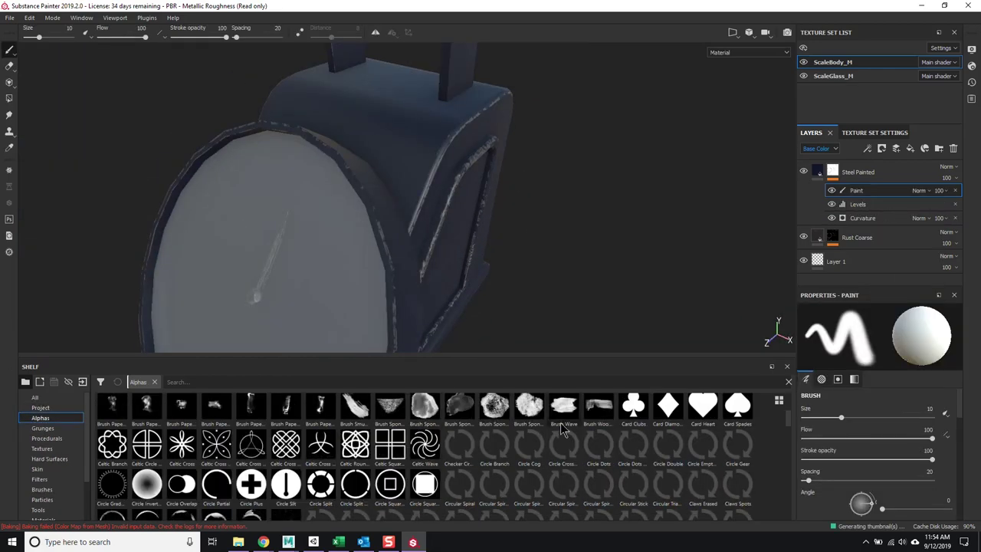
# - Choose the Dirt Spots alpha and paint wear spots on the scale's side panel in the Steel Painted mask
pyautogui.click(779, 399)
pyautogui.click(791, 436)
pyautogui.scroll(-3, 429, 452)
pyautogui.click(736, 430)
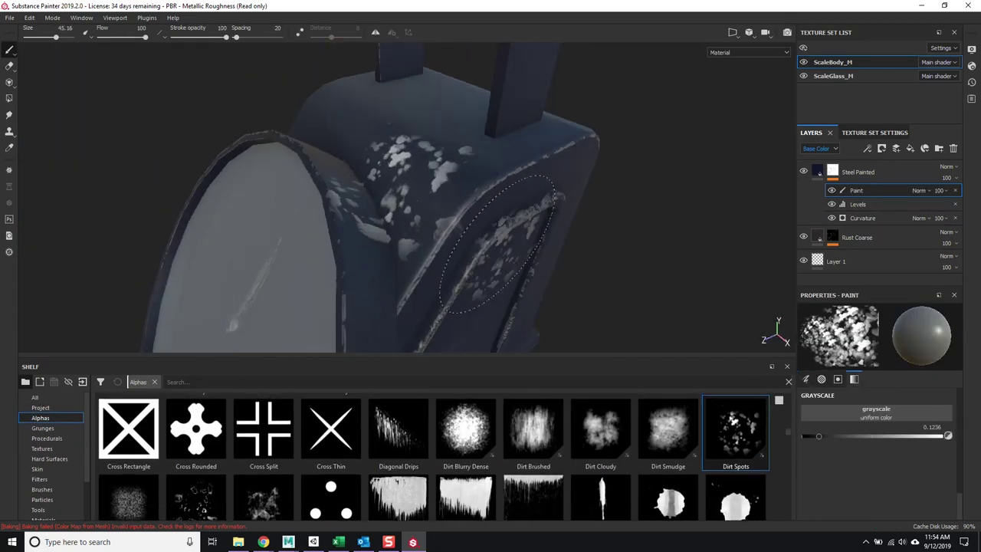
pyautogui.moveTo(495, 244)
pyautogui.mouseDown()
pyautogui.moveTo(429, 229)
pyautogui.moveTo(498, 307)
pyautogui.mouseUp()
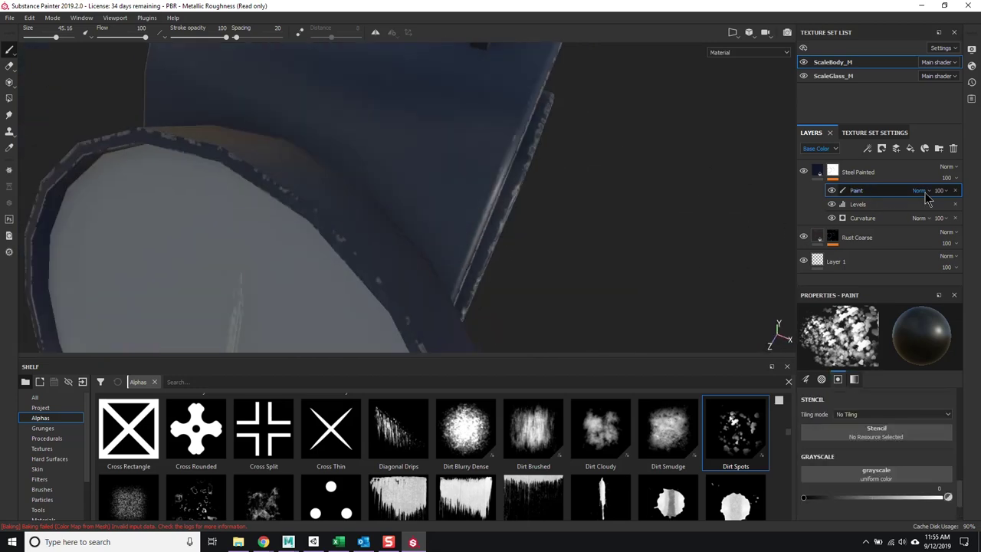
# - Remove the mask from the Rust Coarse layer and reselect the paint effect in the Steel Painted mask
pyautogui.scroll(5, 888, 448)
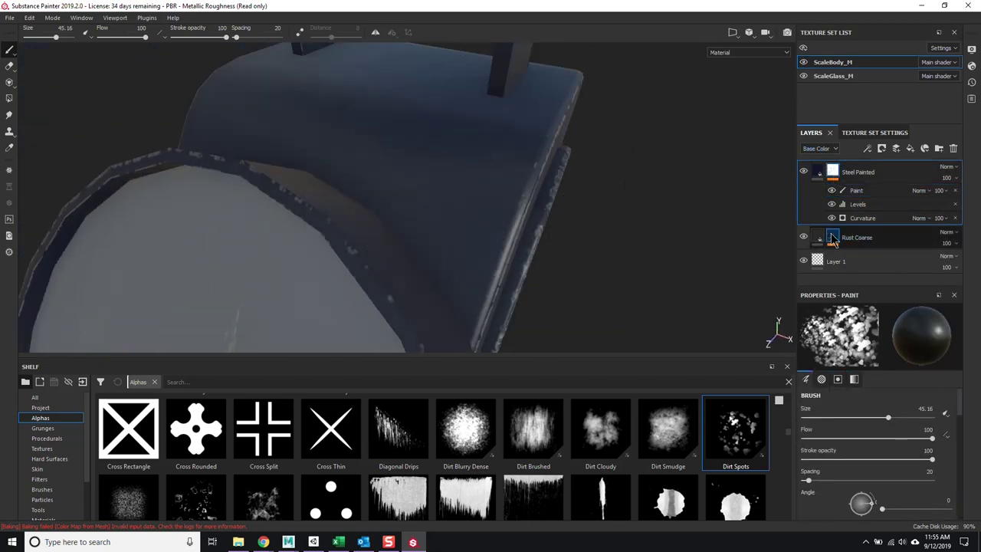
pyautogui.rightClick(832, 239)
pyautogui.click(856, 190)
pyautogui.moveTo(475, 215)
pyautogui.keyDown('alt'); pyautogui.mouseDown()
pyautogui.moveTo(449, 230)
pyautogui.moveTo(437, 176)
pyautogui.moveTo(486, 192)
pyautogui.moveTo(426, 191)
pyautogui.mouseUp(); pyautogui.keyUp('alt')
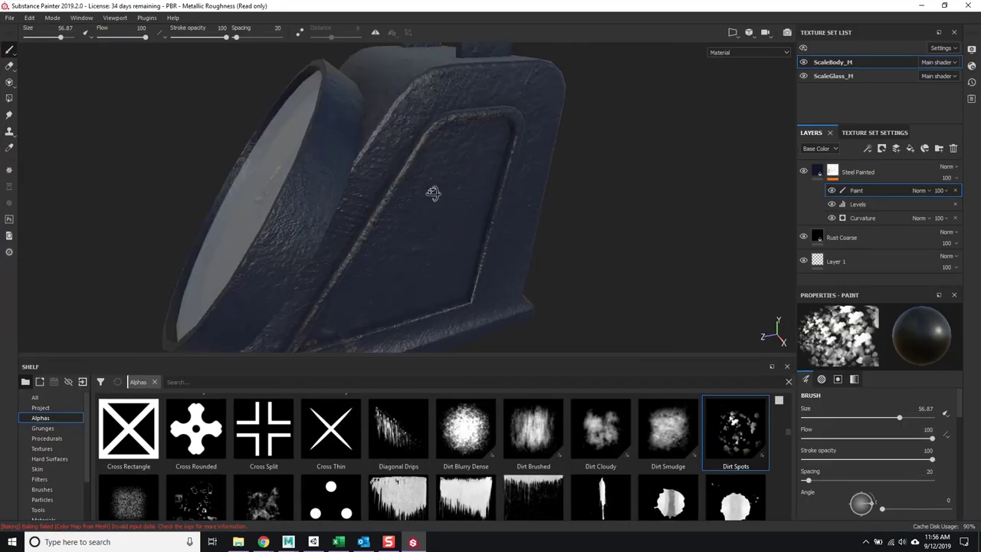
# - Add the Glass Scale Formation material as a fill layer in the ScaleGlass_M texture set
pyautogui.keyDown('alt'); pyautogui.moveTo(433, 193); pyautogui.dragTo(491, 87); pyautogui.keyUp('alt')
pyautogui.click(835, 76)
pyautogui.moveTo(197, 427); pyautogui.dragTo(853, 197)
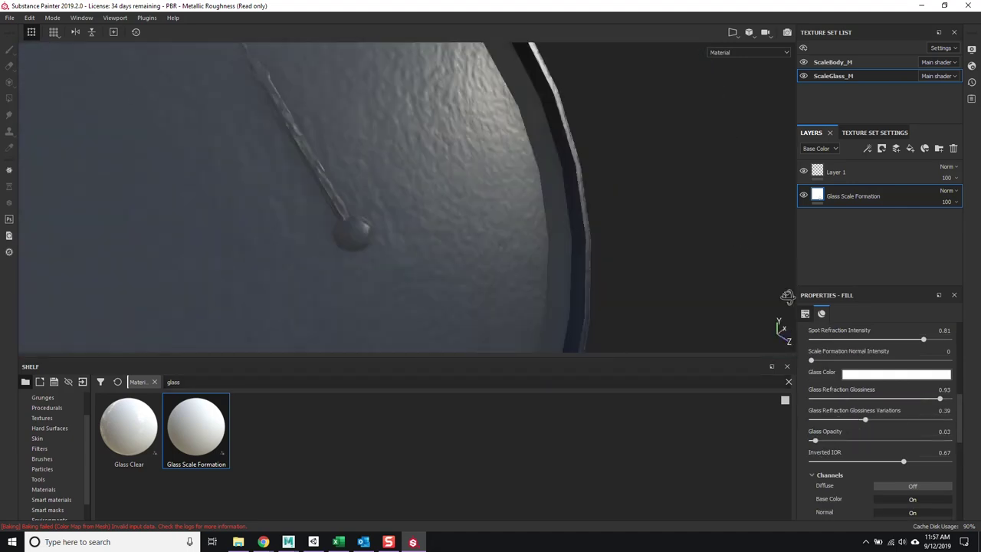
# - Tune the dial glass to refraction glossiness 0.95, glossiness variations 0.45, glass opacity 0.87 and inverted IOR 0.2
pyautogui.keyDown('alt'); pyautogui.moveTo(414, 230); pyautogui.dragTo(466, 274); pyautogui.keyUp('alt')
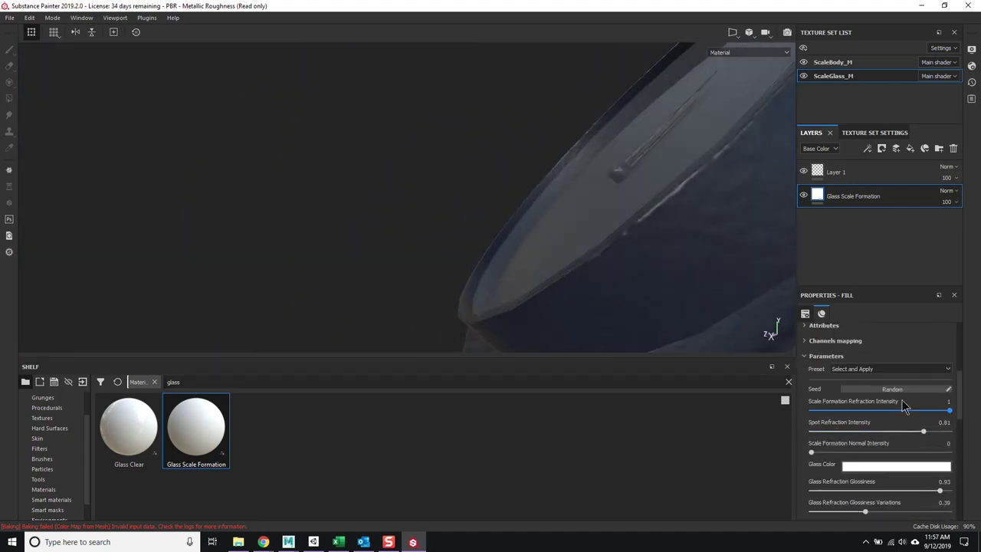
pyautogui.scroll(-5, 889, 414)
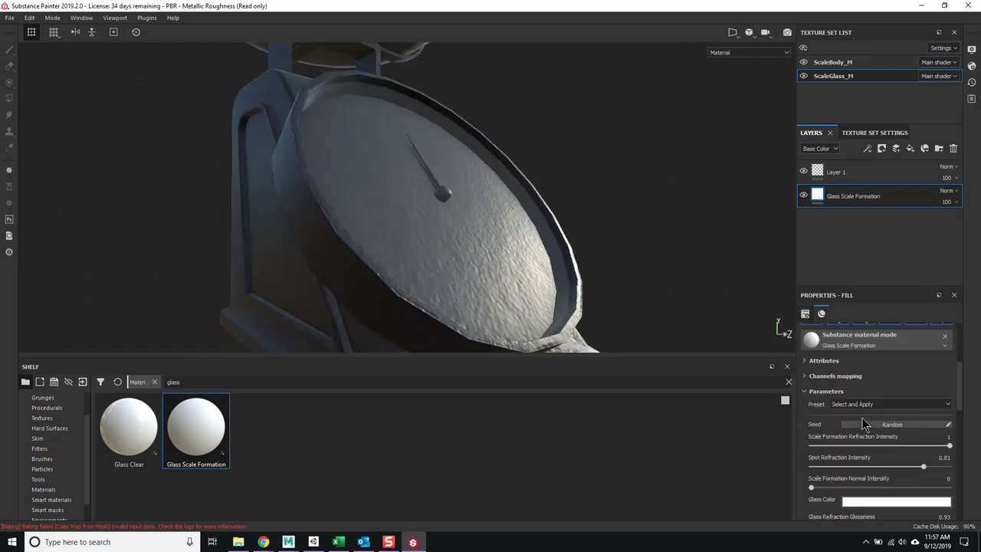
pyautogui.scroll(-5, 862, 418)
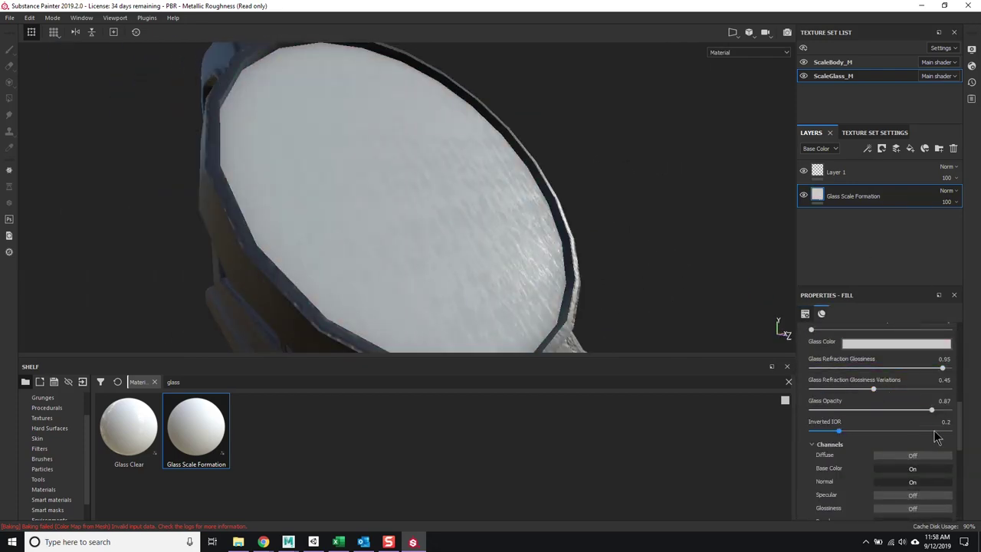
pyautogui.scroll(3, 931, 440)
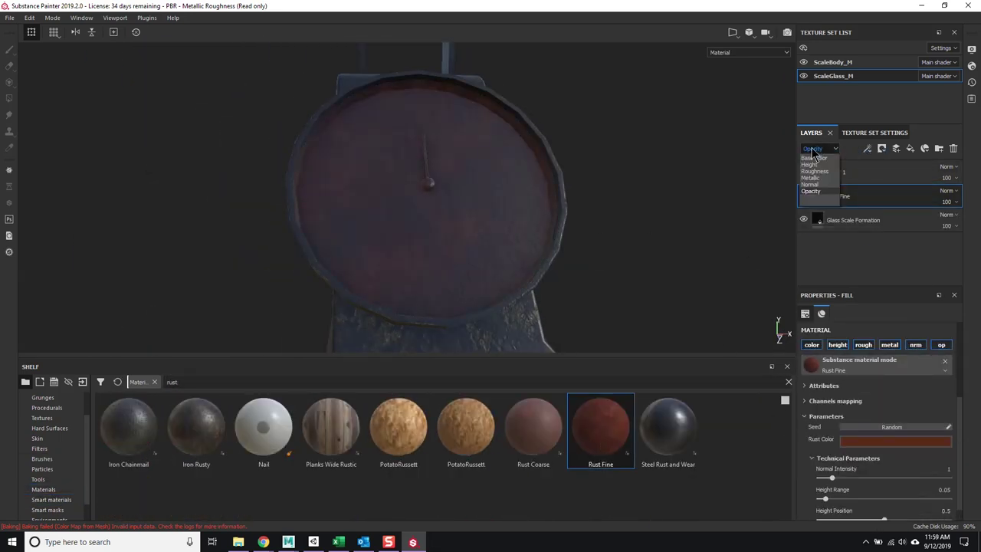
# - Check the shader assignment of ScaleGlass_M and look through the history, shader and display settings
pyautogui.keyDown('alt'); pyautogui.moveTo(648, 271); pyautogui.dragTo(690, 253); pyautogui.keyUp('alt')
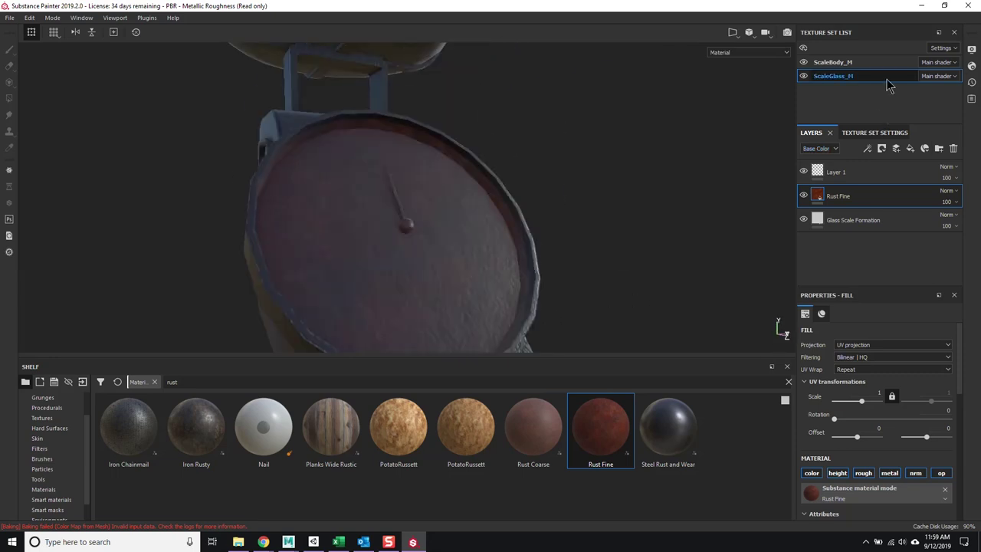
pyautogui.click(937, 76)
pyautogui.scroll(-3, 881, 191)
pyautogui.click(971, 82)
pyautogui.click(971, 65)
pyautogui.click(971, 48)
pyautogui.press('Escape')
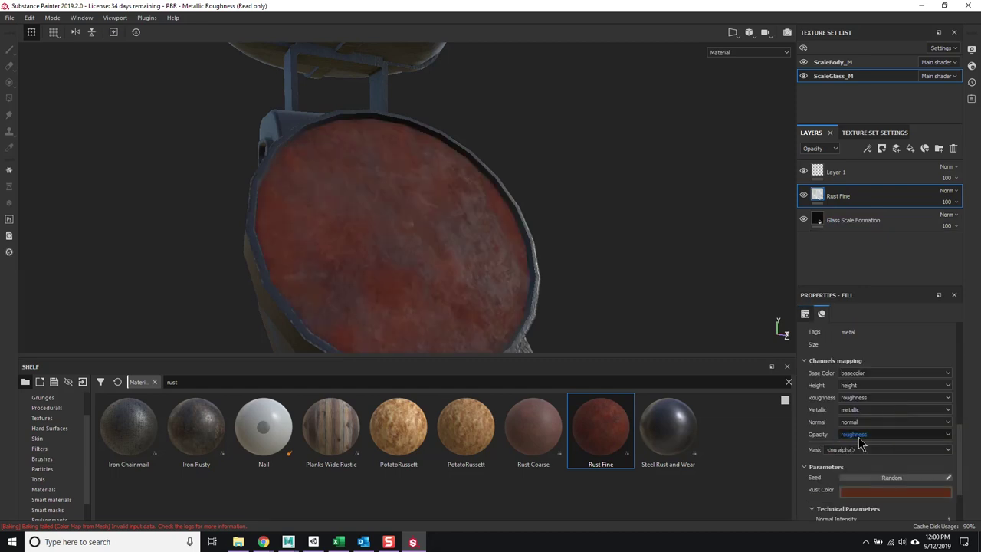
# - Apply the Cavity Rust smart mask to the Rust Fine layer of the glass
pyautogui.click(873, 419)
pyautogui.scroll(-1, 54, 471)
pyautogui.click(48, 489)
pyautogui.moveTo(128, 429); pyautogui.dragTo(842, 196)
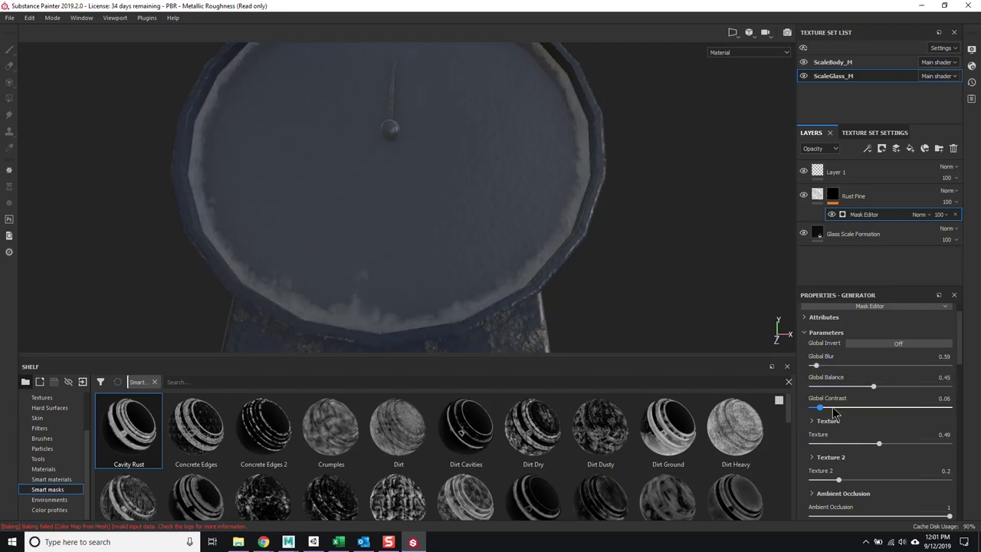
# - Set the Rust Fine mask's global balance to 0.33 and global contrast to 0.24 and check the glass rim
pyautogui.keyDown('alt'); pyautogui.moveTo(587, 252); pyautogui.dragTo(597, 230); pyautogui.keyUp('alt')
pyautogui.moveTo(909, 407); pyautogui.dragTo(843, 407)
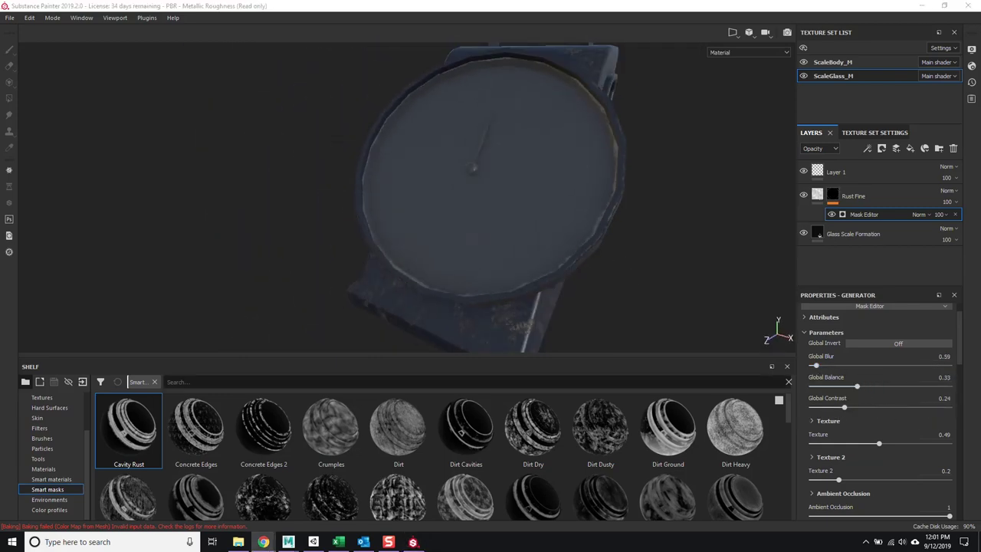
pyautogui.moveTo(537, 215)
pyautogui.keyDown('alt'); pyautogui.mouseDown()
pyautogui.moveTo(506, 189)
pyautogui.moveTo(567, 254)
pyautogui.moveTo(495, 232)
pyautogui.moveTo(453, 274)
pyautogui.mouseUp(); pyautogui.keyUp('alt')
pyautogui.keyDown('ctrl'); pyautogui.keyDown('alt'); pyautogui.rightClick(495, 232); pyautogui.keyUp('alt'); pyautogui.keyUp('ctrl')
pyautogui.keyDown('alt'); pyautogui.moveTo(453, 274); pyautogui.dragTo(460, 307, button='right'); pyautogui.keyUp('alt')
# - Open the Curvature generator of the Steel Painted mask and inspect the worn edges on the scale body
pyautogui.click(862, 218)
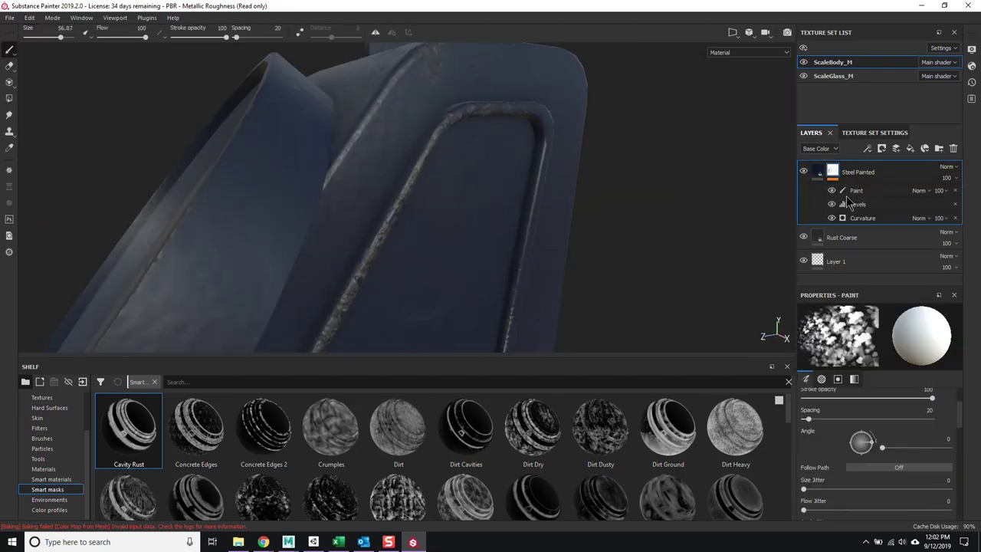
pyautogui.moveTo(537, 253)
pyautogui.keyDown('alt'); pyautogui.mouseDown()
pyautogui.moveTo(490, 260)
pyautogui.moveTo(499, 269)
pyautogui.mouseUp(); pyautogui.keyUp('alt')
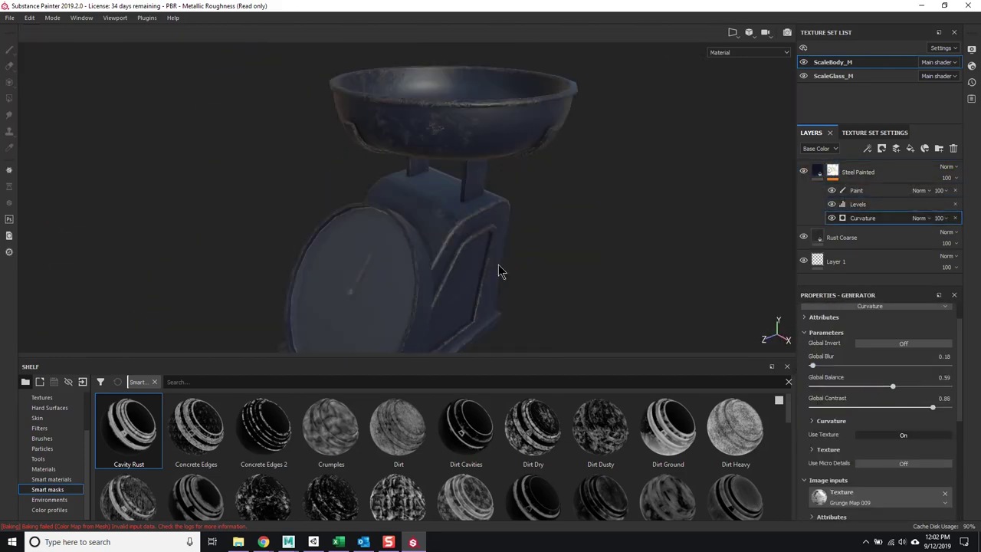
pyautogui.keyDown('alt'); pyautogui.moveTo(499, 269); pyautogui.dragTo(506, 253, button='right'); pyautogui.keyUp('alt')
# - Change the Steel Painted layer's paint colour to a muted dark blue and check it from several sides
pyautogui.click(858, 171)
pyautogui.click(903, 355)
pyautogui.moveTo(490, 229)
pyautogui.keyDown('alt'); pyautogui.mouseDown()
pyautogui.moveTo(459, 276)
pyautogui.moveTo(475, 253)
pyautogui.mouseUp(); pyautogui.keyUp('alt')
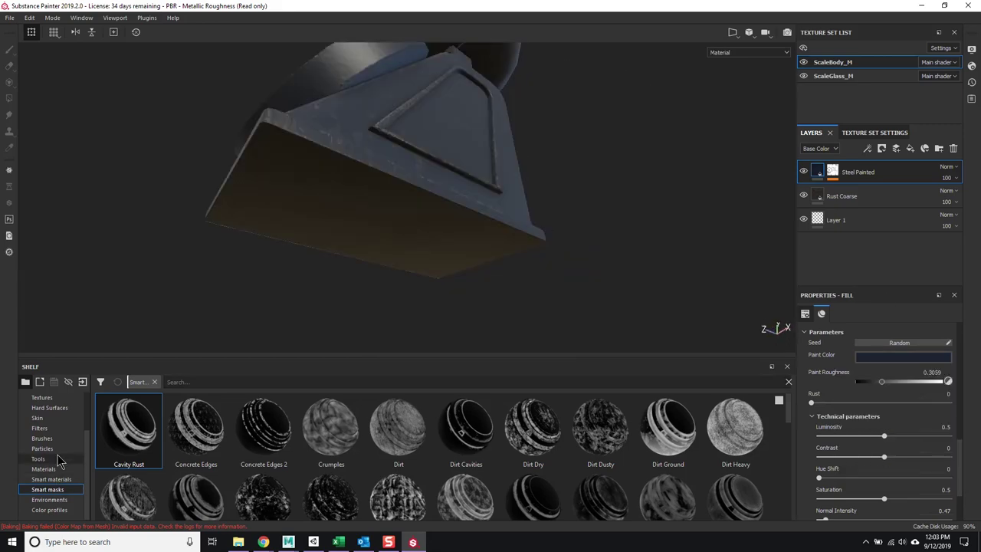
pyautogui.keyDown('alt'); pyautogui.moveTo(475, 253); pyautogui.dragTo(490, 215, button='right'); pyautogui.keyUp('alt')
# - Add a second paint effect at the top of the Steel Painted mask
pyautogui.click(862, 189)
pyautogui.rightClick(834, 171)
pyautogui.click(853, 190)
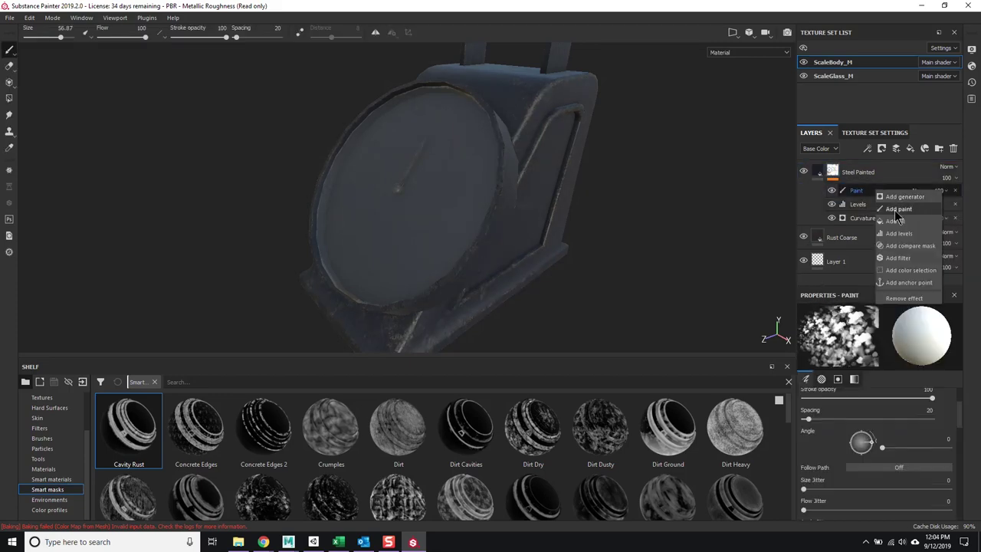
pyautogui.click(890, 209)
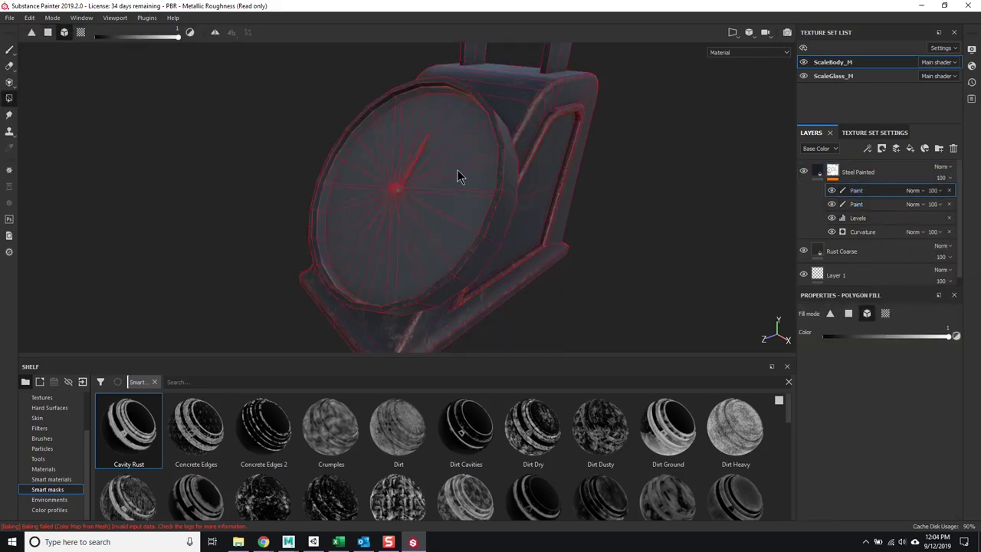
# - Polygon-fill the dial face's quads with colour 0 in the new paint effect to take the painted steel off it
pyautogui.press('4')
pyautogui.click(848, 313)
pyautogui.keyDown('alt'); pyautogui.moveTo(383, 230); pyautogui.dragTo(345, 230); pyautogui.keyUp('alt')
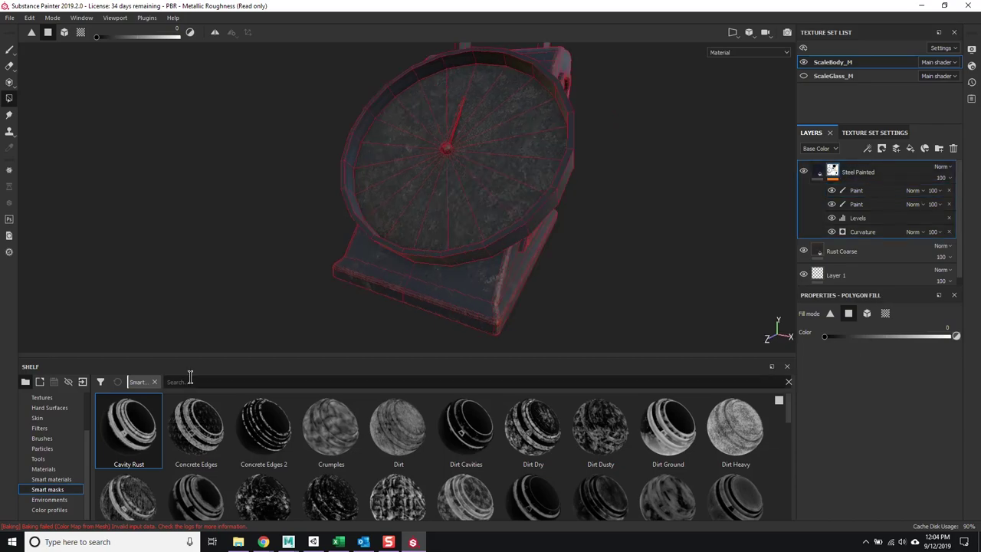
# - Add the Paper Parchment Worn material, found by searching for "paper", as a top layer with a black mask
pyautogui.click(42, 468)
pyautogui.click(184, 381)
pyautogui.write('paper')
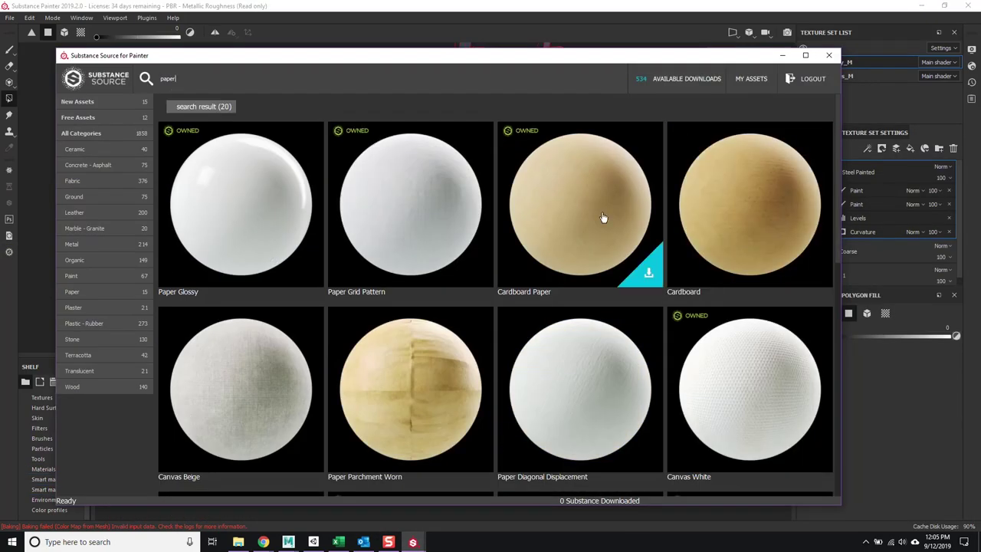
pyautogui.scroll(-3, 448, 284)
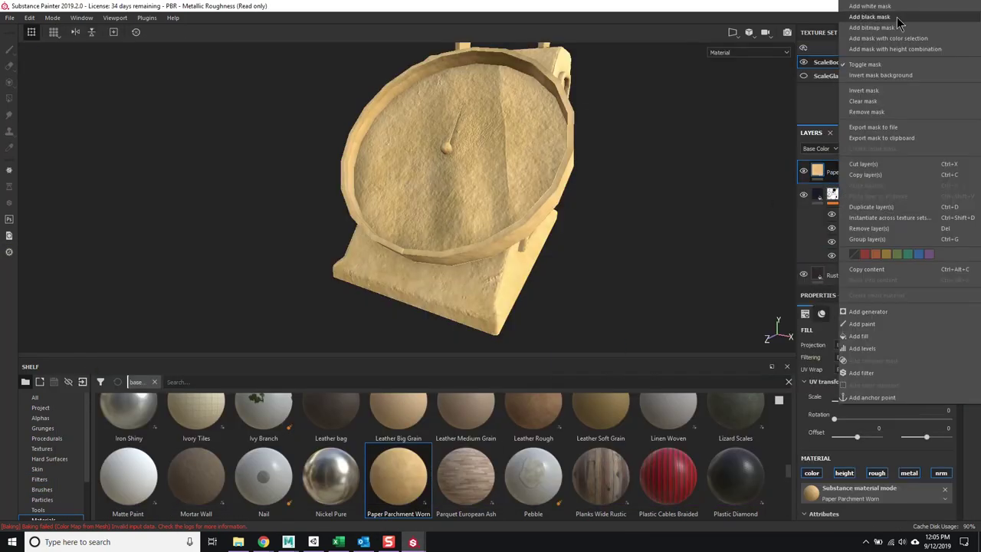
pyautogui.click(896, 17)
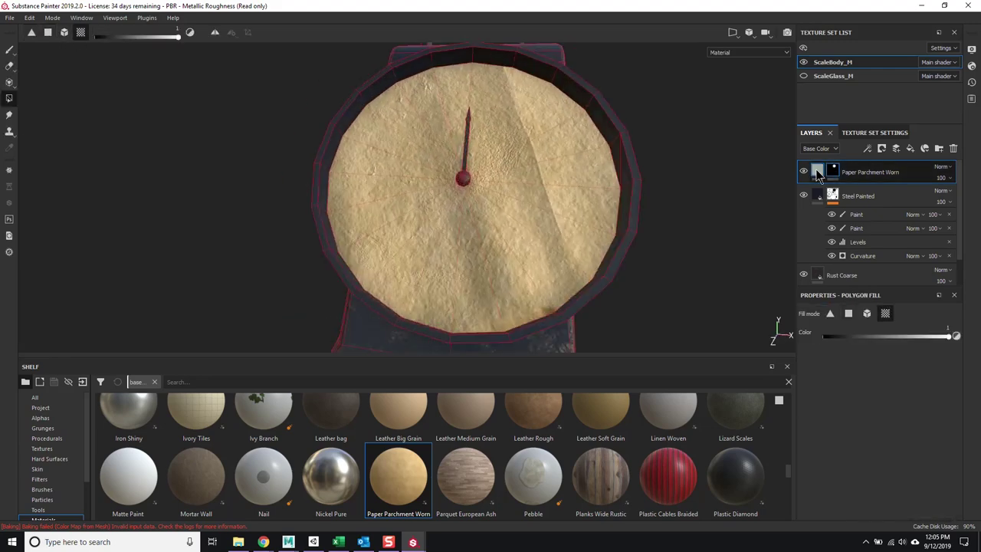
# - Adjust the Paper Parchment Worn fill parameters to give the dial a paler, less aged paper
pyautogui.click(817, 170)
pyautogui.scroll(5, 876, 417)
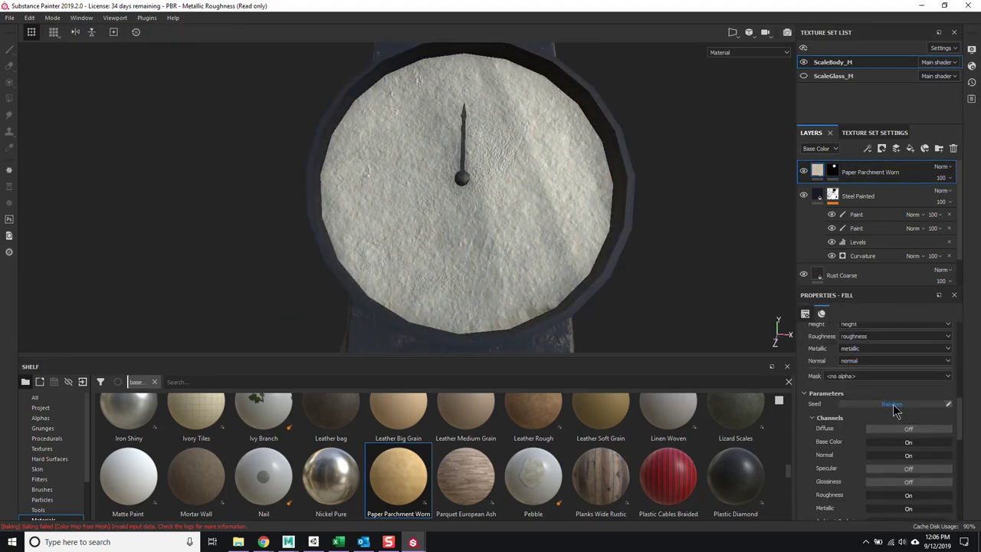
pyautogui.moveTo(879, 395)
pyautogui.mouseDown()
pyautogui.moveTo(867, 395)
pyautogui.moveTo(893, 394)
pyautogui.mouseUp()
pyautogui.scroll(-5, 891, 460)
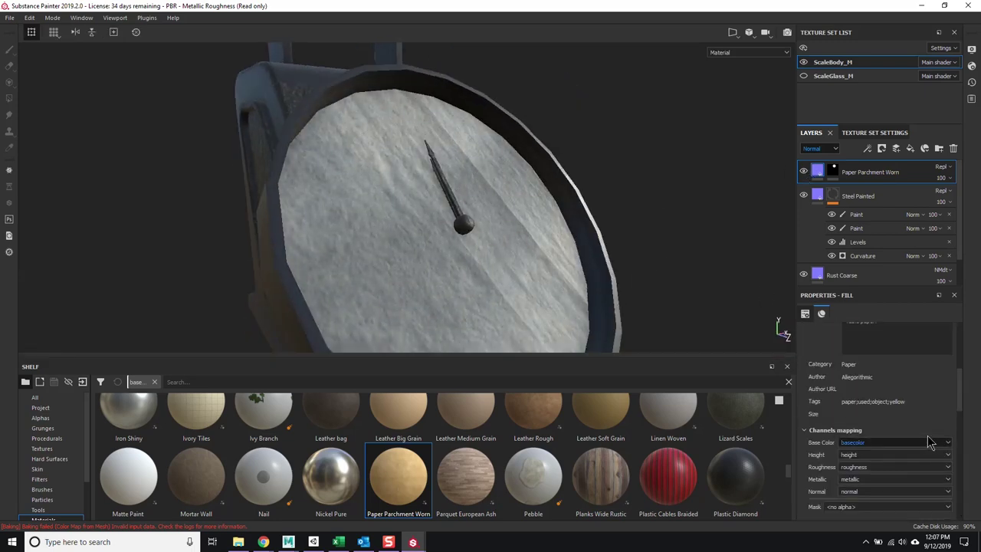
pyautogui.scroll(-5, 887, 444)
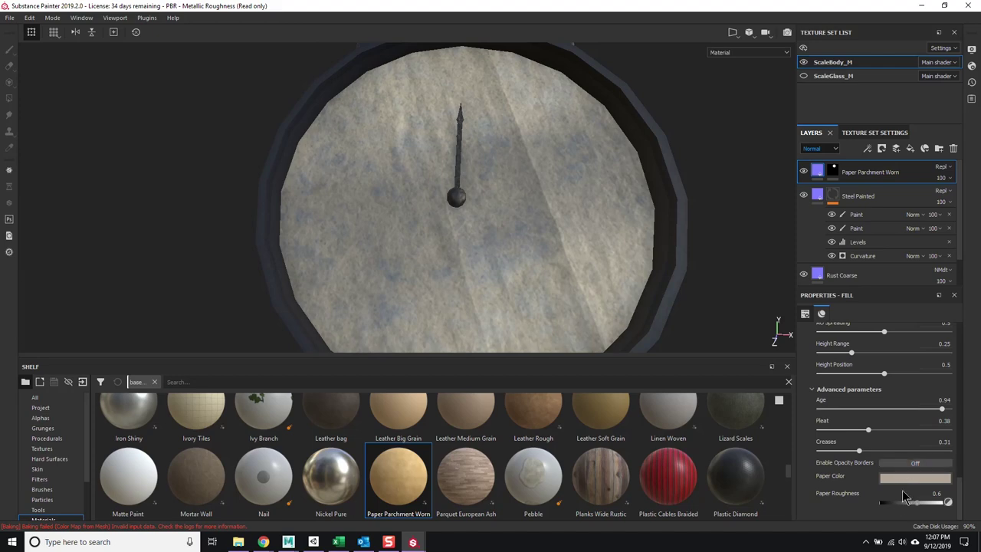
pyautogui.click(878, 408)
# - Add another Paper Parchment Worn layer with a black mask and choose a brush for painting the mask
pyautogui.moveTo(881, 170); pyautogui.dragTo(881, 172)
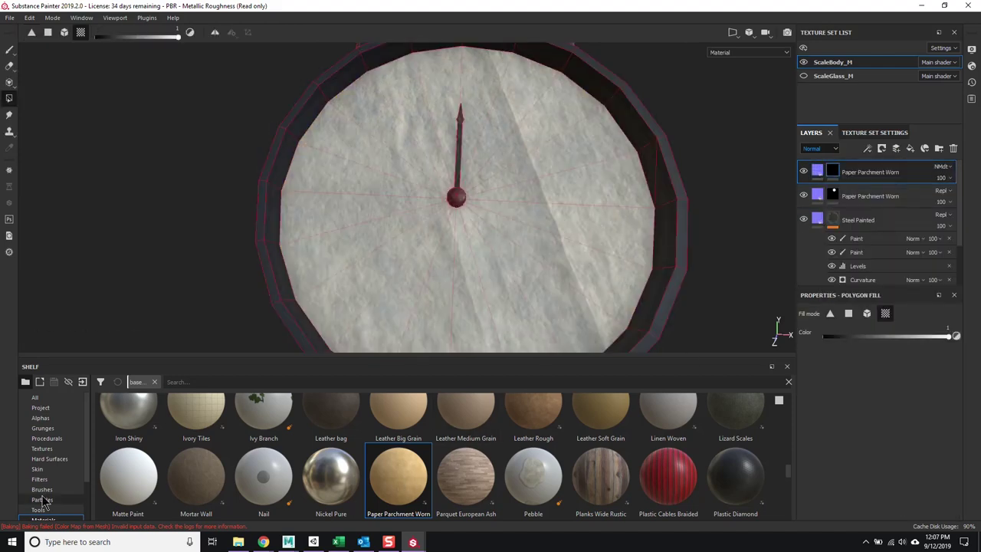
pyautogui.click(42, 437)
pyautogui.scroll(-5, 687, 490)
pyautogui.scroll(-3, 687, 490)
pyautogui.click(667, 433)
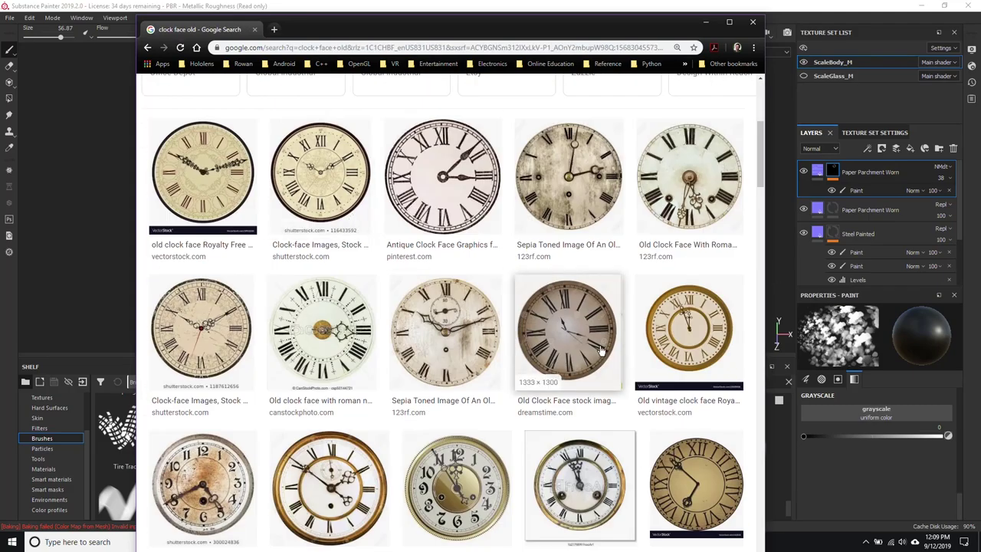
# - Switch to the browser and look through old and vintage clock face images for the dial
pyautogui.click(446, 331)
pyautogui.scroll(-5, 344, 307)
pyautogui.scroll(10, 385, 266)
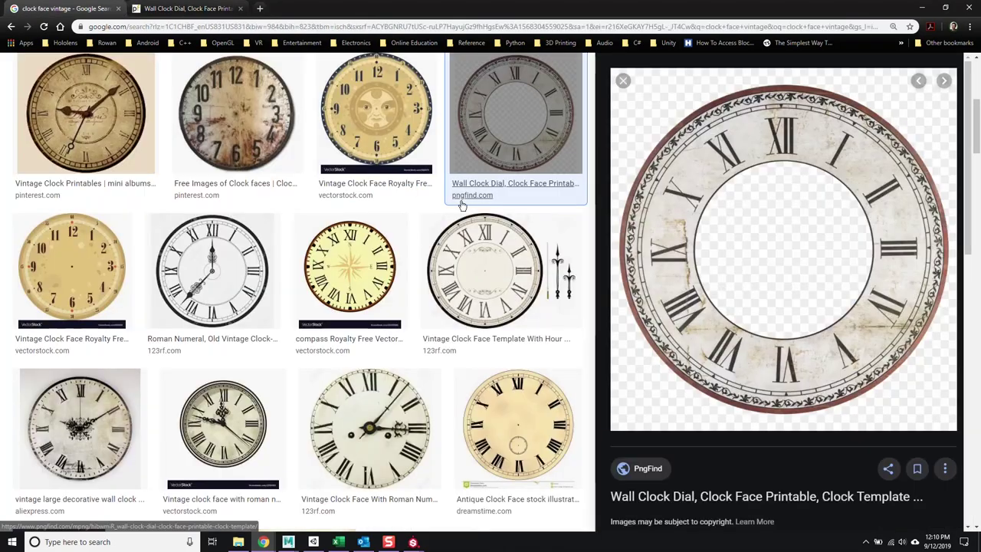
# - Open the vintage large decorative wall clock listing from the image results and look at its clock face
pyautogui.scroll(-3, 398, 218)
pyautogui.click(110, 321)
pyautogui.click(109, 322)
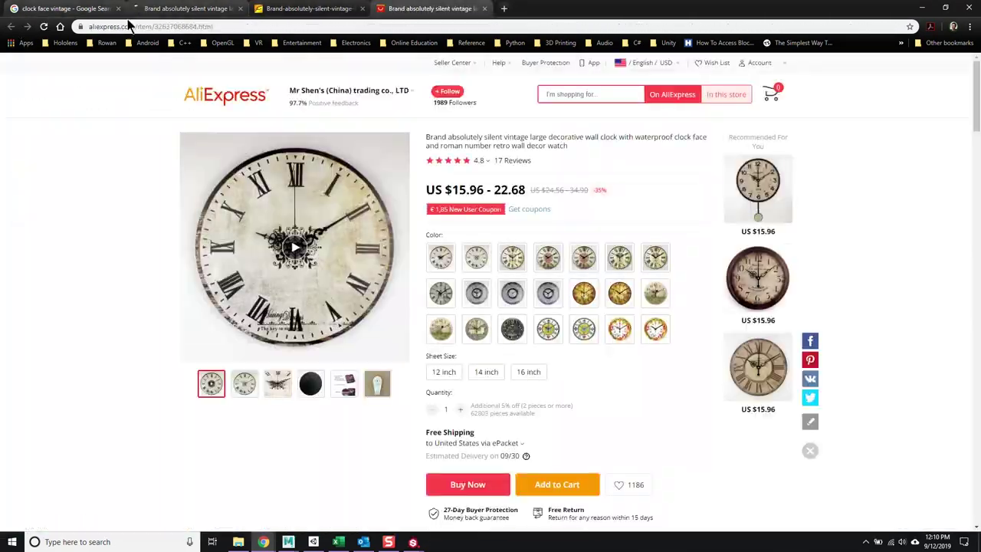
pyautogui.click(61, 8)
# - Go back to the clock face image results and open the photo of the antique metal clock face with Roman numerals
pyautogui.scroll(-5, 306, 307)
pyautogui.click(219, 329)
pyautogui.scroll(-3, 306, 307)
pyautogui.click(431, 222)
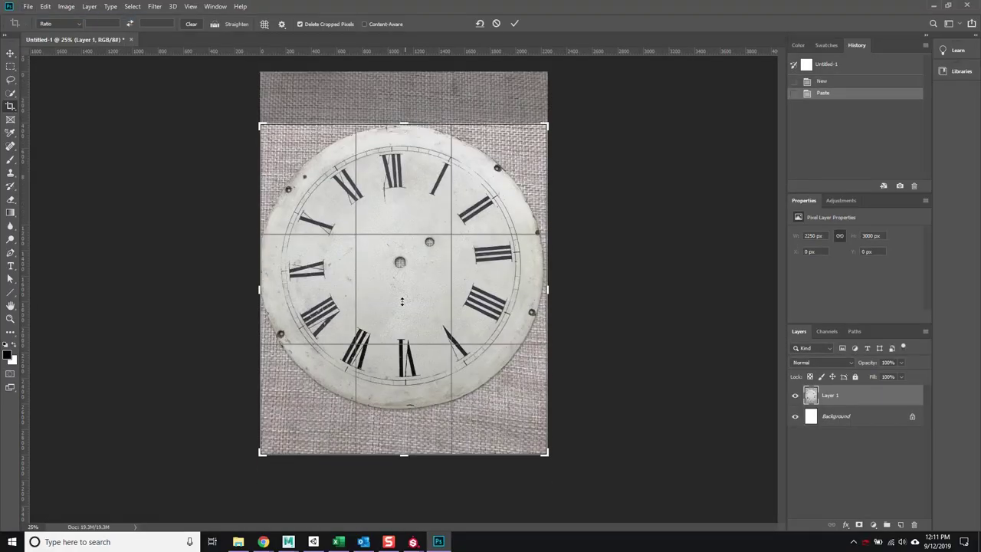
# - In Photoshop, crop the pasted clock photo to a near-square around the dial and mask the layer with a circular selection
pyautogui.press('Return')
pyautogui.moveTo(357, 244); pyautogui.dragTo(443, 334)
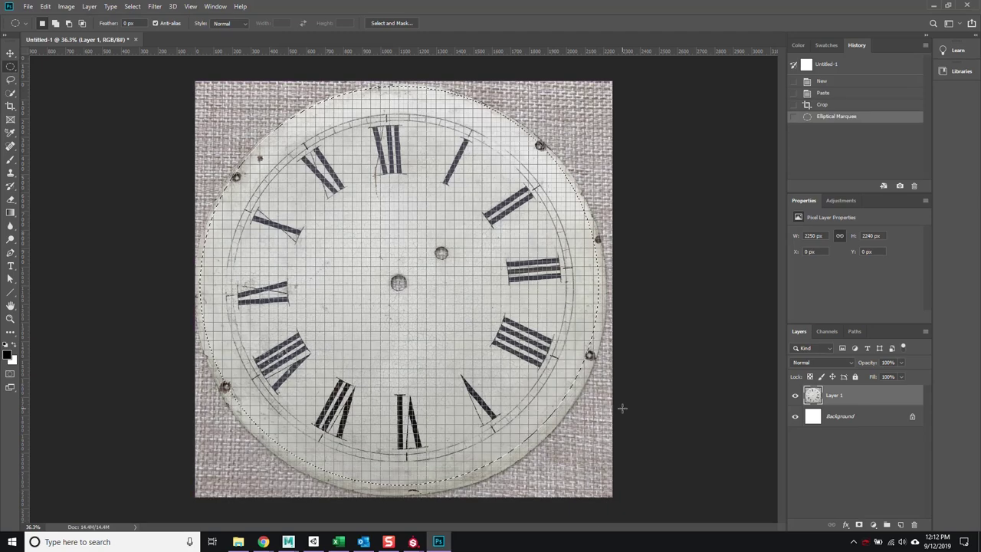
pyautogui.click(872, 524)
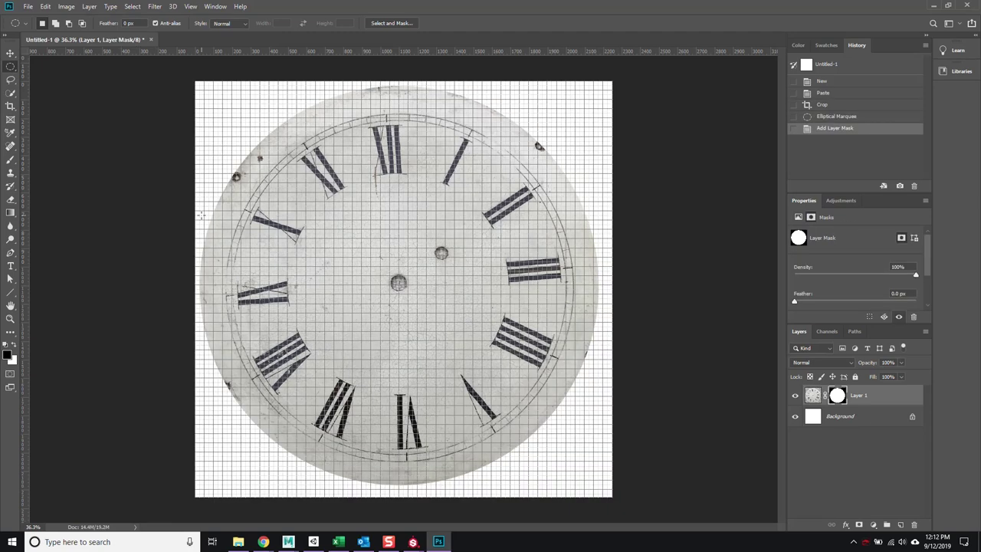
# - Hide the white Background layer and retouch the holes around the dial's rim with the Spot Healing Brush
pyautogui.click(794, 416)
pyautogui.hotkey('ctrl', "'")
pyautogui.click(15, 134)
# - Rotate the clock face clockwise by about 3.6° so the numeral XII stands upright
pyautogui.hotkey('ctrl', 't')
pyautogui.moveTo(618, 76); pyautogui.dragTo(631, 90)
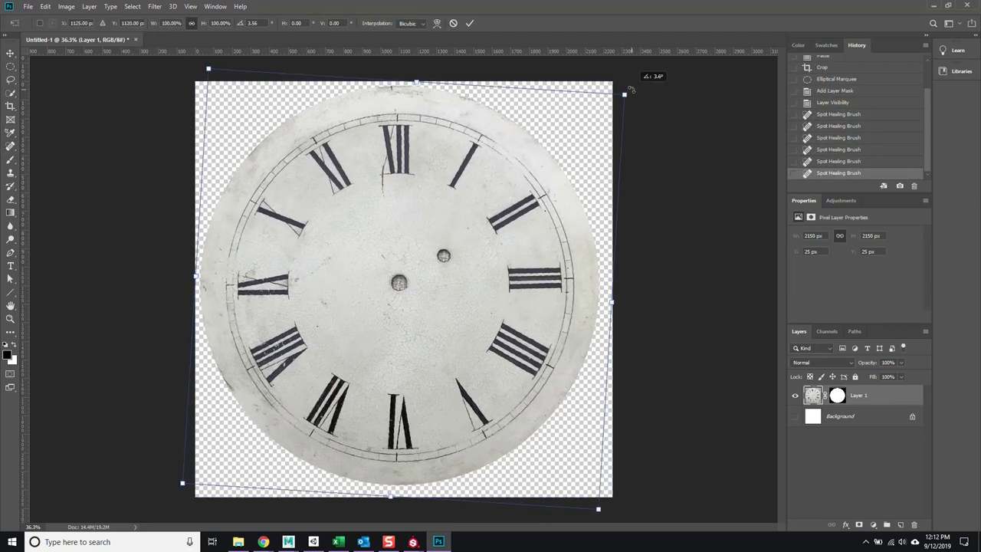
pyautogui.press('Return')
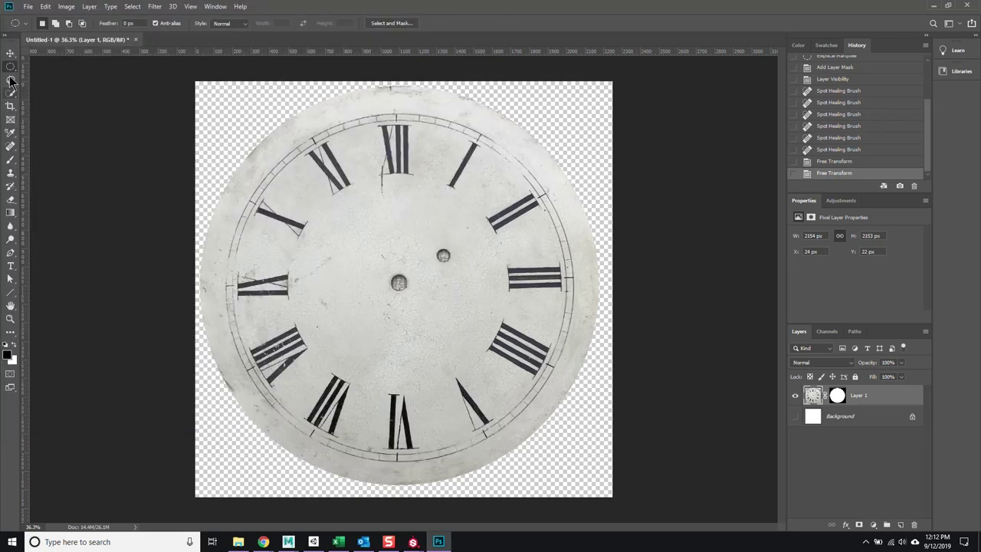
# - Show the grid and resize the image to a width of 2048 pixels
pyautogui.click(10, 66)
pyautogui.hotkey('ctrl', "'")
pyautogui.click(45, 6)
pyautogui.click(199, 332)
pyautogui.click(536, 139)
pyautogui.hotkey('ctrl', 'alt', 'i')
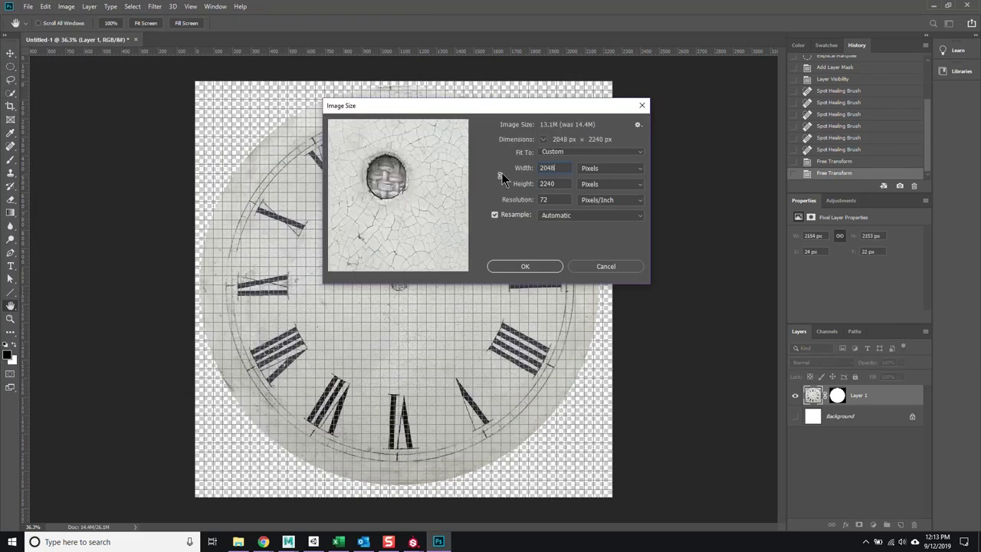
pyautogui.click(526, 268)
# - Change the canvas size to a square of 2048 × 2048 pixels
pyautogui.click(66, 6)
pyautogui.click(87, 92)
pyautogui.click(734, 110)
pyautogui.hotkey('ctrl', "'")
pyautogui.hotkey('ctrl', "'")
# - Adjust the grid spacing in the preferences to help centre the clock face on the canvas
pyautogui.click(45, 6)
pyautogui.click(199, 332)
pyautogui.doubleClick(261, 276)
pyautogui.press('Return')
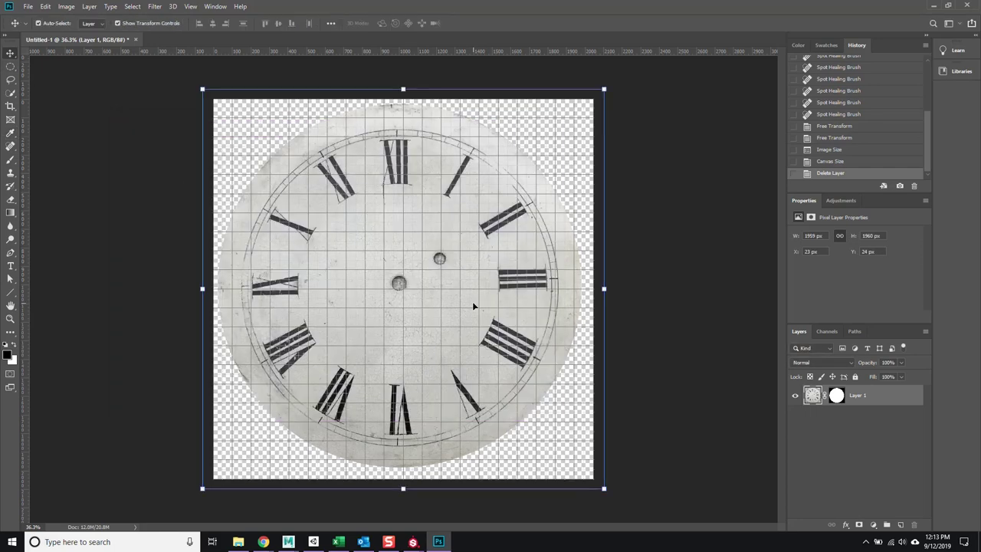
# - Replace the clock face's layer mask with a new circular mask drawn from the centre of the canvas
pyautogui.press('m')
pyautogui.keyDown('alt'); pyautogui.keyDown('shift'); pyautogui.moveTo(403, 290); pyautogui.dragTo(606, 465); pyautogui.keyUp('shift'); pyautogui.keyUp('alt')
pyautogui.moveTo(836, 395); pyautogui.dragTo(913, 524)
pyautogui.click(859, 524)
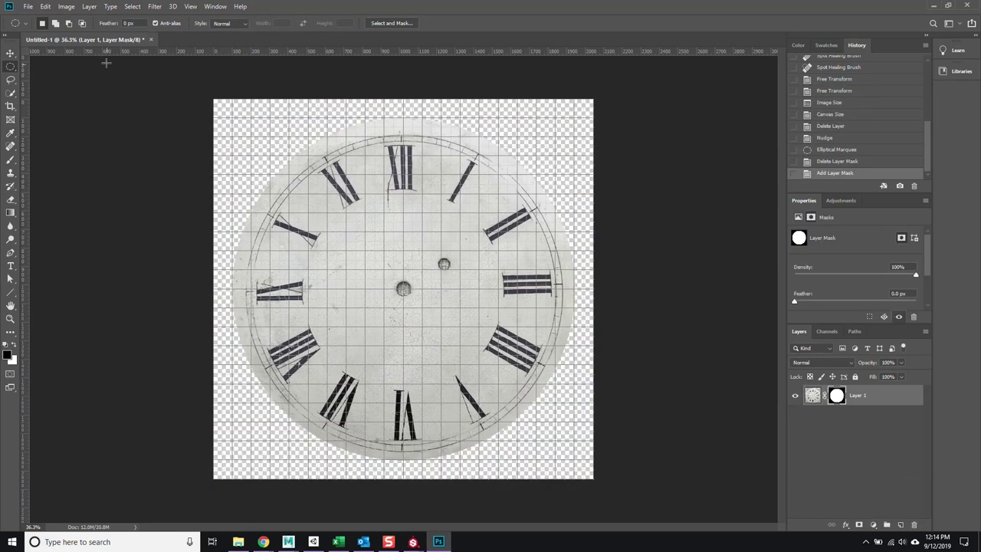
# - Duplicate the clock face layer, invert the copy and try a filter on it
pyautogui.hotkey('ctrl', "'")
pyautogui.hotkey('ctrl', 'j')
pyautogui.hotkey('ctrl', 'i')
pyautogui.click(155, 7)
pyautogui.click(305, 161)
pyautogui.moveTo(417, 265); pyautogui.dragTo(462, 266)
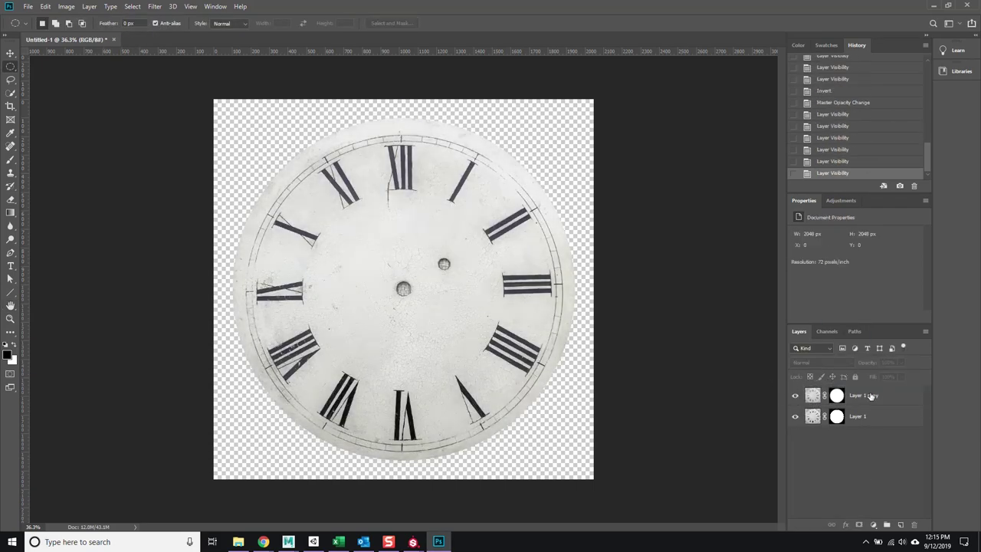
# - Crop the canvas closely around the dial and save the image as ClockFace.png in the Exports folder
pyautogui.press('c')
pyautogui.press('Return')
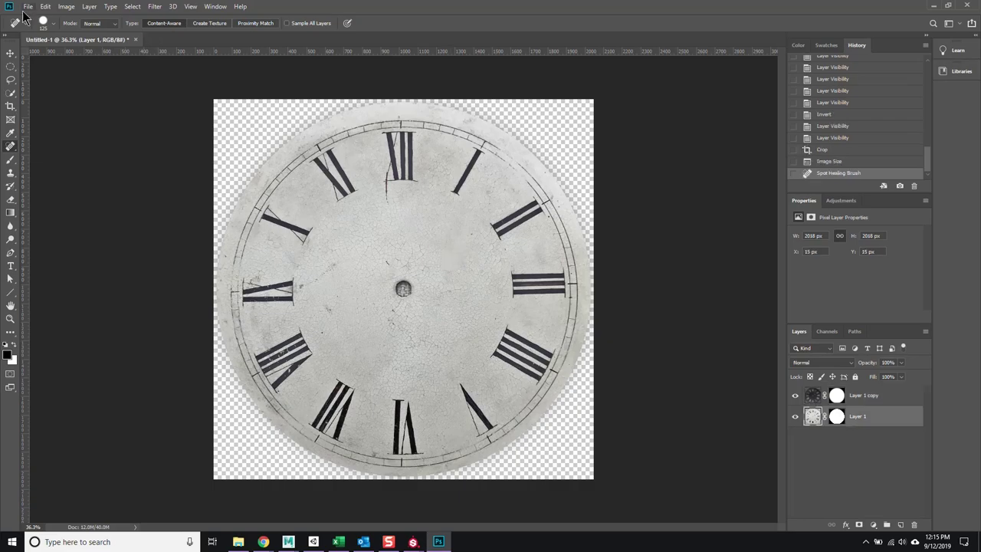
pyautogui.hotkey('ctrl', 'shift', 's')
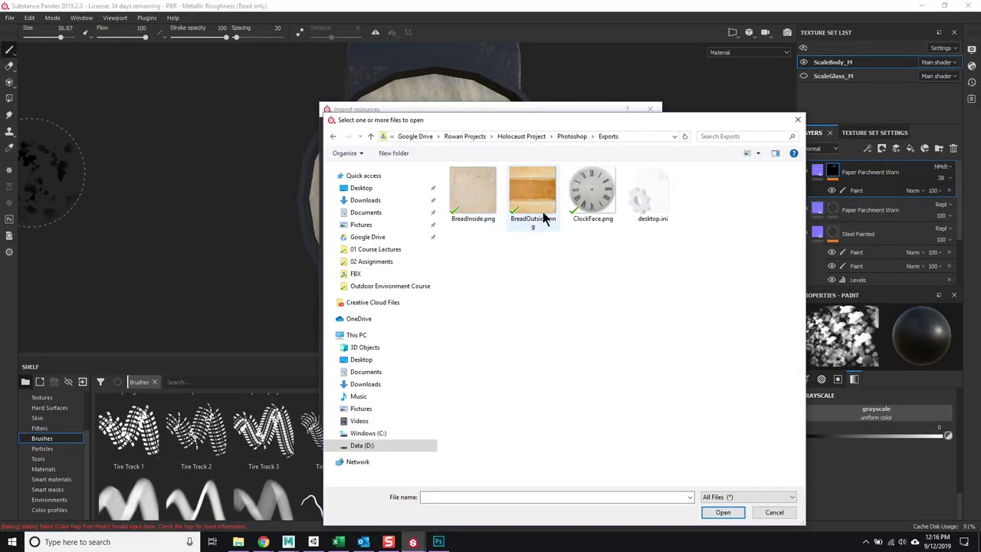
# - In Substance Painter, import ClockFace.png into the shelf as a texture resource
pyautogui.doubleClick(536, 192)
pyautogui.click(601, 164)
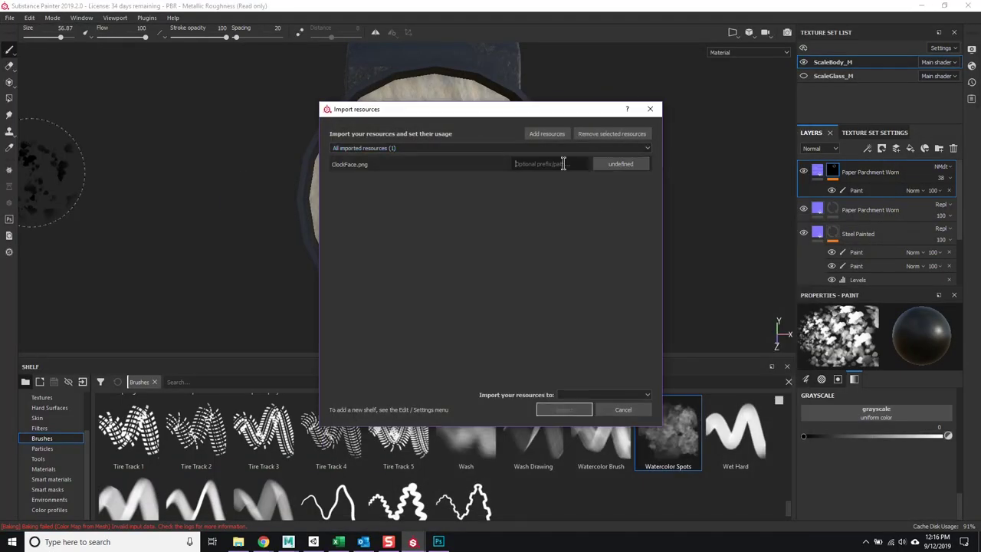
pyautogui.click(564, 410)
# - Set up a size 100 square stamp brush without an alpha, using the ClockFace texture as its base color
pyautogui.scroll(3, 887, 445)
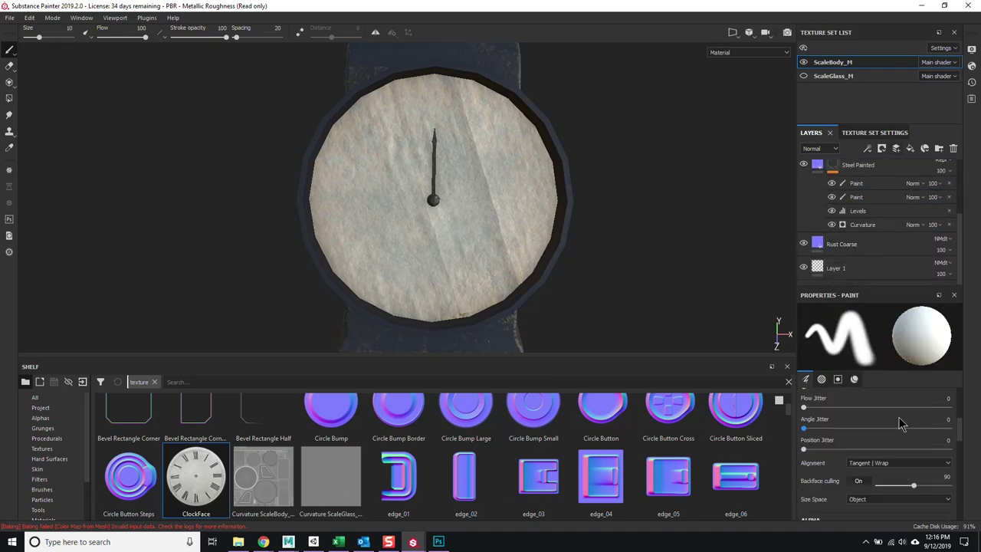
pyautogui.scroll(-5, 881, 452)
pyautogui.moveTo(628, 215)
pyautogui.keyDown('ctrl'); pyautogui.mouseDown(button='right')
pyautogui.moveTo(652, 207)
pyautogui.moveTo(643, 219)
pyautogui.mouseUp(button='right'); pyautogui.keyUp('ctrl')
pyautogui.scroll(-3, 885, 459)
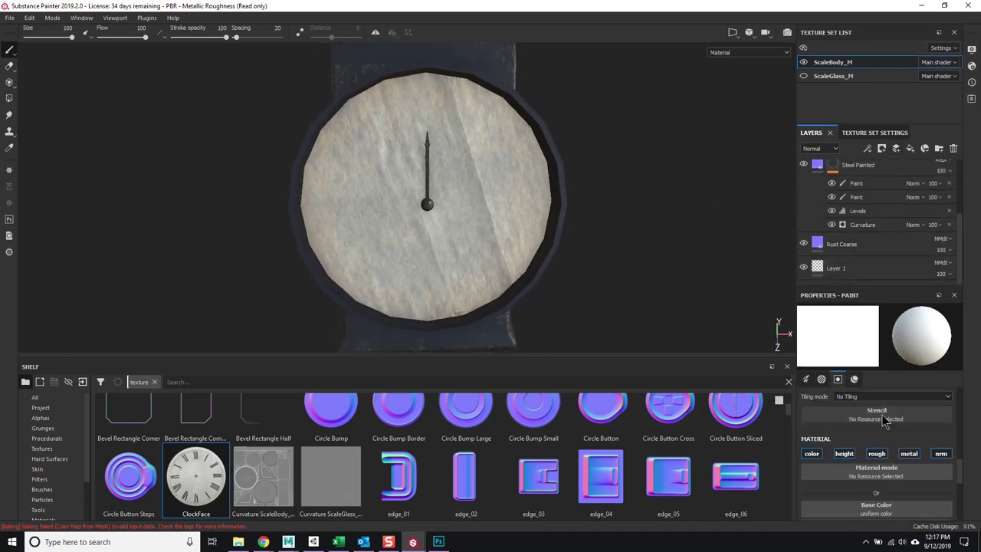
pyautogui.moveTo(885, 464); pyautogui.dragTo(885, 464)
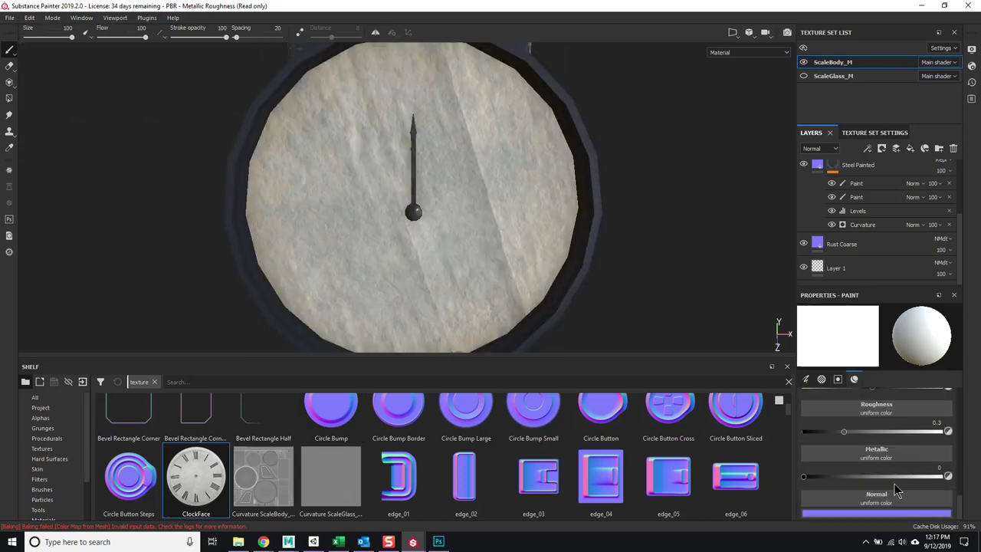
pyautogui.scroll(3, 874, 215)
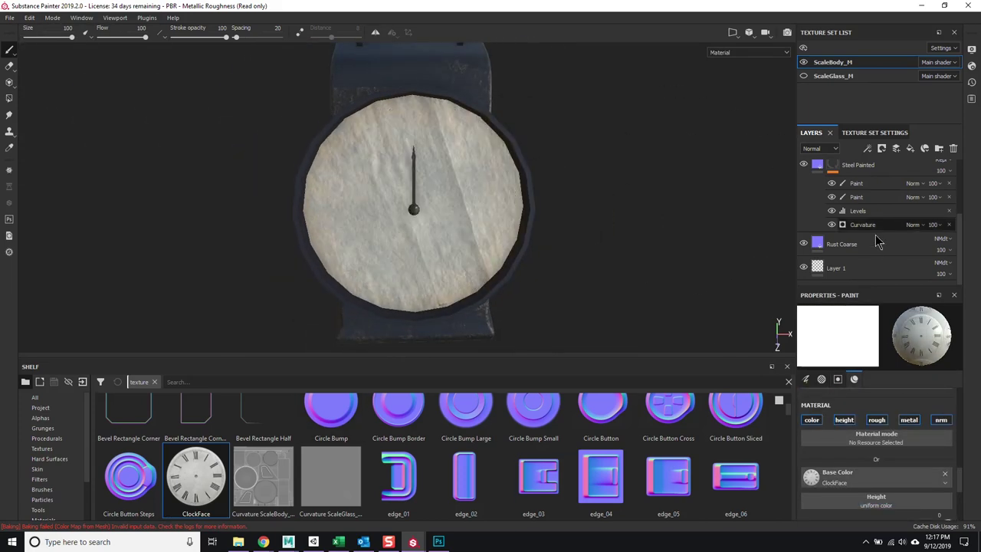
# - Set the brush alignment to Camera and size space to Viewport, and stamp the clock face centred on the dial
pyautogui.scroll(-2, 46, 459)
pyautogui.click(414, 207)
pyautogui.scroll(2, 881, 452)
pyautogui.click(881, 479)
pyautogui.click(881, 495)
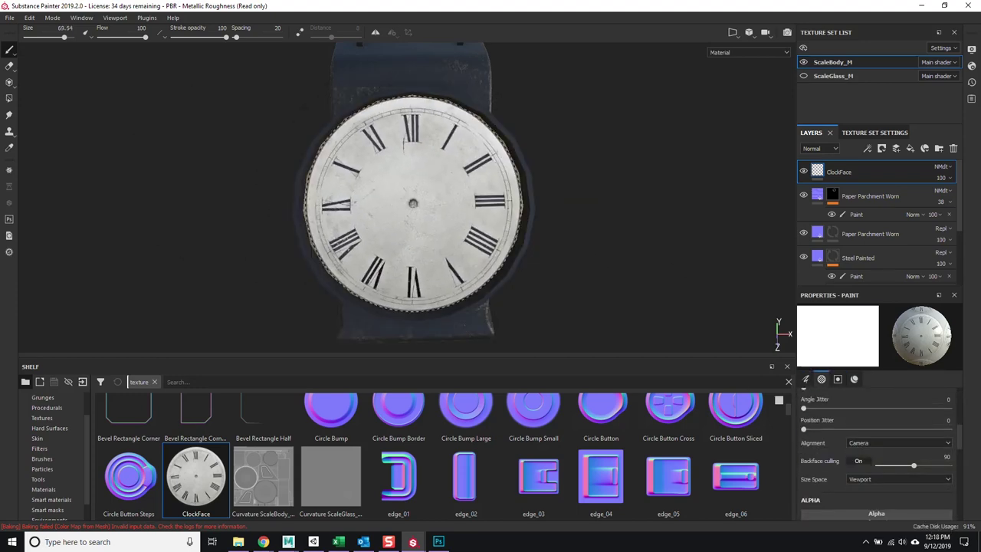
pyautogui.keyDown('ctrl'); pyautogui.moveTo(398, 204); pyautogui.dragTo(408, 208, button='right'); pyautogui.keyUp('ctrl')
pyautogui.keyDown('alt'); pyautogui.moveTo(408, 208); pyautogui.dragTo(870, 165); pyautogui.keyUp('alt')
# - Set the Age of the lower Paper Parchment Worn fill to 0
pyautogui.click(870, 233)
pyautogui.click(858, 363)
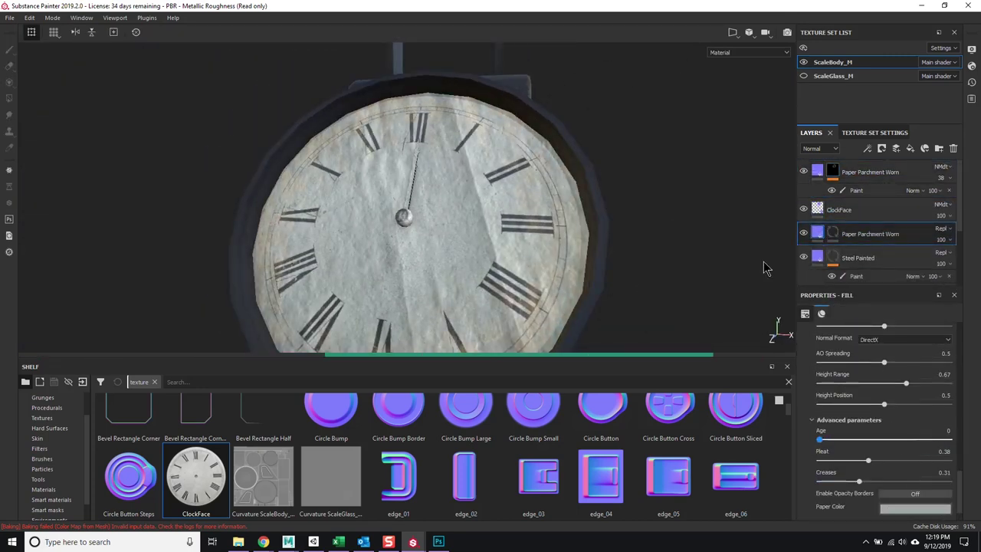
# - Set up mesh-mode Polygon Fill with black for the mask of the top Paper Parchment Worn layer
pyautogui.click(869, 171)
pyautogui.click(856, 190)
pyautogui.click(9, 98)
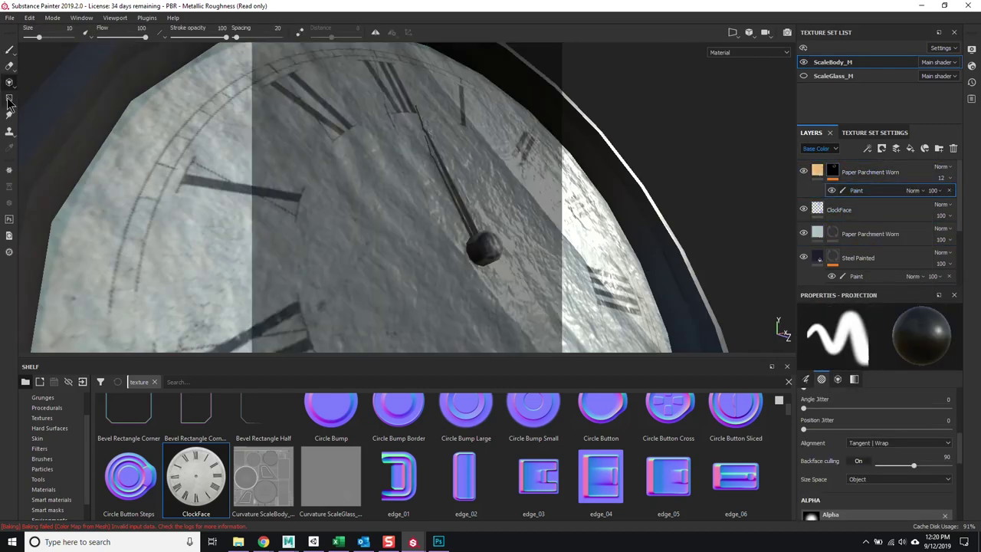
pyautogui.click(9, 100)
pyautogui.scroll(5, 473, 266)
pyautogui.click(867, 313)
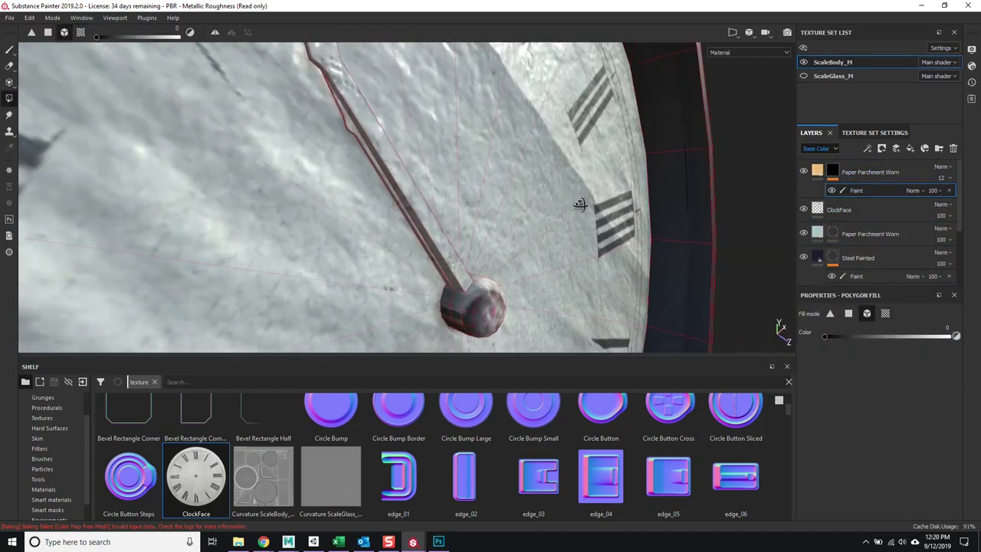
# - Add a white mask to the ClockFace layer and choose the Crystal brush
pyautogui.rightClick(838, 209)
pyautogui.click(888, 35)
pyautogui.click(802, 208)
pyautogui.scroll(1, 912, 458)
pyautogui.click(42, 458)
pyautogui.click(534, 452)
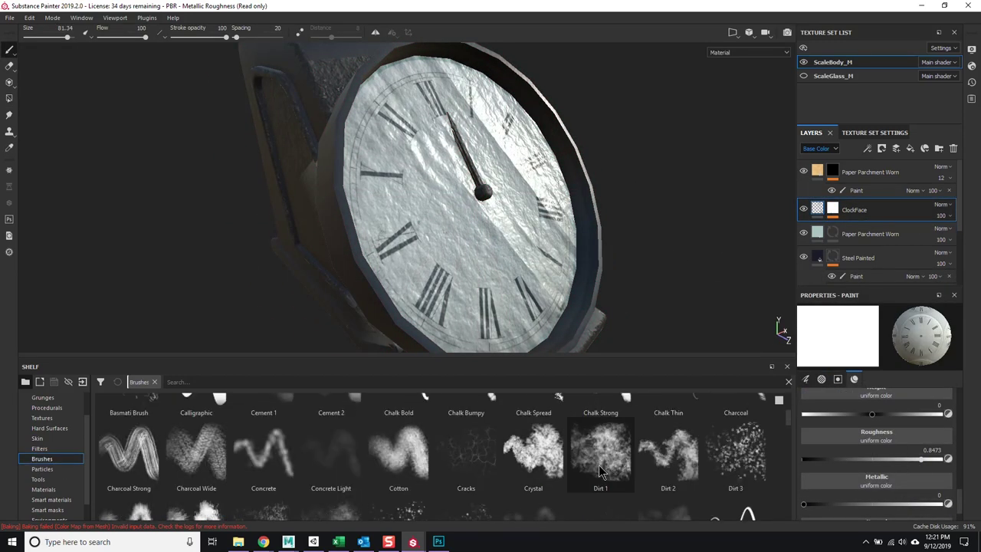
# - Try the Smudge tool on the ClockFace layer near the dial's lower rim and return to the Paint tool
pyautogui.scroll(-3, 942, 496)
pyautogui.moveTo(528, 310)
pyautogui.keyDown('alt'); pyautogui.mouseDown()
pyautogui.moveTo(740, 272)
pyautogui.moveTo(700, 230)
pyautogui.mouseUp(); pyautogui.keyUp('alt')
pyautogui.scroll(5, 701, 230)
pyautogui.press('5')
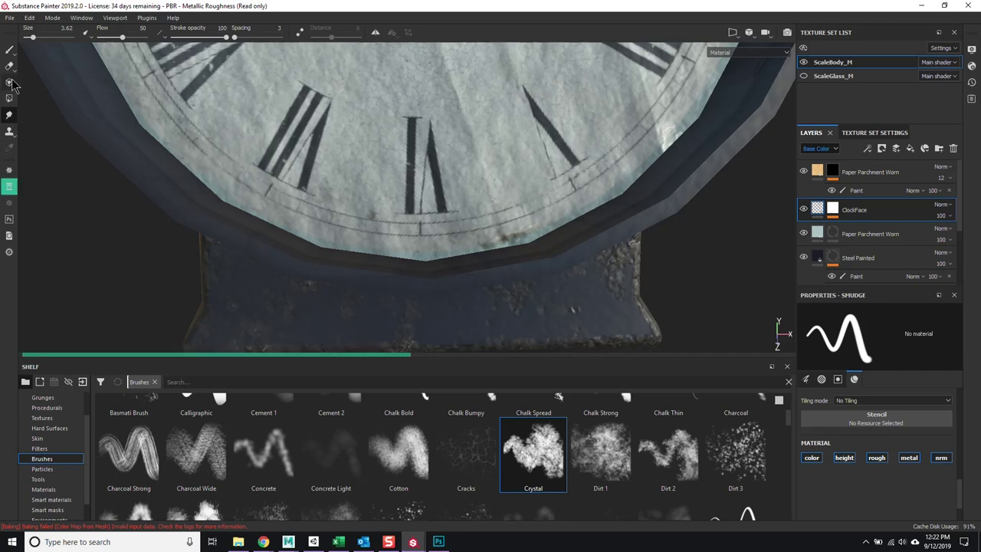
pyautogui.click(10, 51)
# - Lighten the lower Paper Parchment Worn layer's Paper Color to near white and add a base color Levels adjustment to it
pyautogui.scroll(-5, 587, 97)
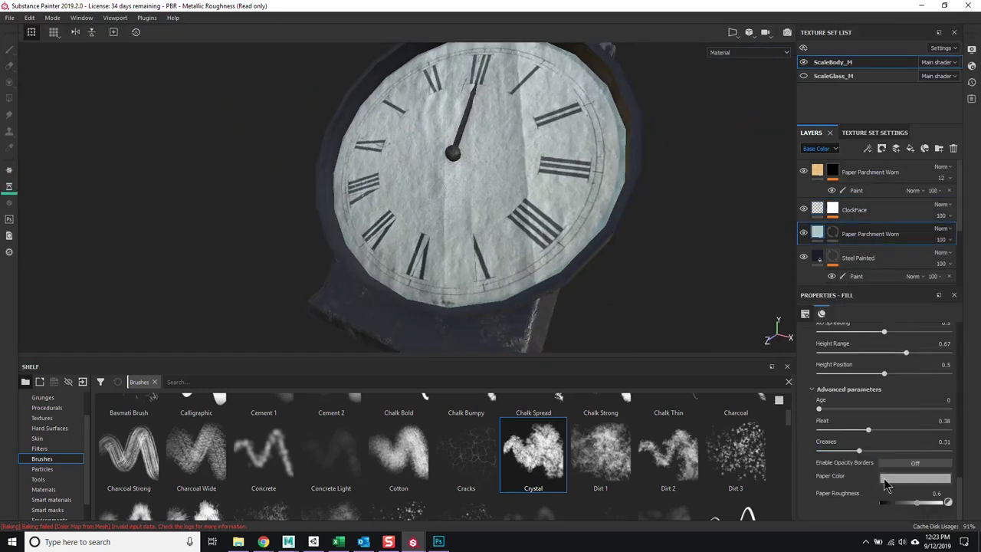
pyautogui.keyDown('alt'); pyautogui.moveTo(650, 217); pyautogui.dragTo(590, 222); pyautogui.keyUp('alt')
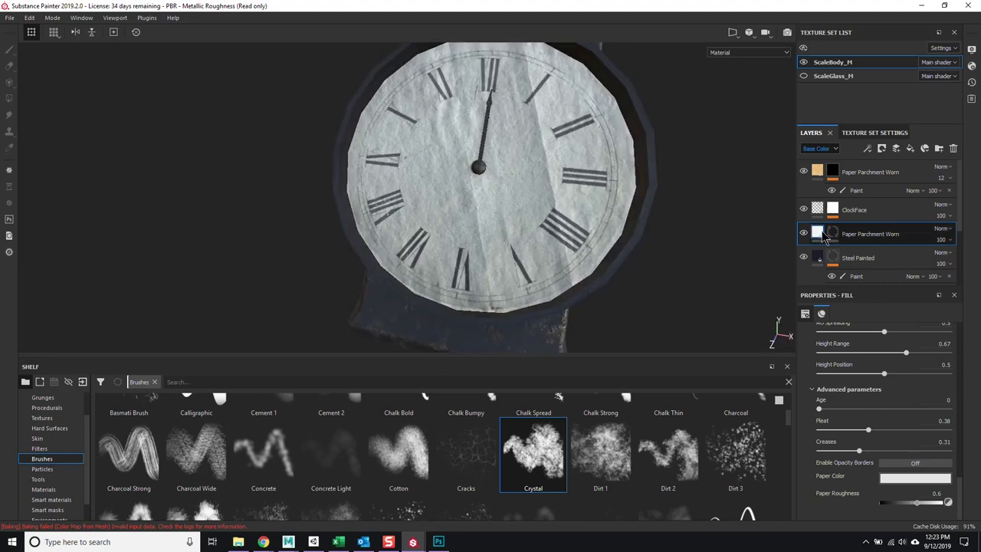
pyautogui.rightClick(843, 234)
pyautogui.click(859, 437)
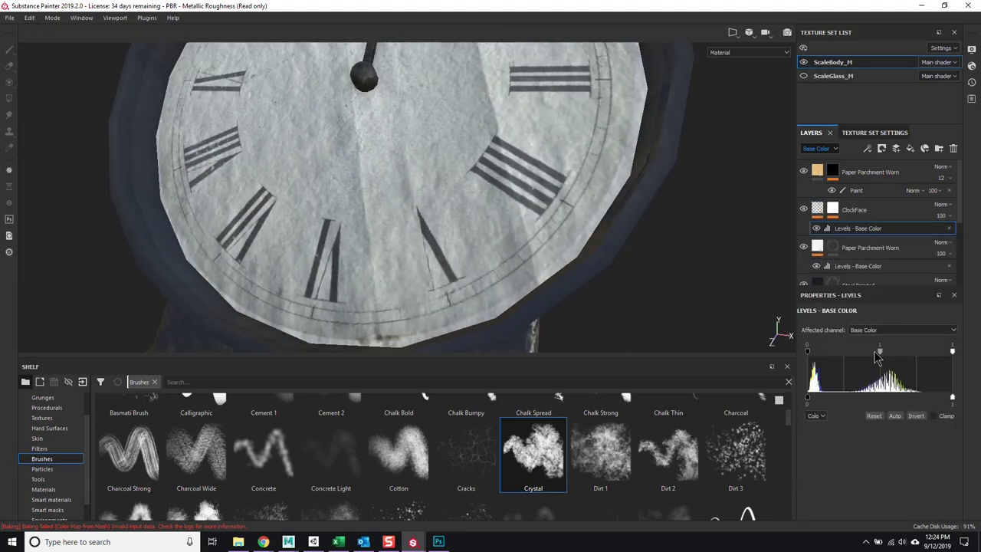
# - Make the Paper Color of the lower Paper Parchment Worn fill a neutral grey with zero saturation
pyautogui.press('f')
pyautogui.click(869, 247)
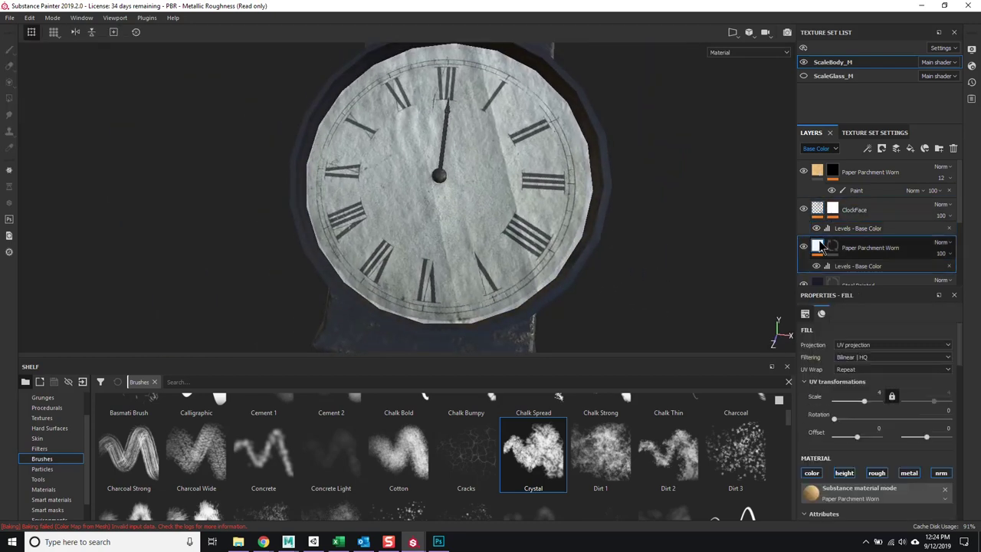
pyautogui.click(914, 479)
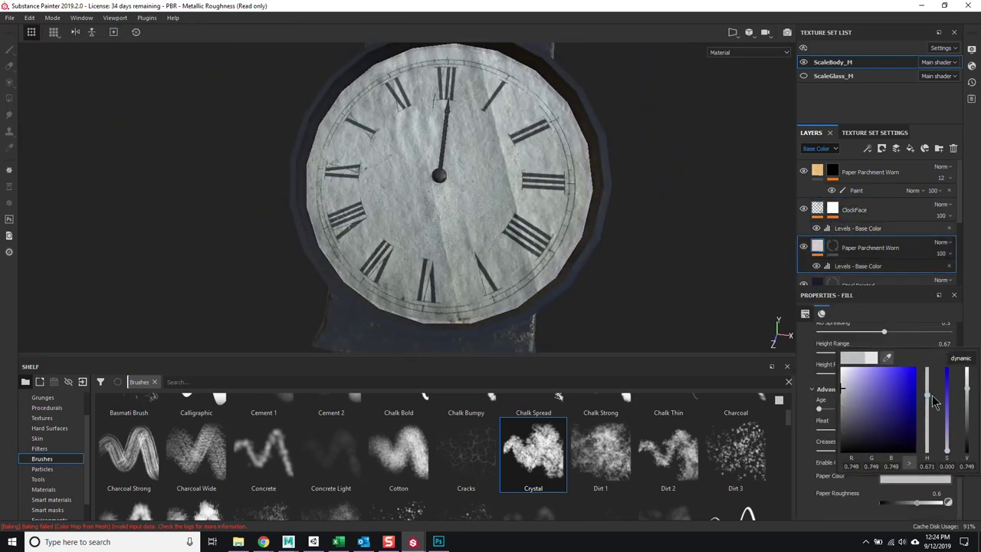
# - Paint black on the ClockFace mask with dirt and Cotton brushes to blend the clock face along the dial's lower edge
pyautogui.scroll(5, 460, 230)
pyautogui.click(881, 196)
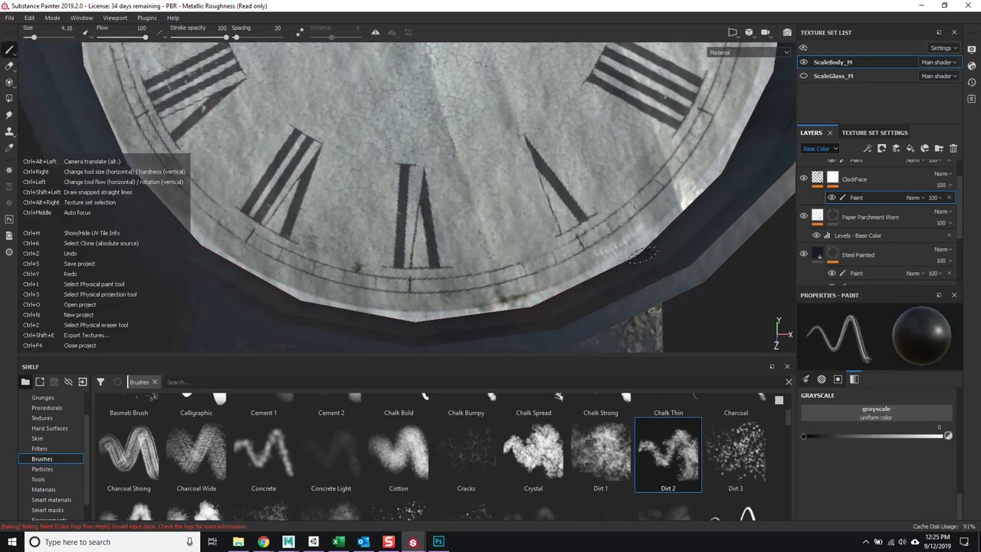
pyautogui.click(736, 452)
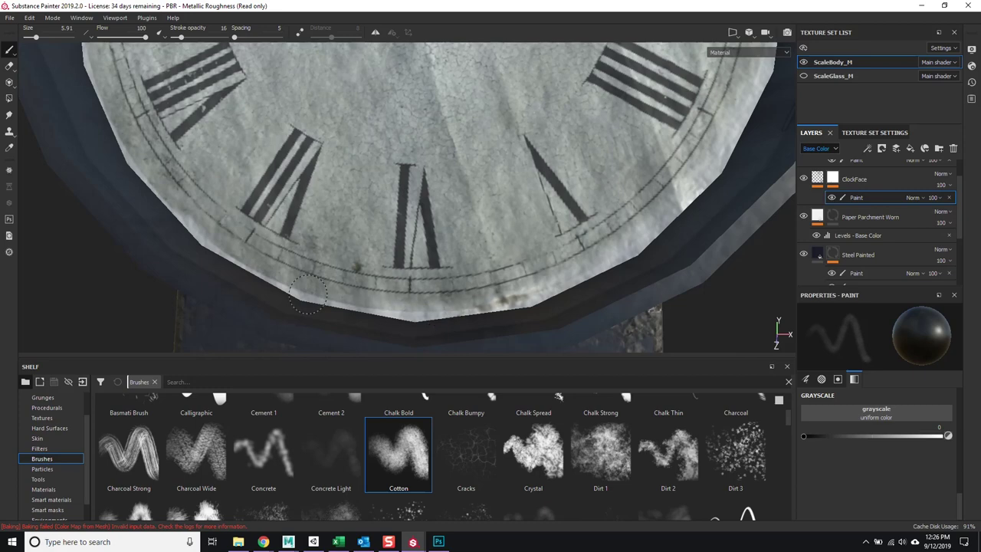
pyautogui.moveTo(478, 309)
pyautogui.keyDown('alt'); pyautogui.mouseDown()
pyautogui.moveTo(453, 176)
pyautogui.moveTo(412, 266)
pyautogui.moveTo(536, 244)
pyautogui.mouseUp(); pyautogui.keyUp('alt')
# - Mask unwanted mesh parts out of the ClockFace layer using mesh-mode Polygon Fill with black
pyautogui.scroll(-5, 429, 261)
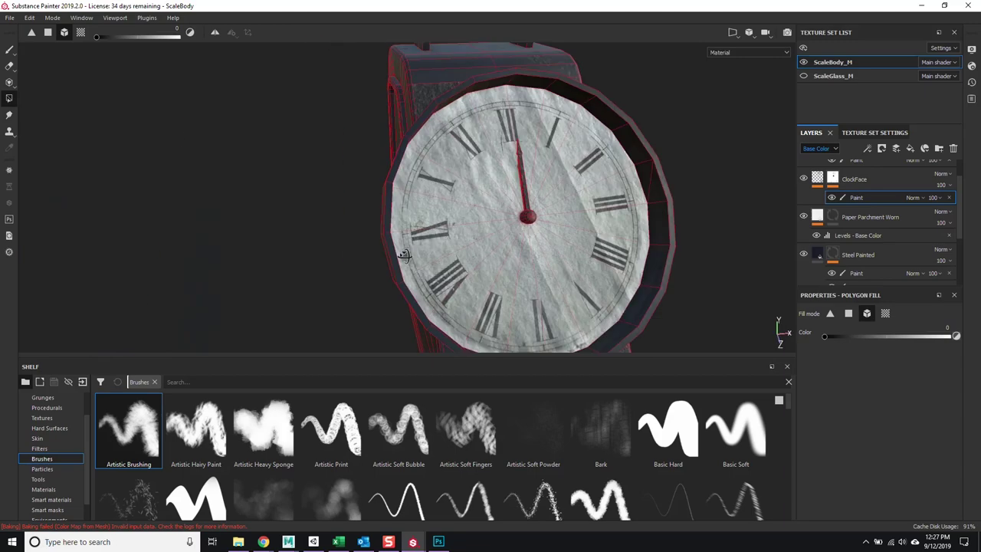
pyautogui.keyDown('alt'); pyautogui.moveTo(459, 230); pyautogui.dragTo(505, 258); pyautogui.keyUp('alt')
pyautogui.click(872, 268)
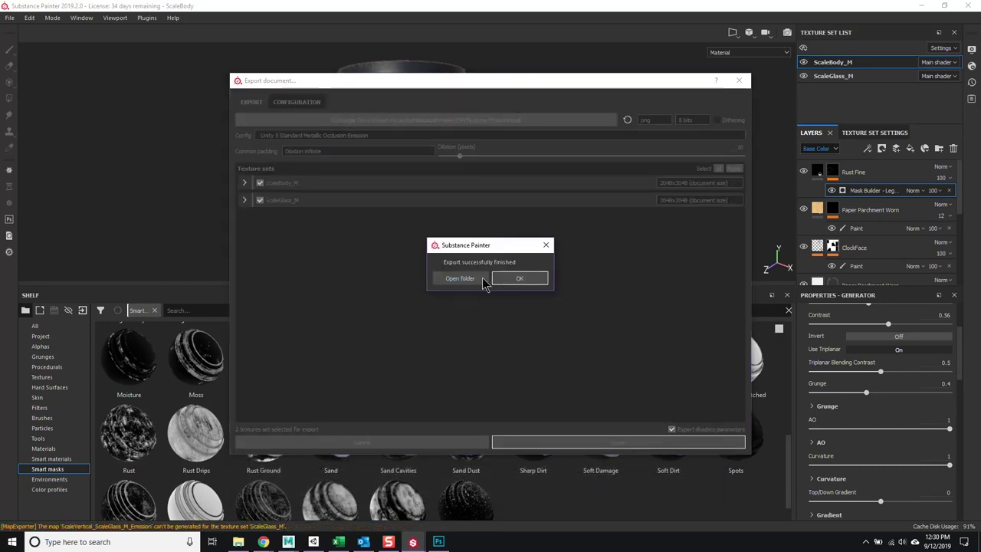
# - Open the texture export folder and browse the Warsaw project to Models, SoupKitchen, Furniture, Materials
pyautogui.click(479, 278)
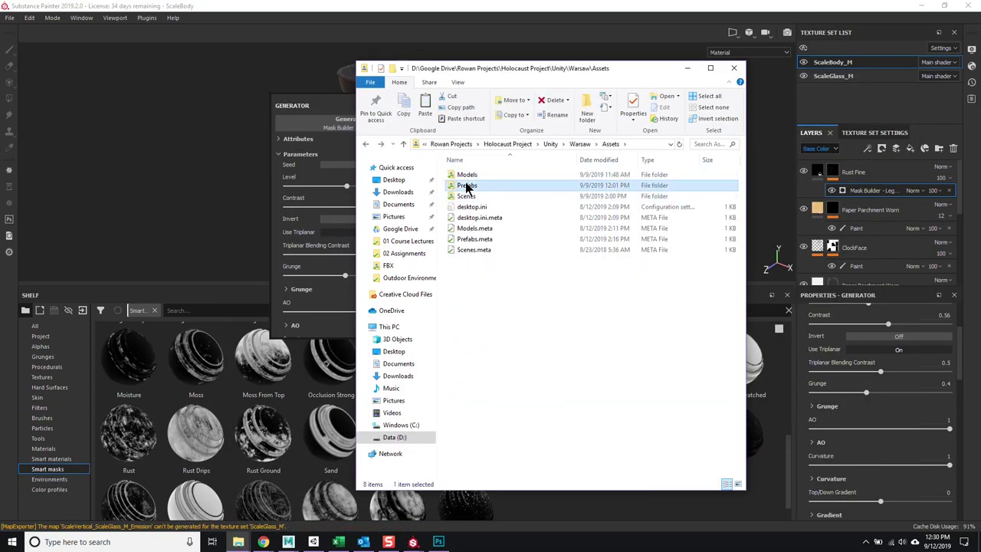
pyautogui.doubleClick(478, 196)
pyautogui.doubleClick(440, 259)
pyautogui.rightClick(449, 264)
pyautogui.click(587, 281)
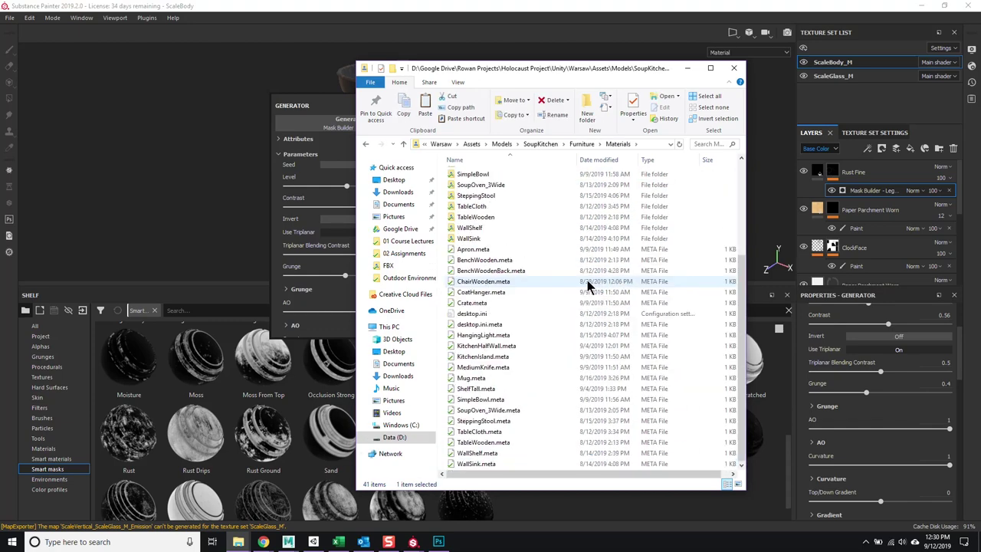
# - Switch back to Substance Painter and save the project
pyautogui.hotkey('alt', 'Tab')
pyautogui.hotkey('ctrl', 's')
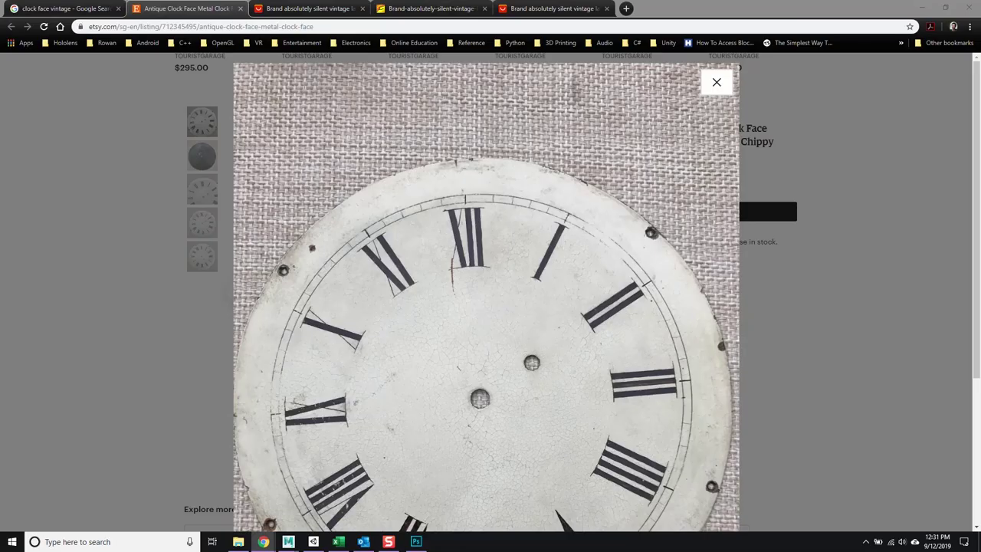
# - Leave the clock-face reference page and browse the Holocaust Project folder to the Unity, Warsaw project
pyautogui.click(247, 11)
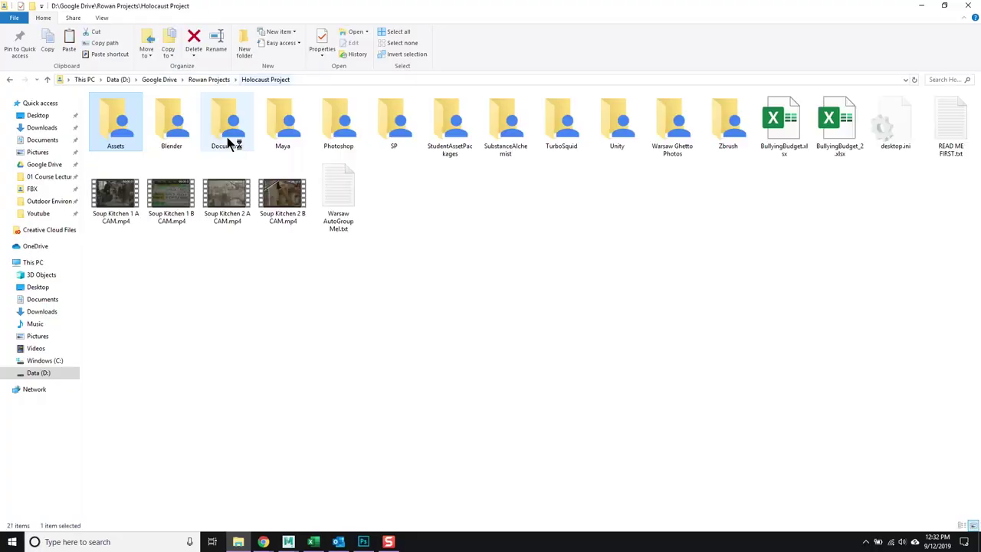
pyautogui.doubleClick(230, 134)
pyautogui.click(275, 80)
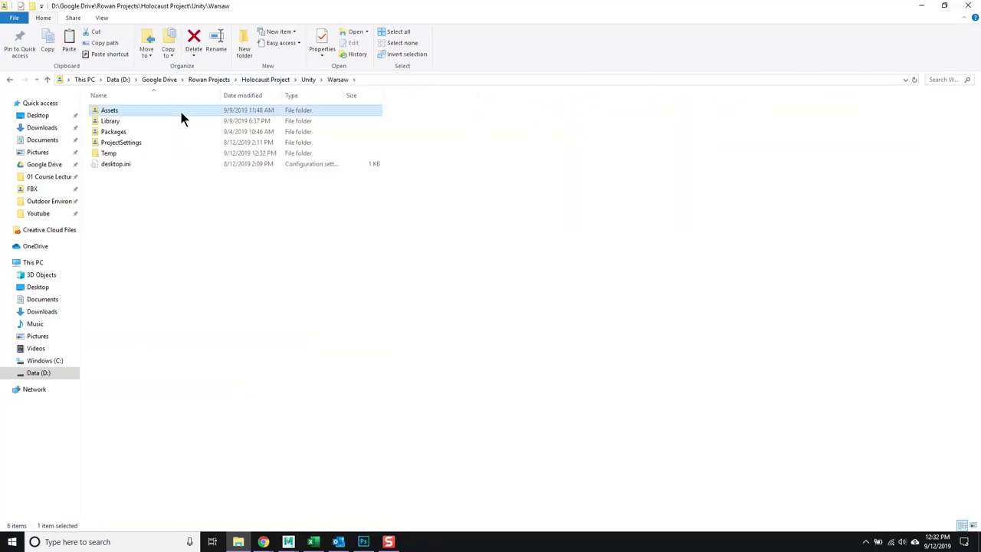
pyautogui.doubleClick(159, 134)
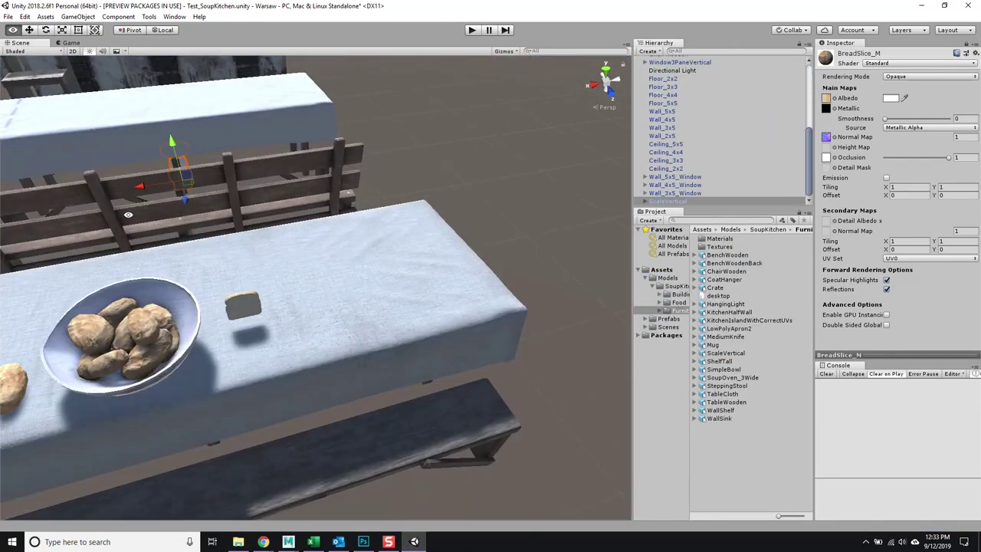
# - Place the ScaleVertical model on the table in the Test_SoupKitchen scene and extract its materials into the Furniture Materials folder
pyautogui.moveTo(725, 353); pyautogui.dragTo(333, 312)
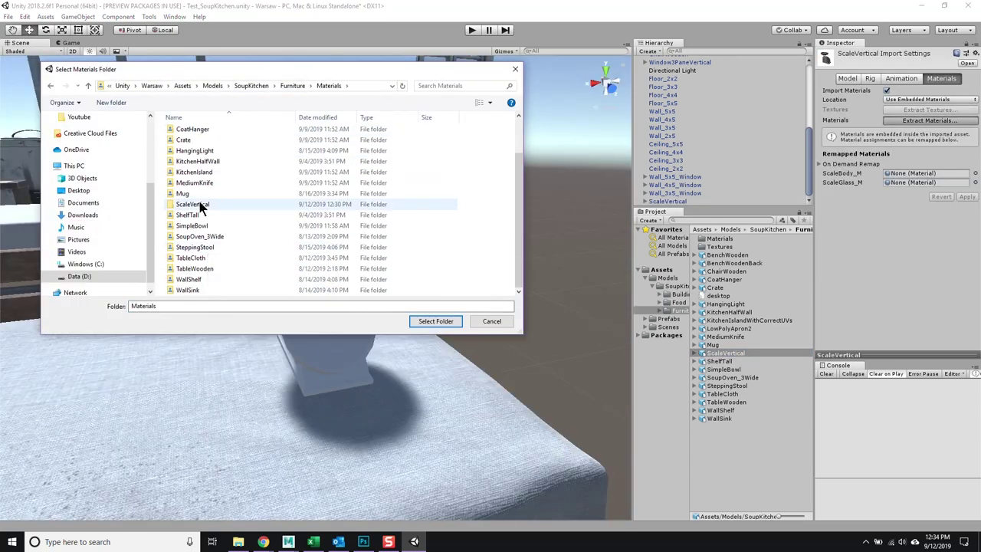
pyautogui.click(445, 319)
# - Set the ScaleGlass_M material to Transparent rendering and assign its exported textures, including the occlusion map
pyautogui.doubleClick(719, 239)
pyautogui.click(726, 239)
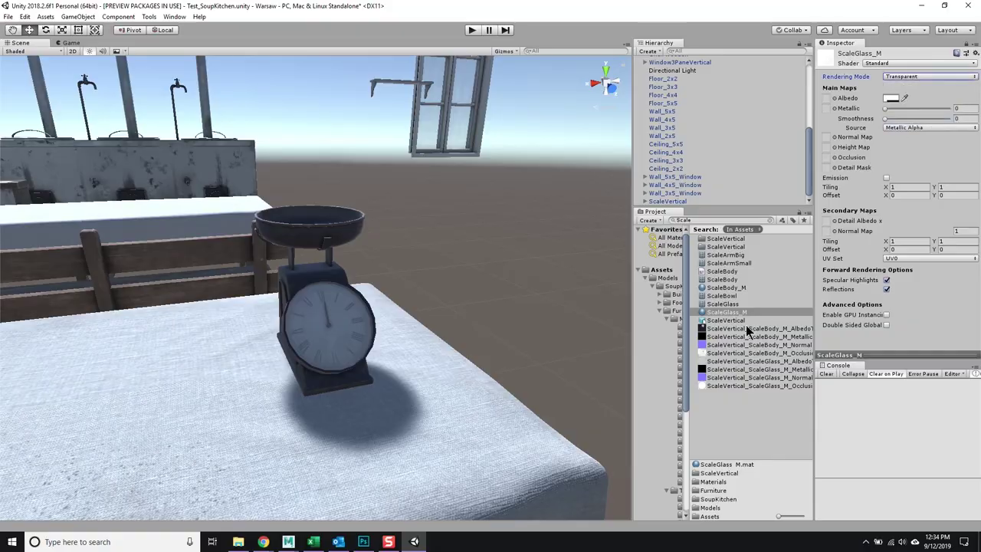
pyautogui.moveTo(827, 161); pyautogui.dragTo(828, 159)
pyautogui.moveTo(307, 431); pyautogui.dragTo(429, 253, button='right')
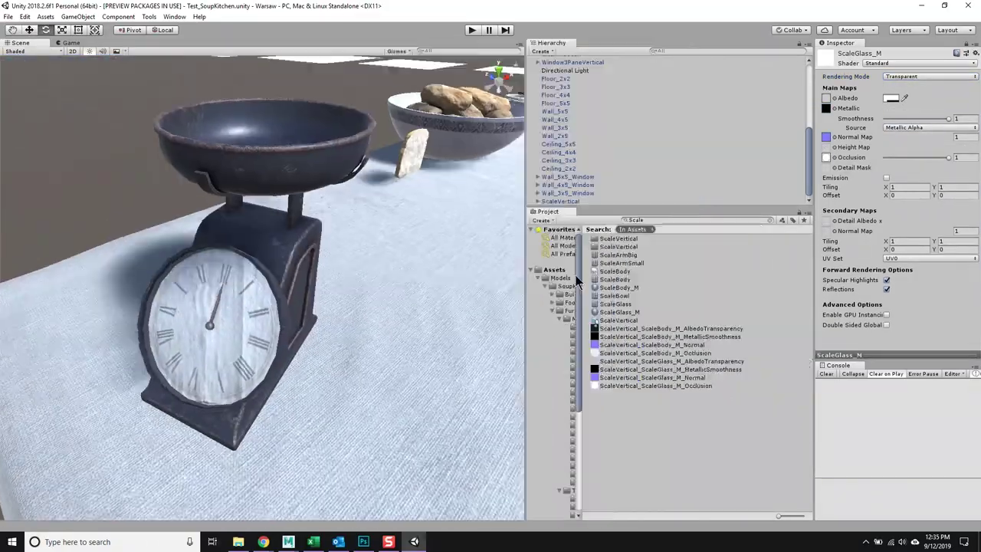
# - Place the ScaleVertical prefab in the SoupKitchen_01 scene and inspect it up close
pyautogui.click(561, 295)
pyautogui.click(657, 369)
pyautogui.click(707, 491)
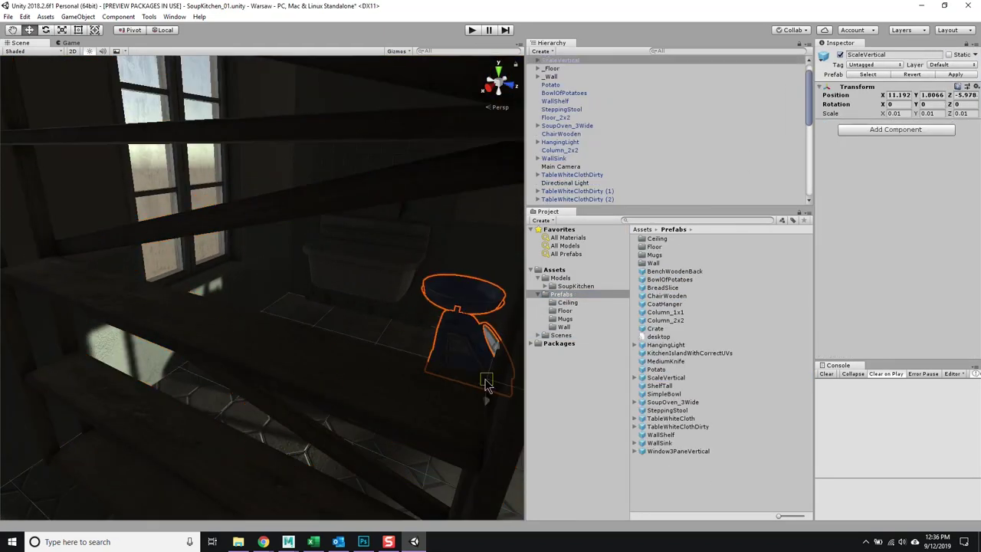
pyautogui.moveTo(486, 380); pyautogui.dragTo(401, 307, button='right')
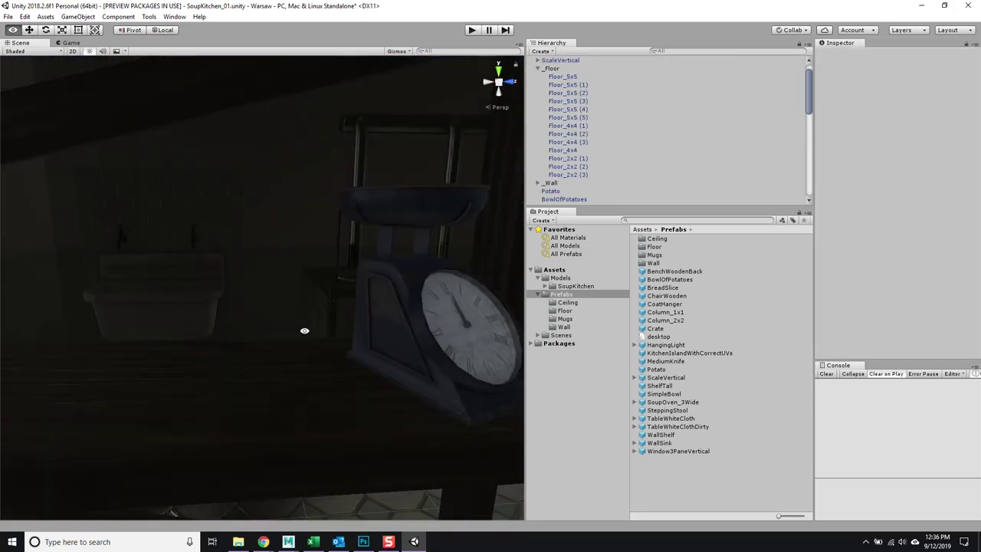
pyautogui.moveTo(302, 333); pyautogui.dragTo(336, 411, button='middle')
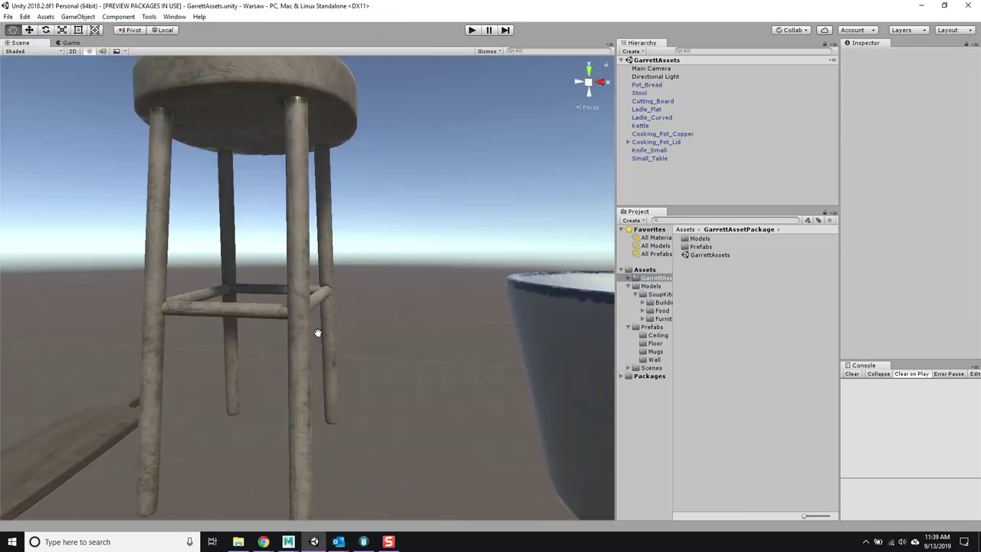
pyautogui.moveTo(318, 327); pyautogui.dragTo(230, 192, button='right')
pyautogui.click(79, 16)
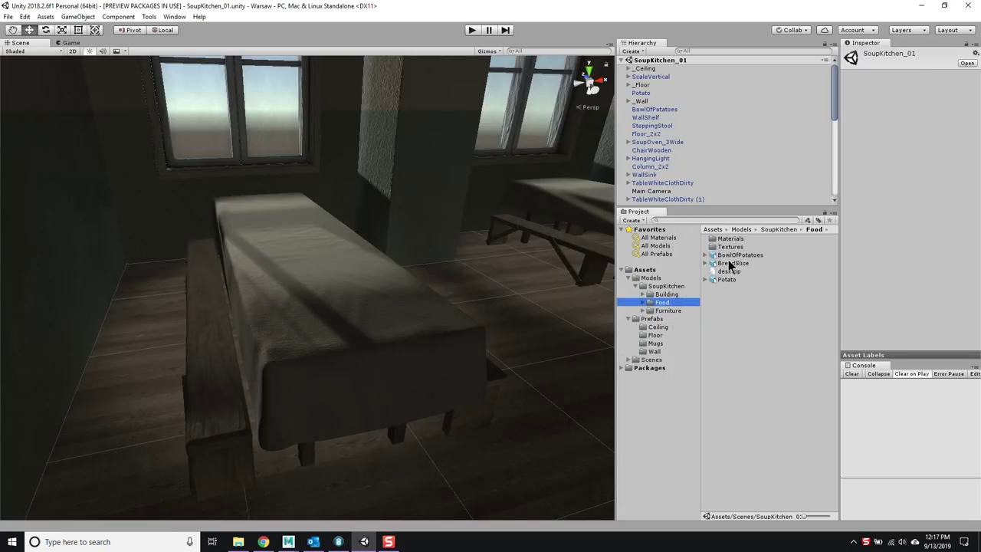
# - Create a new folder named Dishes inside the SoupKitchen models folder
pyautogui.rightClick(658, 285)
pyautogui.click(839, 193)
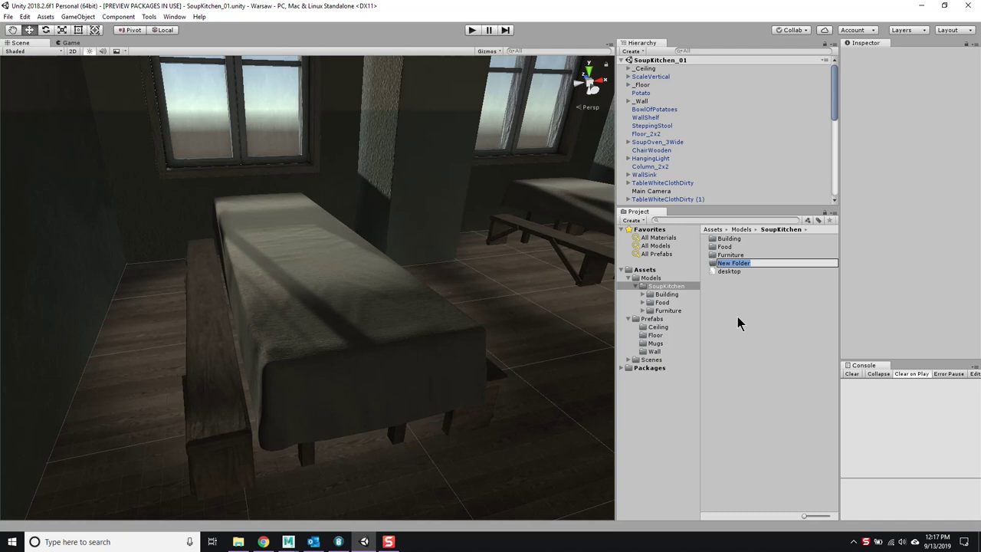
pyautogui.press('Return')
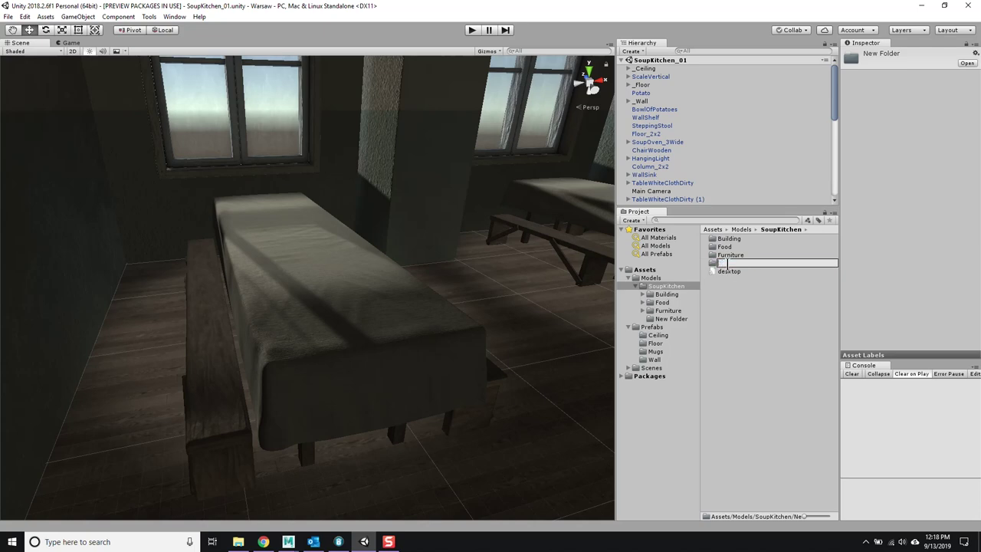
pyautogui.hotkey('ctrl', 'z')
pyautogui.hotkey('ctrl', 'z')
pyautogui.hotkey('ctrl', 'z')
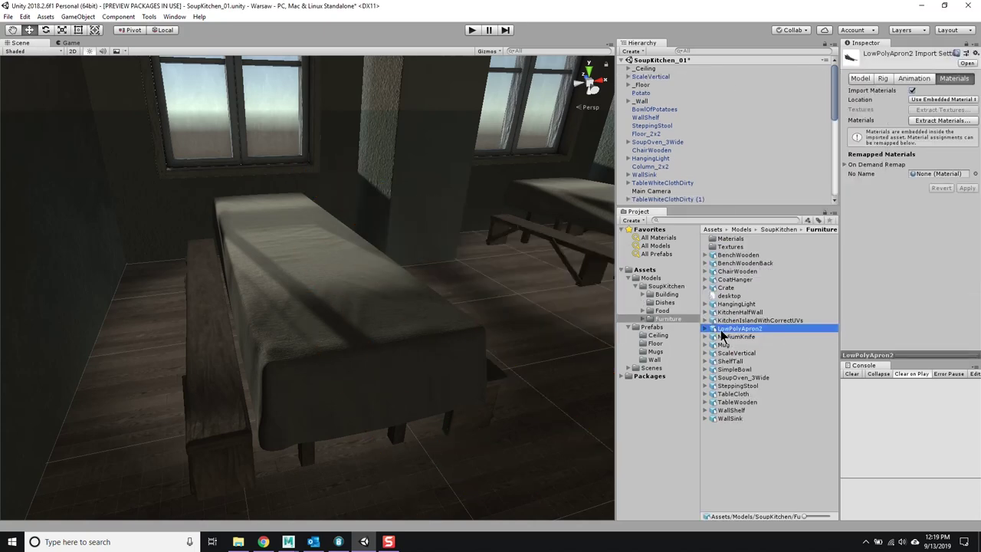
# - Undo the recent changes made while organizing the model folders
pyautogui.hotkey('ctrl', 'z')
pyautogui.hotkey('ctrl', 'z')
pyautogui.hotkey('ctrl', 'z')
pyautogui.hotkey('ctrl', 'z')
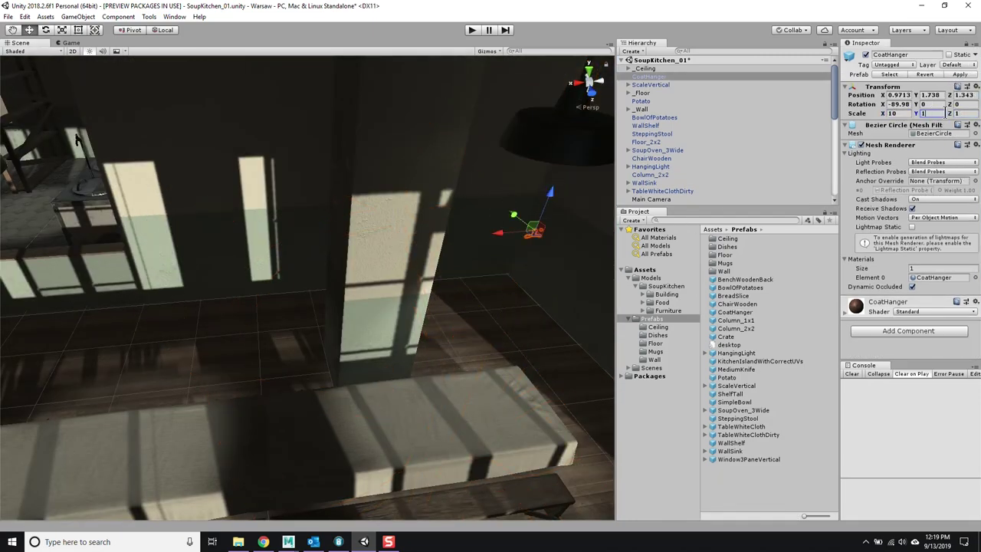
# - Scale the CoatHanger uniformly to about 23.23 and stand it in the corner of the room
pyautogui.hotkey('ctrl', 'z')
pyautogui.press('f')
pyautogui.keyDown('alt'); pyautogui.moveTo(329, 230); pyautogui.dragTo(365, 231); pyautogui.keyUp('alt')
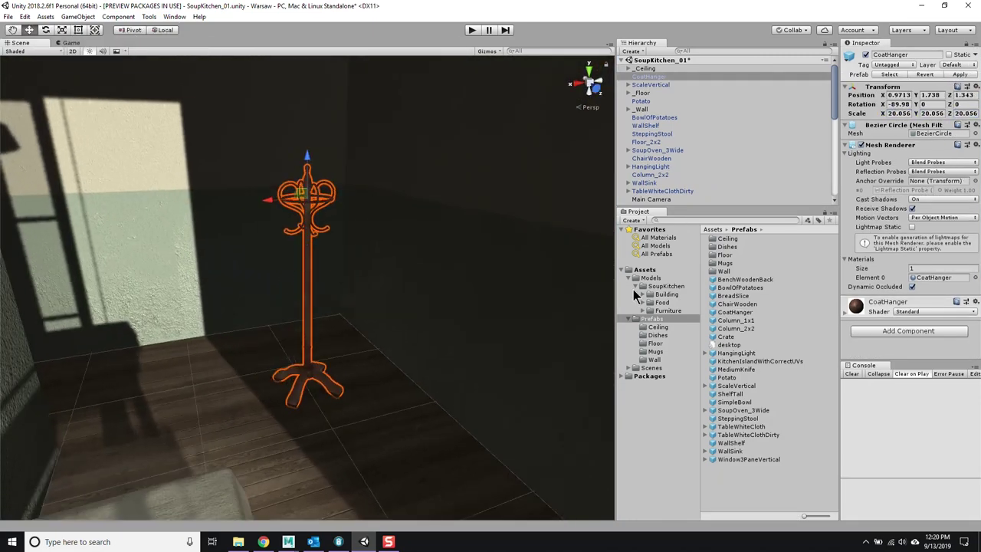
pyautogui.click(372, 318)
pyautogui.click(665, 130)
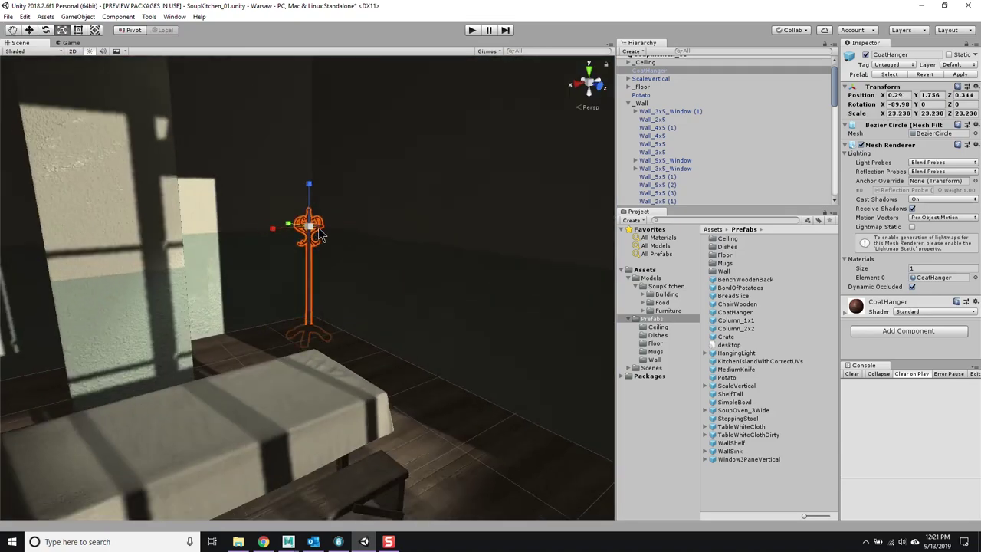
pyautogui.click(735, 312)
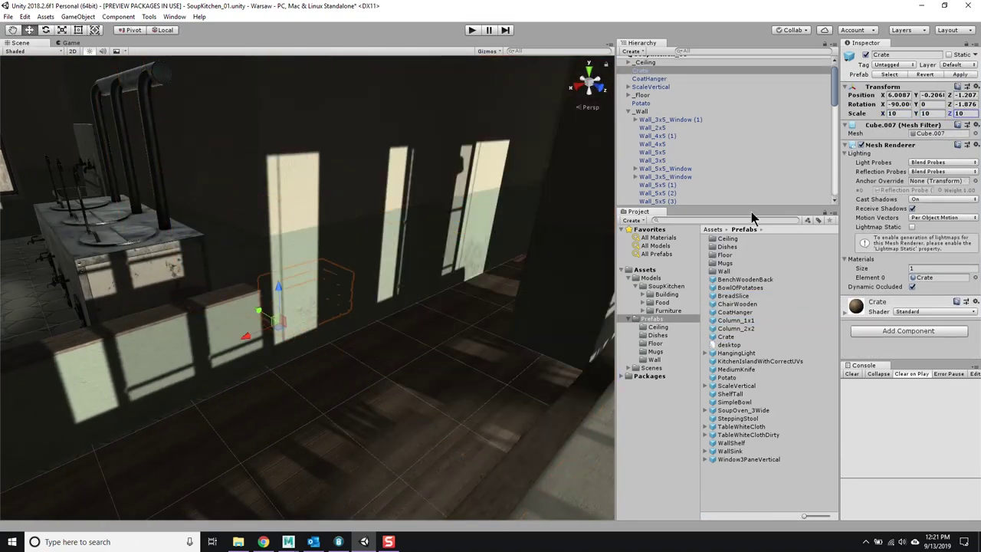
# - Place the Crate prefab on the floor near the wall with a uniform scale of 10
pyautogui.moveTo(725, 336); pyautogui.dragTo(434, 324)
pyautogui.press('f')
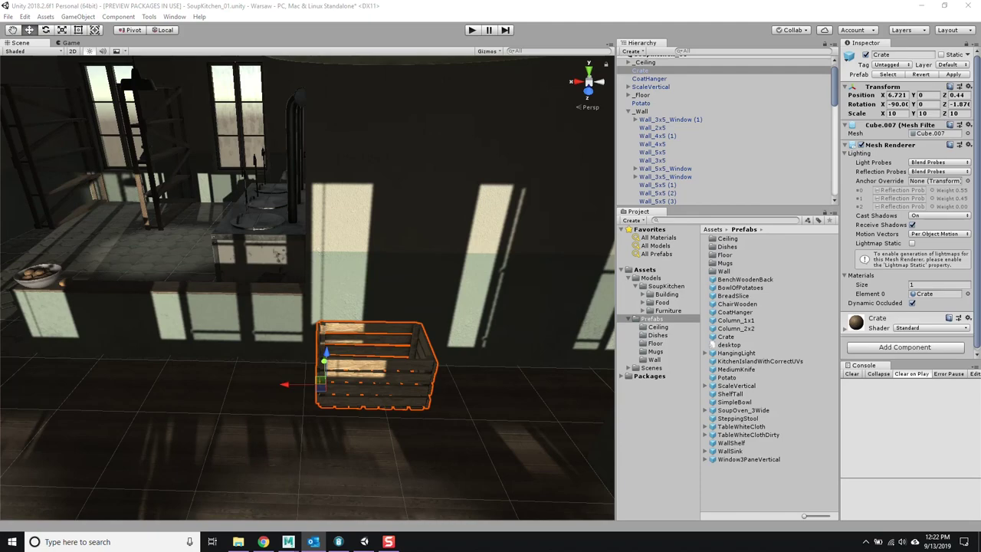
# - Try placing the MediumKnife prefab in the scene above the tables, and undo it
pyautogui.click(734, 368)
pyautogui.moveTo(735, 368); pyautogui.dragTo(283, 299)
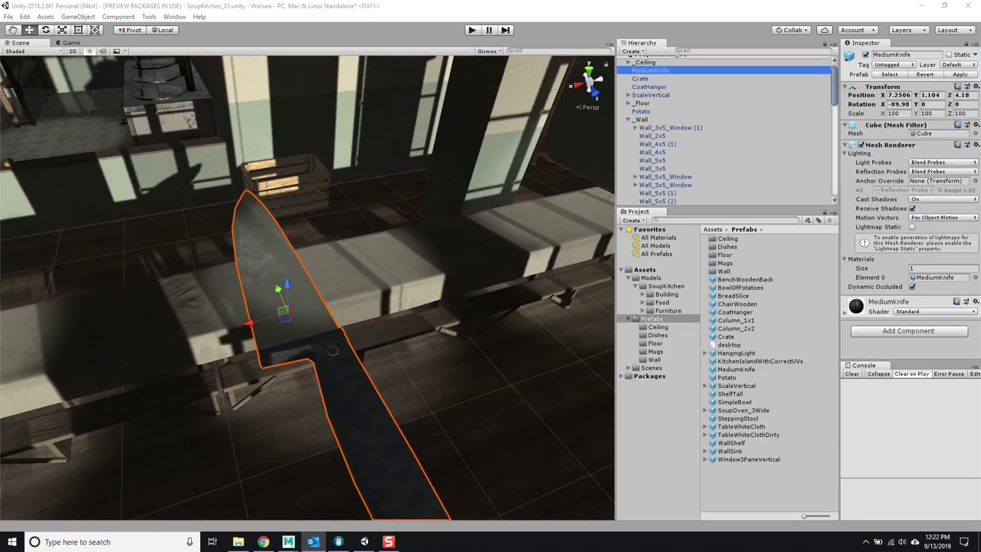
pyautogui.hotkey('ctrl', 'z')
pyautogui.hotkey('ctrl', 'z')
pyautogui.hotkey('ctrl', 'z')
# - Switch to File Explorer and browse the Holocaust Project folder to Blender, fbx for the source models
pyautogui.rightClick(745, 408)
pyautogui.click(766, 168)
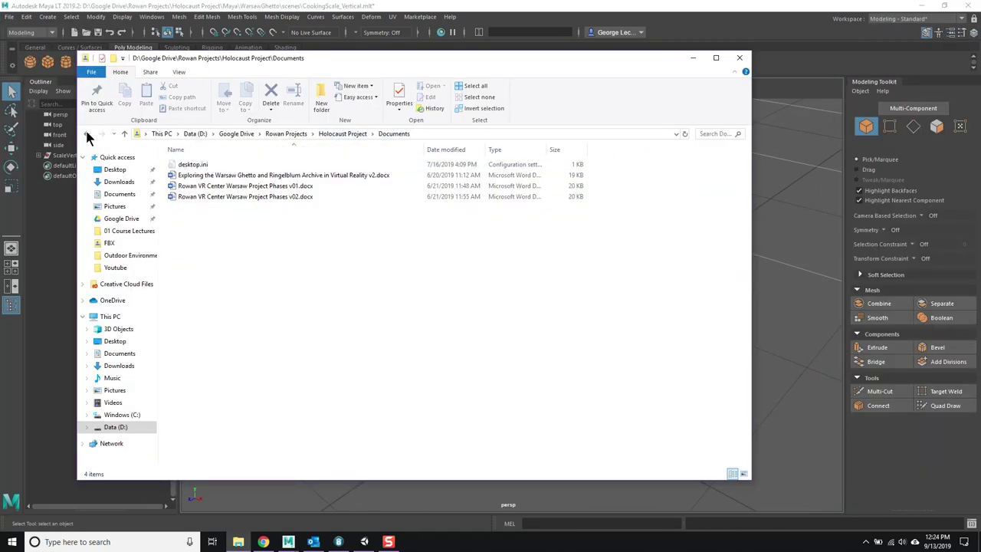
pyautogui.click(87, 134)
pyautogui.click(550, 180)
pyautogui.doubleClick(251, 178)
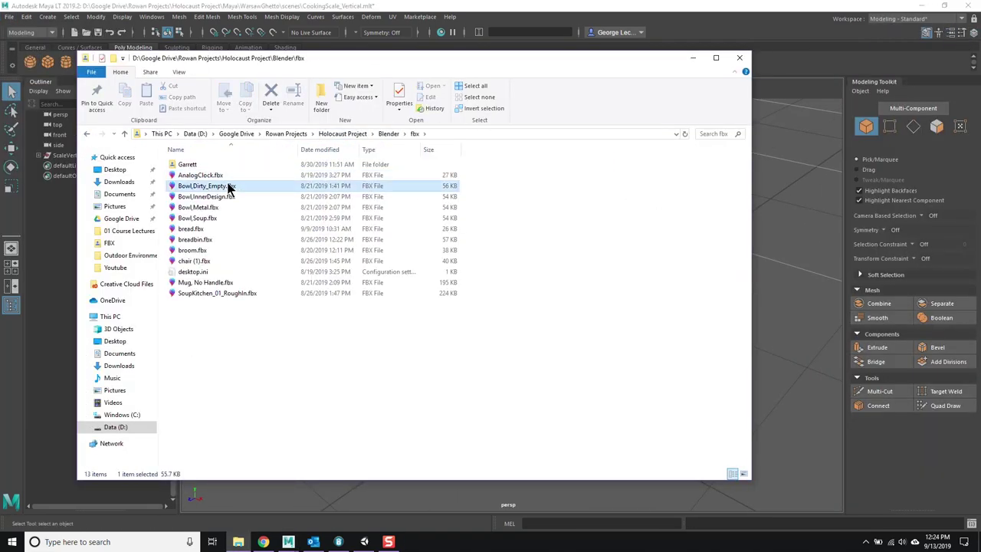
# - Return to the Holocaust Project folder and look through its TurboSquid folder for the crate model
pyautogui.hotkey('alt', 'Up')
pyautogui.hotkey('alt', 'Up')
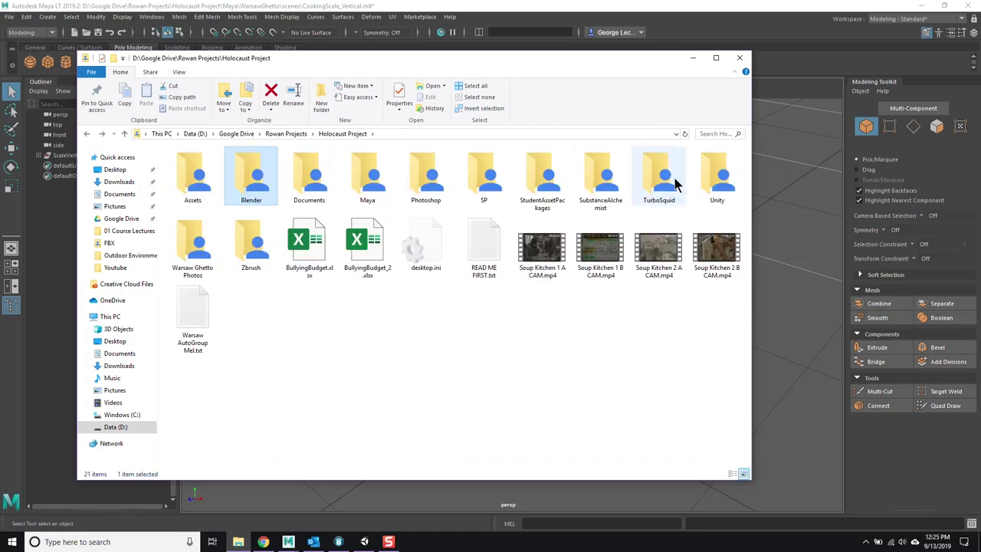
pyautogui.doubleClick(652, 186)
pyautogui.scroll(-1, 253, 329)
pyautogui.scroll(1, 230, 321)
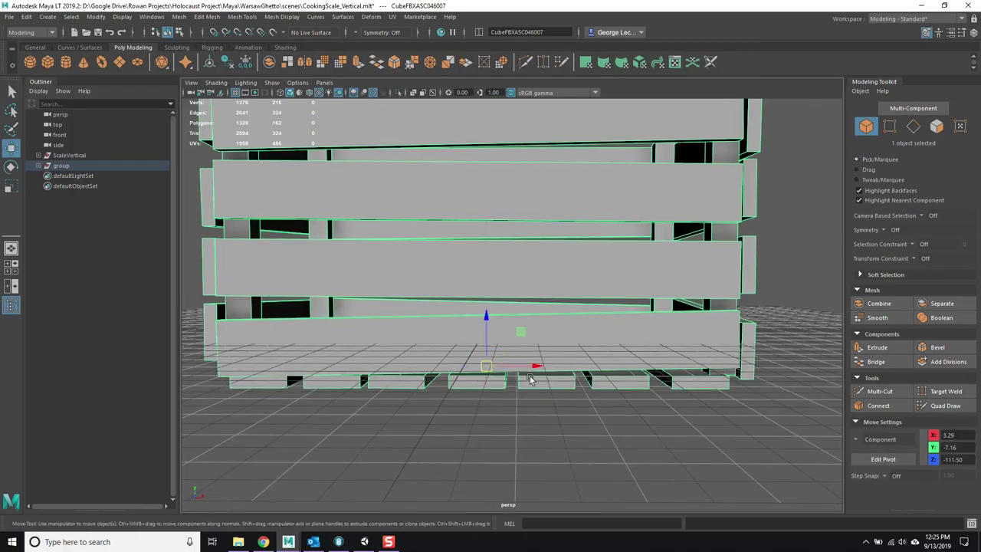
# - Scale the imported crate uniformly to 6.60 in Maya
pyautogui.scroll(-3, 292, 389)
pyautogui.moveTo(292, 388); pyautogui.dragTo(230, 389, button='middle')
pyautogui.scroll(5, 495, 312)
pyautogui.keyDown('alt'); pyautogui.moveTo(495, 312); pyautogui.dragTo(478, 343); pyautogui.keyUp('alt')
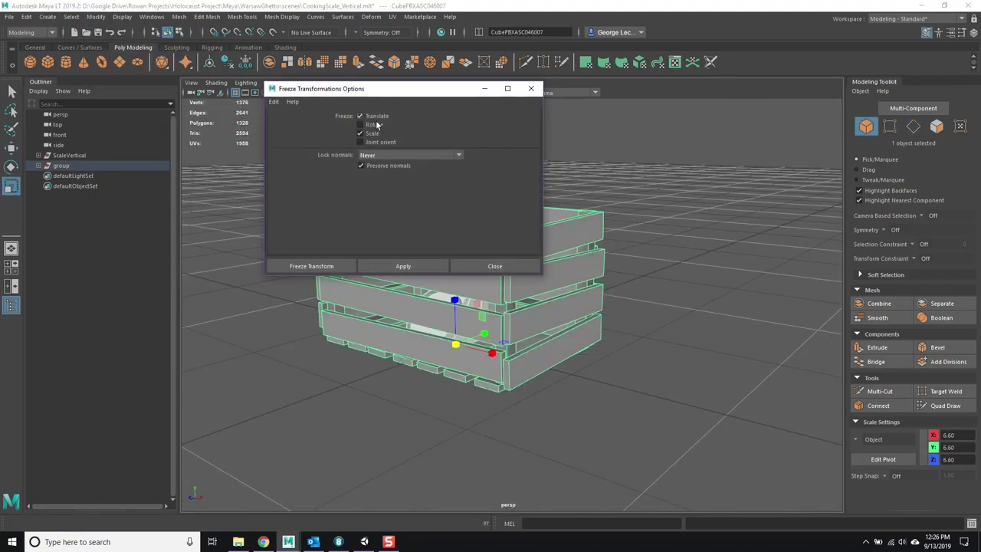
# - Freeze the crate's translation and scale, and export it as Crate.fbx to the SP, FBX folder
pyautogui.click(317, 265)
pyautogui.click(9, 16)
pyautogui.click(46, 138)
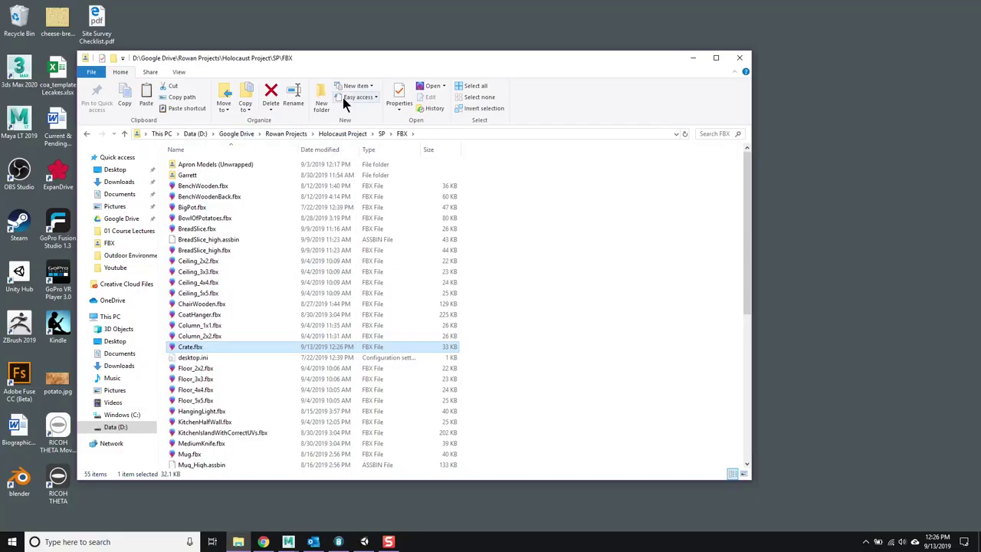
# - Open the Crate.spp project from the Holocaust Project's SP, Substances folder in Substance Painter
pyautogui.rightClick(239, 542)
pyautogui.click(237, 301)
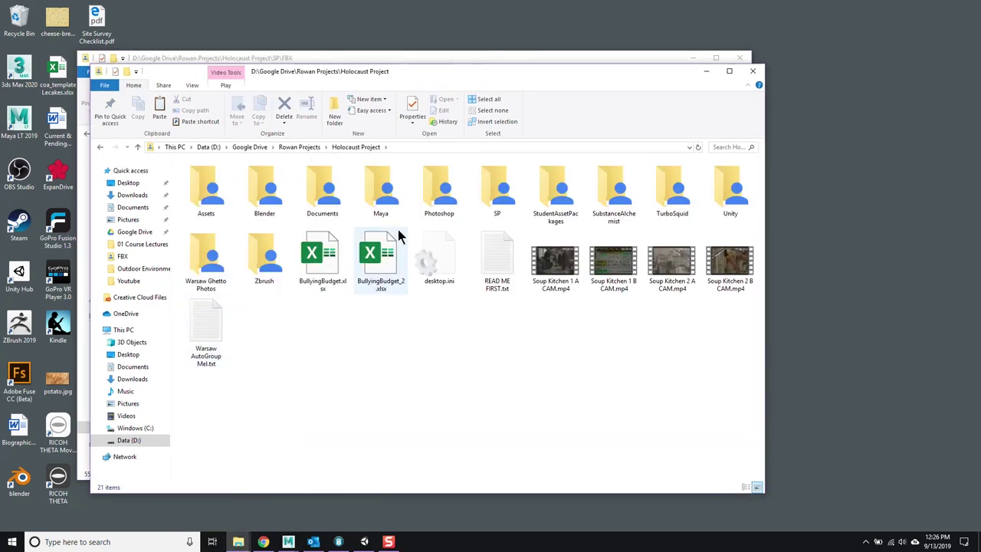
pyautogui.doubleClick(264, 191)
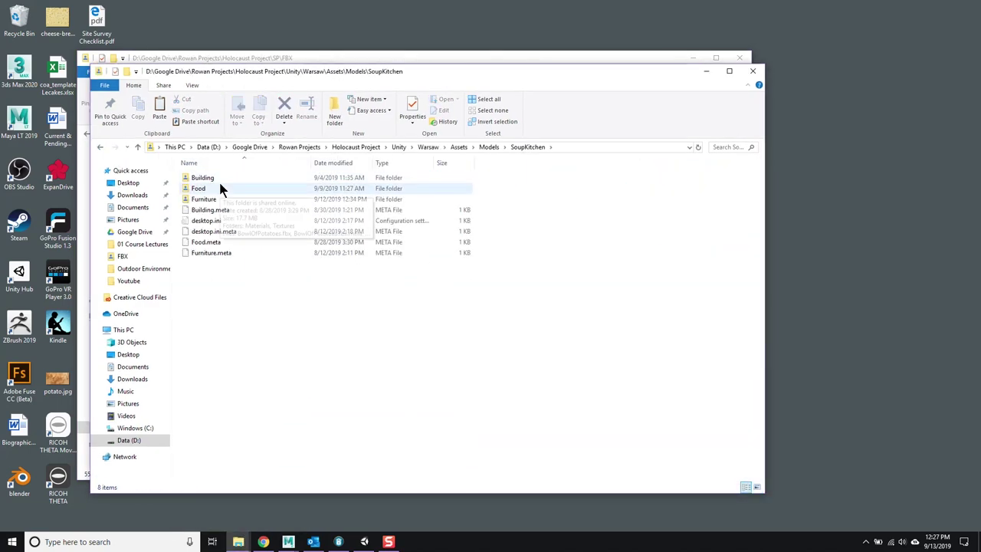
pyautogui.click(102, 147)
pyautogui.click(102, 146)
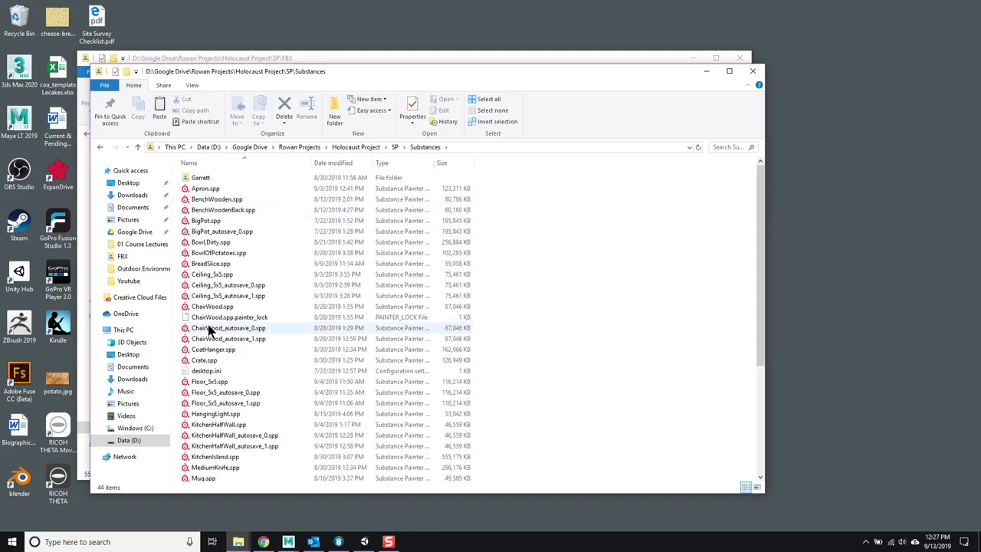
pyautogui.doubleClick(204, 359)
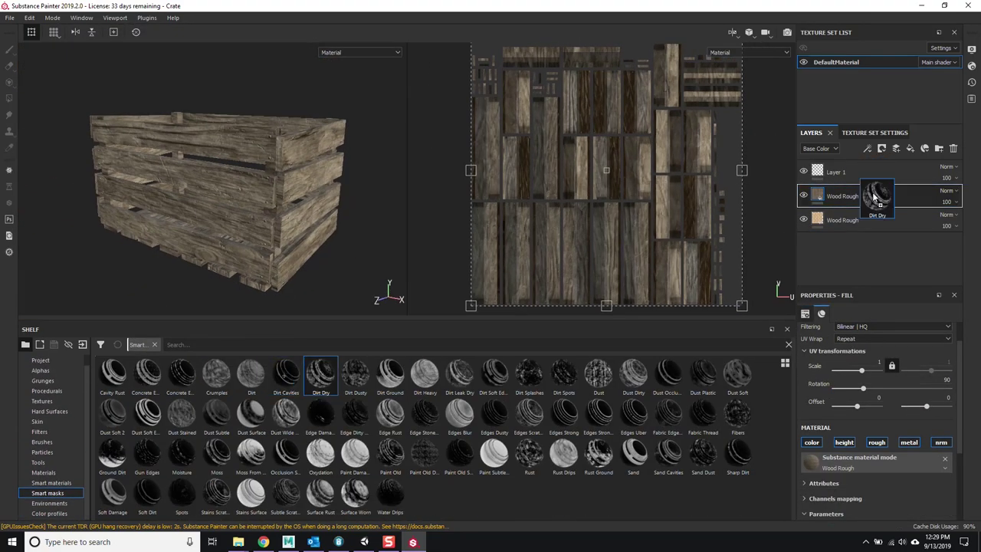
# - Try the Dirt Dry smart mask on the upper Wood Rough layer
pyautogui.moveTo(873, 198); pyautogui.dragTo(874, 197)
pyautogui.scroll(5, 215, 199)
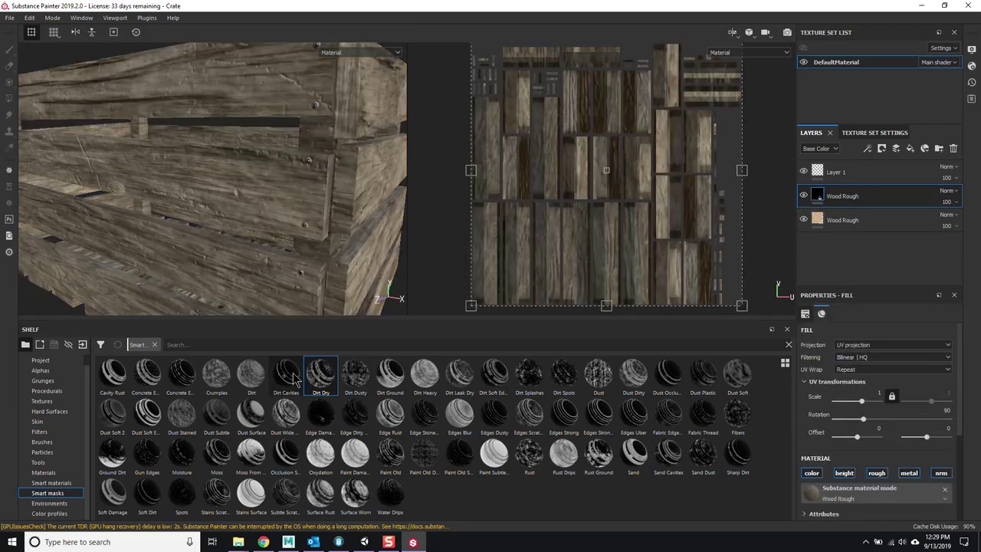
# - Bake the Crate_M mesh maps at 2048 and apply the Rust Drips smart mask to the upper Wood Rough layer
pyautogui.click(874, 132)
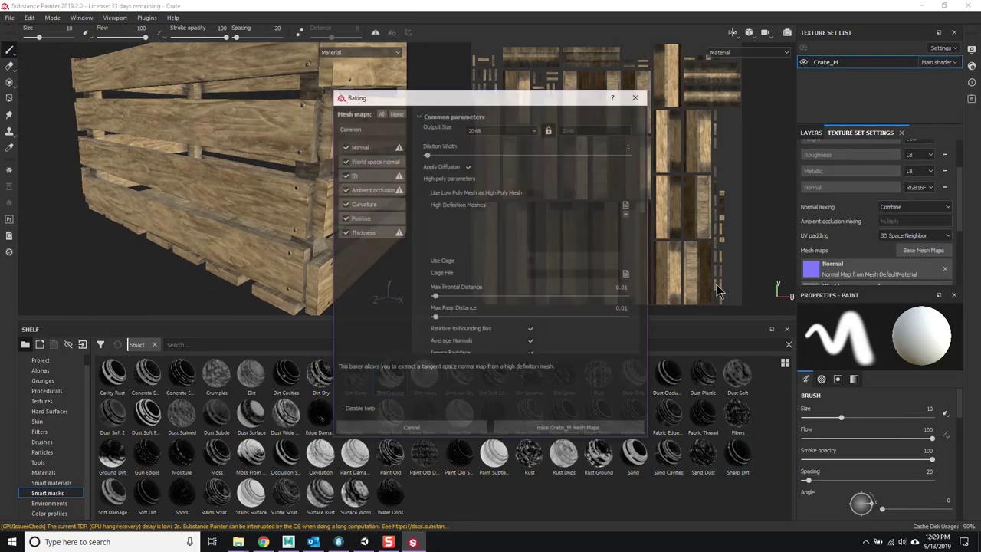
pyautogui.click(503, 422)
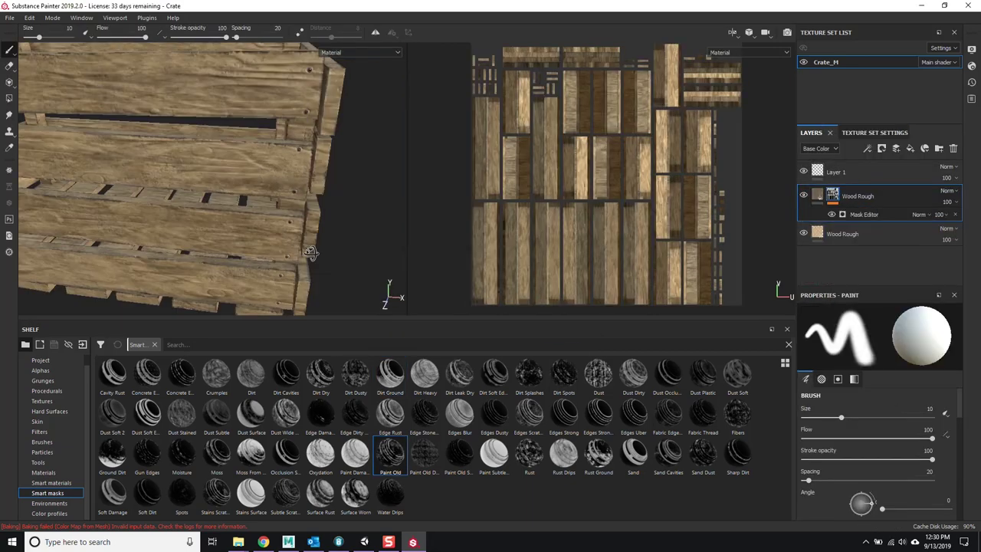
pyautogui.moveTo(563, 452); pyautogui.dragTo(896, 191)
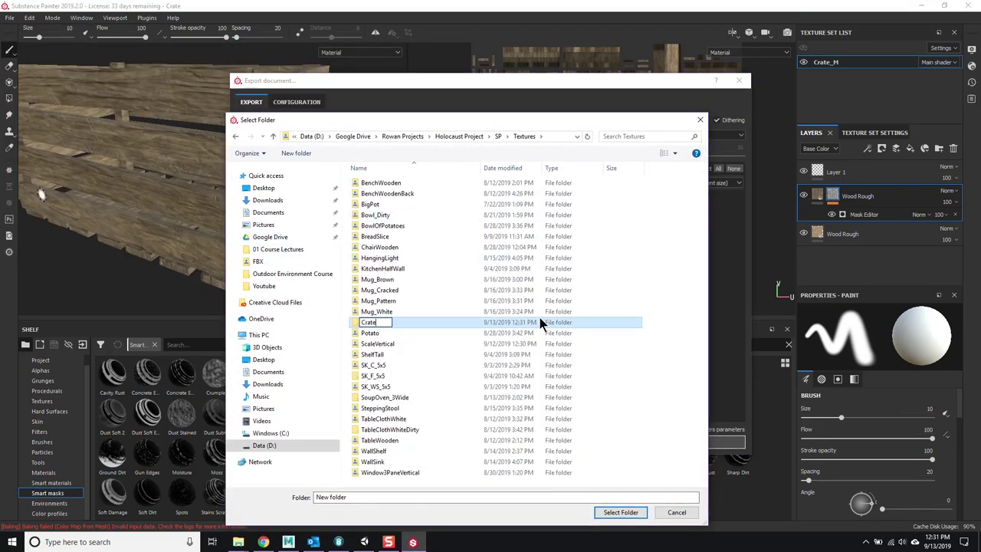
# - Export the Crate_M textures as PNG into a new Crate folder under SP, Textures, and open that folder
pyautogui.press('Return')
pyautogui.press('Return')
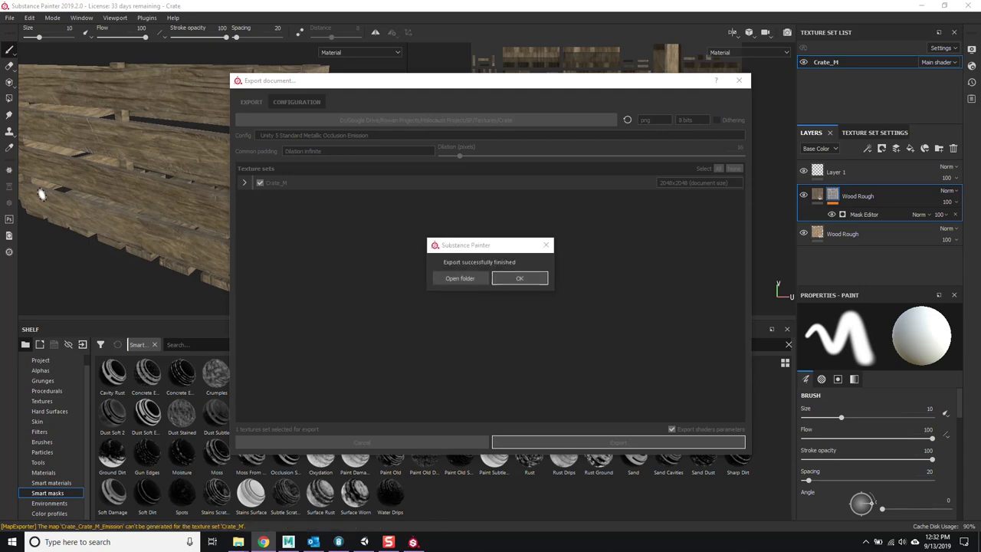
pyautogui.click(459, 278)
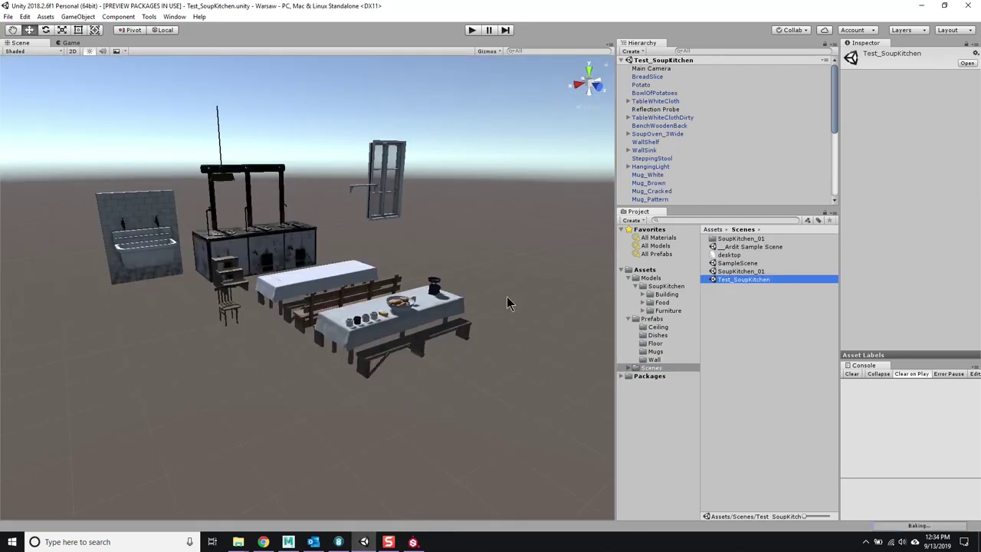
# - In Unity, extract the Furniture Crate model's materials into the Materials, Crate folder and set up its prefab in Prefabs
pyautogui.scroll(3, 506, 296)
pyautogui.click(662, 302)
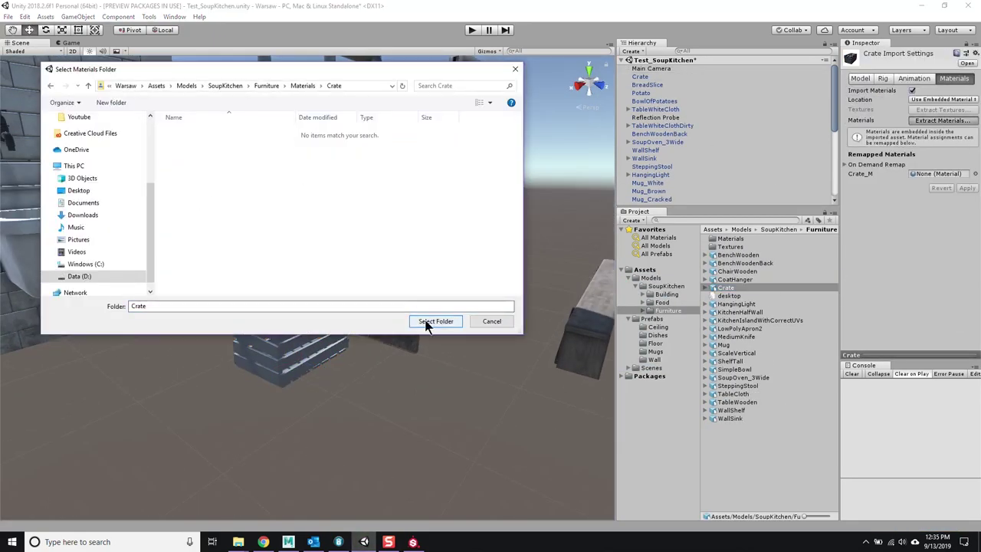
pyautogui.click(434, 321)
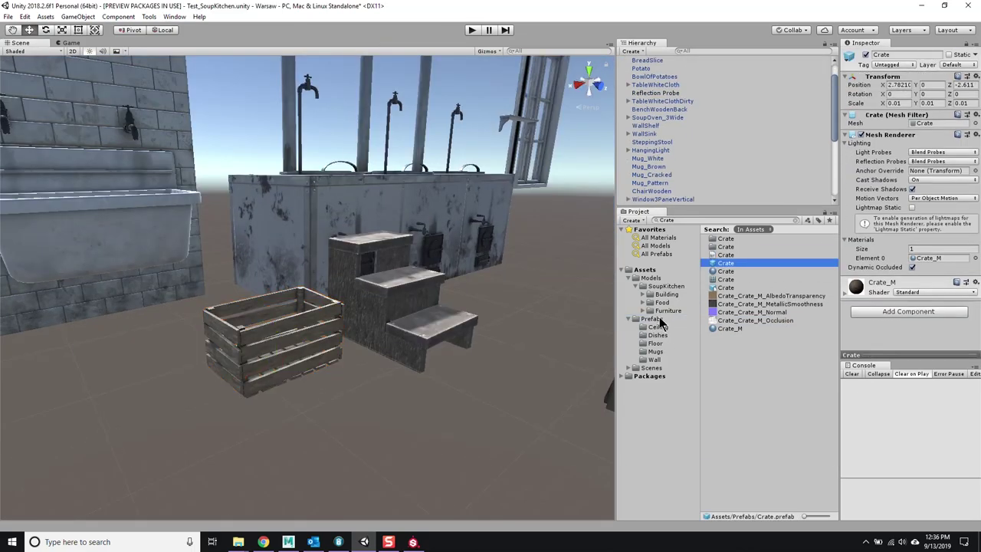
pyautogui.rightClick(724, 237)
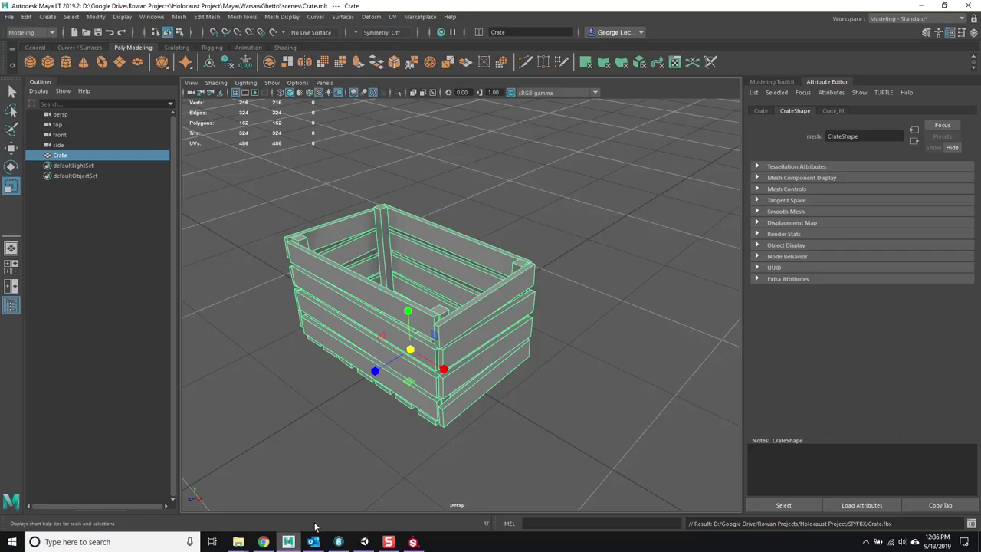
# - In Maya LT, save the crate scene as CoatRack.mlt and import the coat rack model into it
pyautogui.hotkey('ctrl', 'shift', 's')
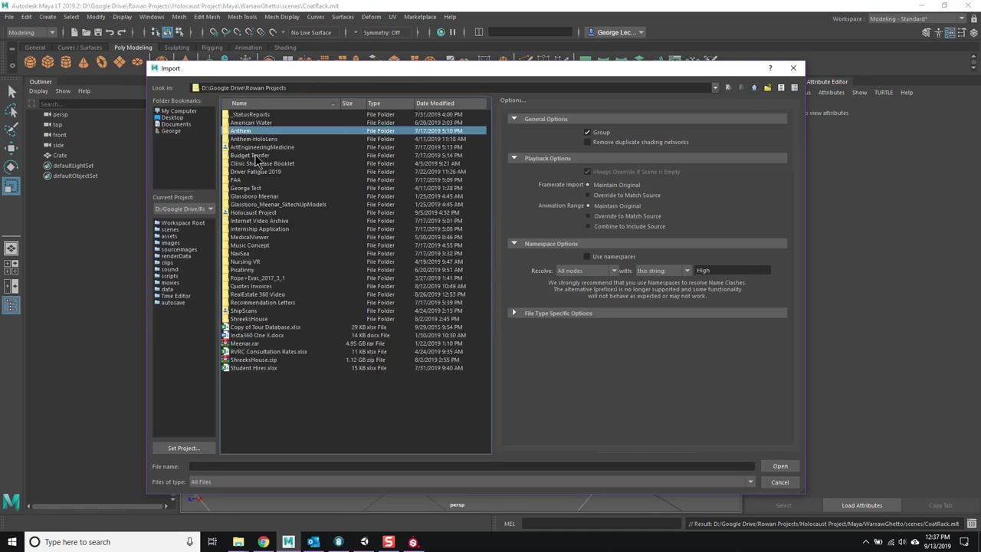
pyautogui.doubleClick(250, 229)
pyautogui.scroll(-5, 455, 396)
pyautogui.keyDown('alt'); pyautogui.moveTo(455, 396); pyautogui.dragTo(503, 383); pyautogui.keyUp('alt')
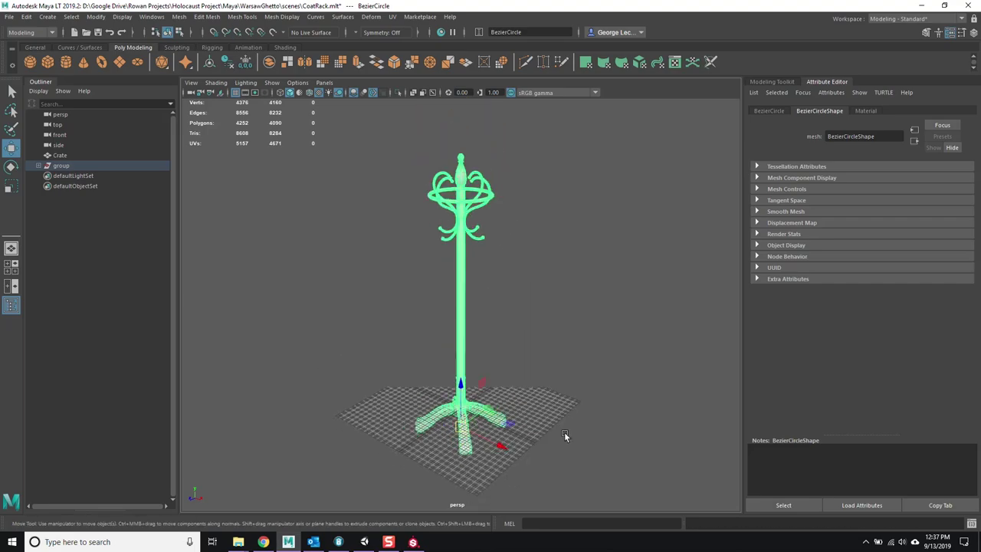
# - Scale the imported coat rack down to a believable size relative to the crate
pyautogui.scroll(8, 579, 282)
pyautogui.press('r')
pyautogui.scroll(-5, 283, 255)
pyautogui.scroll(5, 439, 315)
pyautogui.moveTo(439, 315); pyautogui.dragTo(245, 346)
pyautogui.scroll(-5, 244, 349)
pyautogui.keyDown('alt'); pyautogui.moveTo(391, 338); pyautogui.dragTo(429, 329); pyautogui.keyUp('alt')
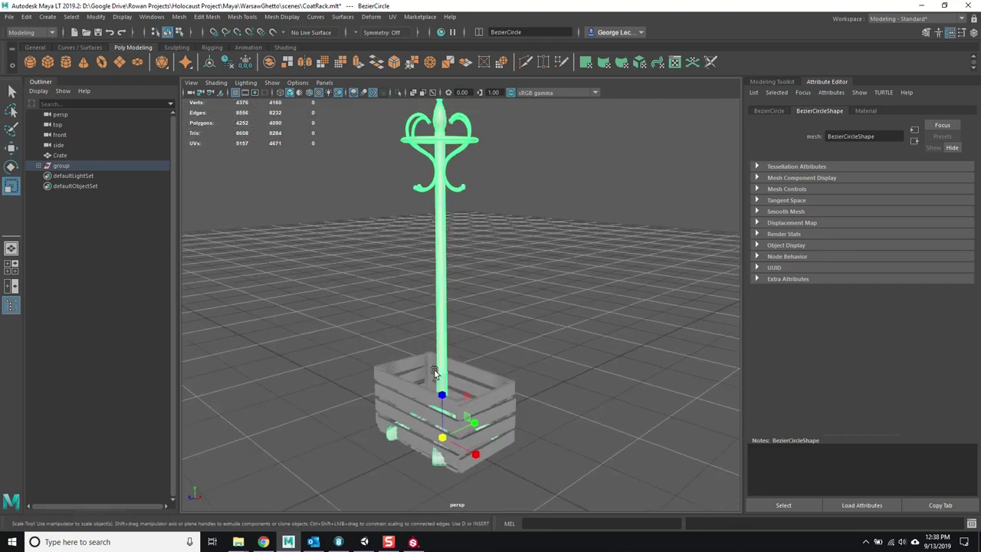
# - Compare the coat rack's height with two stacked reference cubes and delete the cubes and the crate
pyautogui.click(47, 62)
pyautogui.click(94, 17)
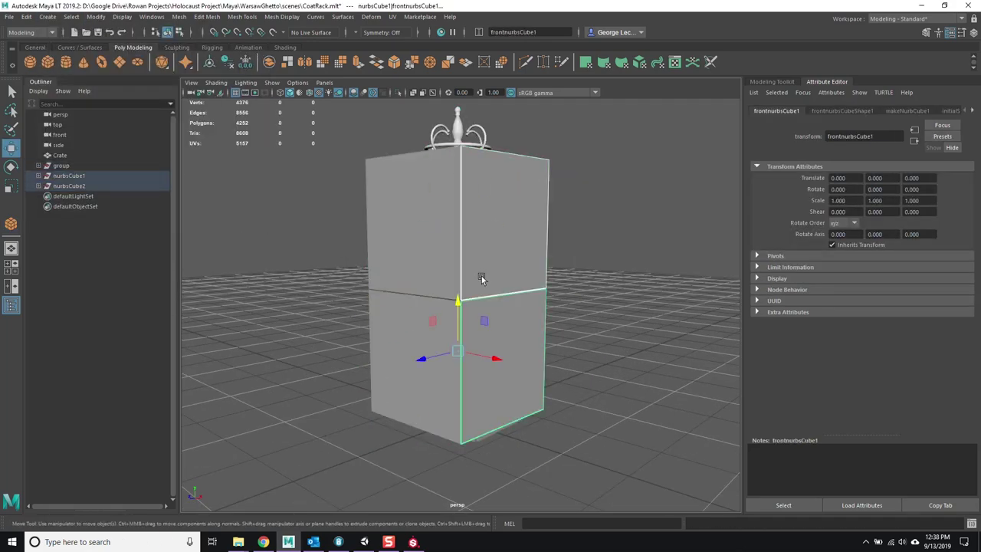
pyautogui.click(481, 293)
pyautogui.press('Delete')
pyautogui.click(444, 416)
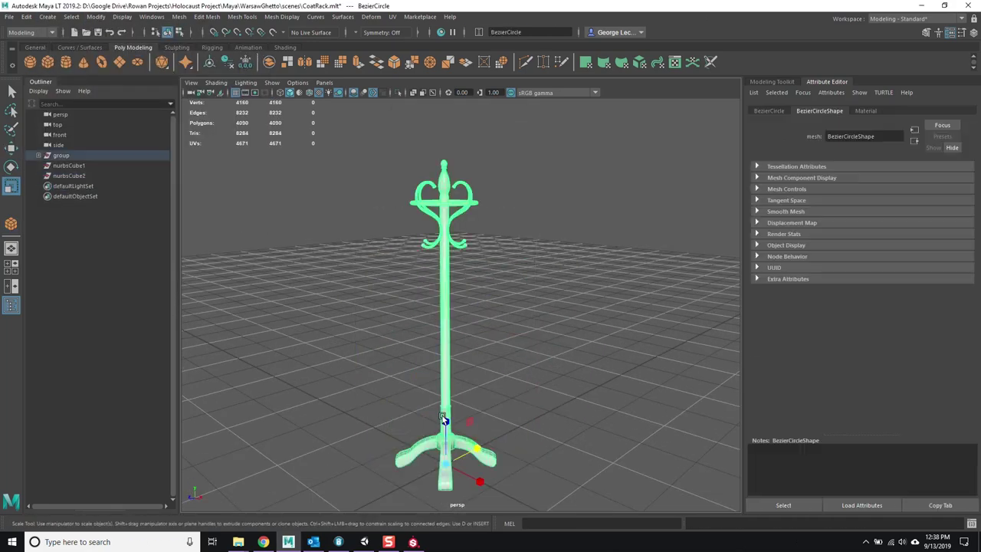
# - Switch the workspace to UV Editing for the resized coat rack
pyautogui.click(95, 16)
pyautogui.click(206, 65)
pyautogui.click(495, 343)
pyautogui.click(889, 18)
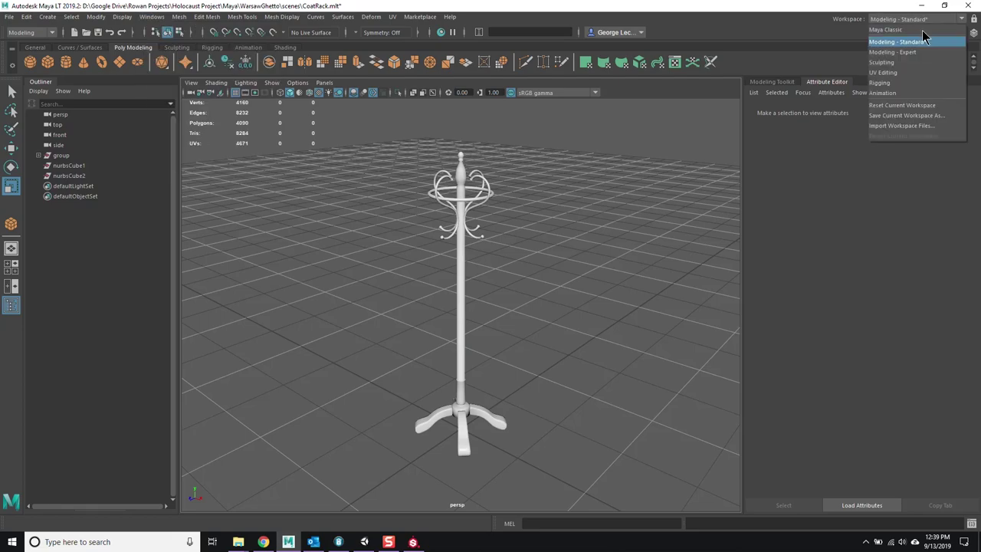
pyautogui.click(906, 37)
# - Sew the UV edge loop at the post's collar and cut the long pole shell across its inserted edge loop
pyautogui.click(61, 155)
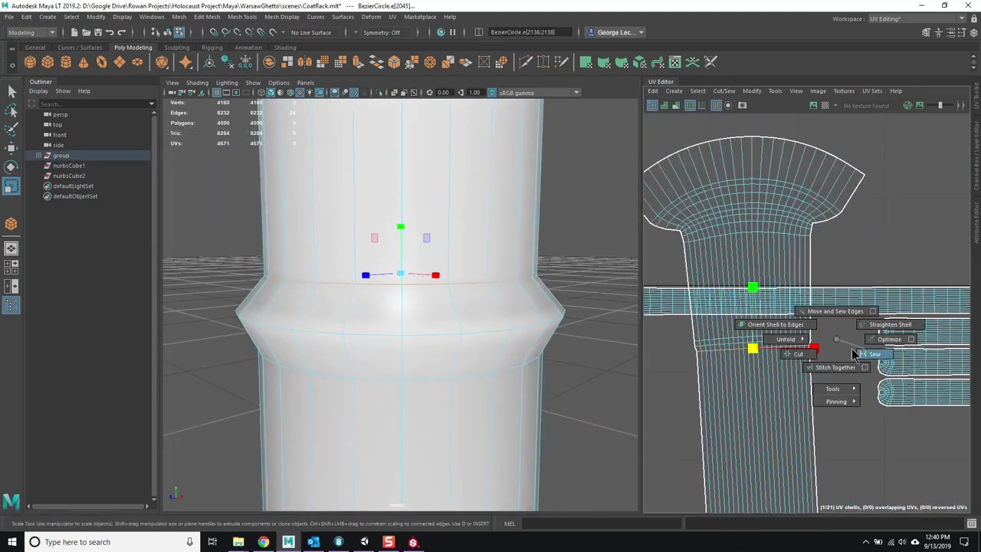
pyautogui.click(853, 354)
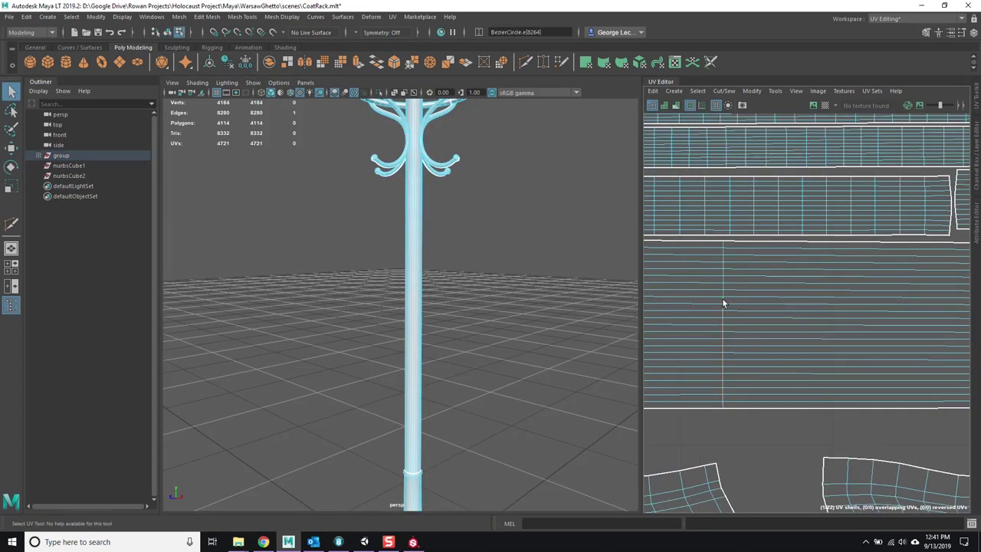
pyautogui.keyDown('shift'); pyautogui.moveTo(804, 233); pyautogui.dragTo(740, 263, button='right'); pyautogui.keyUp('shift')
pyautogui.click(402, 437)
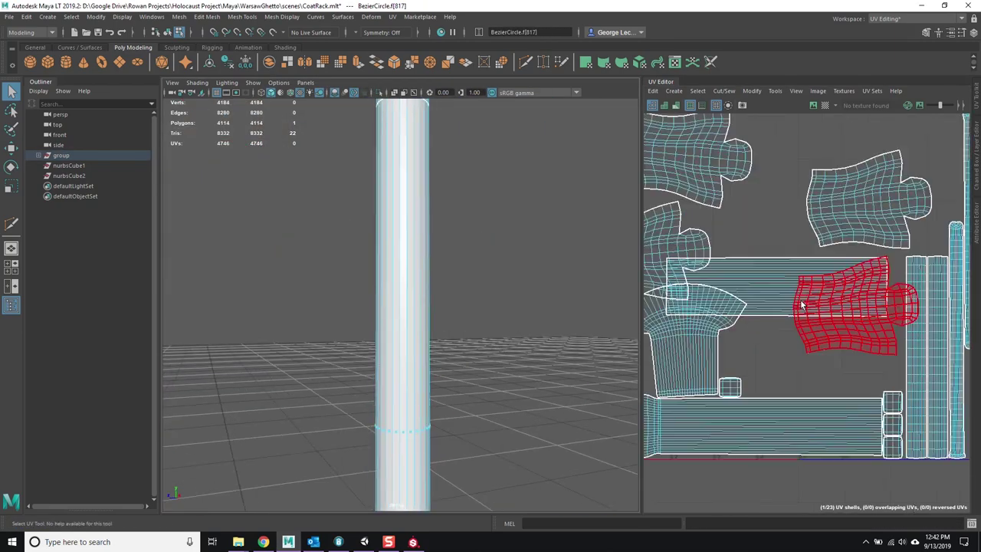
# - Lay out the coat rack's UV shells at 2048 with 6-pixel padding and clear the leftover cube groups
pyautogui.keyDown('shift'); pyautogui.moveTo(756, 237); pyautogui.dragTo(723, 264, button='right'); pyautogui.keyUp('shift')
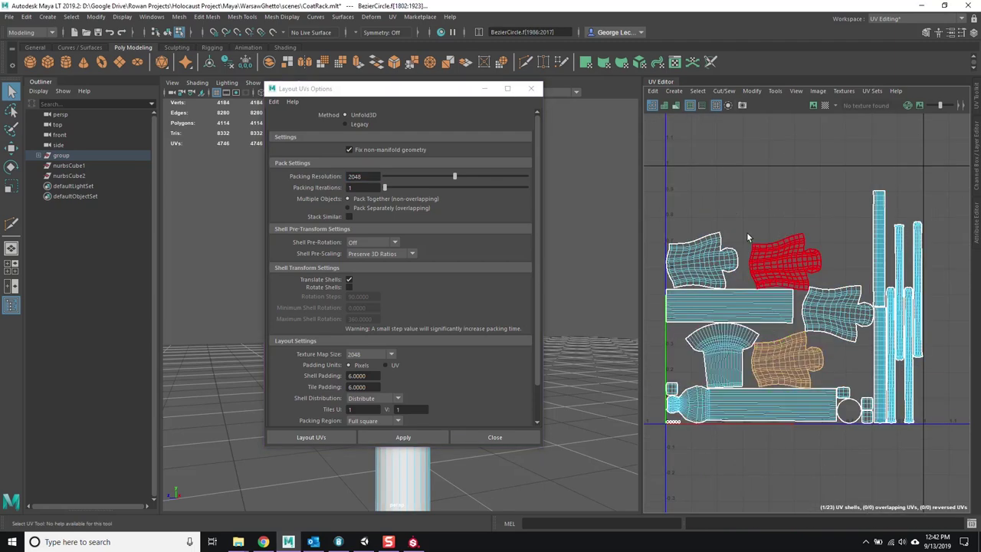
pyautogui.click(73, 165)
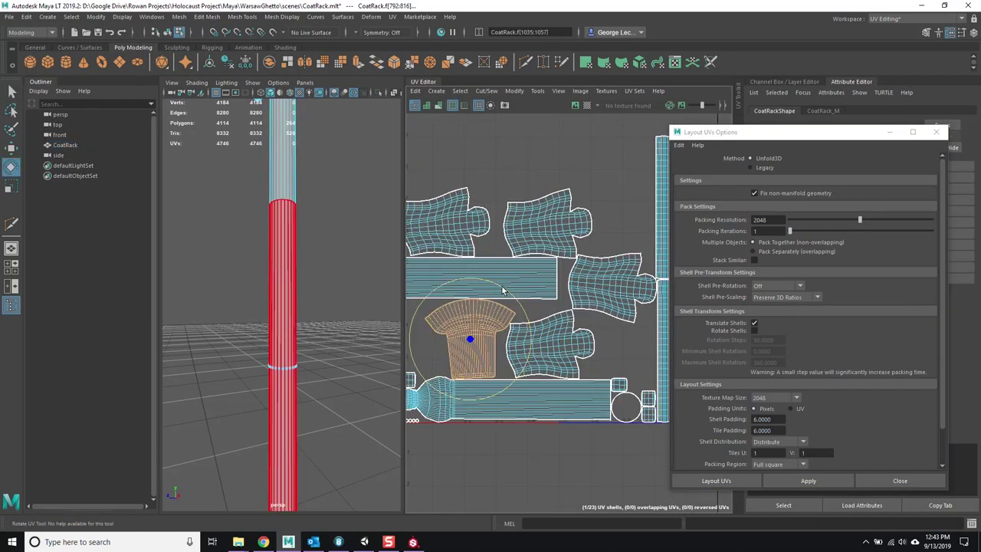
pyautogui.click(523, 287)
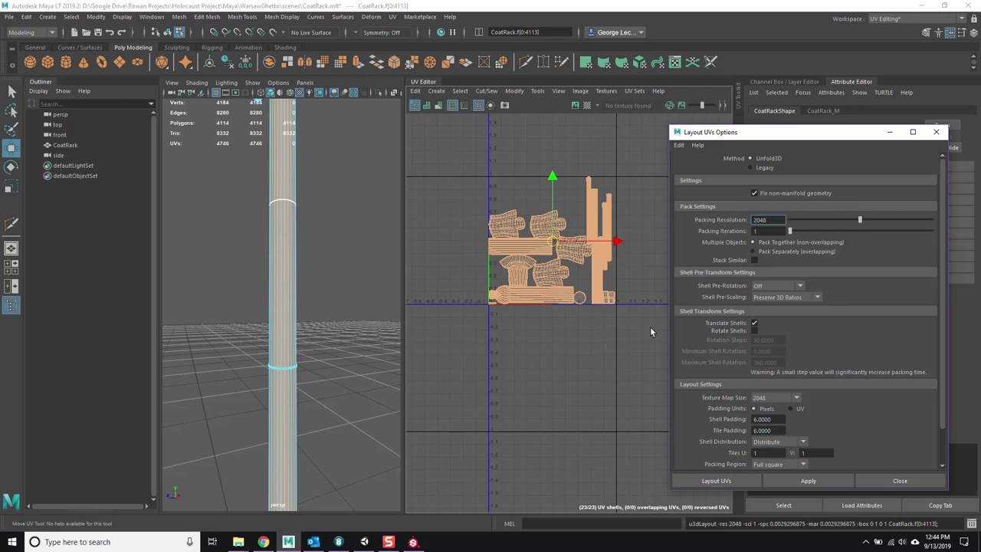
pyautogui.click(936, 132)
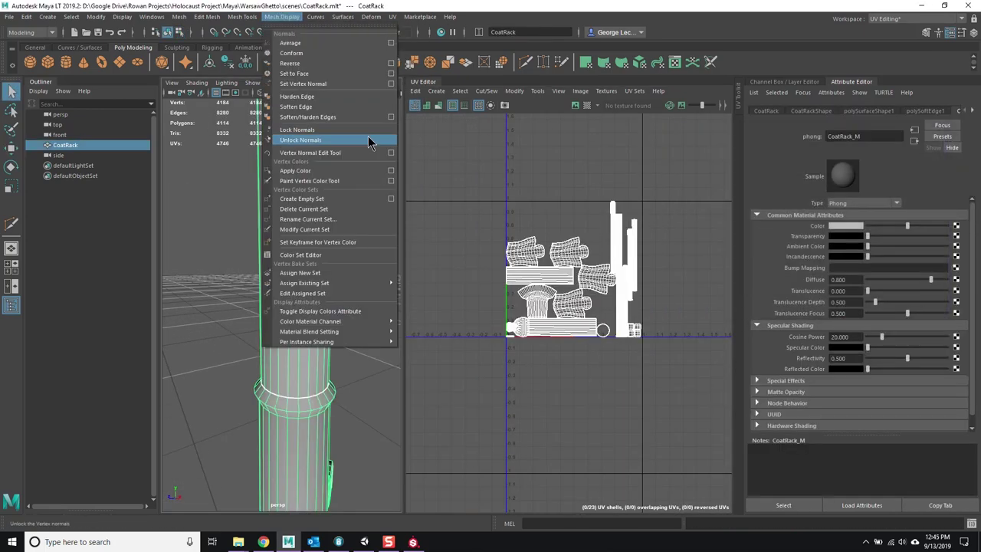
# - Unlock the CoatRack's normals and soften its edges with a 60-degree angle
pyautogui.click(373, 140)
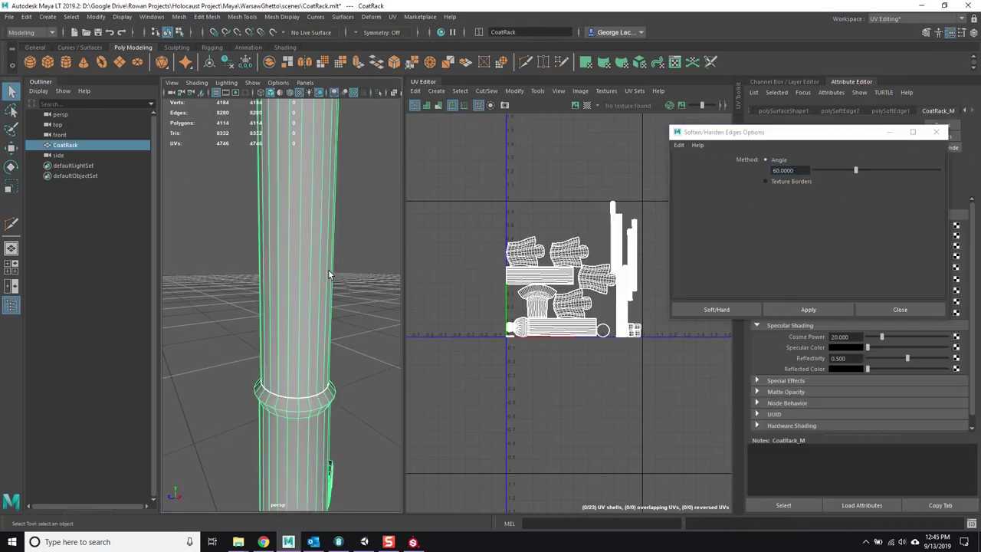
pyautogui.keyDown('shift'); pyautogui.moveTo(307, 317); pyautogui.dragTo(397, 322, button='right'); pyautogui.keyUp('shift')
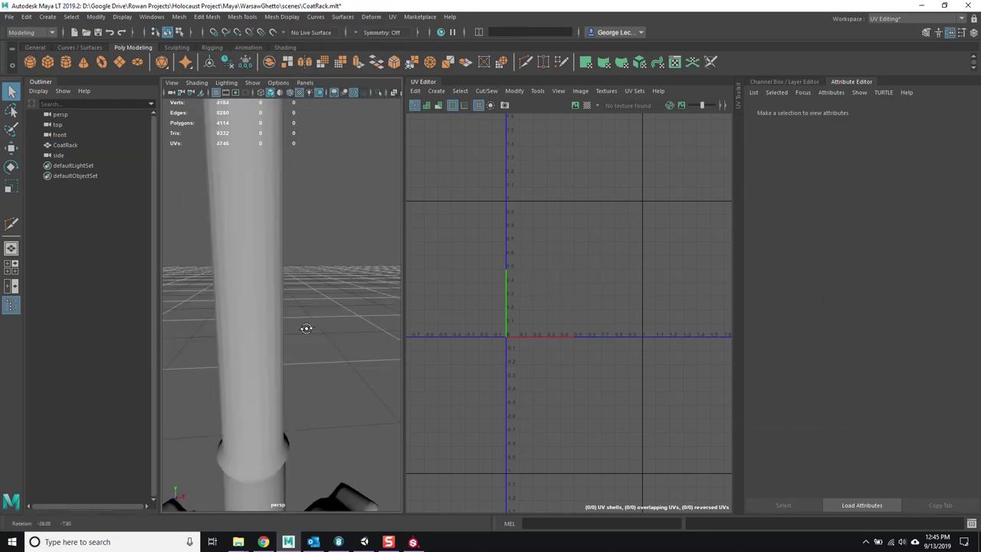
pyautogui.keyDown('alt'); pyautogui.moveTo(261, 322); pyautogui.dragTo(298, 326); pyautogui.keyUp('alt')
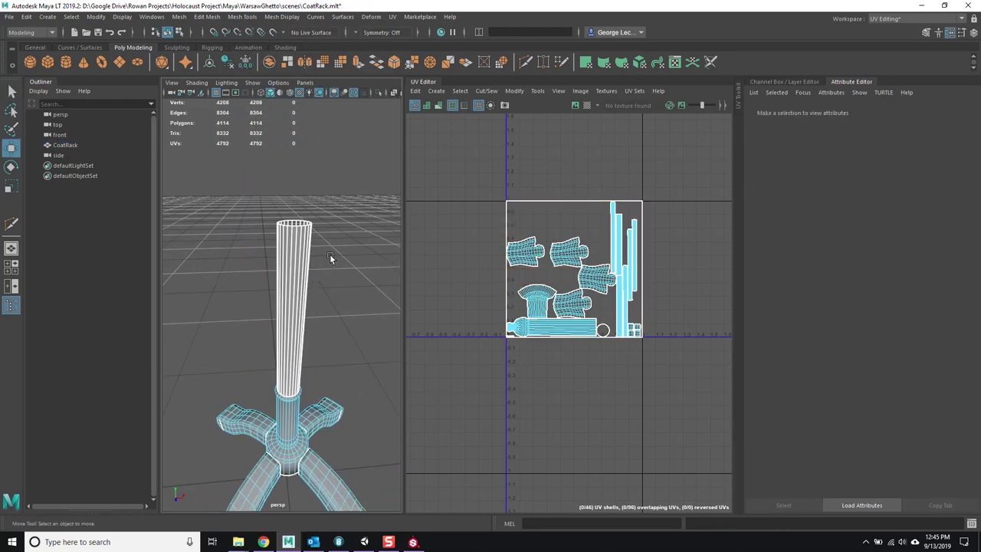
# - Repack the CoatRack's UV shells, including the pole section, with Layout UVs at 2048 and save the scene
pyautogui.scroll(5, 319, 343)
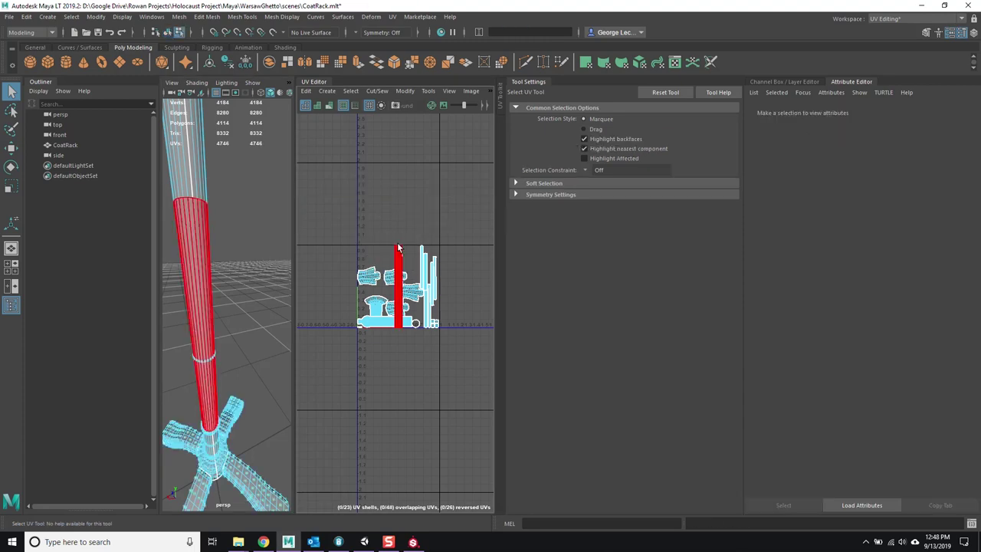
pyautogui.keyDown('shift'); pyautogui.moveTo(385, 228); pyautogui.dragTo(268, 240, button='right'); pyautogui.keyUp('shift')
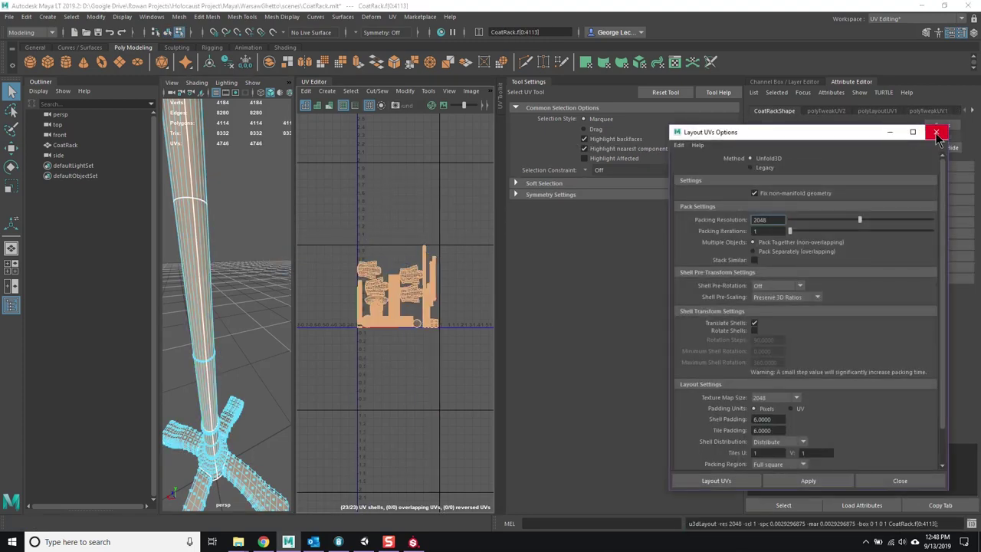
pyautogui.click(937, 133)
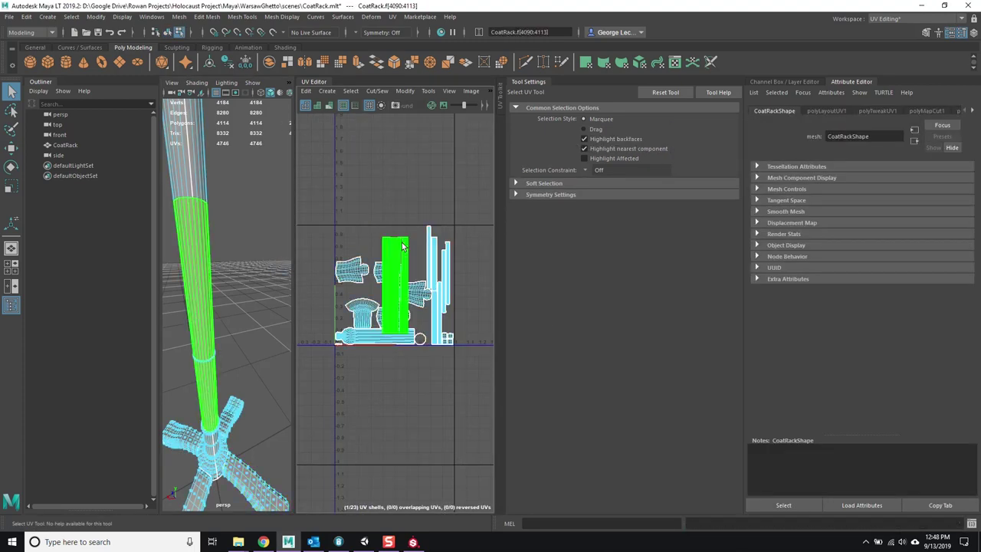
pyautogui.keyDown('shift'); pyautogui.moveTo(452, 220); pyautogui.dragTo(785, 467, button='right'); pyautogui.keyUp('shift')
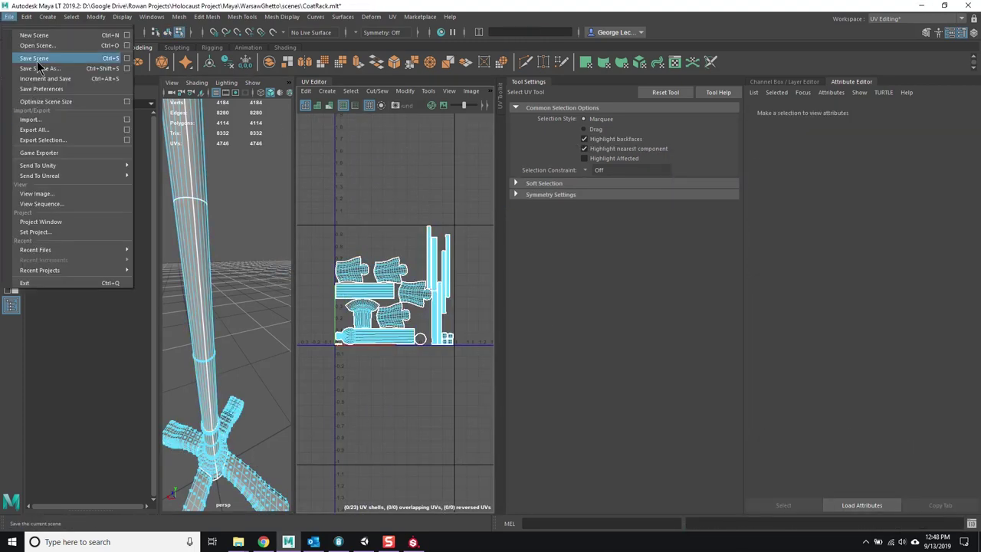
pyautogui.click(31, 59)
# - Adjust the coat rack's edge smoothing with Soften/Harden Edges and export it as CoatRack.fbx into the SP, FBX folder
pyautogui.scroll(5, 234, 304)
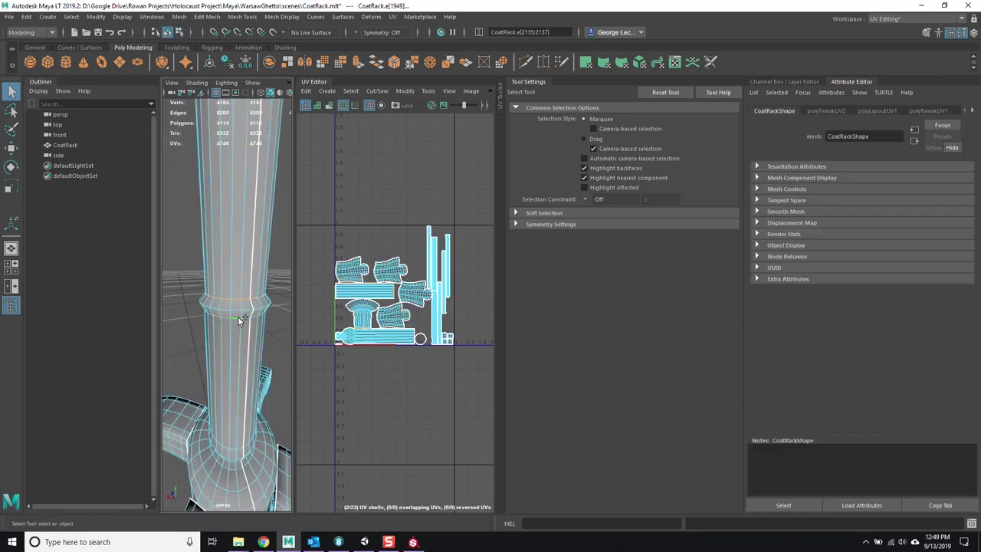
pyautogui.moveTo(214, 241); pyautogui.dragTo(273, 279, button='right')
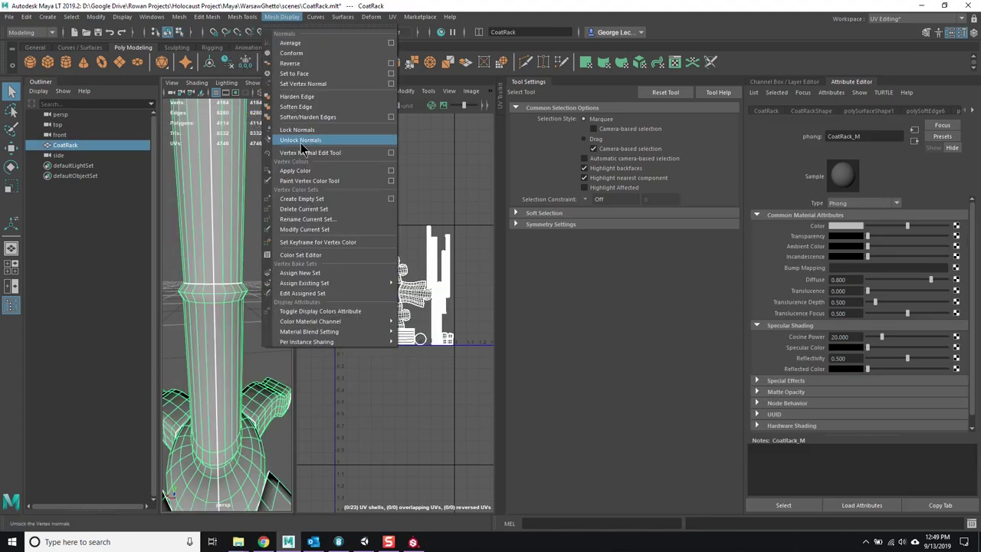
pyautogui.click(321, 113)
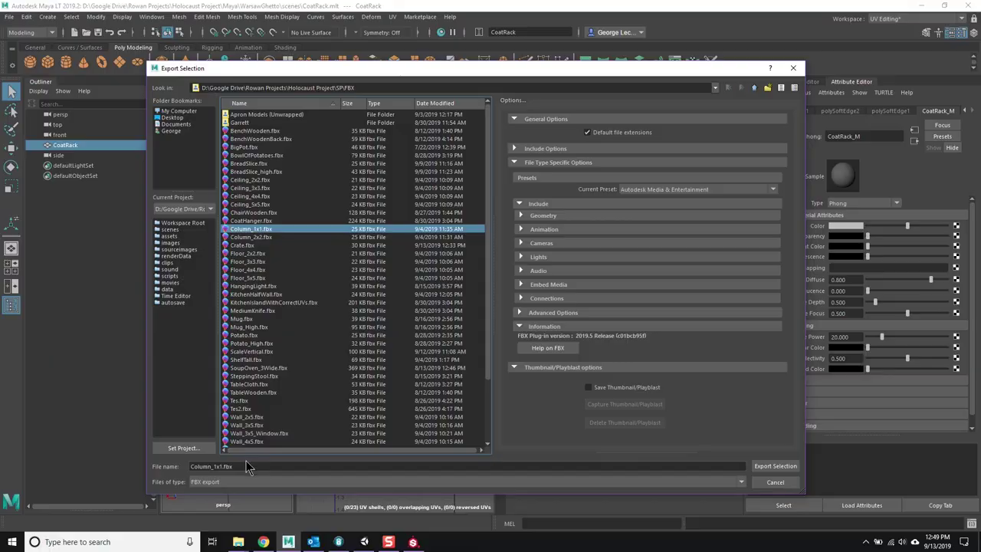
pyautogui.press('Return')
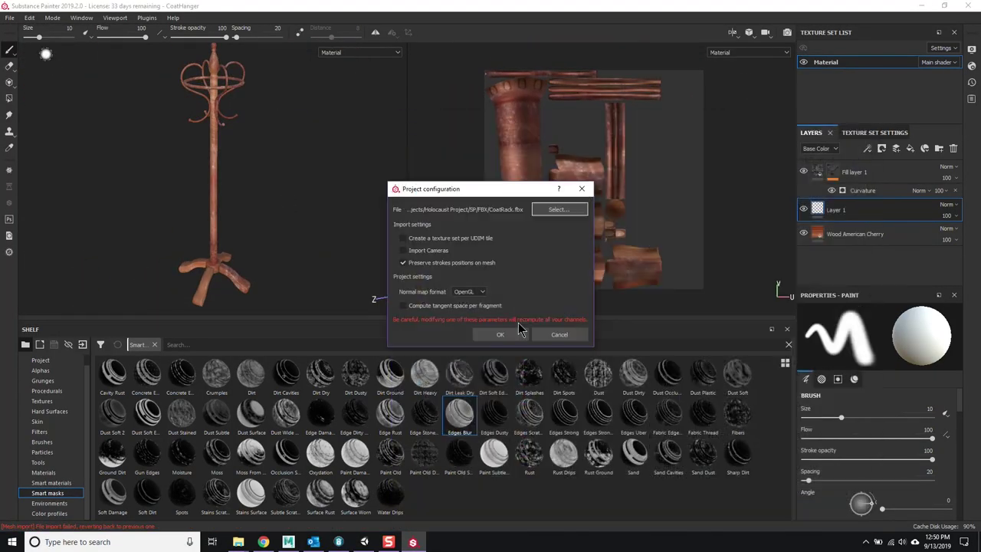
# - In Substance Painter, create a PBR - Metallic Roughness project from CoatRack.fbx at 2048 with the DirectX normal format
pyautogui.click(501, 332)
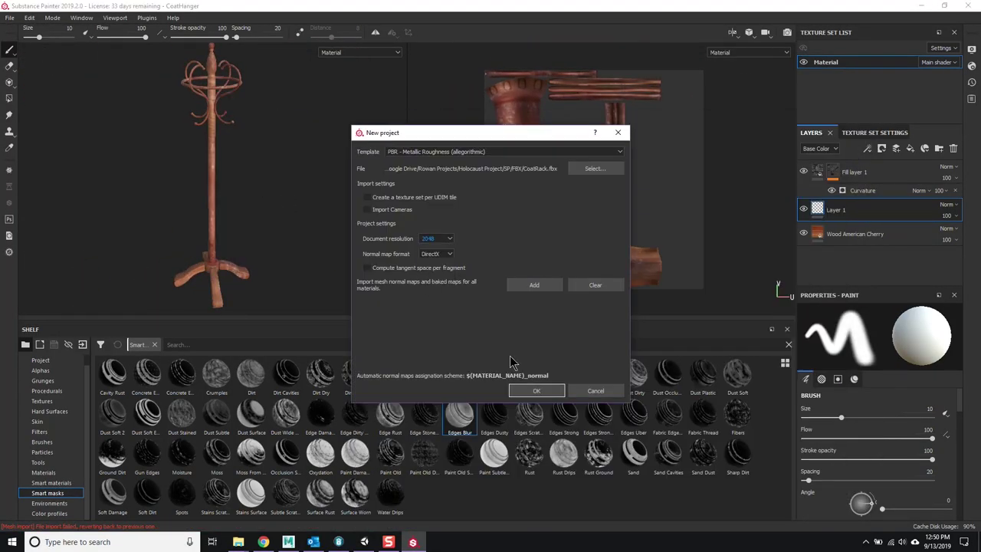
pyautogui.click(536, 388)
pyautogui.click(464, 287)
# - Search the materials for "wood" and apply Wood American Cherry to the coat rack
pyautogui.click(44, 472)
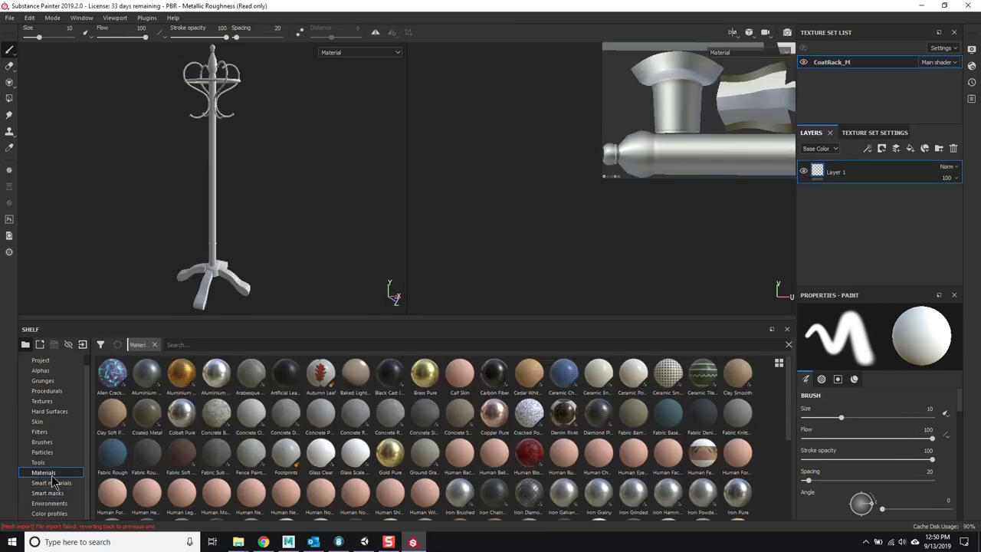
pyautogui.click(167, 344)
pyautogui.write('wood')
pyautogui.moveTo(355, 374); pyautogui.dragTo(295, 146)
# - Bake the mesh maps for the CoatRack_M texture set
pyautogui.click(874, 133)
pyautogui.click(923, 275)
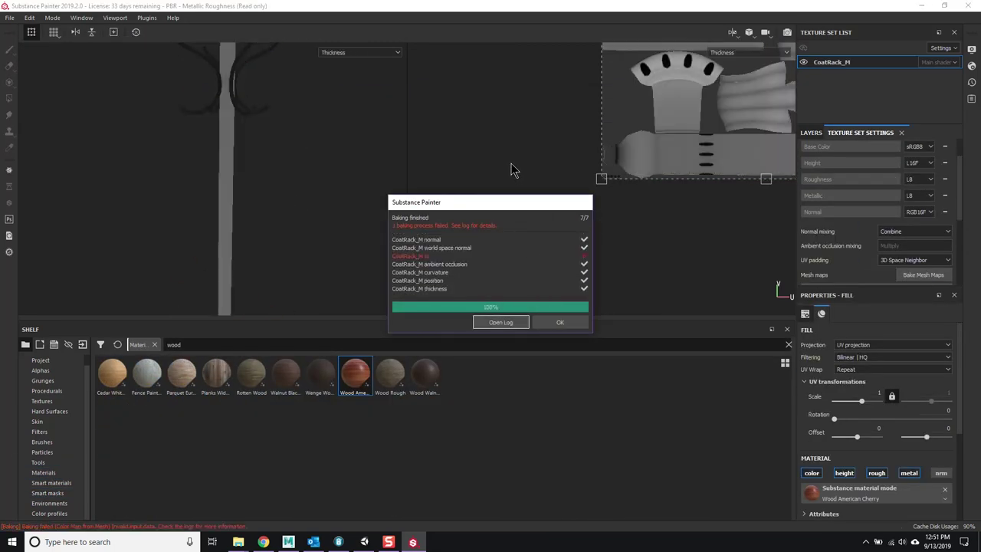
pyautogui.click(560, 322)
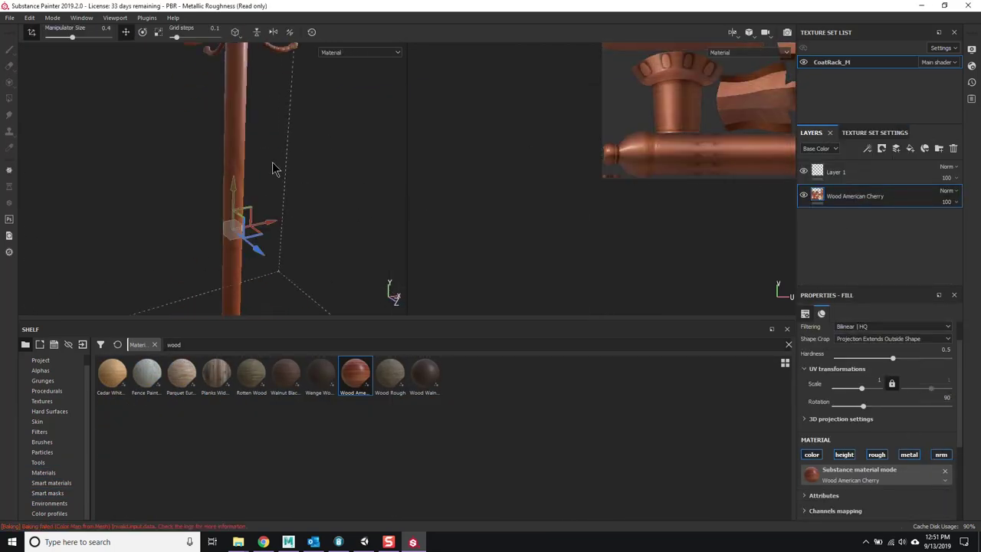
# - Back in Maya LT, repack the CoatRack's UV shells with Layout UVs at 2048 and re-export the model
pyautogui.scroll(-5, 280, 175)
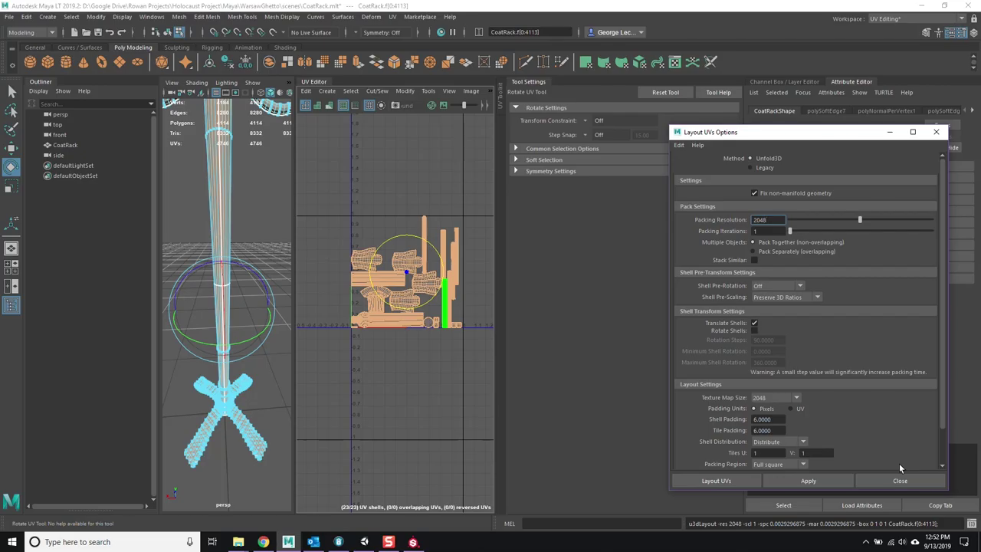
pyautogui.click(899, 481)
pyautogui.press('F8')
pyautogui.click(9, 17)
pyautogui.click(34, 157)
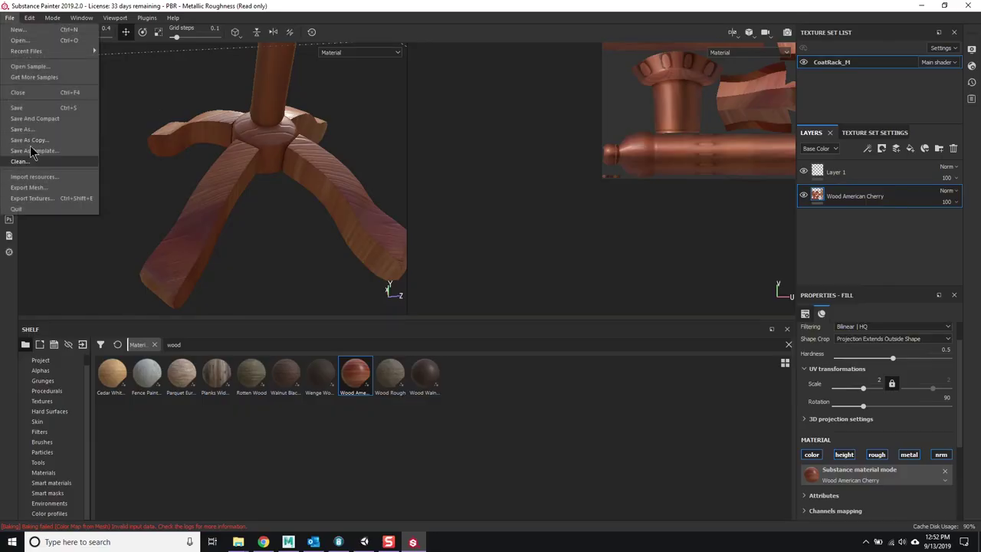
# - In Substance Painter, reload the coat rack mesh and add a second Wood American Cherry layer with a black mask
pyautogui.click(30, 141)
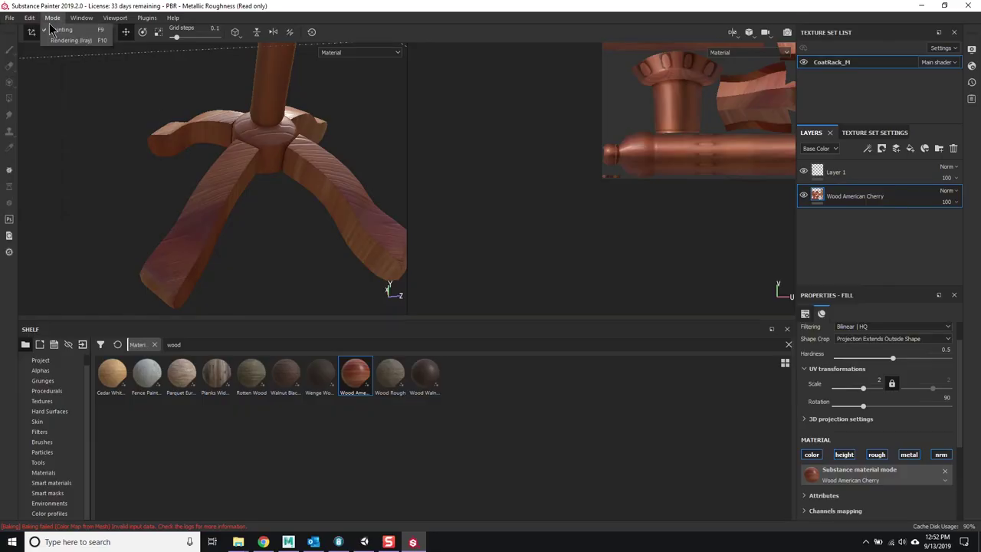
pyautogui.click(503, 333)
pyautogui.rightClick(824, 220)
pyautogui.click(881, 17)
pyautogui.scroll(-2, 912, 466)
pyautogui.press('1')
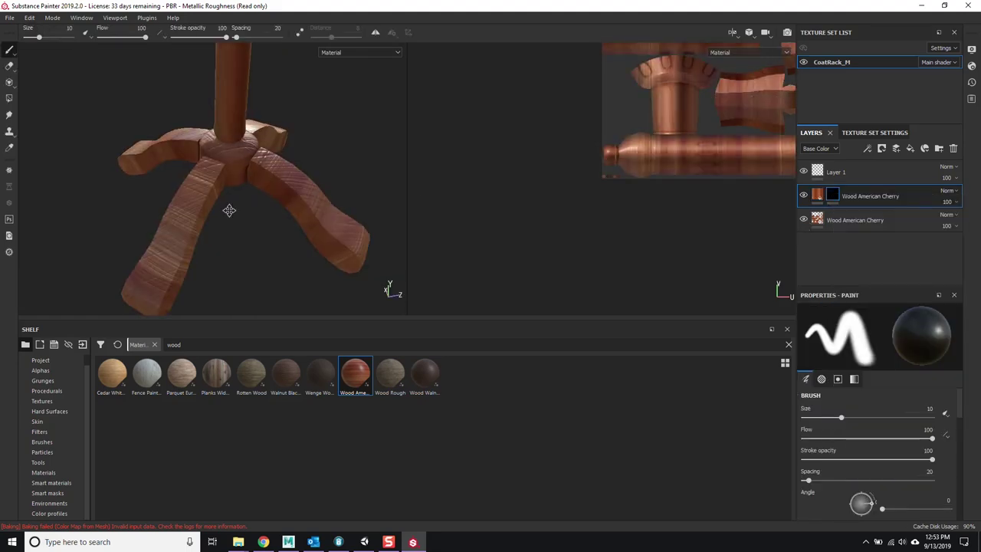
# - Set the upper Wood American Cherry layer to tri-planar projection at scale 2 and polygon-fill its mask over parts of the coat rack
pyautogui.click(816, 195)
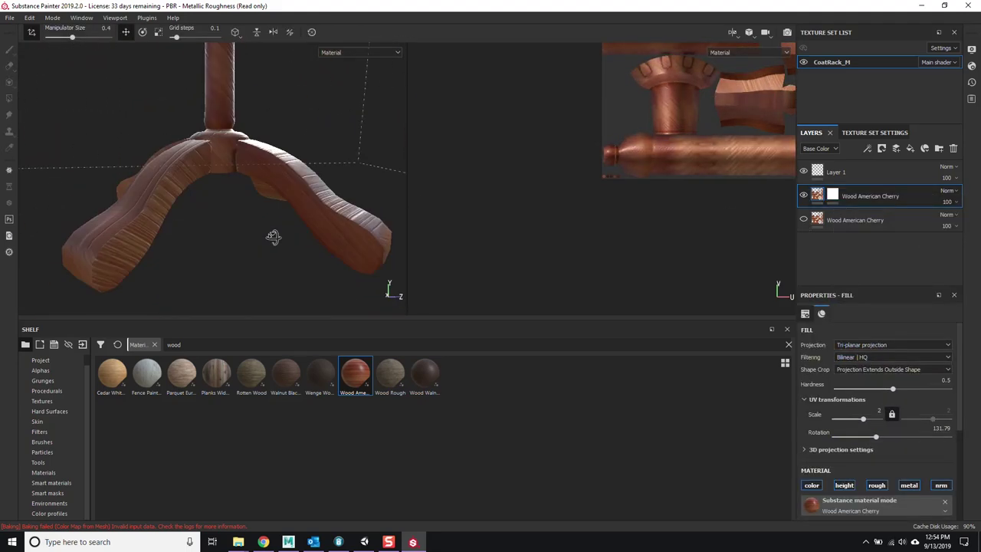
pyautogui.keyDown('alt'); pyautogui.moveTo(230, 176); pyautogui.dragTo(177, 115); pyautogui.keyUp('alt')
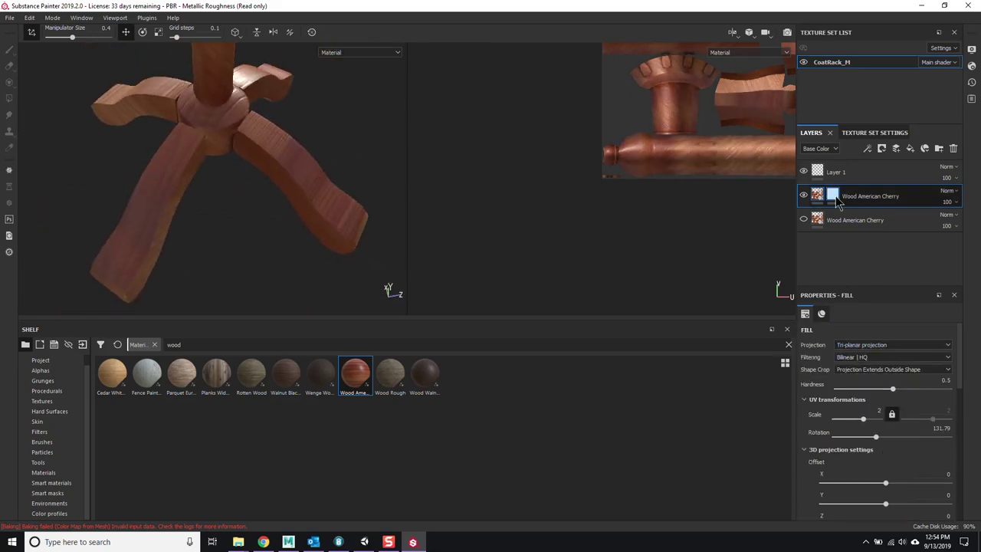
pyautogui.press('4')
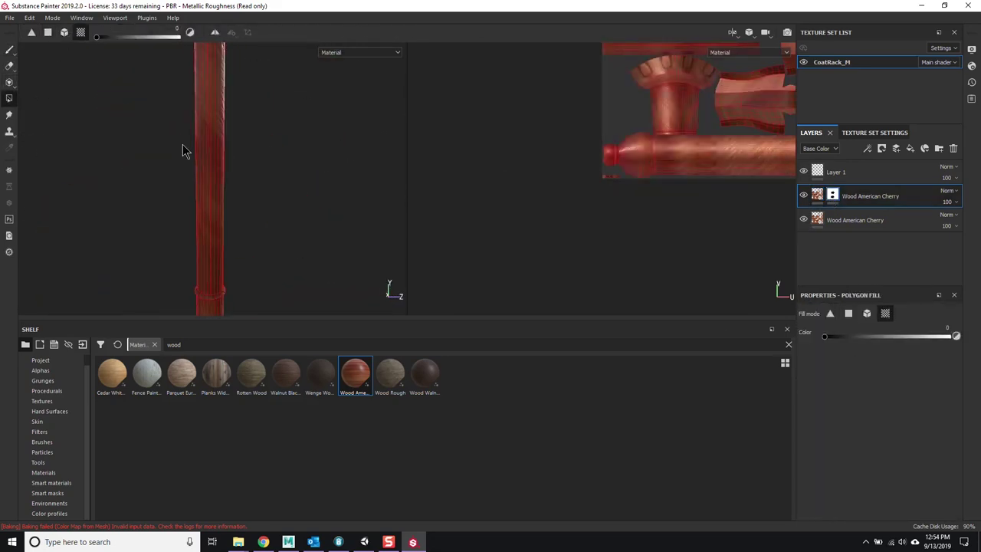
# - Apply a smart mask to the Rust Coarse layer above the coat rack's wood layers
pyautogui.moveTo(216, 458); pyautogui.dragTo(881, 170)
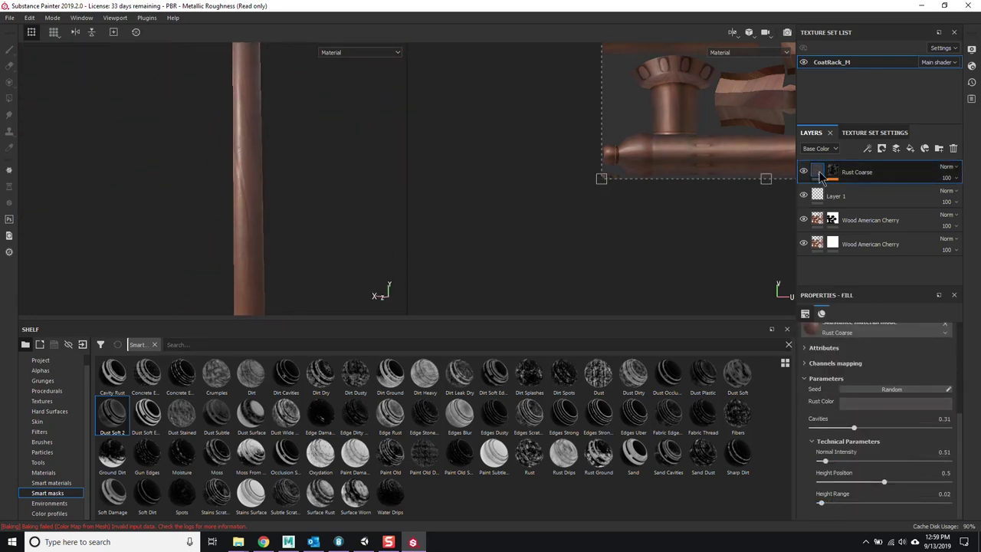
pyautogui.click(866, 193)
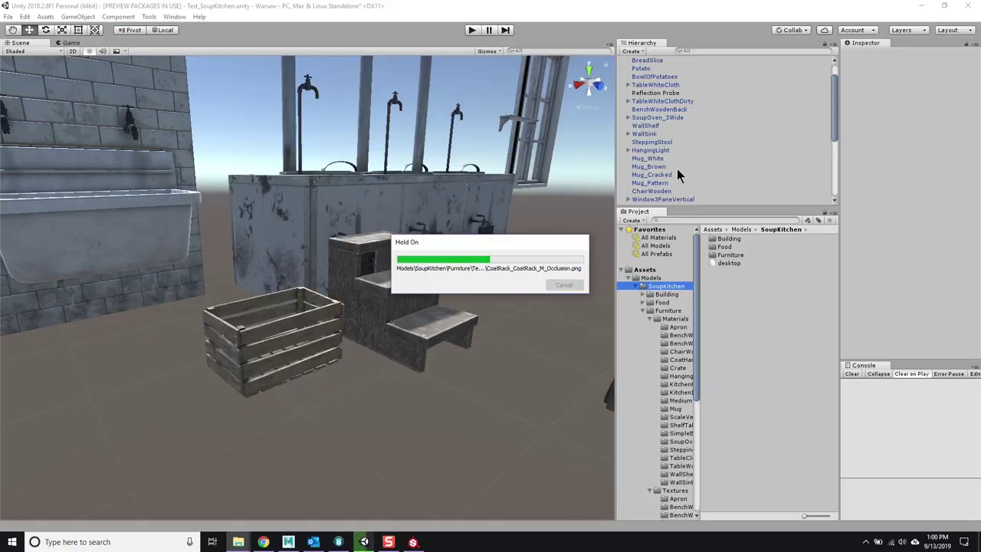
# - In Unity, create a CoatRack folder under Furniture/Materials and extract the CoatRack model's materials into it
pyautogui.click(619, 318)
pyautogui.rightClick(689, 437)
pyautogui.click(782, 200)
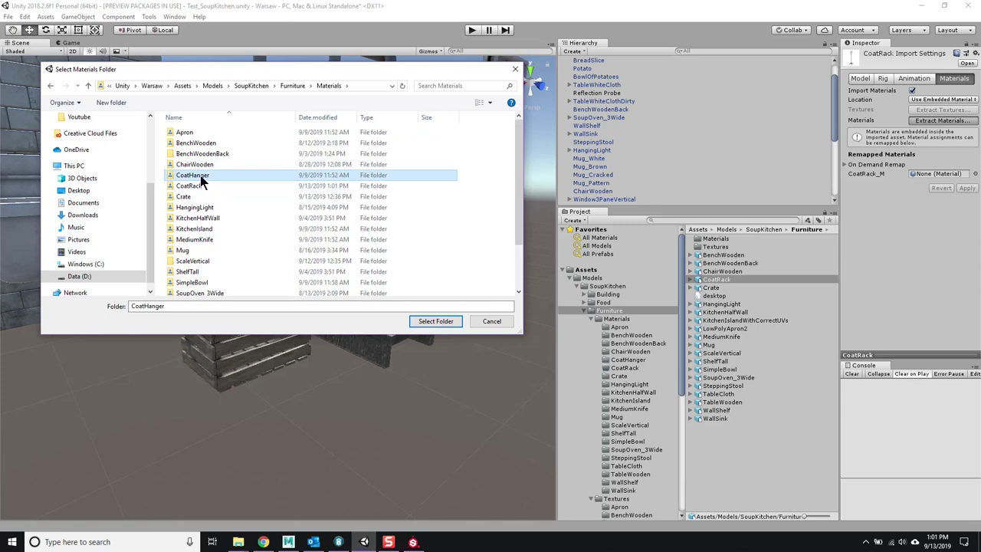
pyautogui.click(426, 320)
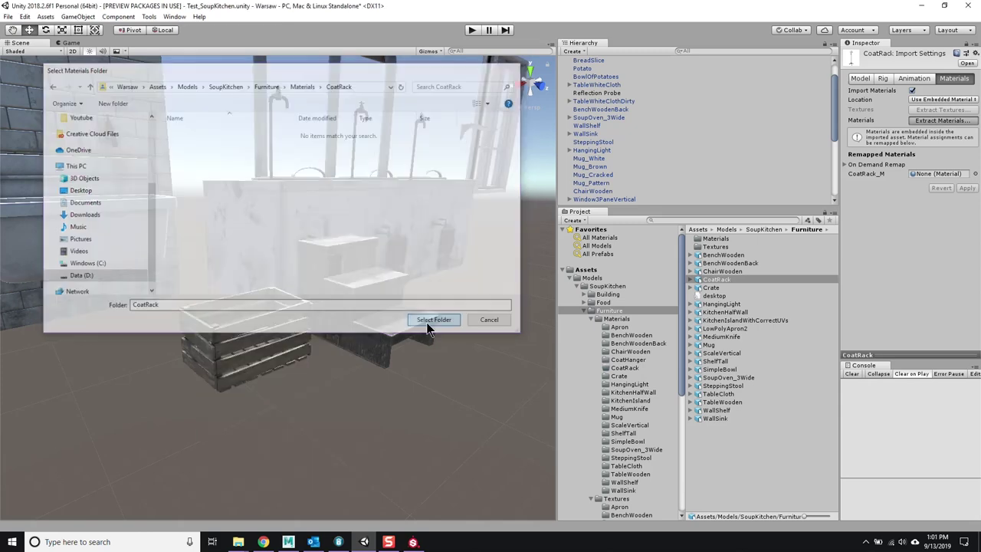
# - Assign the CoatRack albedo, metallic, normal and occlusion textures to the CoatRack_M material
pyautogui.click(720, 312)
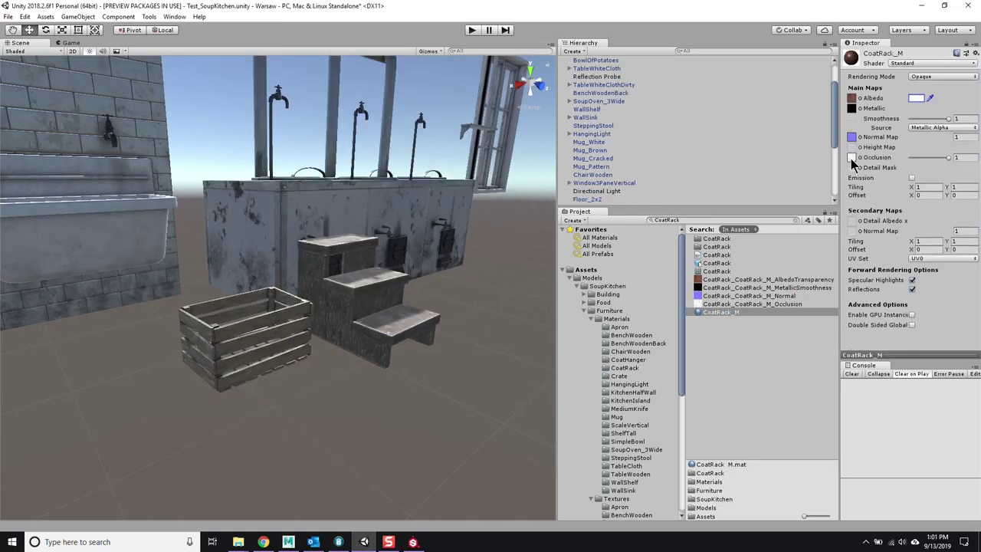
pyautogui.moveTo(283, 428); pyautogui.dragTo(354, 429)
pyautogui.moveTo(284, 413); pyautogui.dragTo(596, 326)
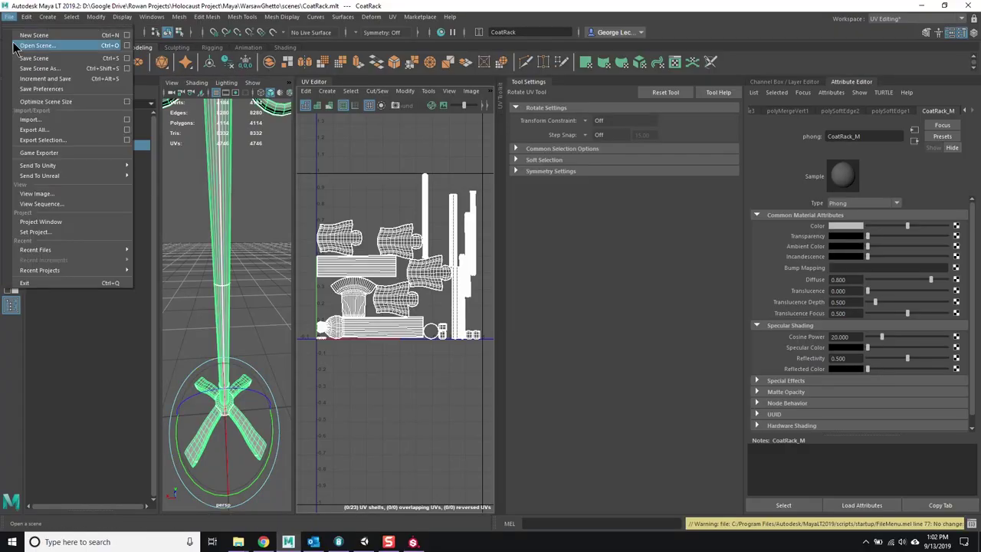
# - In Maya LT, import the knife beside the coat rack, scale it to 11.79 and set its rotation to 0, 180, -90
pyautogui.click(46, 104)
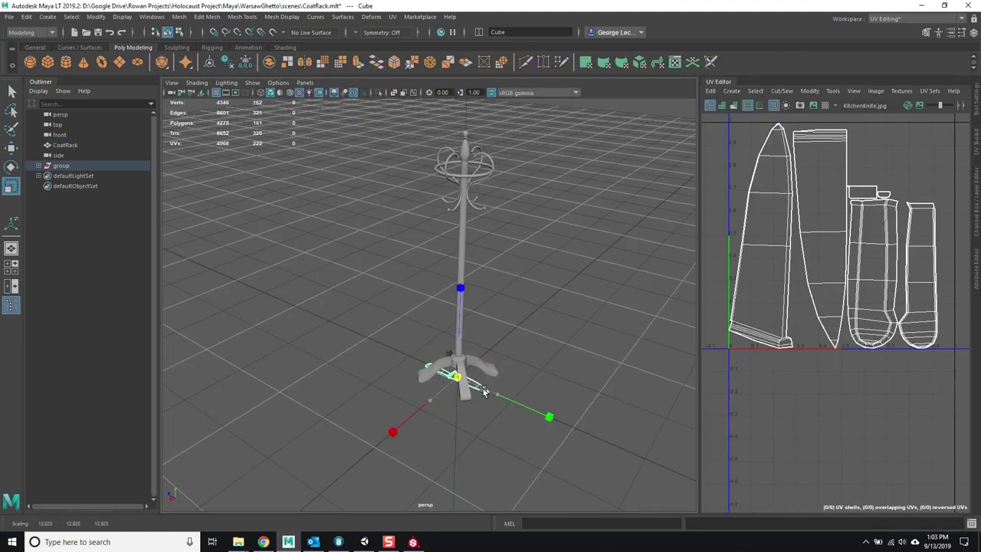
pyautogui.press('e')
pyautogui.click(974, 33)
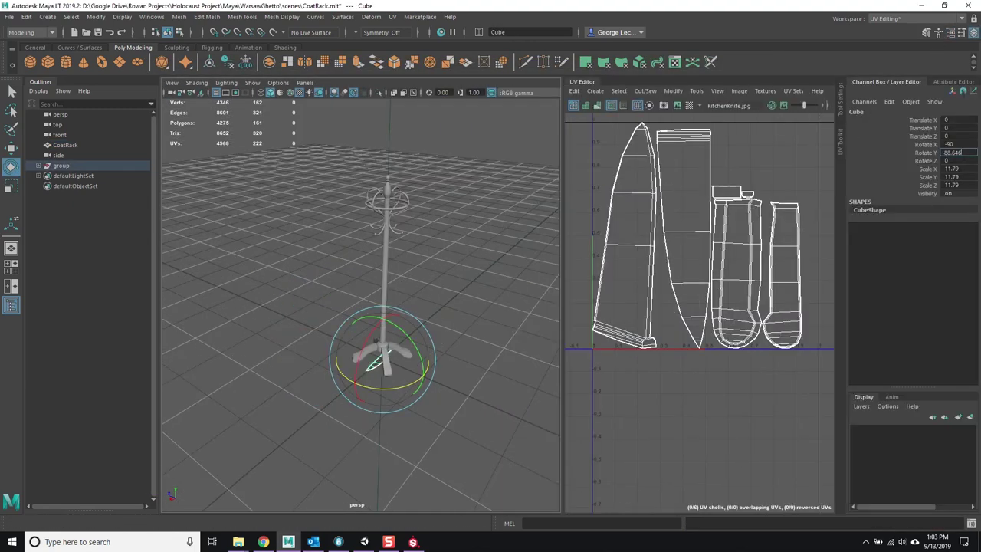
pyautogui.scroll(5, 387, 382)
pyautogui.press('Return')
pyautogui.press('w')
pyautogui.keyDown('alt'); pyautogui.moveTo(294, 306); pyautogui.dragTo(294, 365); pyautogui.keyUp('alt')
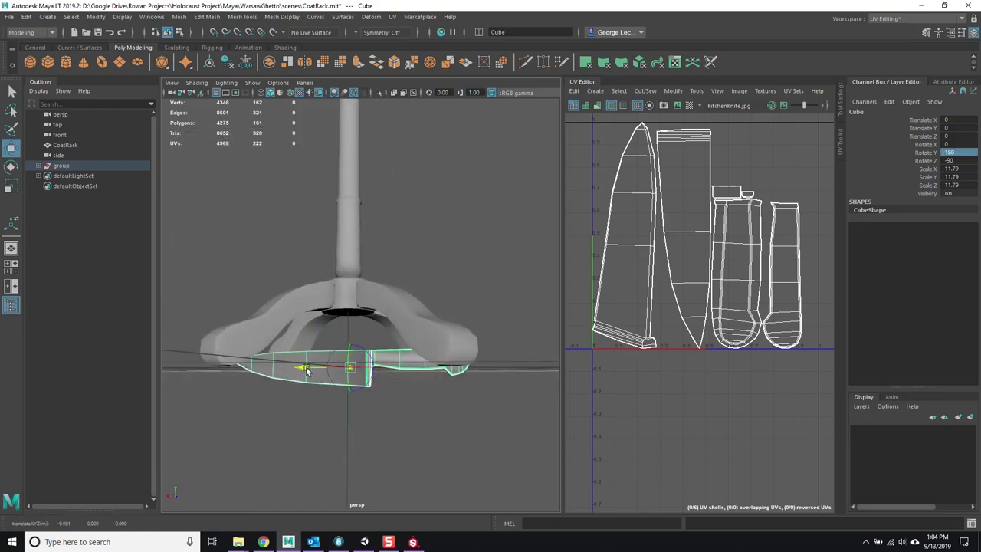
pyautogui.press('e')
pyautogui.keyDown('alt'); pyautogui.moveTo(356, 326); pyautogui.dragTo(360, 368); pyautogui.keyUp('alt')
# - Save the scene as KnifeMedium, freeze the knife's transformations and delete the coat rack
pyautogui.hotkey('ctrl', 'shift', 's')
pyautogui.write('KnifeMedium')
pyautogui.press('Return')
pyautogui.click(99, 17)
pyautogui.click(429, 263)
pyautogui.press('Delete')
# - Rename the knife object as KnifeMedium and its material as KnifeMedium_M
pyautogui.write('Knife')
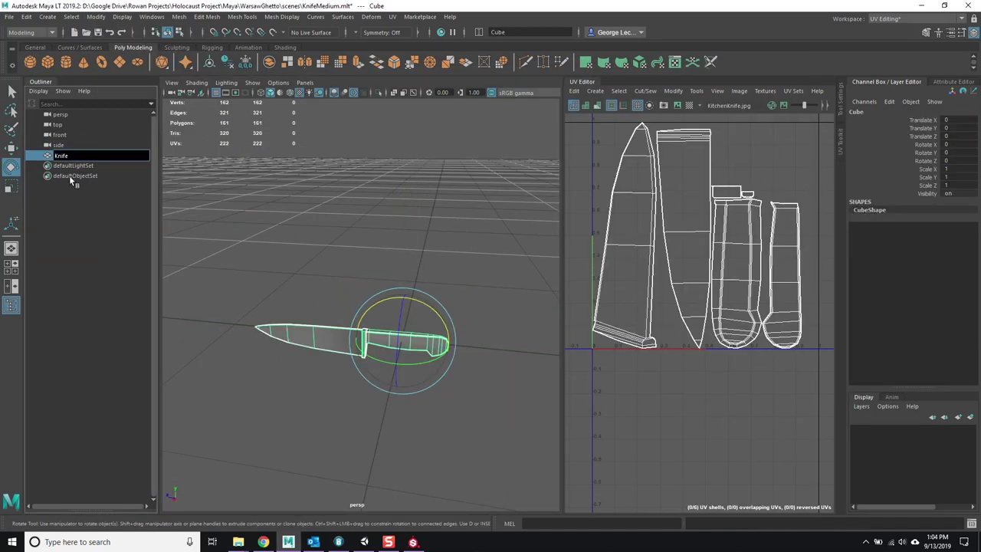
pyautogui.write('Medium')
pyautogui.press('Return')
pyautogui.hotkey('ctrl', 'a')
pyautogui.click(884, 111)
# - Cut extra edges around the junction of the knife's guard and handle with Multi-Cut
pyautogui.scroll(5, 395, 376)
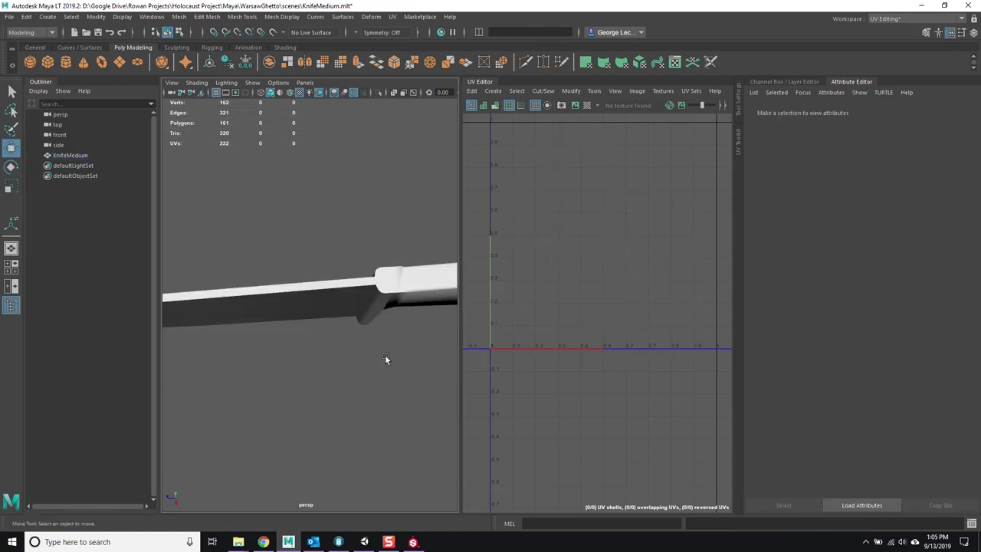
pyautogui.keyDown('alt'); pyautogui.moveTo(395, 376); pyautogui.dragTo(307, 383); pyautogui.keyUp('alt')
pyautogui.click(291, 302)
pyautogui.scroll(3, 207, 326)
pyautogui.press('y')
pyautogui.keyDown('alt'); pyautogui.moveTo(208, 326); pyautogui.dragTo(262, 389); pyautogui.keyUp('alt')
pyautogui.scroll(3, 372, 342)
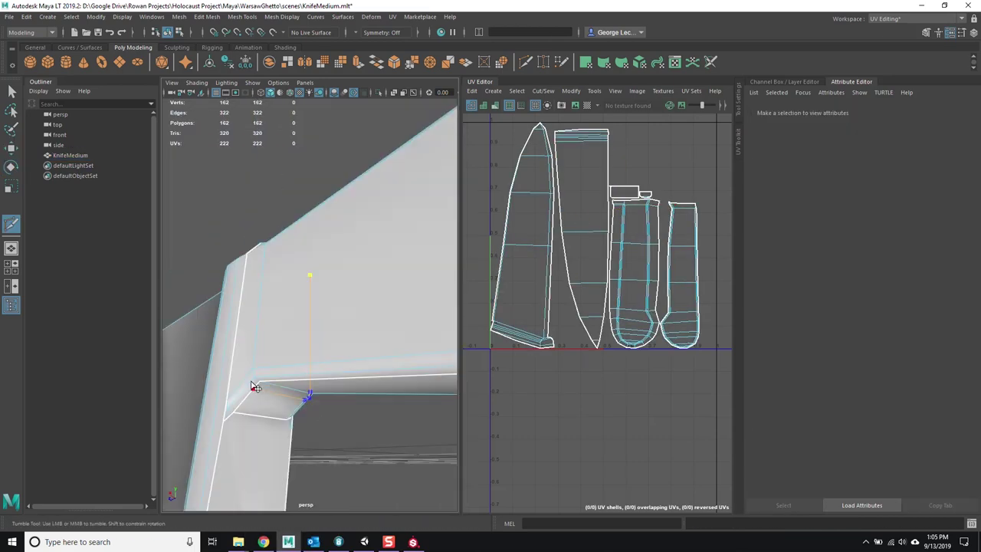
pyautogui.keyDown('ctrl'); pyautogui.click(262, 389); pyautogui.keyUp('ctrl')
pyautogui.press('q')
pyautogui.keyDown('alt'); pyautogui.moveTo(285, 339); pyautogui.dragTo(305, 342, button='middle'); pyautogui.keyUp('alt')
pyautogui.keyDown('alt'); pyautogui.moveTo(306, 342); pyautogui.dragTo(351, 323); pyautogui.keyUp('alt')
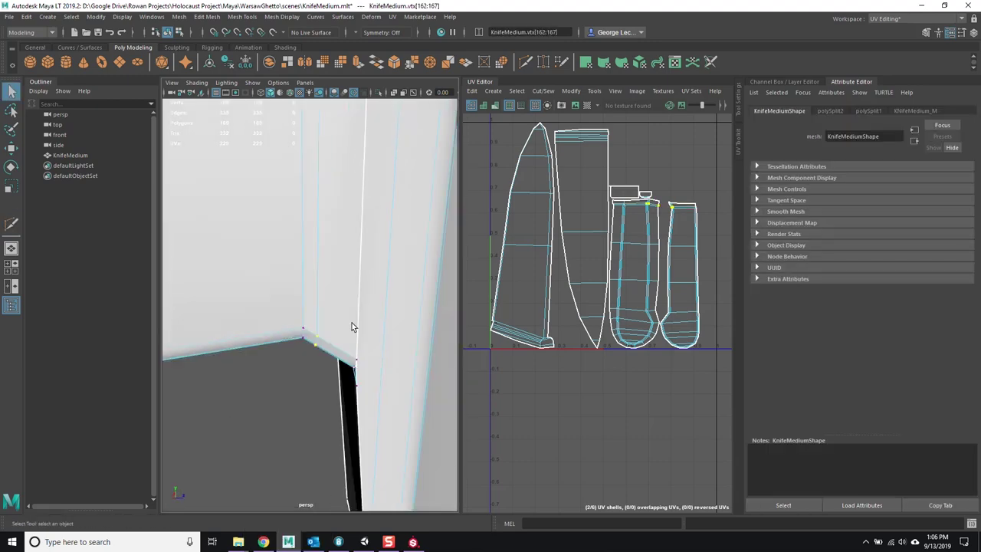
# - Apply Soften/Harden Edges to the knife at a 45-degree angle
pyautogui.press('w')
pyautogui.press('F8')
pyautogui.keyDown('alt'); pyautogui.moveTo(327, 368); pyautogui.dragTo(373, 233); pyautogui.keyUp('alt')
pyautogui.click(354, 300)
pyautogui.click(282, 16)
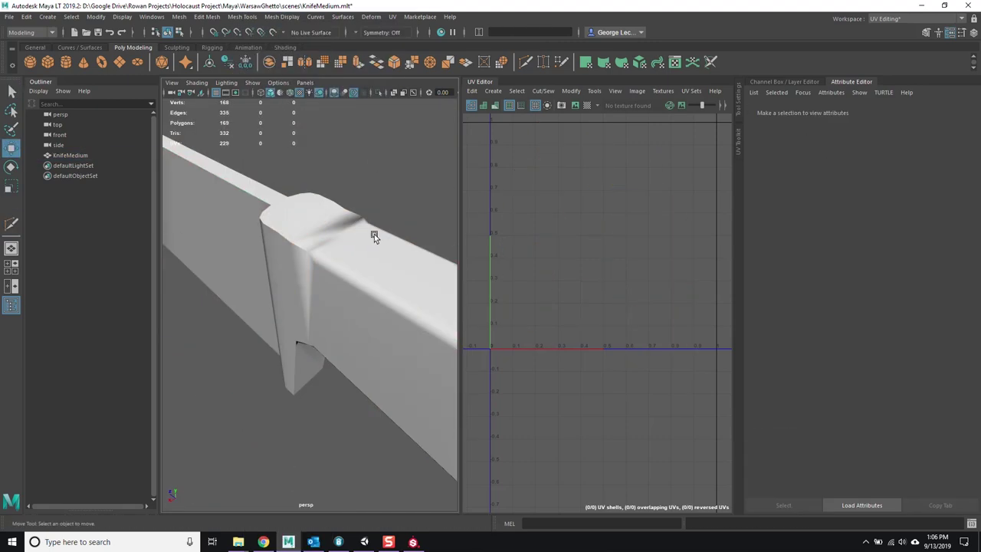
pyautogui.click(373, 234)
pyautogui.click(282, 16)
pyautogui.click(391, 116)
pyautogui.scroll(3, 308, 318)
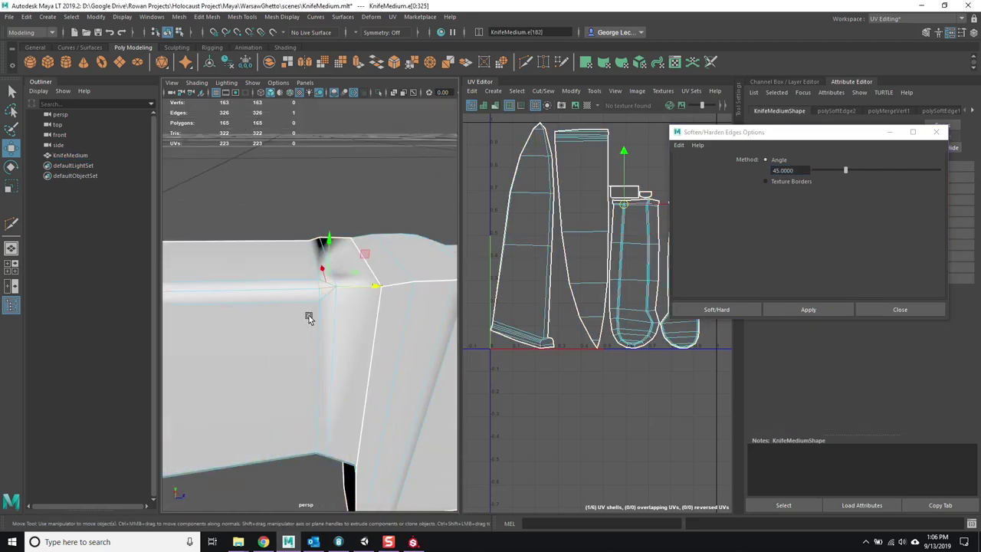
# - Undo the last edits around the guard and delete one half of the knife mesh
pyautogui.doubleClick(319, 328)
pyautogui.keyDown('alt'); pyautogui.moveTo(319, 327); pyautogui.dragTo(377, 243); pyautogui.keyUp('alt')
pyautogui.press('F8')
pyautogui.hotkey('ctrl', 'z')
pyautogui.hotkey('ctrl', 'z')
pyautogui.doubleClick(298, 305)
pyautogui.press('Delete')
# - Switch to the top view and edit the top camera's clip planes so the knife can be displayed
pyautogui.press('space')
pyautogui.press('space')
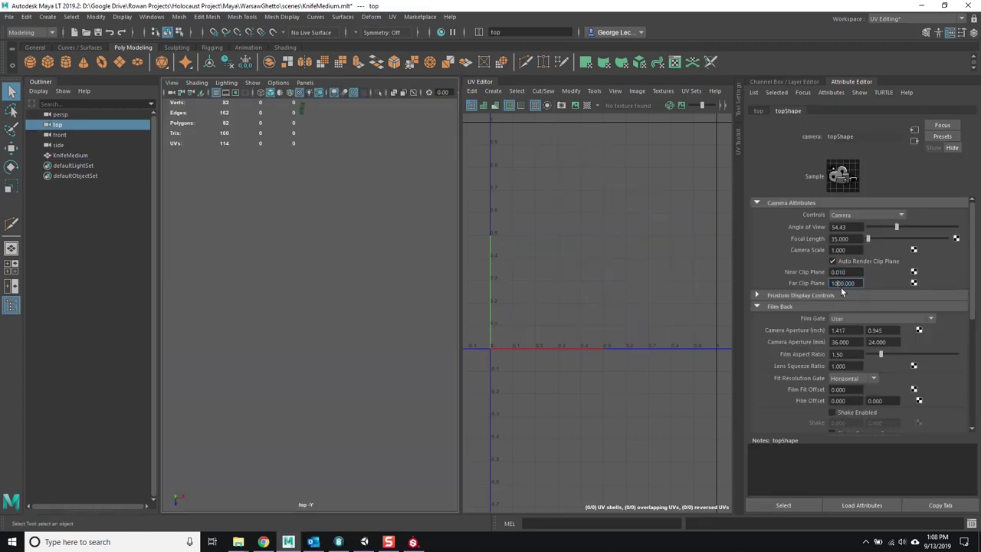
pyautogui.click(330, 286)
pyautogui.keyDown('alt'); pyautogui.moveTo(341, 251); pyautogui.dragTo(394, 319); pyautogui.keyUp('alt')
pyautogui.scroll(-5, 376, 390)
pyautogui.scroll(3, 346, 273)
# - Select the edges around the handle's rounded end and change their edge hardness
pyautogui.hotkey('ctrl', 'F9')
pyautogui.press('F10')
pyautogui.doubleClick(394, 320)
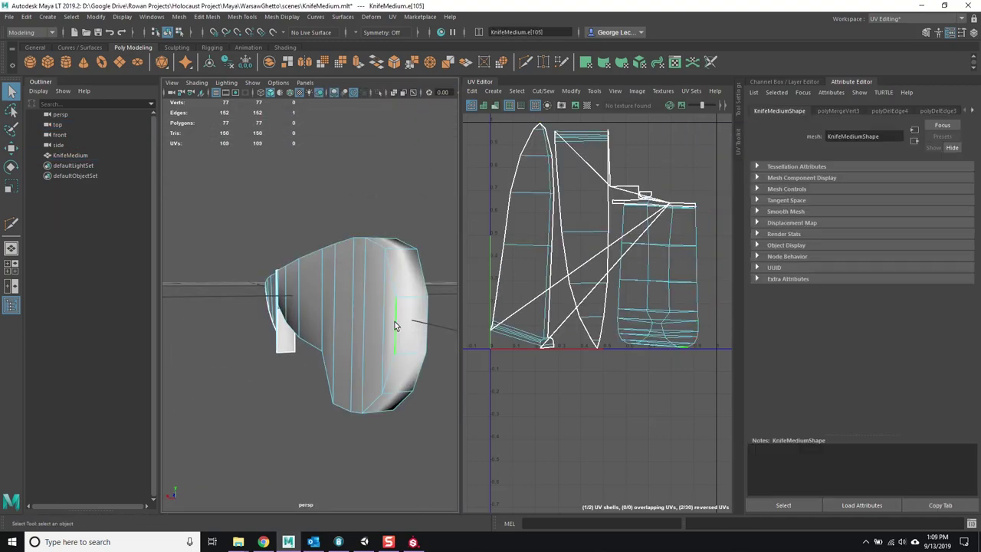
pyautogui.click(281, 16)
pyautogui.click(338, 99)
# - Delete surplus edges on the knife's handle and guard and recut the guard's end face with Multi-Cut
pyautogui.scroll(5, 269, 274)
pyautogui.keyDown('alt'); pyautogui.moveTo(269, 273); pyautogui.dragTo(370, 277); pyautogui.keyUp('alt')
pyautogui.press('Delete')
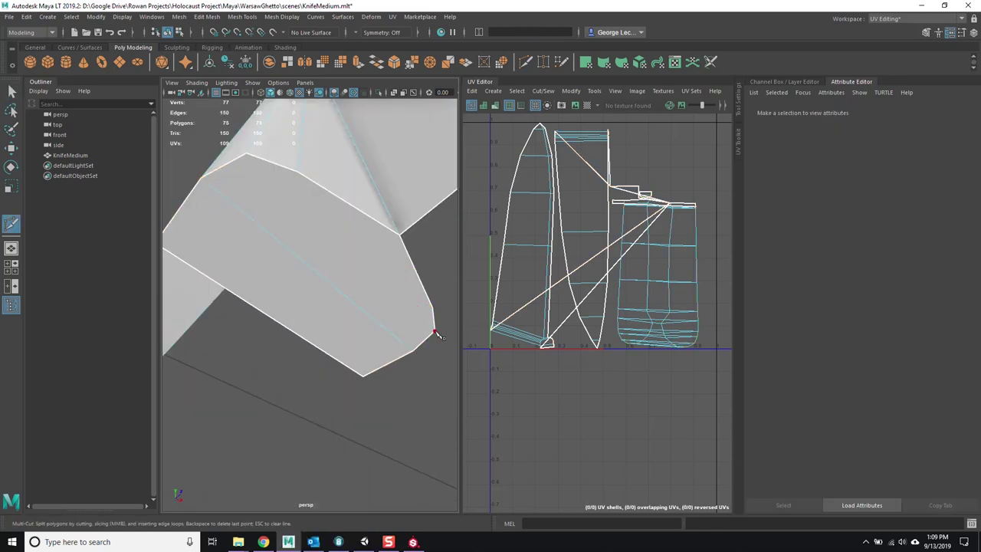
pyautogui.moveTo(346, 259); pyautogui.dragTo(350, 232, button='right')
pyautogui.keyDown('alt'); pyautogui.moveTo(350, 253); pyautogui.dragTo(353, 330); pyautogui.keyUp('alt')
pyautogui.scroll(-5, 351, 317)
pyautogui.scroll(5, 335, 328)
pyautogui.click(335, 328)
pyautogui.press('Delete')
# - Reapply Soften/Harden Edges to the cleaned-up knife mesh
pyautogui.click(418, 350)
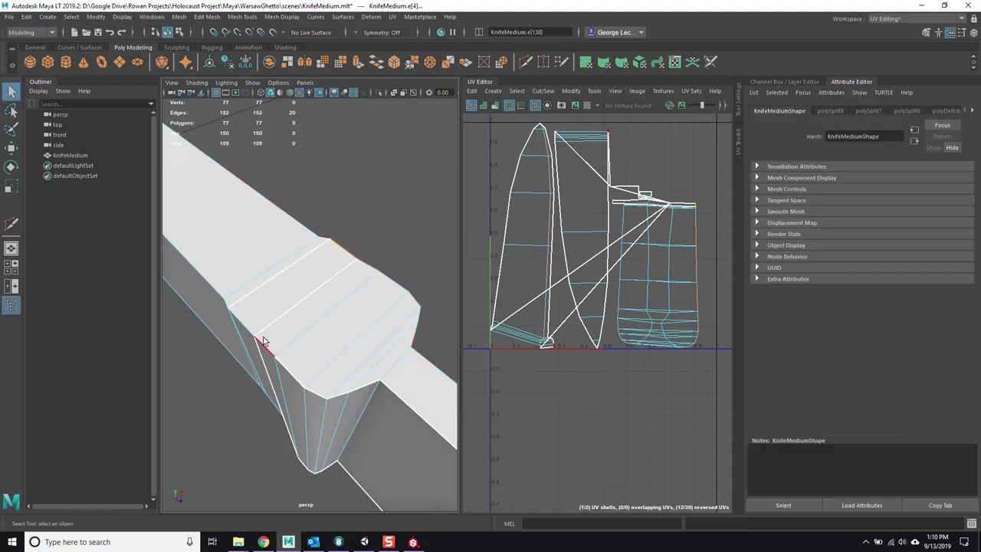
pyautogui.keyDown('alt'); pyautogui.moveTo(419, 350); pyautogui.dragTo(268, 321); pyautogui.keyUp('alt')
pyautogui.click(898, 309)
pyautogui.click(282, 16)
pyautogui.click(312, 116)
# - Turn on X-Ray shading and select the edge loop around the handle's rounded end
pyautogui.keyDown('alt'); pyautogui.moveTo(291, 230); pyautogui.dragTo(287, 210); pyautogui.keyUp('alt')
pyautogui.press('F8')
pyautogui.press('F8')
pyautogui.click(196, 82)
pyautogui.click(222, 184)
pyautogui.click(275, 254)
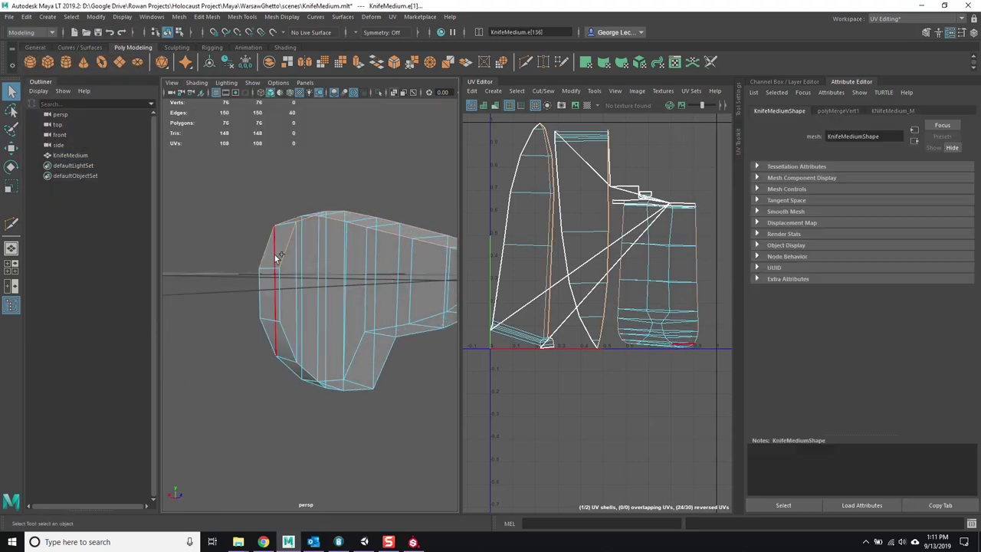
# - Rework the selected edge loop at the handle's rounded end
pyautogui.hotkey('alt', 'x')
pyautogui.moveTo(304, 252)
pyautogui.keyDown('alt'); pyautogui.mouseDown()
pyautogui.moveTo(284, 258)
pyautogui.moveTo(258, 313)
pyautogui.moveTo(270, 325)
pyautogui.mouseUp(); pyautogui.keyUp('alt')
pyautogui.keyDown('shift'); pyautogui.moveTo(271, 325); pyautogui.dragTo(300, 222, button='right'); pyautogui.keyUp('shift')
pyautogui.keyDown('alt'); pyautogui.moveTo(332, 253); pyautogui.dragTo(392, 290); pyautogui.keyUp('alt')
pyautogui.click(391, 290)
pyautogui.moveTo(405, 302); pyautogui.dragTo(376, 241, button='middle')
pyautogui.keyDown('alt'); pyautogui.moveTo(356, 263); pyautogui.dragTo(276, 297); pyautogui.keyUp('alt')
pyautogui.click(379, 227)
# - Cut additional edges into the knife with Multi-Cut and scale one of its edge loops
pyautogui.press('w')
pyautogui.hotkey('ctrl', 'shift', 'x')
pyautogui.keyDown('alt'); pyautogui.moveTo(307, 350); pyautogui.dragTo(264, 376); pyautogui.keyUp('alt')
pyautogui.press('Return')
pyautogui.keyDown('alt'); pyautogui.moveTo(373, 342); pyautogui.dragTo(338, 306); pyautogui.keyUp('alt')
pyautogui.doubleClick(329, 298)
pyautogui.press('r')
pyautogui.keyDown('alt'); pyautogui.moveTo(348, 398); pyautogui.dragTo(293, 360); pyautogui.keyUp('alt')
# - Insert another edge loop into the knife mesh with Multi-Cut
pyautogui.hotkey('ctrl', 'shift', 'x')
pyautogui.keyDown('ctrl'); pyautogui.click(328, 333); pyautogui.keyUp('ctrl')
pyautogui.press('F8')
pyautogui.click(323, 327)
pyautogui.click(293, 361)
# - Select and reposition mesh components to refine the knife's shape
pyautogui.keyDown('alt'); pyautogui.moveTo(294, 361); pyautogui.dragTo(257, 288, button='middle'); pyautogui.keyUp('alt')
pyautogui.keyDown('alt'); pyautogui.moveTo(361, 335); pyautogui.dragTo(361, 262); pyautogui.keyUp('alt')
pyautogui.moveTo(361, 263); pyautogui.dragTo(373, 285, button='right')
pyautogui.click(291, 301)
pyautogui.keyDown('alt'); pyautogui.moveTo(291, 300); pyautogui.dragTo(325, 286); pyautogui.keyUp('alt')
pyautogui.moveTo(436, 238); pyautogui.dragTo(326, 286)
pyautogui.press('w')
pyautogui.press('F8')
# - Bevel the cross edges of the blade towards the tip to smooth its outline
pyautogui.scroll(-5, 325, 357)
pyautogui.scroll(5, 340, 427)
pyautogui.keyDown('alt'); pyautogui.moveTo(339, 427); pyautogui.dragTo(321, 259); pyautogui.keyUp('alt')
pyautogui.moveTo(321, 259); pyautogui.dragTo(291, 285, button='right')
pyautogui.keyDown('alt'); pyautogui.moveTo(291, 285); pyautogui.dragTo(329, 330); pyautogui.keyUp('alt')
pyautogui.scroll(-4, 315, 381)
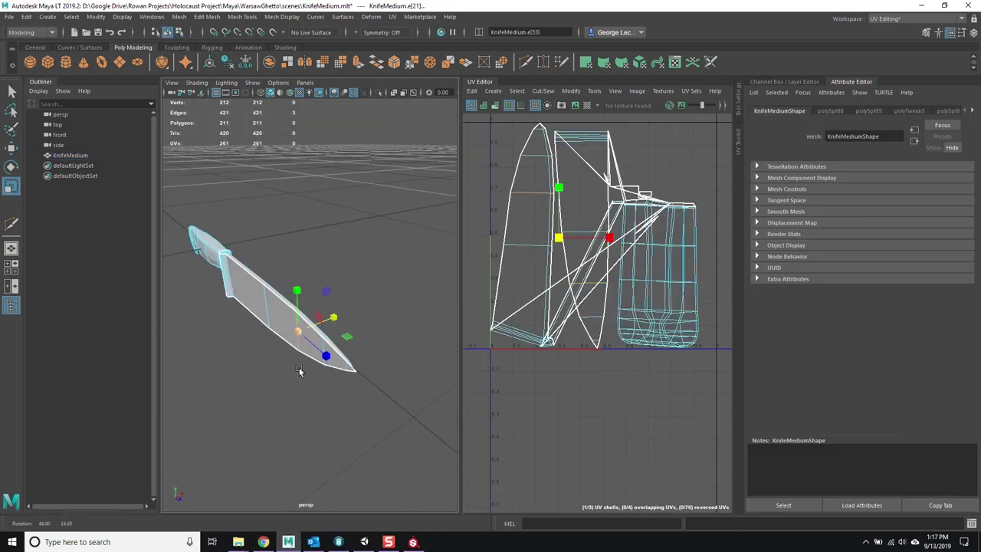
pyautogui.hotkey('ctrl', 'b')
pyautogui.hotkey('ctrl', 'b')
pyautogui.press('q')
pyautogui.press('F8')
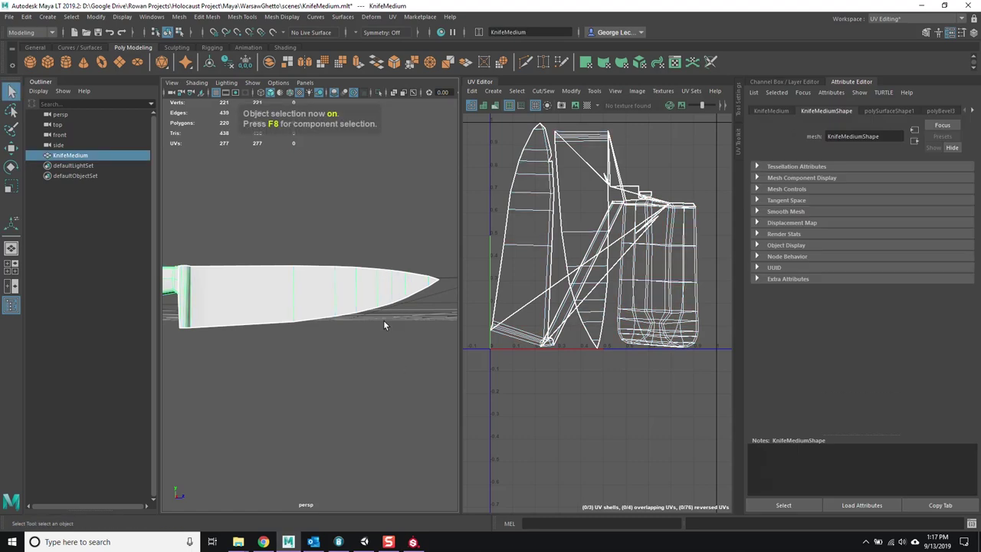
# - Try to cut a lengthwise edge loop along the blade of the KnifeMedium_high copy
pyautogui.keyDown('alt'); pyautogui.moveTo(342, 288); pyautogui.dragTo(377, 311); pyautogui.keyUp('alt')
pyautogui.press('y')
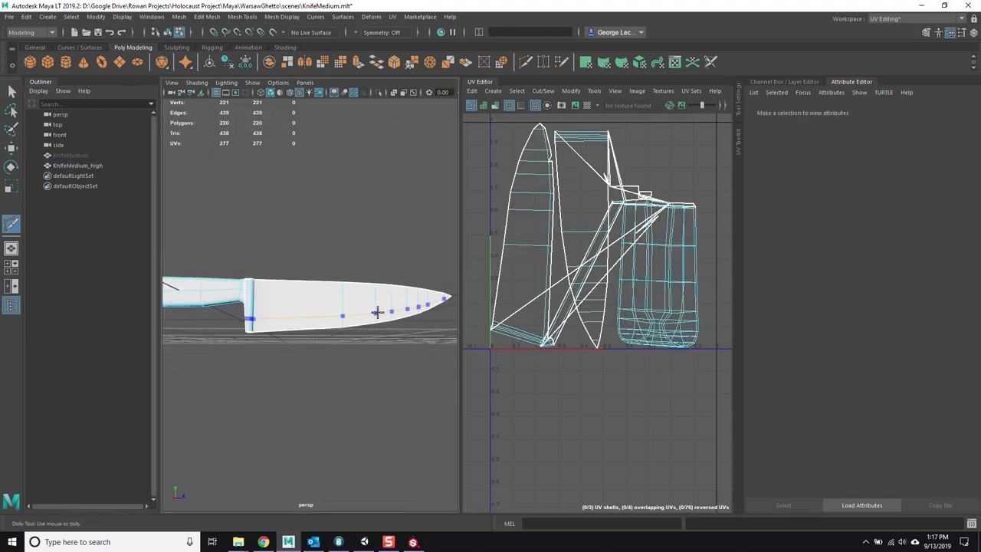
pyautogui.keyDown('alt'); pyautogui.moveTo(272, 365); pyautogui.dragTo(287, 339); pyautogui.keyUp('alt')
pyautogui.keyDown('alt'); pyautogui.moveTo(286, 340); pyautogui.dragTo(331, 360, button='right'); pyautogui.keyUp('alt')
pyautogui.press('[')
pyautogui.click(253, 315)
pyautogui.press('Delete')
# - Show the hidden KnifeMedium mesh and apply a planar UV projection to it from the side
pyautogui.click(122, 16)
pyautogui.moveTo(147, 73)
pyautogui.click(330, 96)
pyautogui.click(392, 16)
pyautogui.click(490, 144)
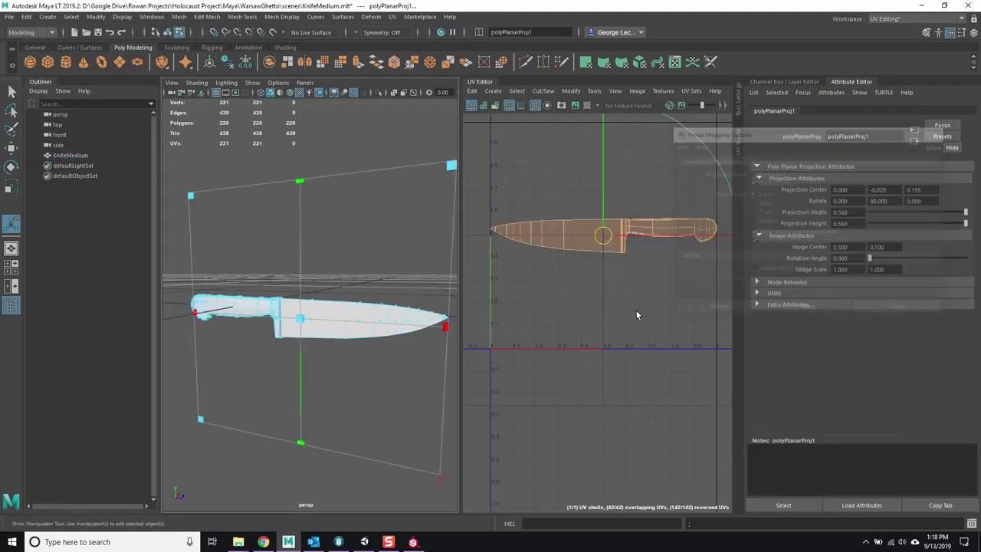
# - Cut the knife's UVs where the blade meets the guard and unfold the blade as a separate shell
pyautogui.keyDown('alt'); pyautogui.moveTo(414, 245); pyautogui.dragTo(323, 299, button='middle'); pyautogui.keyUp('alt')
pyautogui.press('F10')
pyautogui.keyDown('alt'); pyautogui.moveTo(323, 299); pyautogui.dragTo(300, 266); pyautogui.keyUp('alt')
pyautogui.click(298, 262)
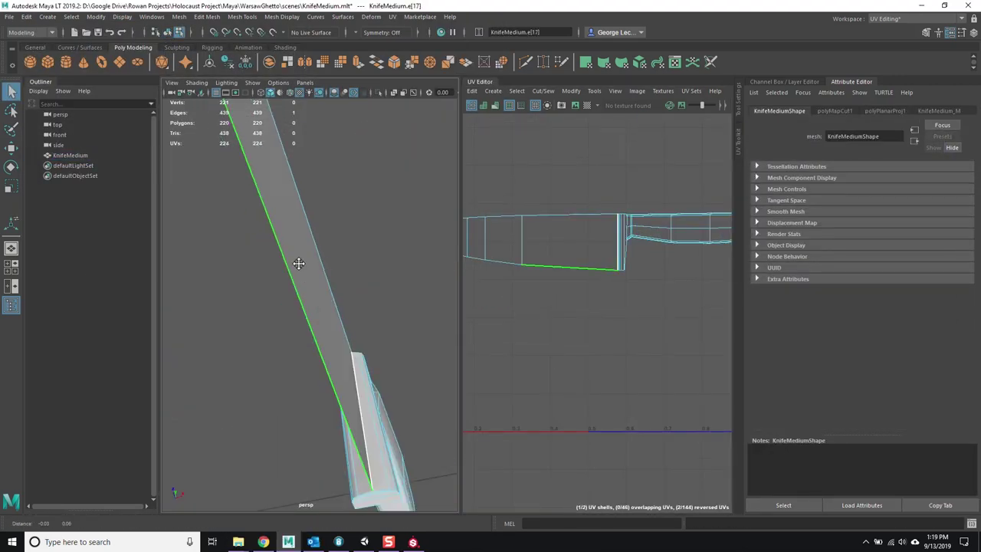
pyautogui.keyDown('shift'); pyautogui.moveTo(558, 252); pyautogui.dragTo(528, 361, button='right'); pyautogui.keyUp('shift')
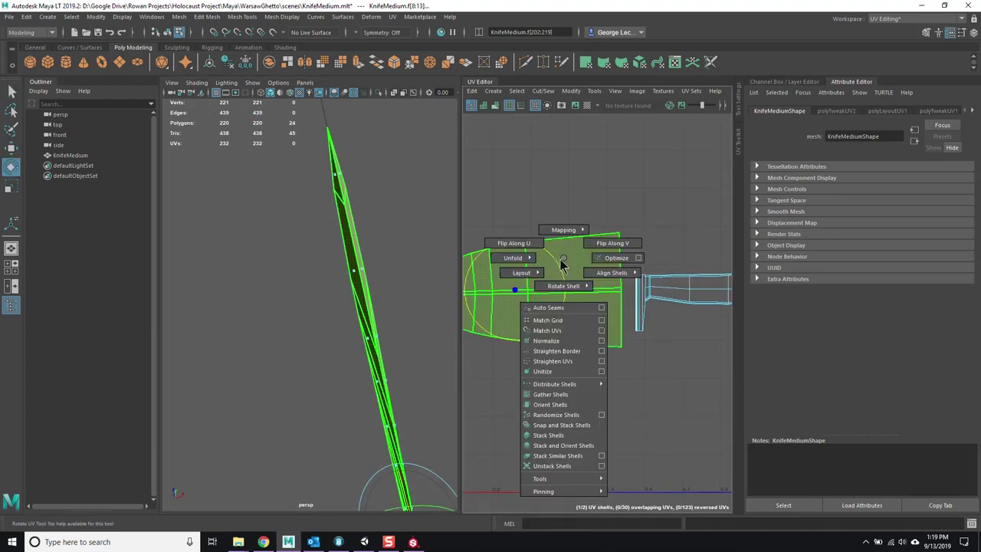
# - Cut new edges across the guard and along the handle with Multi-Cut to split them lengthwise
pyautogui.keyDown('alt'); pyautogui.moveTo(399, 383); pyautogui.dragTo(329, 307); pyautogui.keyUp('alt')
pyautogui.press('F8')
pyautogui.click(329, 306)
pyautogui.keyDown('shift'); pyautogui.moveTo(330, 307); pyautogui.dragTo(305, 372, button='right'); pyautogui.keyUp('shift')
pyautogui.keyDown('alt'); pyautogui.moveTo(280, 314); pyautogui.dragTo(317, 153, button='right'); pyautogui.keyUp('alt')
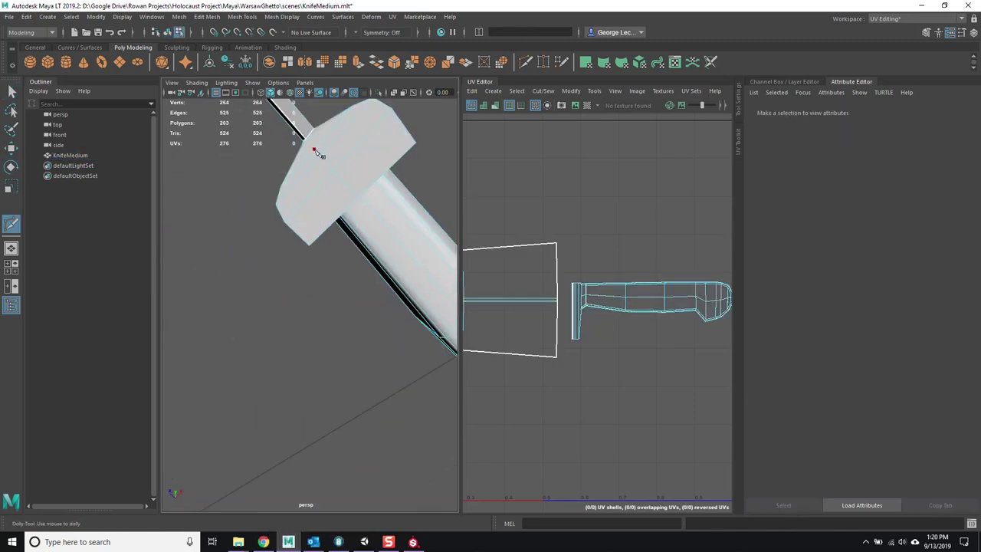
pyautogui.press('q')
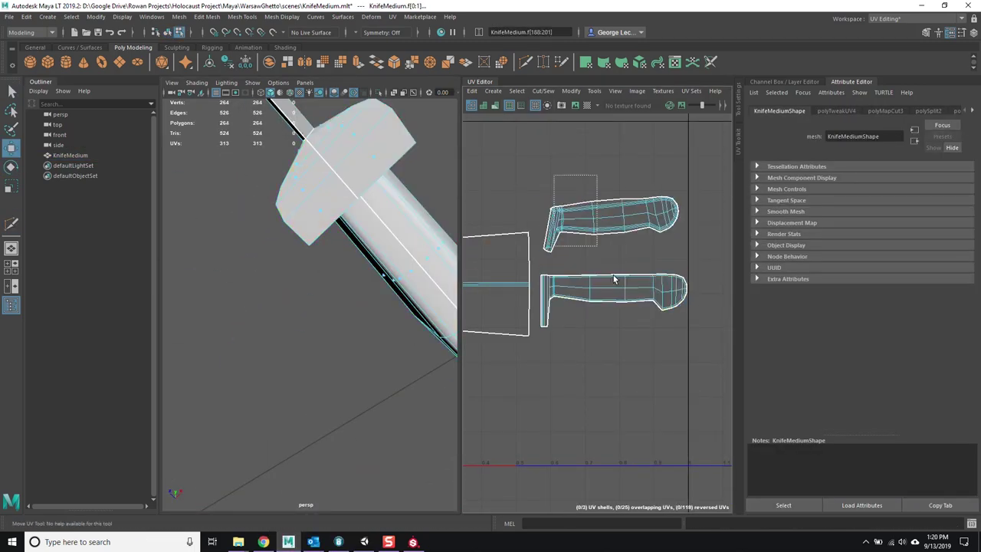
# - Try to unfold the handle's UV shell and to remap the knife's UVs
pyautogui.moveTo(557, 216); pyautogui.dragTo(560, 208, button='right')
pyautogui.click(620, 322)
pyautogui.hotkey('ctrl', 'z')
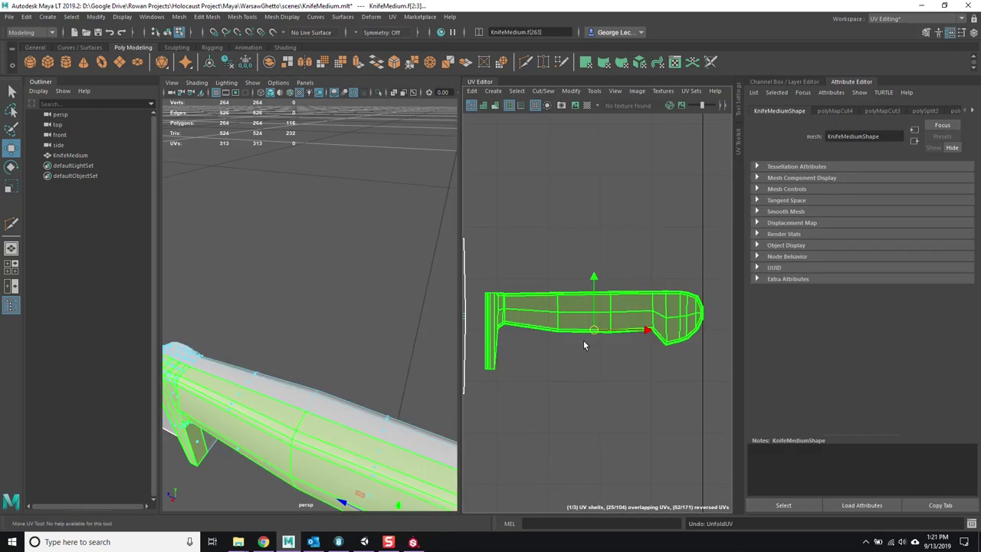
pyautogui.press('F8')
pyautogui.click(391, 16)
pyautogui.click(429, 118)
pyautogui.hotkey('ctrl', 'z')
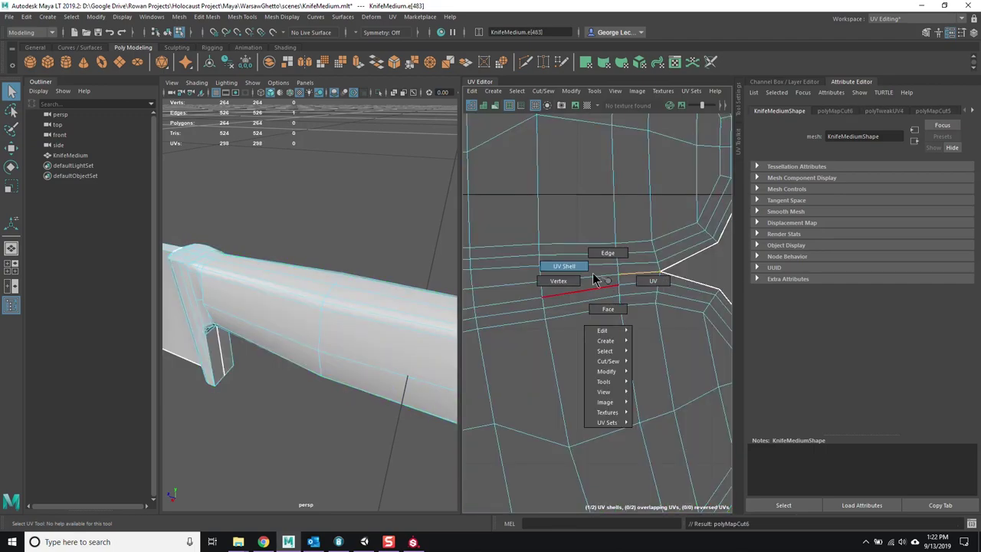
# - Optimize the unfolded UV shell of the knife's handle and guard
pyautogui.keyDown('shift'); pyautogui.moveTo(605, 263); pyautogui.dragTo(656, 266, button='right'); pyautogui.keyUp('shift')
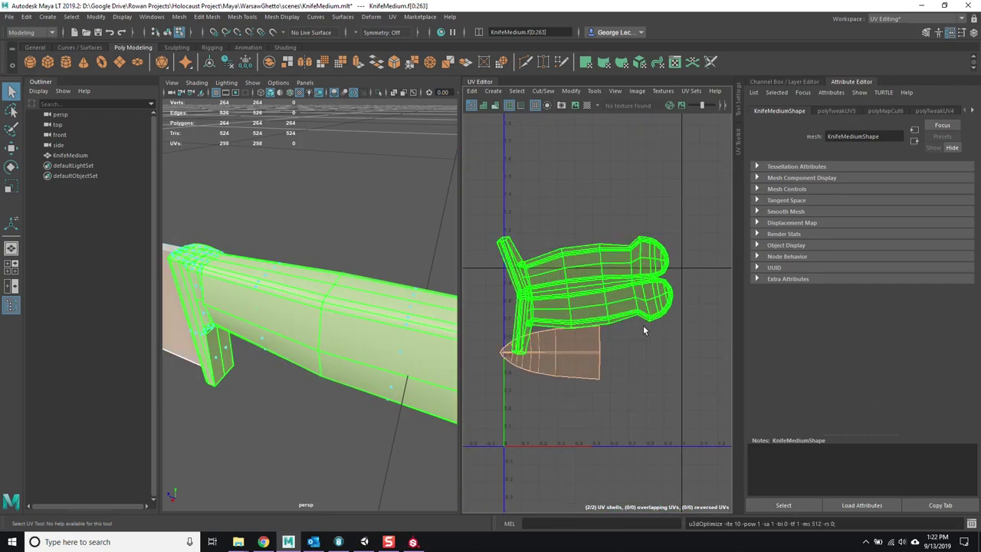
# - Rearrange the knife's UV layout, placing the handle and guard shell beside the blade shell inside the UV tile
pyautogui.scroll(5, 605, 379)
pyautogui.press('F10')
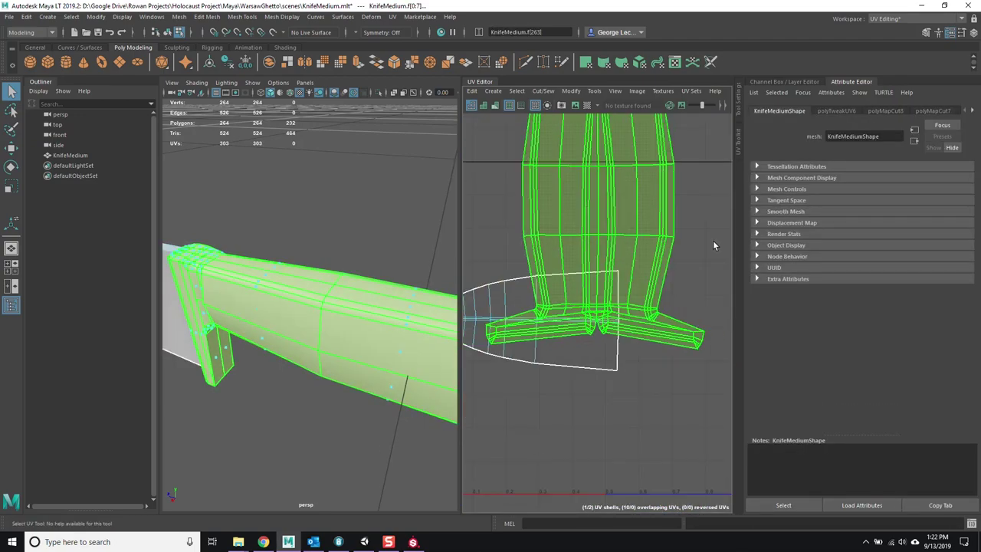
pyautogui.keyDown('shift'); pyautogui.moveTo(589, 229); pyautogui.dragTo(653, 248, button='right'); pyautogui.keyUp('shift')
pyautogui.moveTo(536, 280); pyautogui.dragTo(521, 295, button='right')
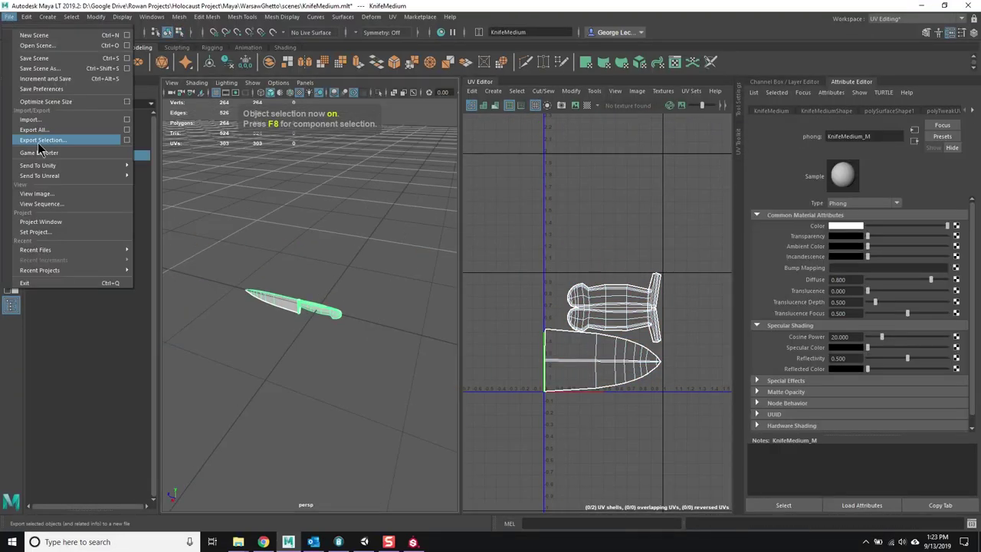
# - Name the knife's Phong material KnifeMedium_M and export the selected knife
pyautogui.click(34, 143)
pyautogui.write('KnifeMedium_M')
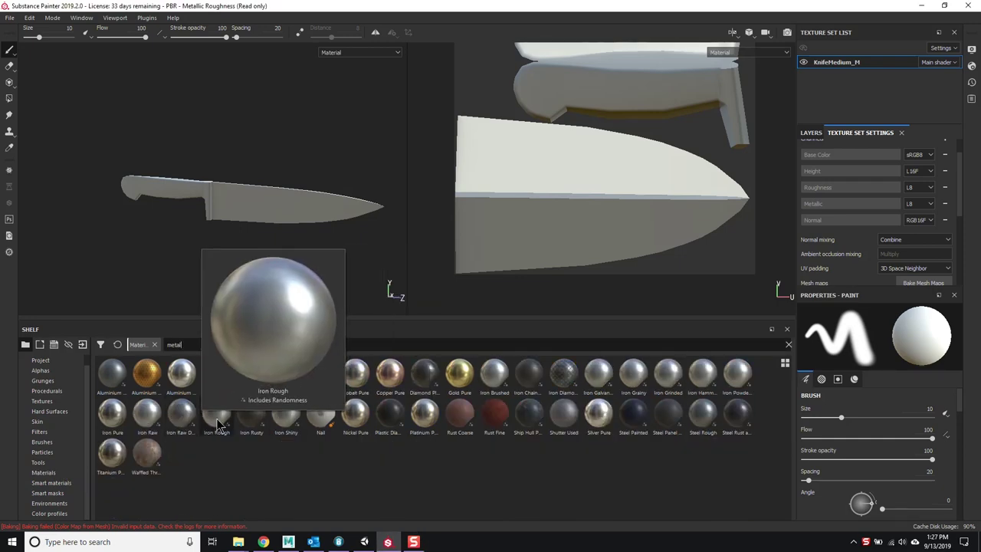
# - In Substance Painter, apply Iron Rough to the whole knife and add Iron Grinded as a fill layer above it
pyautogui.moveTo(216, 414); pyautogui.dragTo(268, 192)
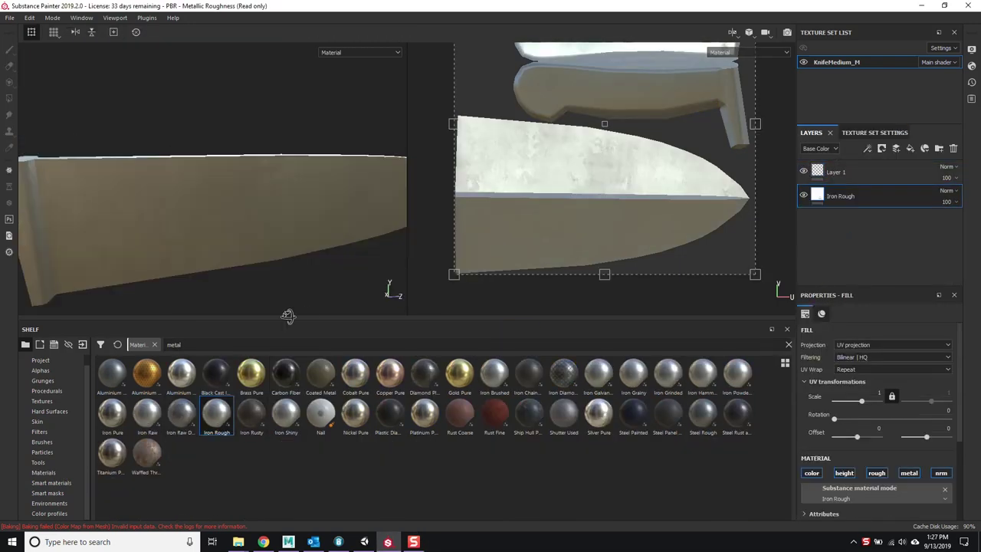
pyautogui.keyDown('alt'); pyautogui.moveTo(287, 317); pyautogui.dragTo(633, 414); pyautogui.keyUp('alt')
pyautogui.moveTo(590, 375)
pyautogui.moveTo(534, 464)
pyautogui.mouseDown()
pyautogui.moveTo(340, 249)
pyautogui.moveTo(314, 192)
pyautogui.mouseUp()
pyautogui.press('1')
pyautogui.moveTo(207, 259)
pyautogui.keyDown('alt'); pyautogui.mouseDown()
pyautogui.moveTo(306, 201)
pyautogui.moveTo(329, 222)
pyautogui.mouseUp(); pyautogui.keyUp('alt')
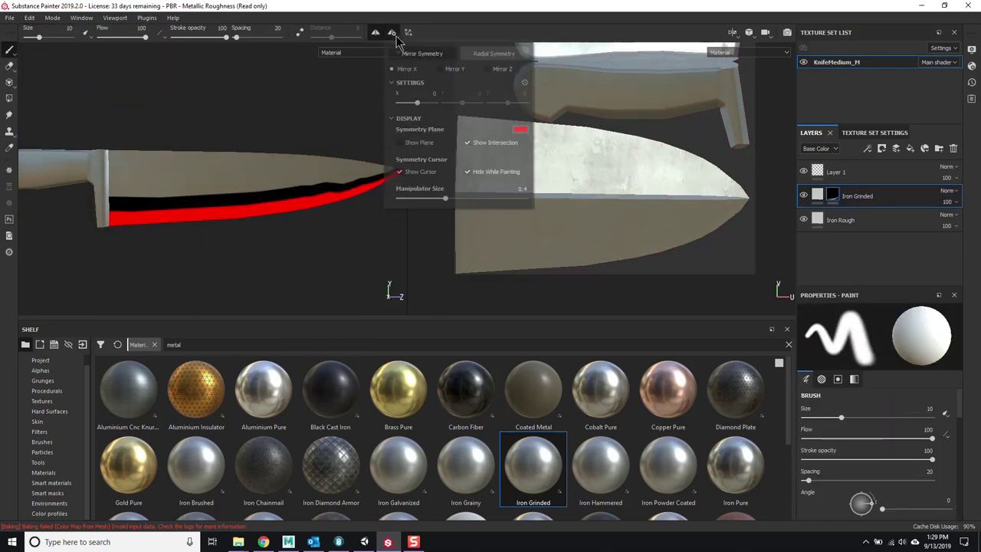
# - Undo the cutting-edge painting and the mask on the Iron Grinded layer
pyautogui.hotkey('ctrl', 'z')
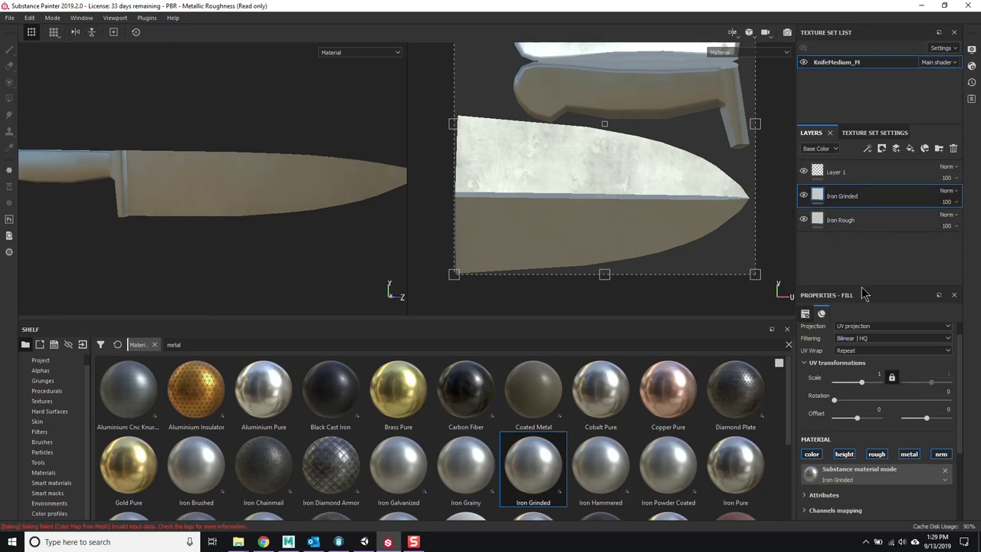
pyautogui.hotkey('ctrl', 'z')
pyautogui.hotkey('ctrl', 'z')
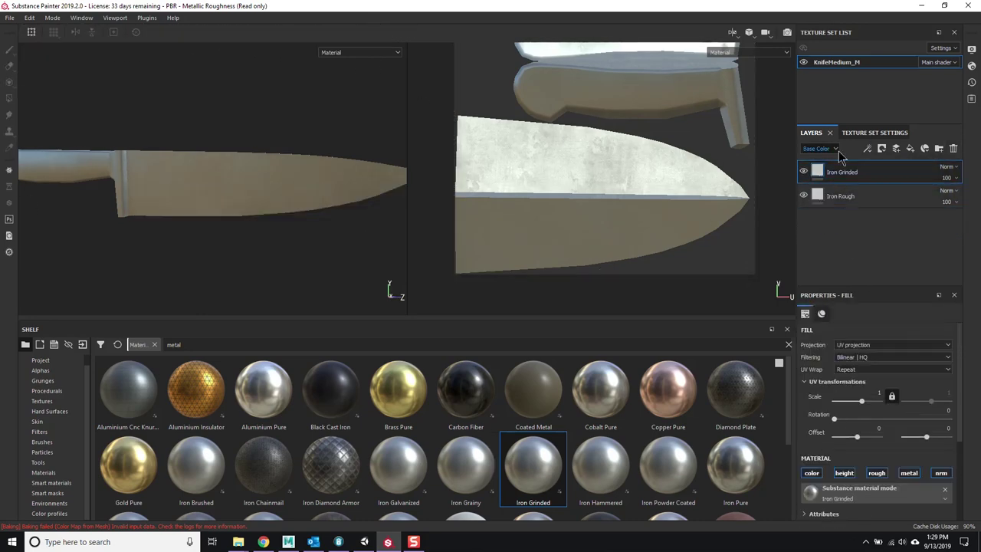
pyautogui.hotkey('ctrl', 'y')
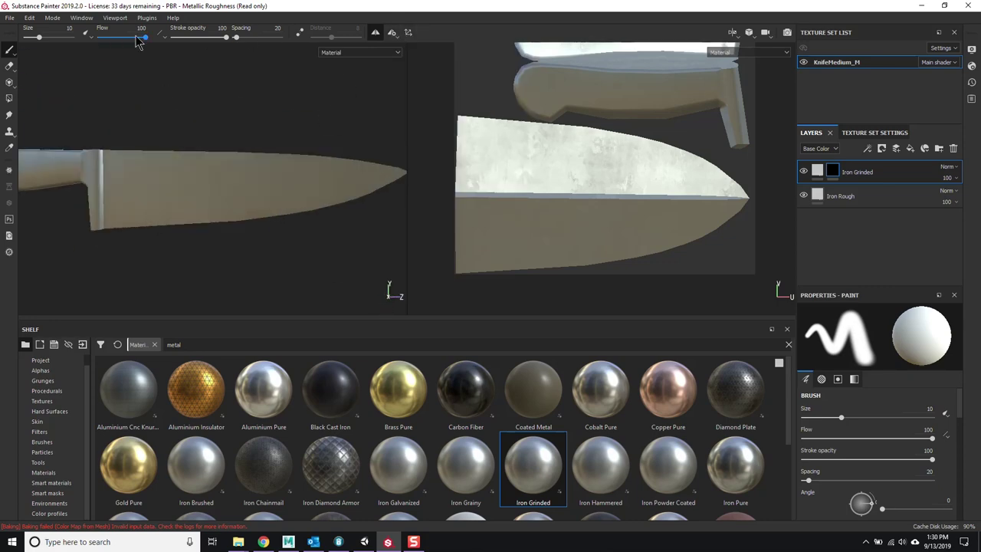
# - Paint the Iron Grinded layer's black mask along the blade's cutting edge with mirror symmetry on
pyautogui.scroll(-1, 664, 177)
pyautogui.moveTo(494, 179); pyautogui.dragTo(475, 166, button='middle')
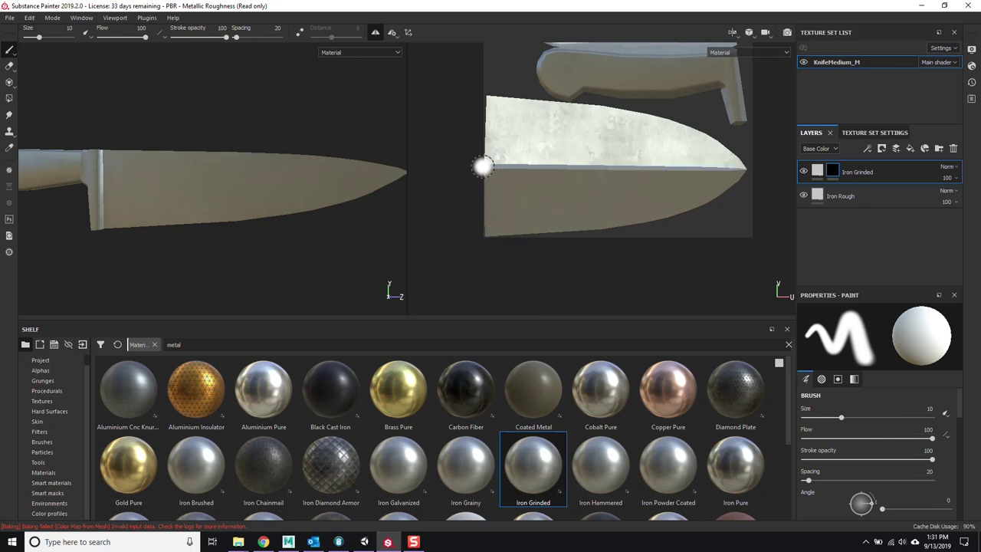
pyautogui.scroll(2, 482, 167)
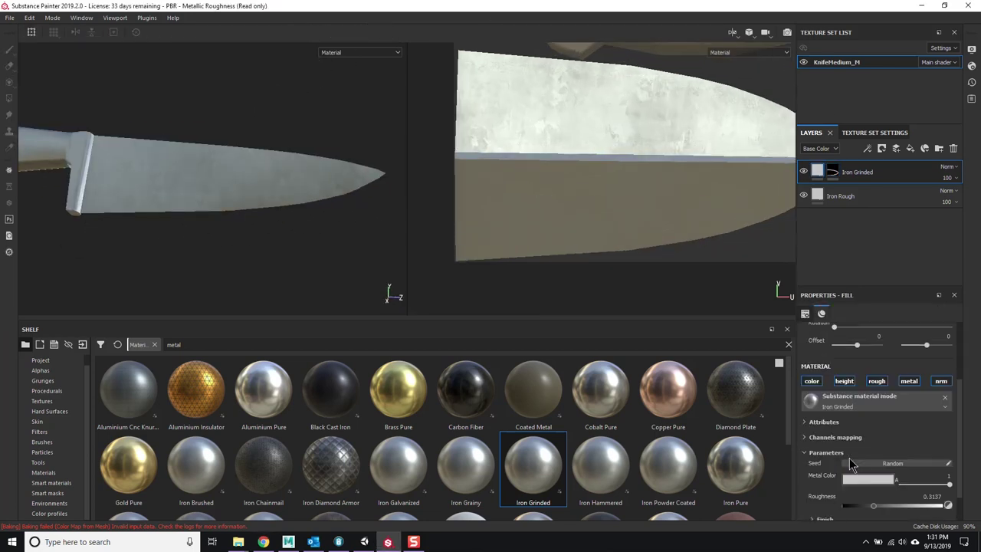
pyautogui.scroll(3, 355, 202)
pyautogui.scroll(-5, 317, 170)
# - Exclude the handle and guard from the Iron Rough layer's mask with a black Polygon Fill
pyautogui.click(855, 196)
pyautogui.press('4')
pyautogui.moveTo(82, 83); pyautogui.dragTo(265, 253)
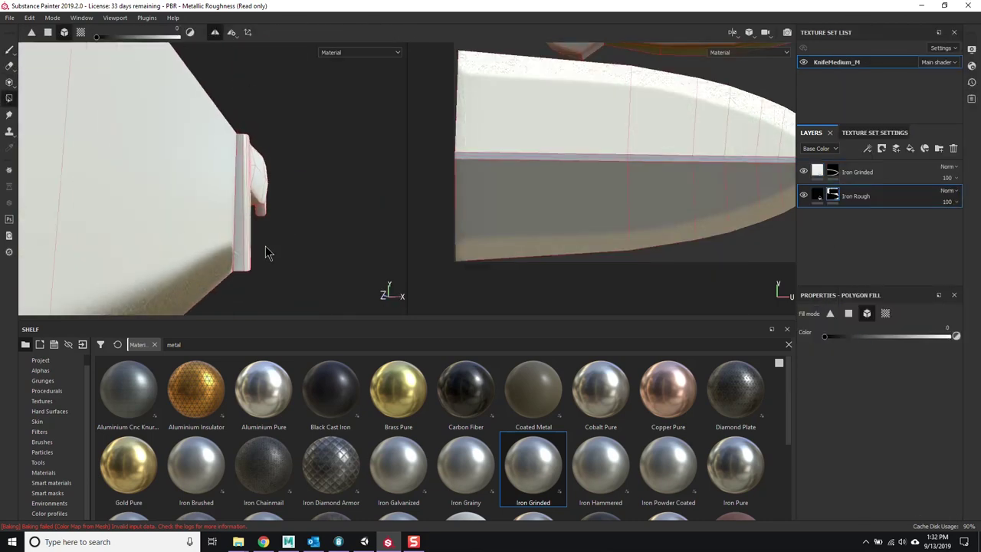
pyautogui.keyDown('alt'); pyautogui.moveTo(239, 220); pyautogui.dragTo(199, 191); pyautogui.keyUp('alt')
# - Add a Sharpen filter with an intensity of 4 to the Iron Grinded layer's mask
pyautogui.click(857, 172)
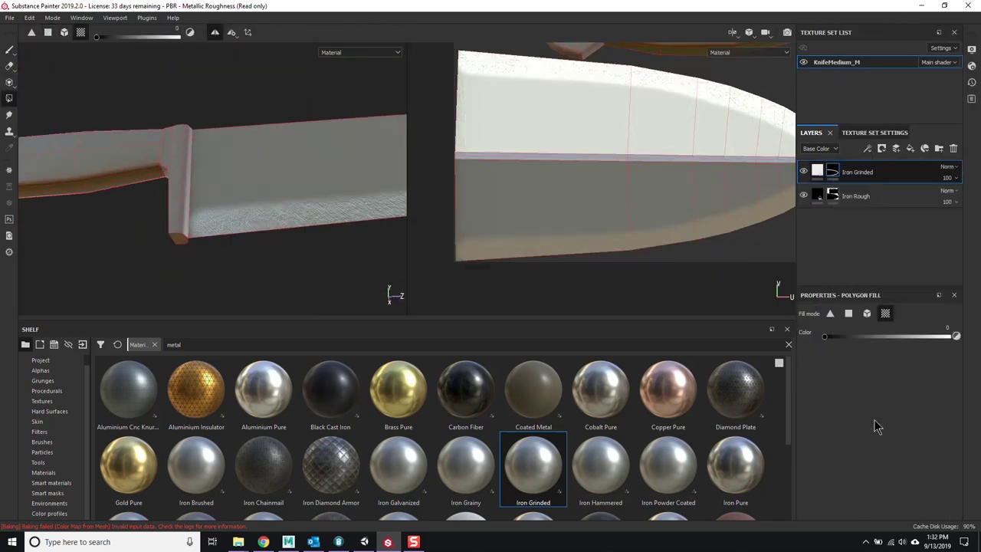
pyautogui.click(928, 429)
pyautogui.press('f')
# - Search the material shelf and Substance Source for wood materials that suit the handle
pyautogui.doubleClick(173, 344)
pyautogui.write('wood')
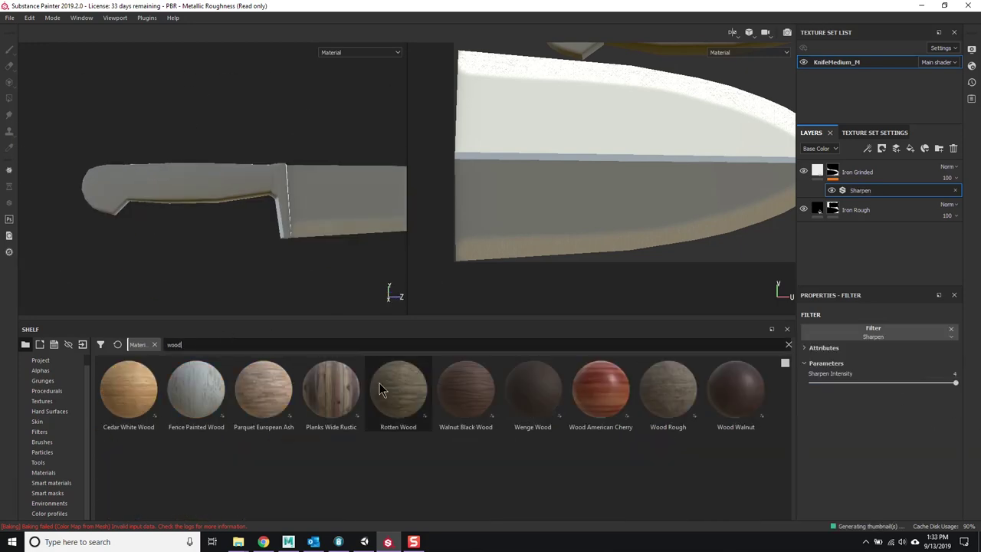
pyautogui.click(6, 219)
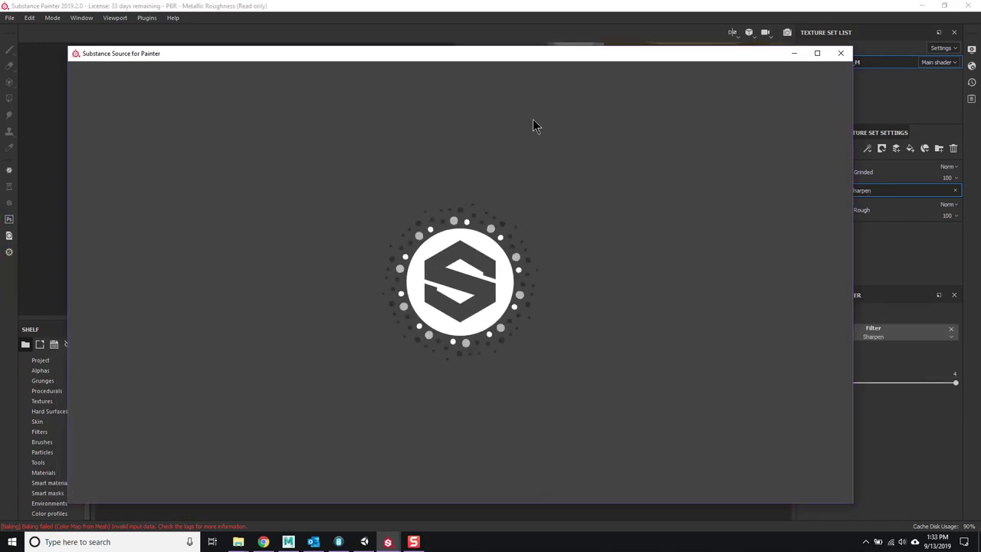
pyautogui.scroll(-5, 418, 257)
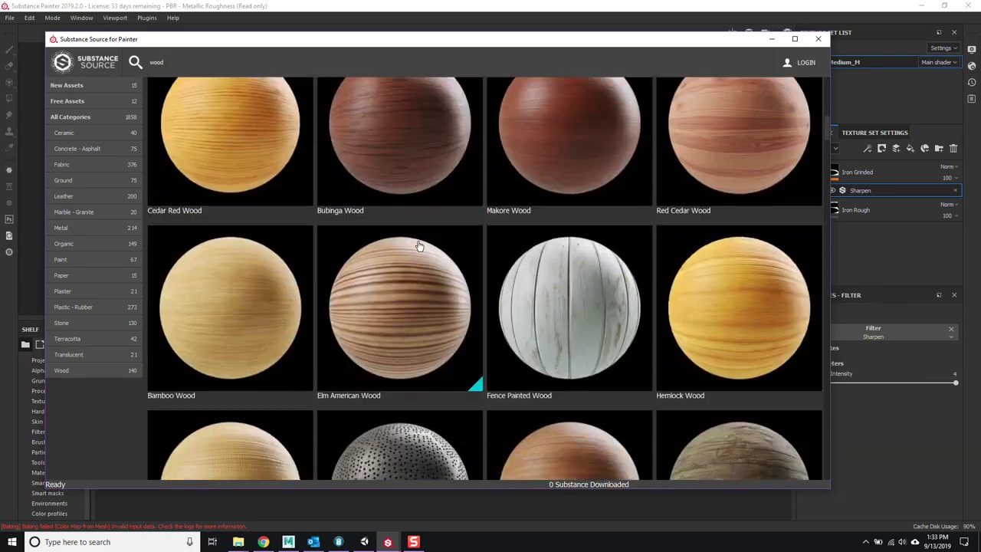
pyautogui.scroll(-15, 418, 257)
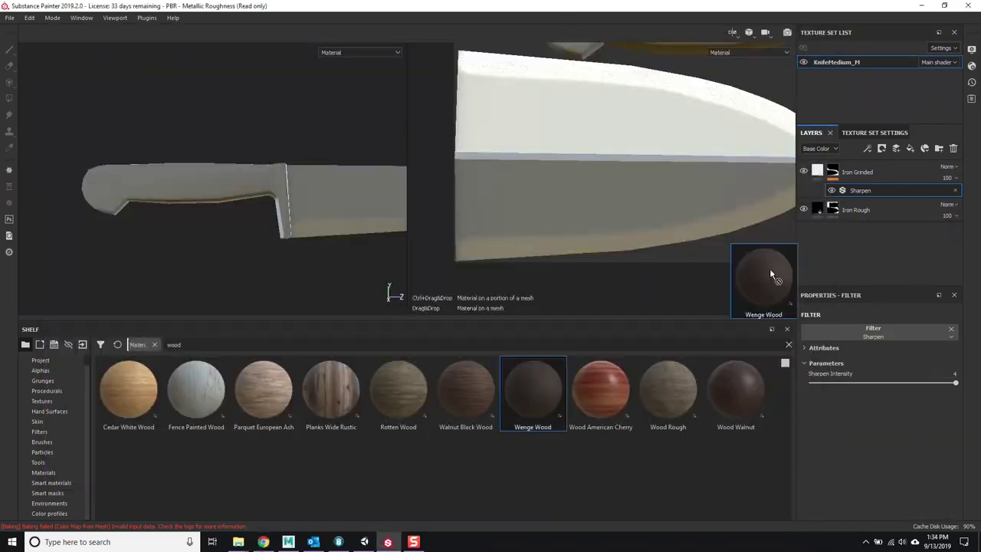
# - Try Wenge Wood at a scale of 0.2 on the knife's handle and guard
pyautogui.keyDown('ctrl'); pyautogui.moveTo(771, 274); pyautogui.dragTo(771, 274); pyautogui.keyUp('ctrl')
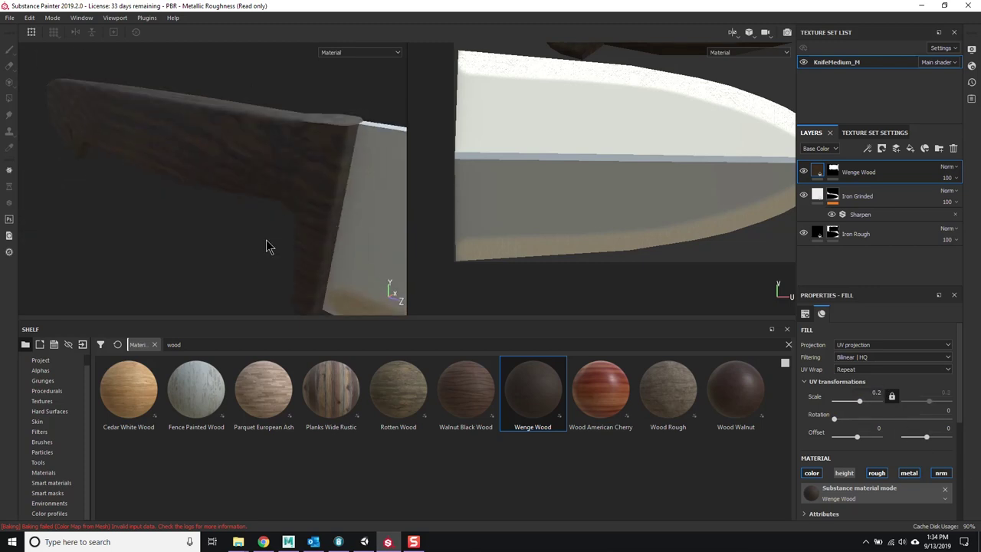
pyautogui.scroll(-4, 881, 429)
pyautogui.click(896, 377)
pyautogui.click(858, 417)
pyautogui.hotkey('ctrl', 'z')
# - Apply Walnut Black Wood to the knife with Wood Rough above it, masking both layers to the handle and guard
pyautogui.moveTo(466, 391); pyautogui.dragTo(637, 290)
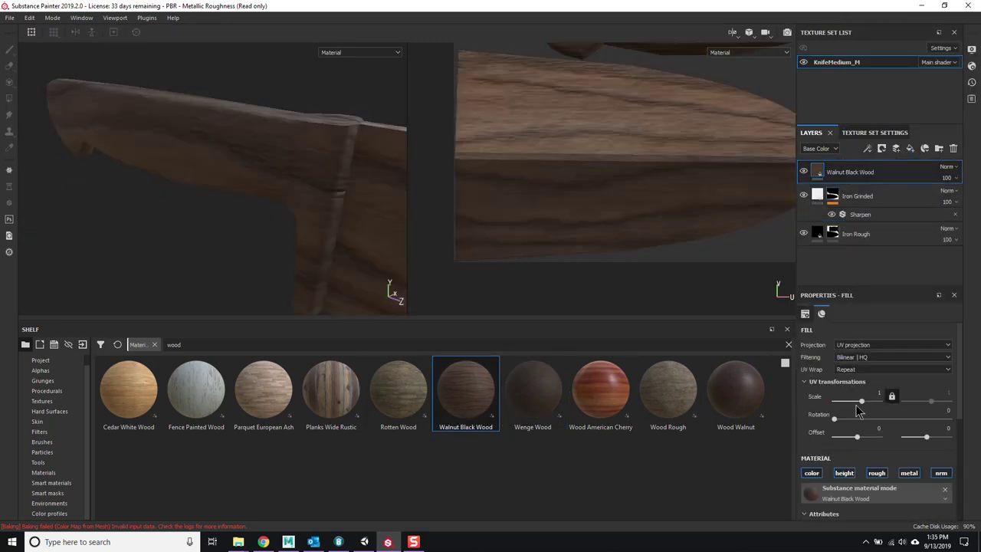
pyautogui.keyDown('alt'); pyautogui.moveTo(199, 176); pyautogui.dragTo(150, 149); pyautogui.keyUp('alt')
pyautogui.moveTo(667, 398); pyautogui.dragTo(395, 288)
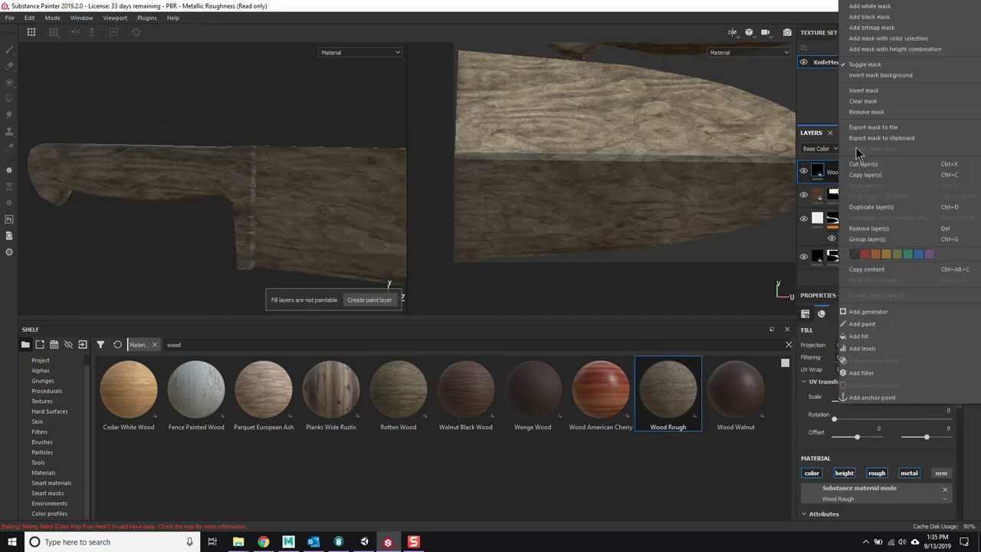
# - Apply the Soft Damage smart mask to the Wood Rough layer, add a blank layer above, and add a paint effect to the mask
pyautogui.click(47, 492)
pyautogui.keyDown('alt'); pyautogui.moveTo(253, 230); pyautogui.dragTo(314, 245); pyautogui.keyUp('alt')
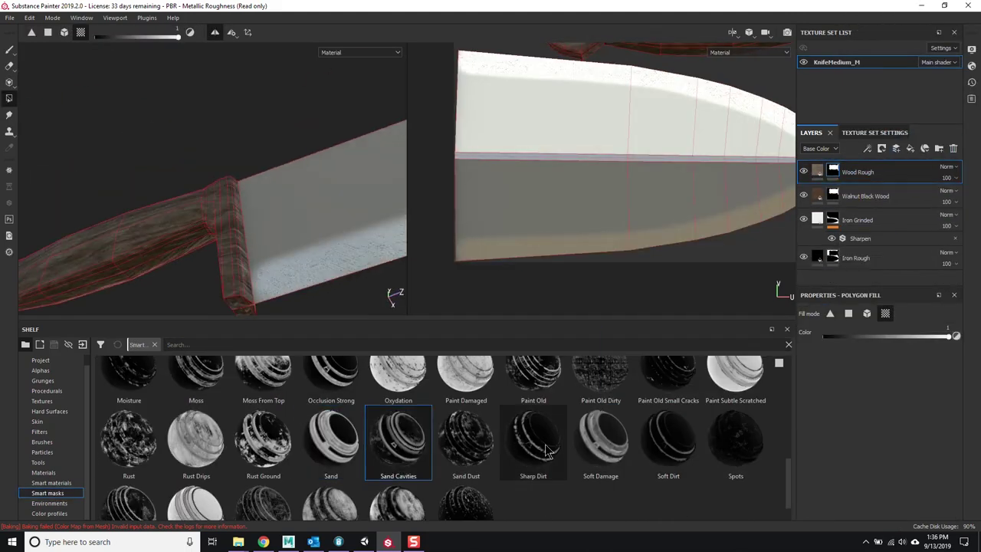
pyautogui.click(889, 242)
pyautogui.click(895, 149)
pyautogui.rightClick(834, 196)
pyautogui.click(858, 207)
# - Set the Wood Rough layer's blending mode to Replace for the Height channel
pyautogui.click(818, 148)
pyautogui.click(816, 164)
pyautogui.click(941, 190)
pyautogui.click(935, 219)
# - Touch up the Wood Rough layer's mask by painting over the handle at a stroke opacity of 16
pyautogui.keyDown('alt'); pyautogui.moveTo(280, 201); pyautogui.dragTo(277, 224); pyautogui.keyUp('alt')
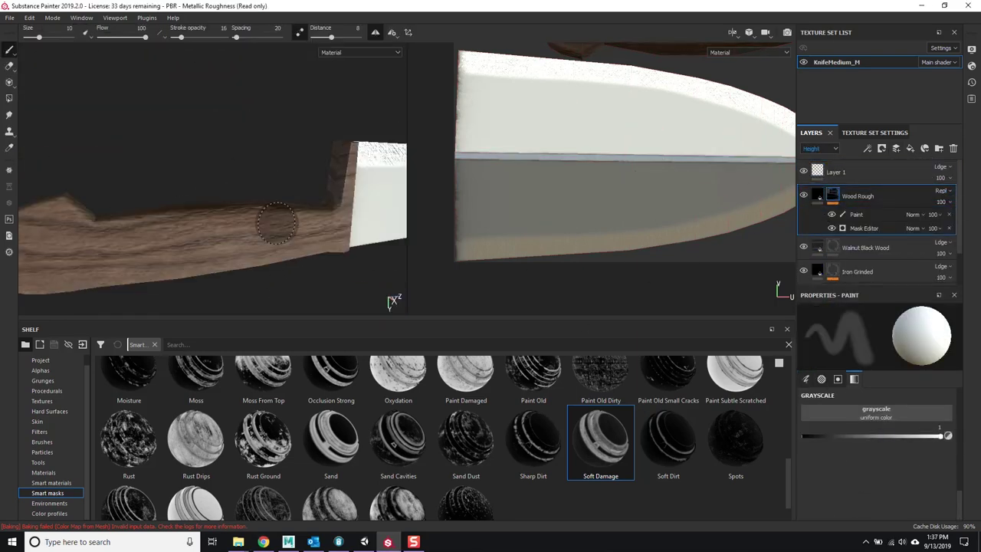
pyautogui.keyDown('alt'); pyautogui.moveTo(197, 220); pyautogui.dragTo(253, 230); pyautogui.keyUp('alt')
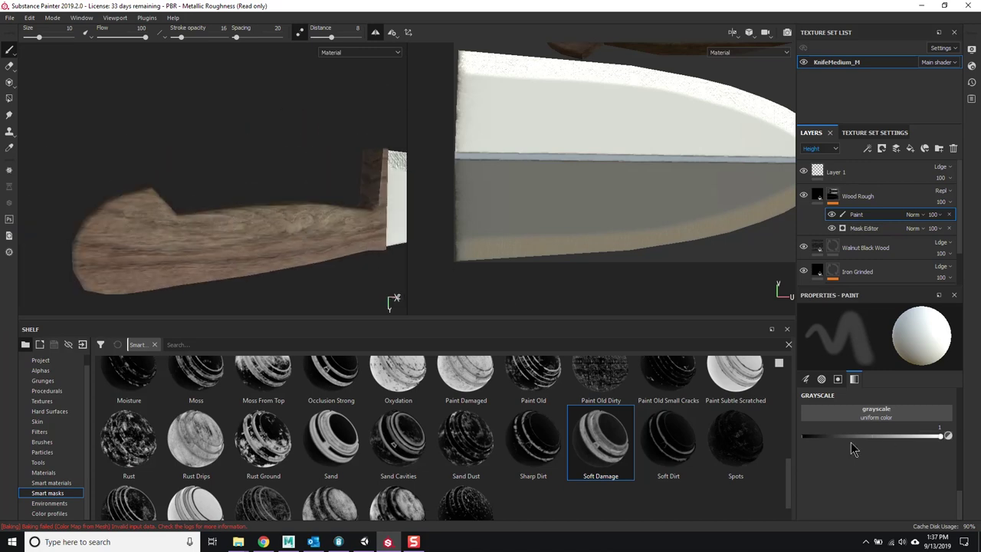
pyautogui.moveTo(190, 242)
pyautogui.keyDown('alt'); pyautogui.mouseDown()
pyautogui.moveTo(331, 173)
pyautogui.moveTo(270, 252)
pyautogui.mouseUp(); pyautogui.keyUp('alt')
pyautogui.keyDown('alt'); pyautogui.moveTo(95, 209); pyautogui.dragTo(786, 223); pyautogui.keyUp('alt')
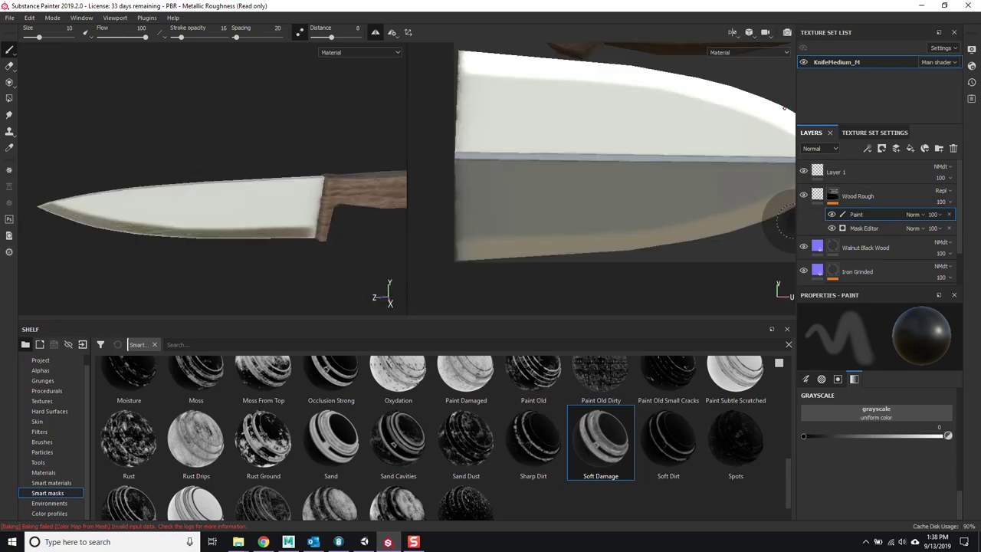
# - Reapply the Iron Rough material to the blade's Iron Rough layer
pyautogui.click(817, 268)
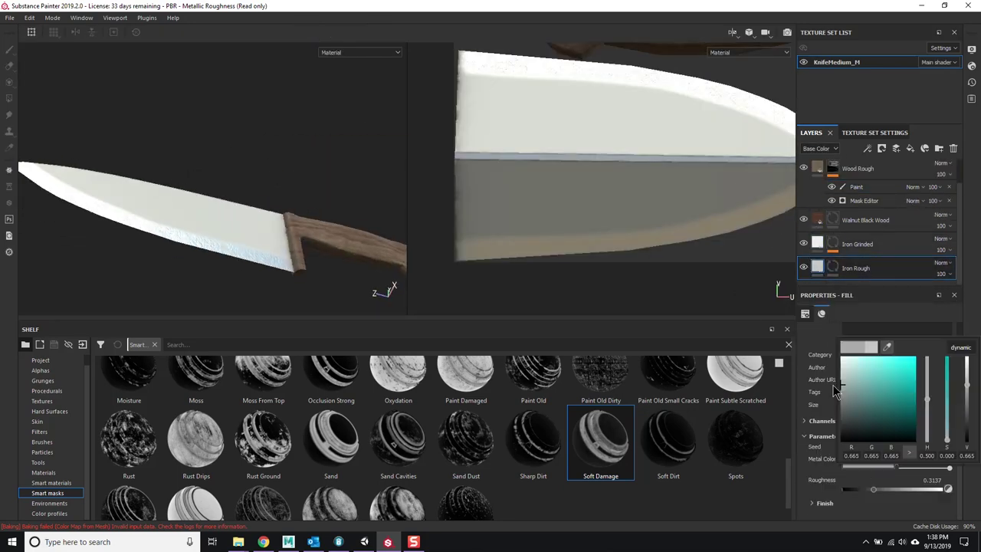
pyautogui.click(938, 148)
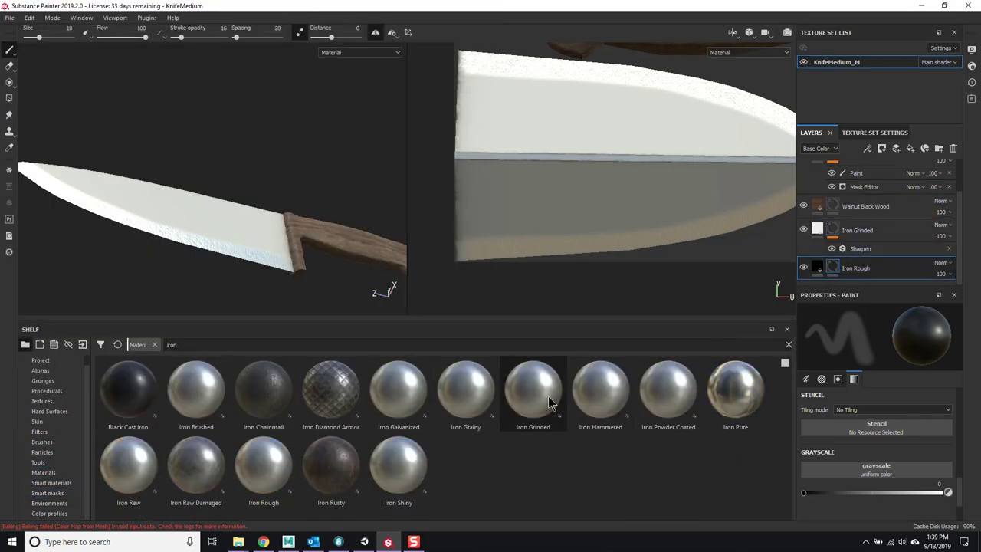
pyautogui.moveTo(263, 464); pyautogui.dragTo(894, 268)
pyautogui.keyDown('alt'); pyautogui.moveTo(360, 245); pyautogui.dragTo(226, 188); pyautogui.keyUp('alt')
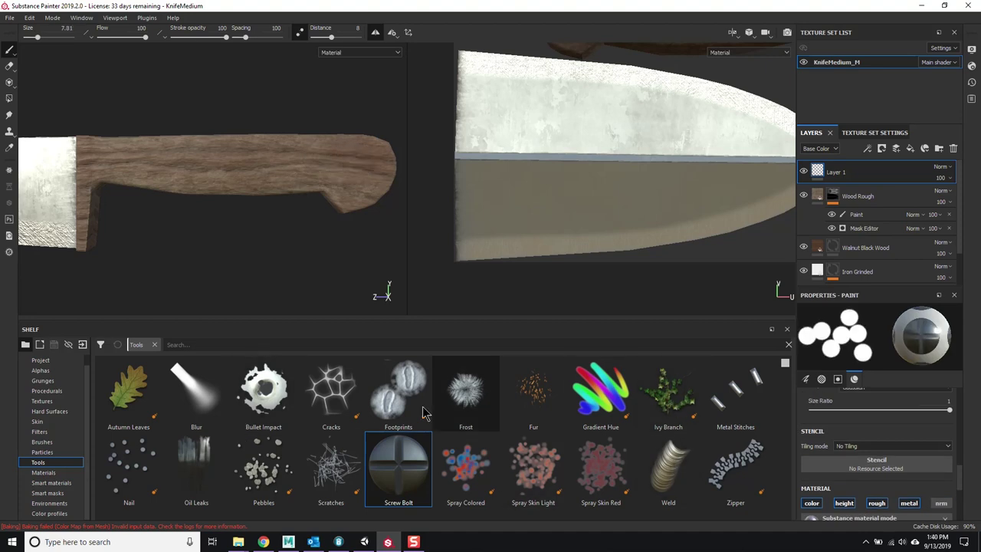
# - Choose the Nail tool and set its paint layer's blending mode to Replace for the Height channel
pyautogui.click(129, 467)
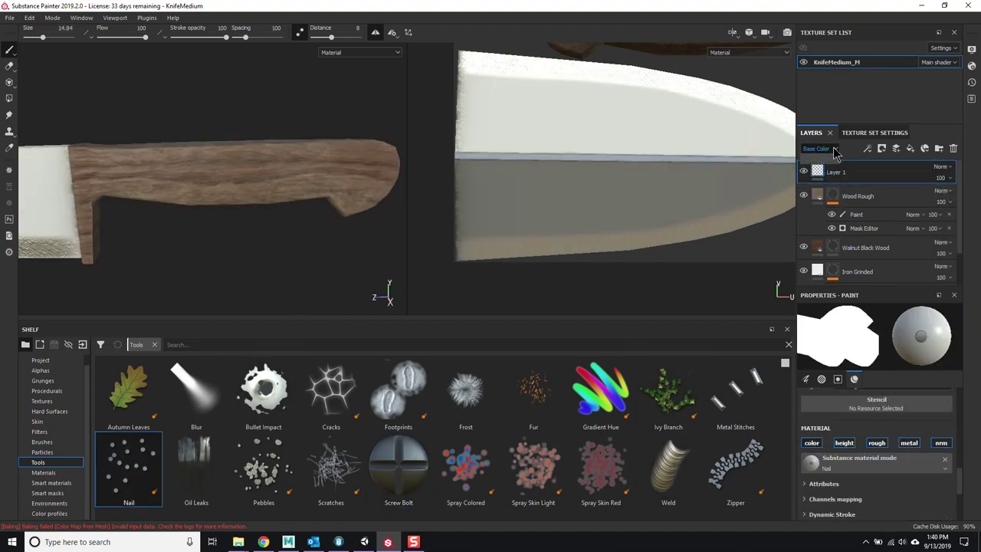
pyautogui.click(941, 167)
pyautogui.click(946, 192)
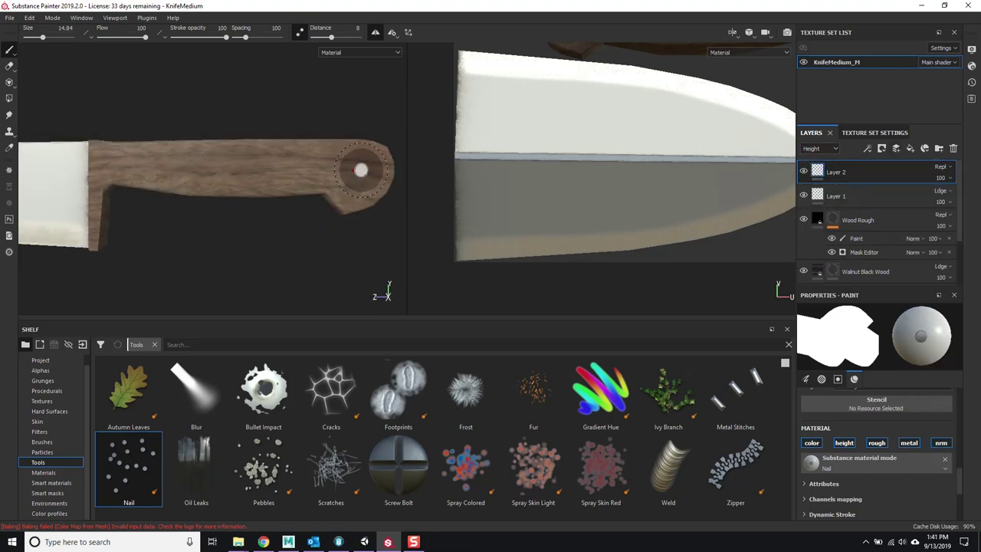
# - Customize the nail material for the handle's rivets with a grey color, metalness 0.51 and roughness 0.45
pyautogui.scroll(-3, 858, 476)
pyautogui.moveTo(903, 494); pyautogui.dragTo(881, 495)
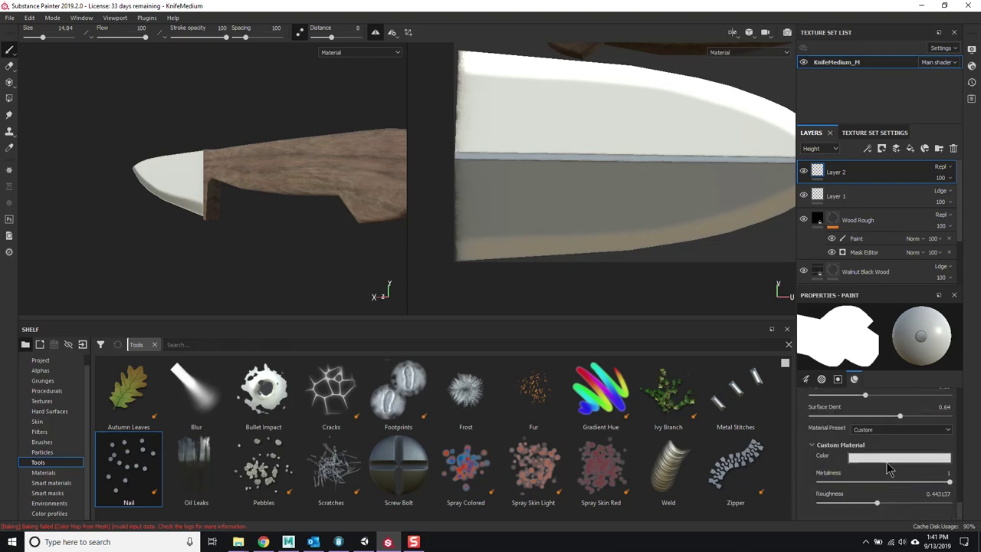
pyautogui.keyDown('alt'); pyautogui.moveTo(342, 278); pyautogui.dragTo(253, 276); pyautogui.keyUp('alt')
# - Export the knife's texture maps to the KnifeMedium textures folder
pyautogui.hotkey('ctrl', 'shift', 'e')
pyautogui.click(306, 117)
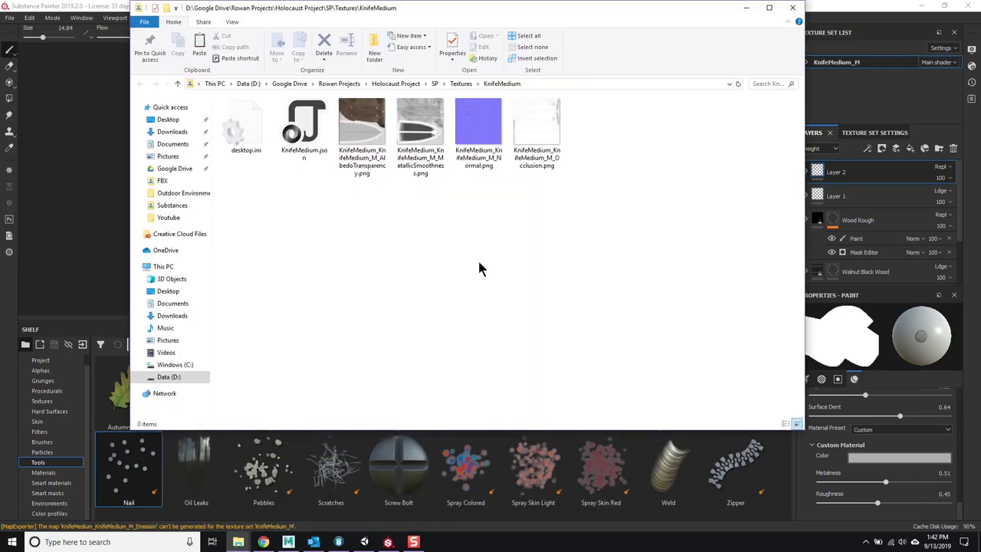
# - Browse the Holocaust Project folders in File Explorer to bring the KnifeMedium files into the Unity project
pyautogui.click(396, 83)
pyautogui.doubleClick(771, 127)
pyautogui.doubleClick(237, 110)
pyautogui.click(395, 84)
pyautogui.doubleClick(539, 134)
pyautogui.hotkey('alt', 'Left')
pyautogui.doubleClick(253, 116)
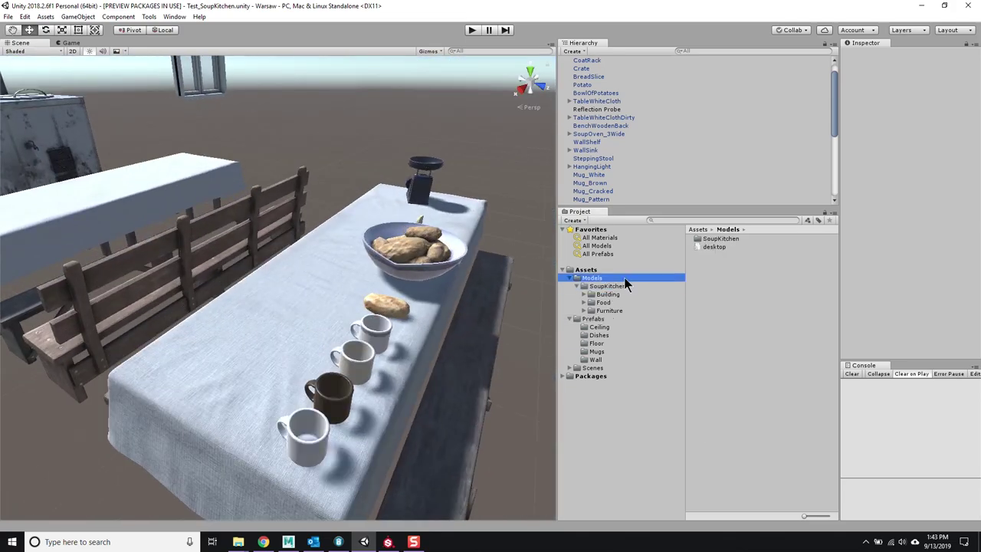
# - In Unity, create a KnifeMedium folder under the furniture materials and extract the knife model's material into it
pyautogui.rightClick(717, 230)
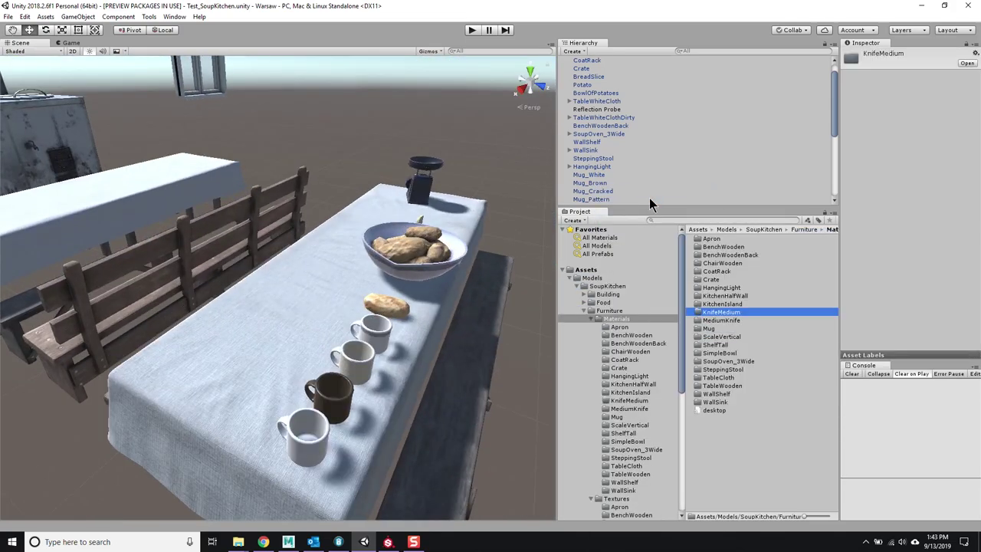
pyautogui.click(941, 121)
pyautogui.click(432, 319)
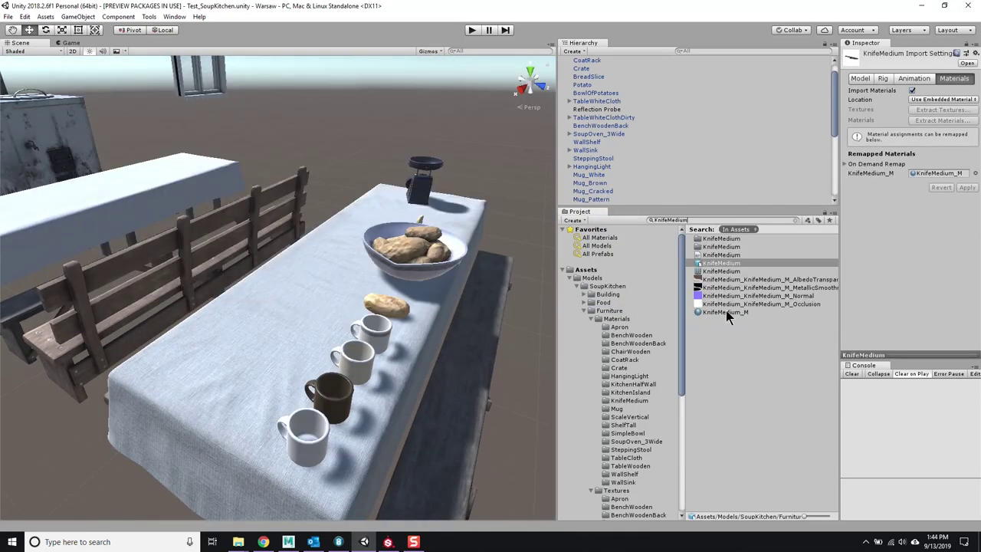
# - Select the KnifeMedium_M material, place the knife on the cloth-covered table beside the mugs, and inspect it
pyautogui.click(725, 311)
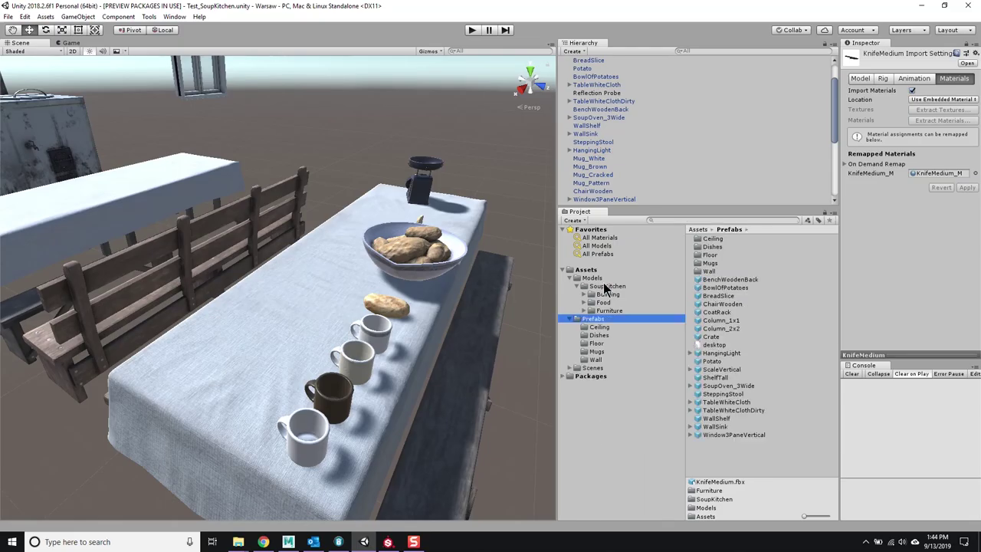
pyautogui.moveTo(600, 323); pyautogui.dragTo(278, 401)
pyautogui.keyDown('alt'); pyautogui.moveTo(214, 412); pyautogui.dragTo(276, 314); pyautogui.keyUp('alt')
pyautogui.scroll(-5, 276, 313)
pyautogui.moveTo(388, 302)
pyautogui.keyDown('alt'); pyautogui.mouseDown()
pyautogui.moveTo(339, 346)
pyautogui.moveTo(344, 307)
pyautogui.mouseUp(); pyautogui.keyUp('alt')
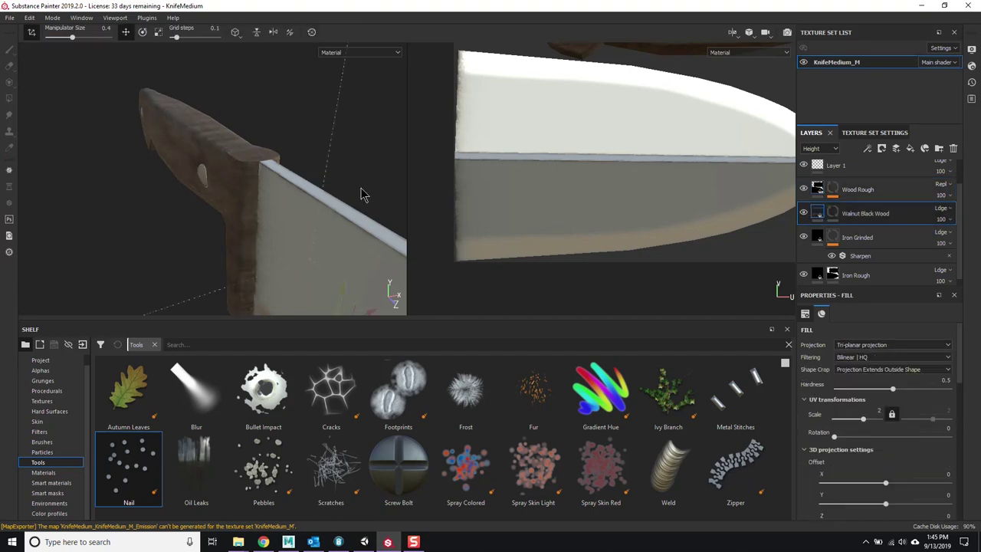
# - Set the Walnut Black Wood layer to UV projection and check the wood grain on the knife's handle
pyautogui.keyDown('alt'); pyautogui.moveTo(361, 194); pyautogui.dragTo(802, 194); pyautogui.keyUp('alt')
pyautogui.click(852, 354)
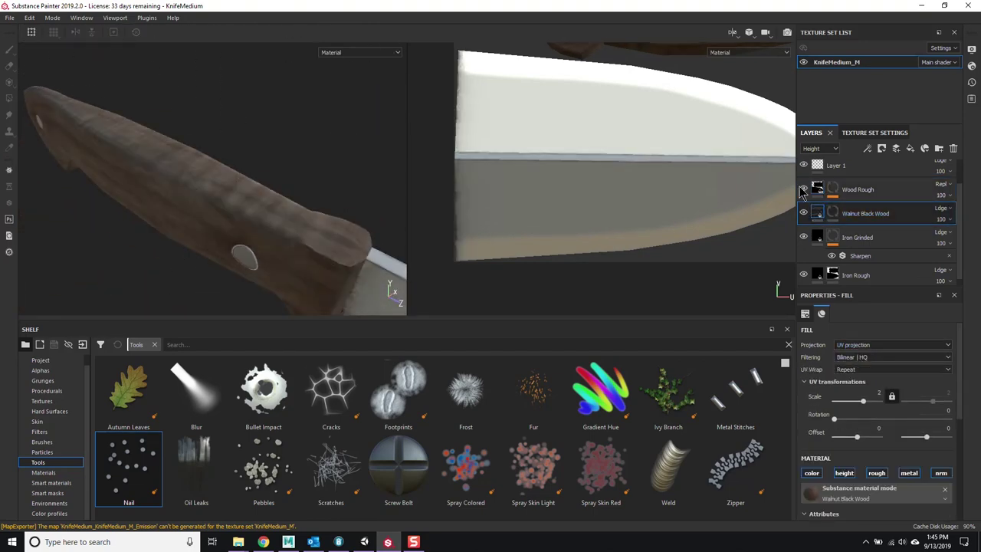
pyautogui.press('1')
pyautogui.moveTo(274, 230)
pyautogui.keyDown('alt'); pyautogui.mouseDown()
pyautogui.moveTo(234, 212)
pyautogui.moveTo(199, 230)
pyautogui.mouseUp(); pyautogui.keyUp('alt')
pyautogui.scroll(-1, 885, 481)
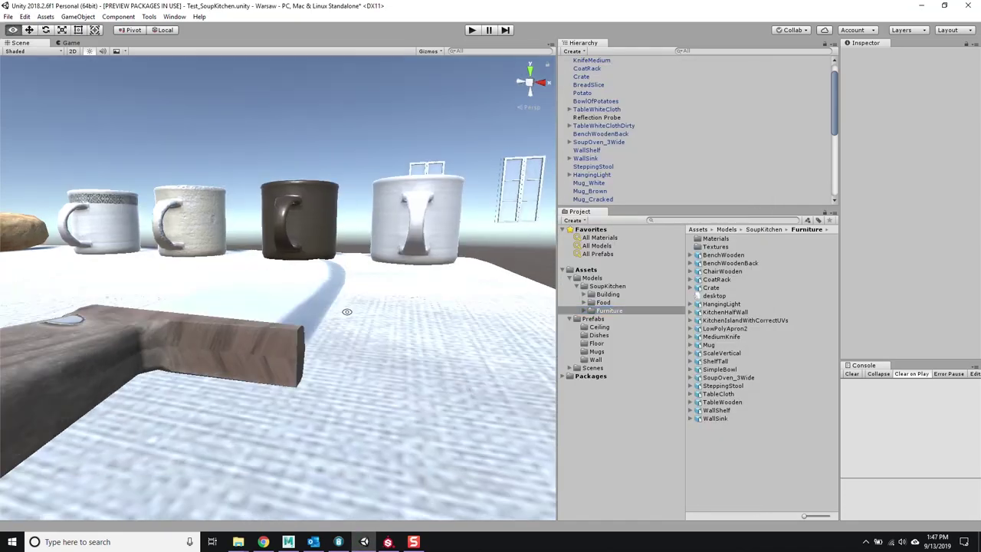
# - In Unity, examine the knife's texture files in the MediumKnife folder of the furniture textures
pyautogui.click(387, 541)
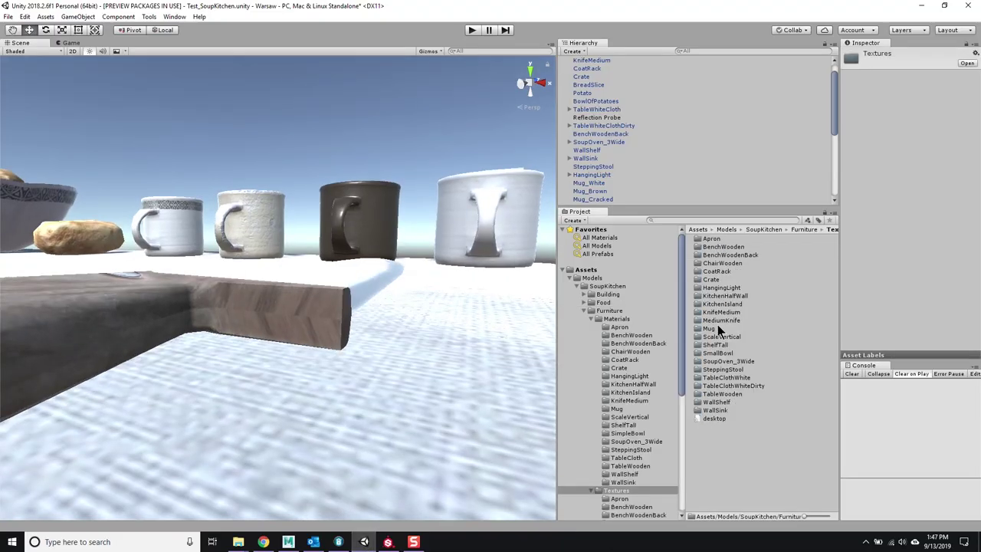
pyautogui.rightClick(723, 111)
pyautogui.click(754, 137)
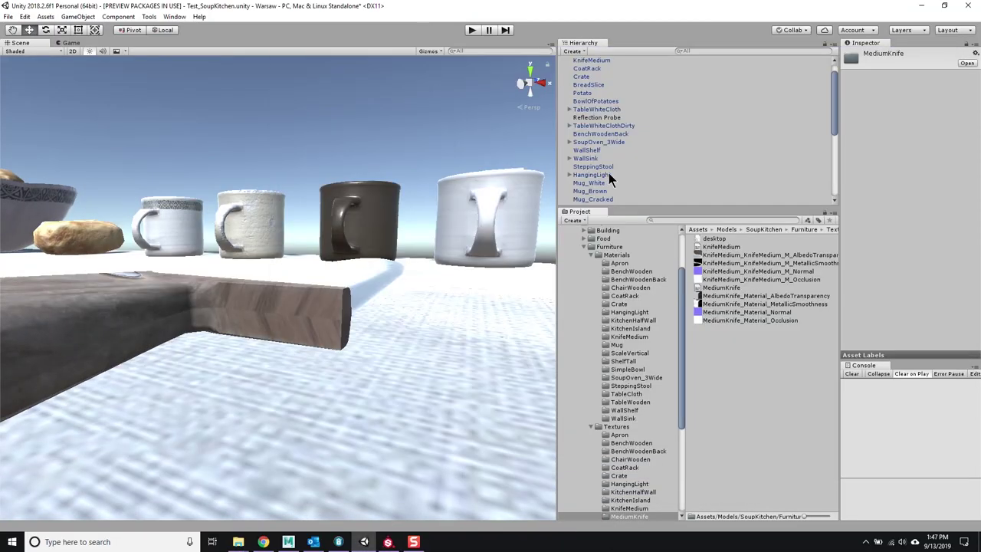
pyautogui.click(321, 315)
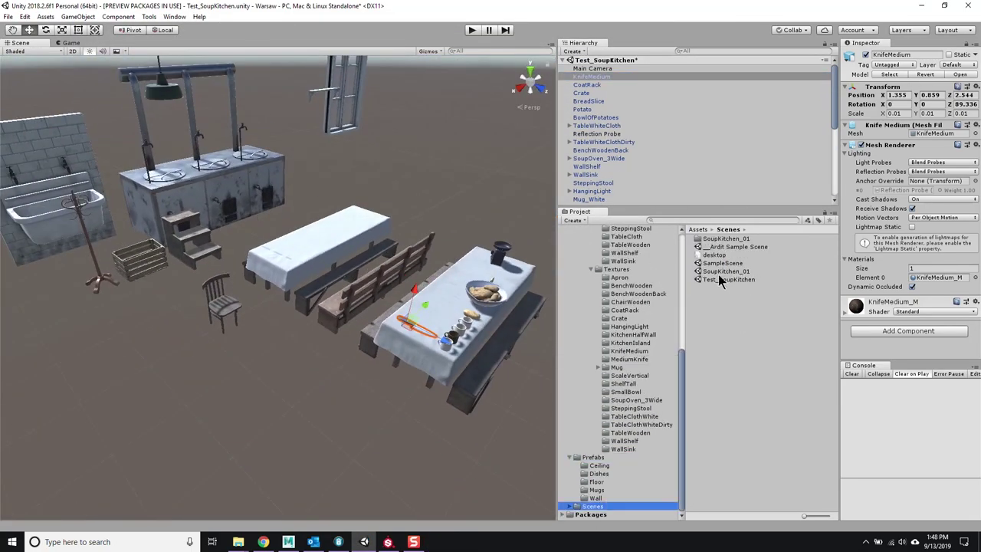
# - Open the SoupKitchen_01 scene and place the medium knife on the wooden counter beside the bowl of potatoes
pyautogui.doubleClick(718, 273)
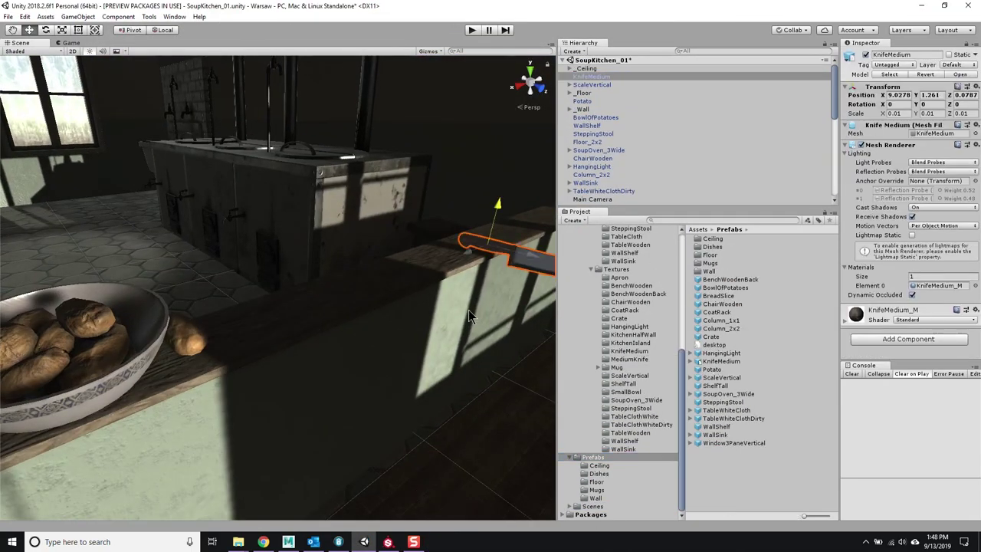
pyautogui.moveTo(261, 329); pyautogui.dragTo(387, 231, button='right')
pyautogui.click(375, 245)
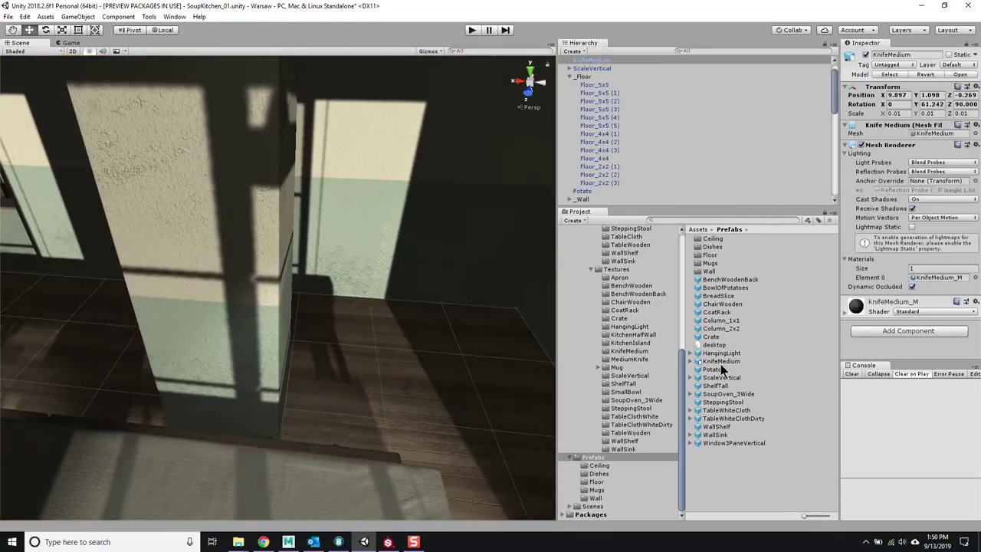
# - Place a Crate prefab on the floor near the chair and, in Maya, inspect the crate filled with potatoes
pyautogui.click(357, 326)
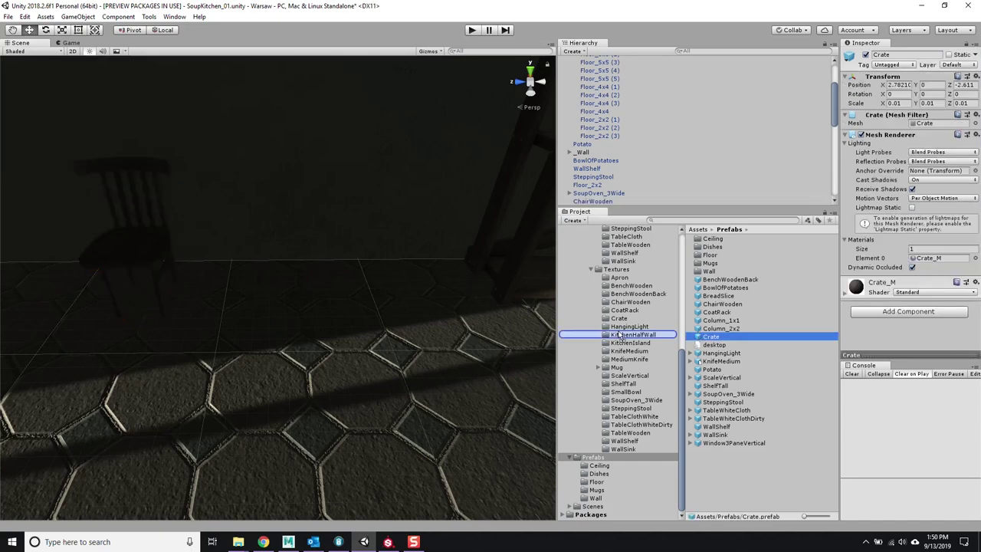
pyautogui.moveTo(711, 336); pyautogui.dragTo(241, 367)
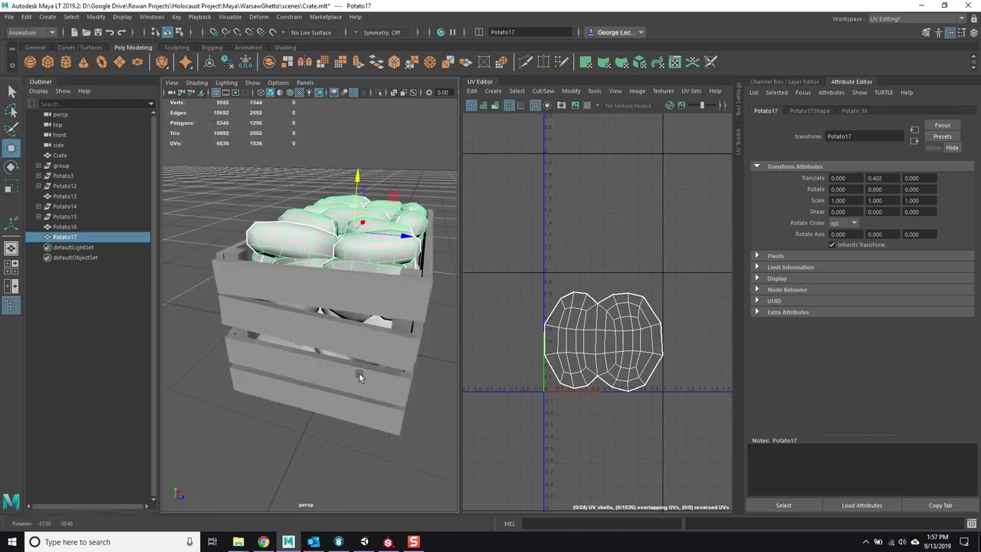
pyautogui.keyDown('alt'); pyautogui.moveTo(358, 372); pyautogui.dragTo(346, 143); pyautogui.keyUp('alt')
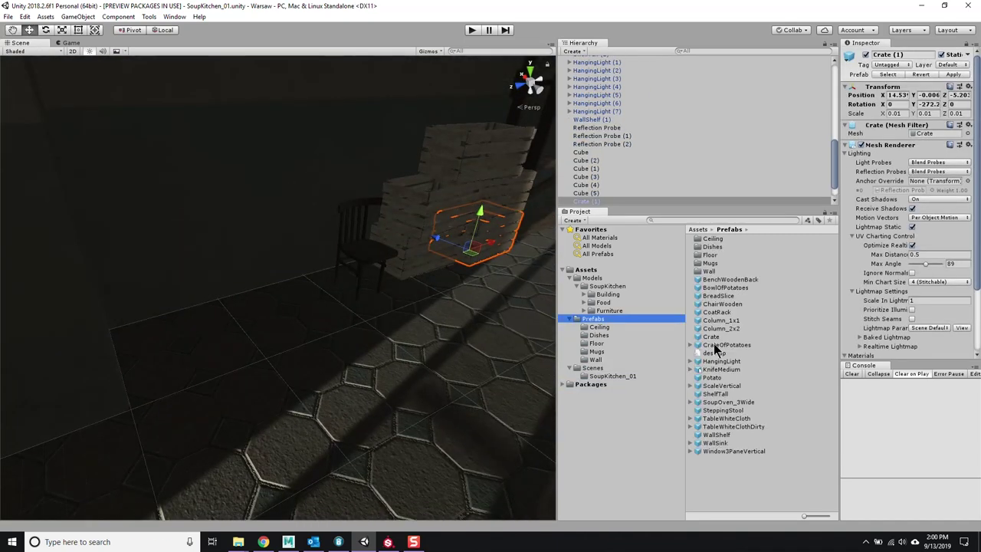
# - In Unity, place the CrateOfPotatoes prefab on the floor beside the stacked crates and duplicate it
pyautogui.moveTo(714, 346); pyautogui.dragTo(302, 383)
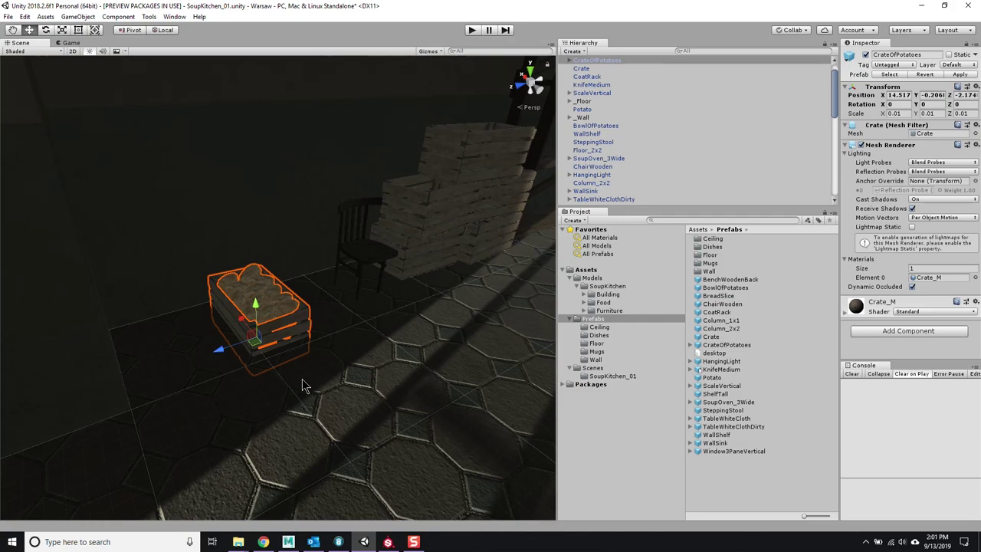
pyautogui.moveTo(302, 385); pyautogui.dragTo(376, 212, button='right')
pyautogui.hotkey('ctrl', 'd')
pyautogui.moveTo(203, 340); pyautogui.dragTo(243, 346)
pyautogui.click(388, 541)
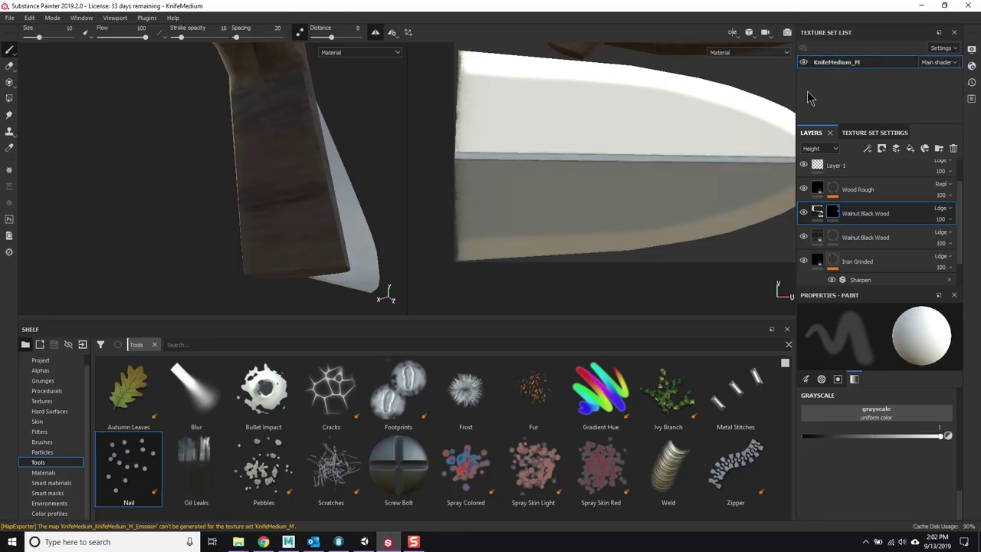
pyautogui.click(10, 16)
pyautogui.click(46, 175)
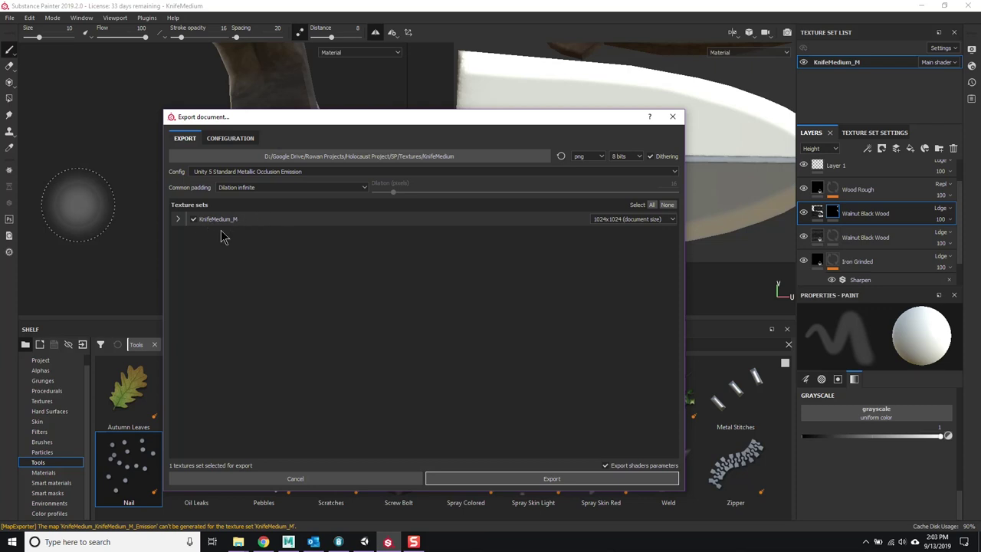
pyautogui.press('Escape')
pyautogui.hotkey('alt', 'Tab')
# - Select the empty crates and the crates of potatoes and set their static flags to Everything
pyautogui.moveTo(178, 353); pyautogui.dragTo(329, 498, button='right')
pyautogui.click(588, 193)
pyautogui.moveTo(361, 298); pyautogui.dragTo(330, 307, button='right')
pyautogui.moveTo(46, 253); pyautogui.dragTo(136, 354)
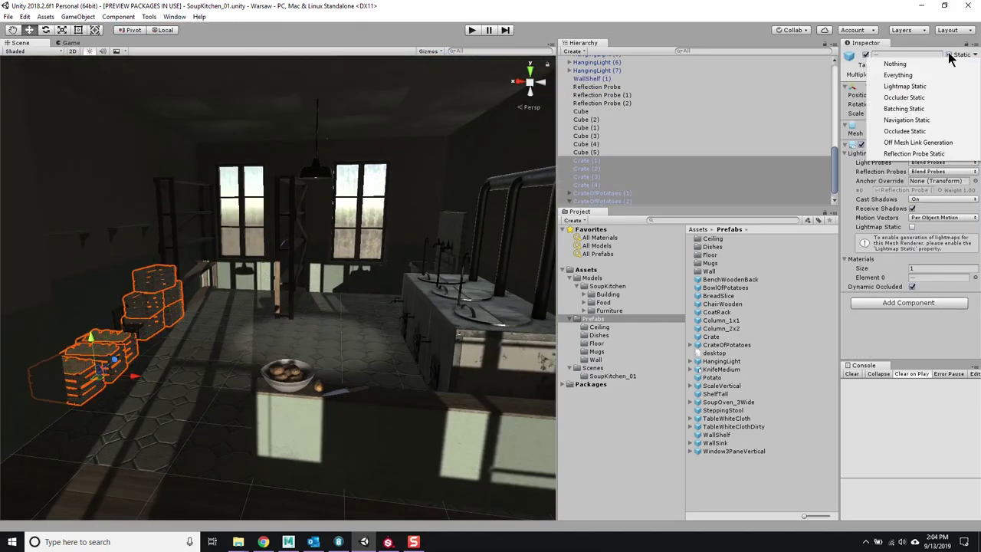
pyautogui.click(897, 75)
pyautogui.click(175, 16)
pyautogui.click(329, 110)
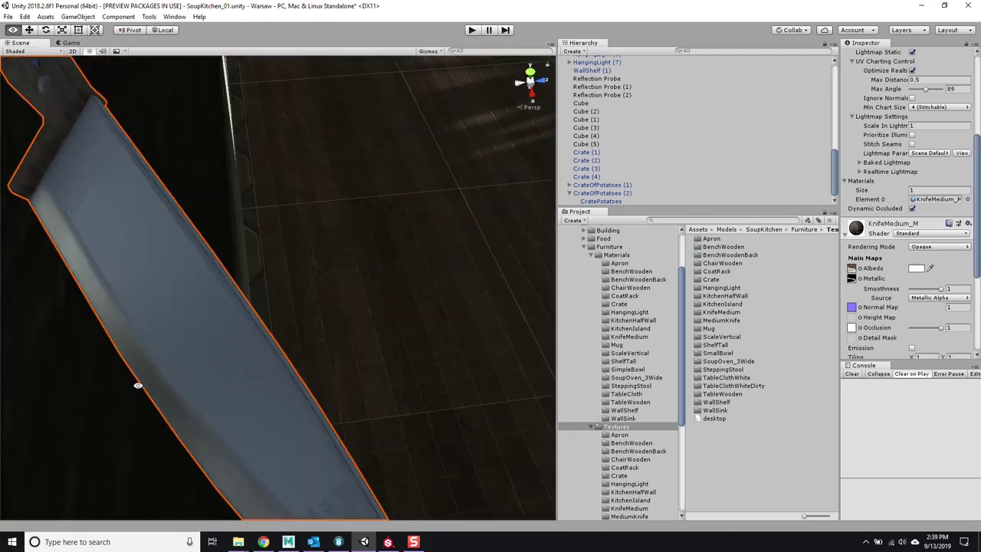
# - Select the knife's AlbedoTransparency and MetallicSmoothness textures in File Explorer, browse to the Unity project's Models folder, and inspect the knife in Unity
pyautogui.keyDown('alt'); pyautogui.moveTo(138, 385); pyautogui.dragTo(895, 268); pyautogui.keyUp('alt')
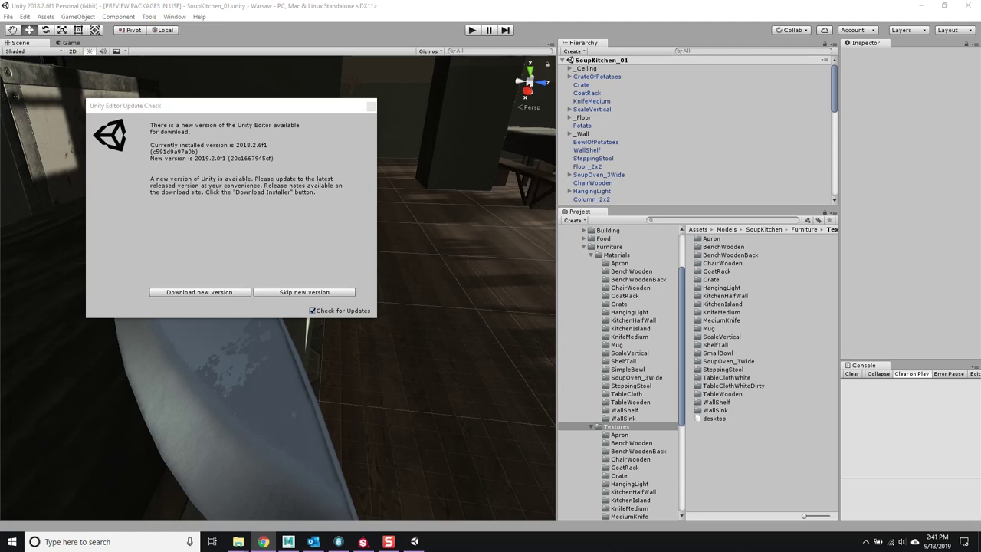
pyautogui.click(370, 105)
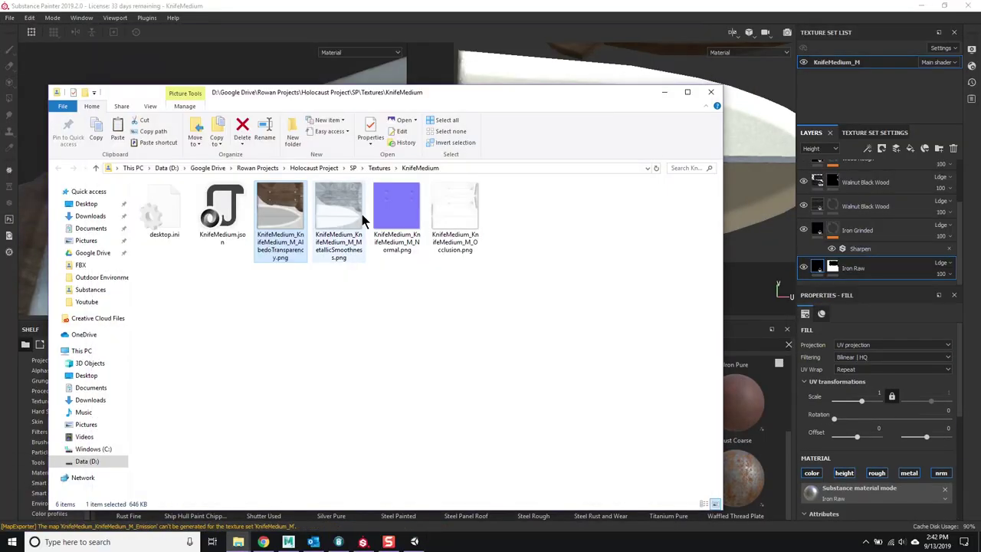
pyautogui.moveTo(236, 358); pyautogui.dragTo(329, 211)
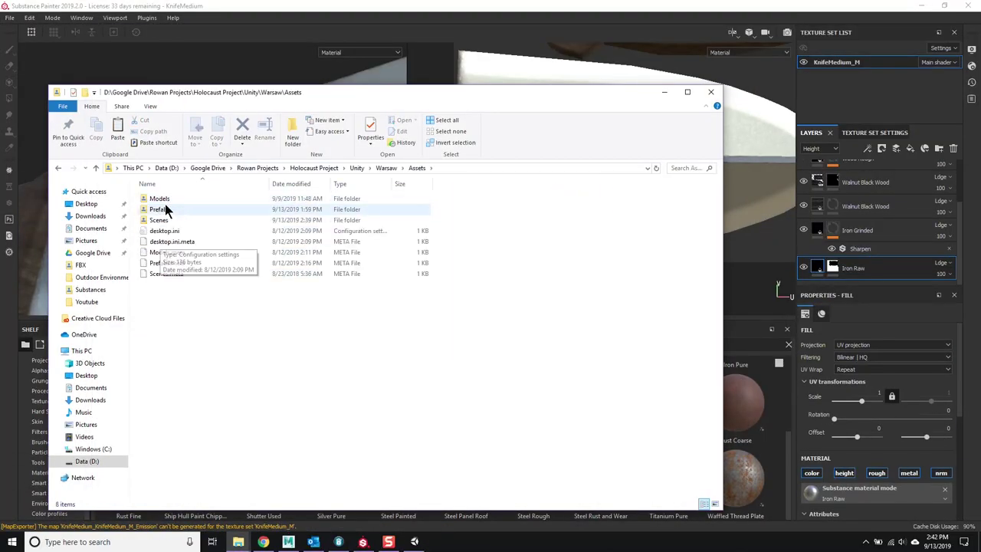
pyautogui.doubleClick(165, 203)
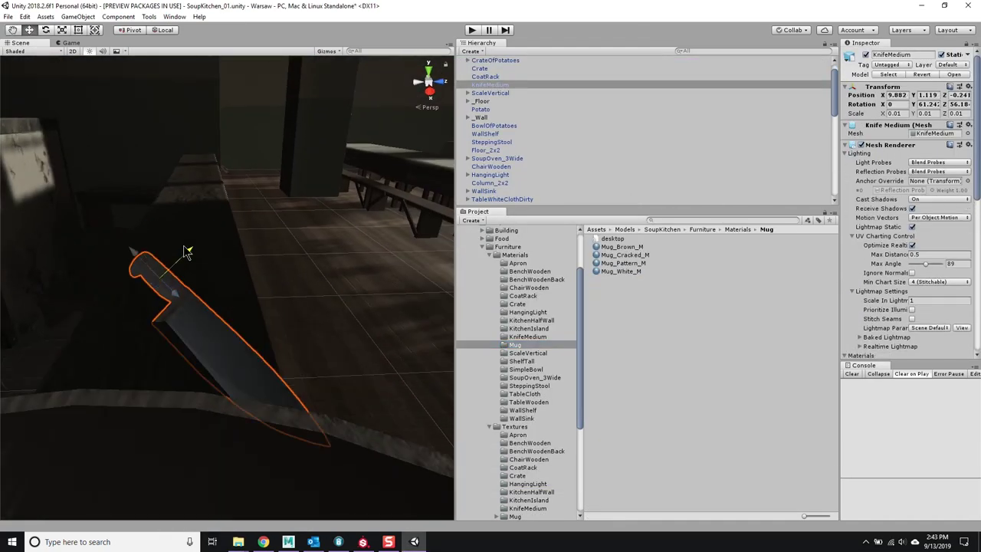
pyautogui.keyDown('alt'); pyautogui.moveTo(253, 330); pyautogui.dragTo(353, 392); pyautogui.keyUp('alt')
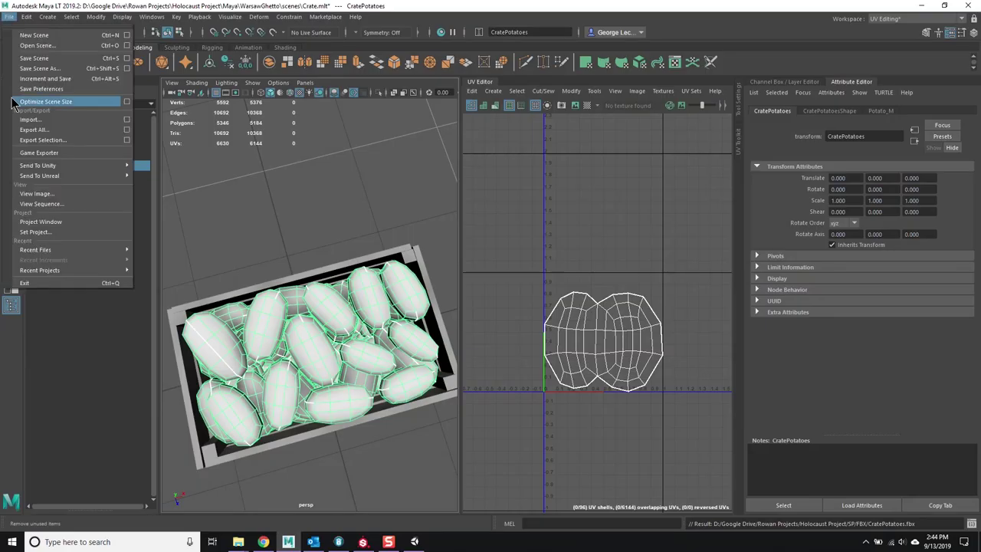
# - In Maya, import the table model into the crate scene and compare its size with the crate
pyautogui.click(61, 104)
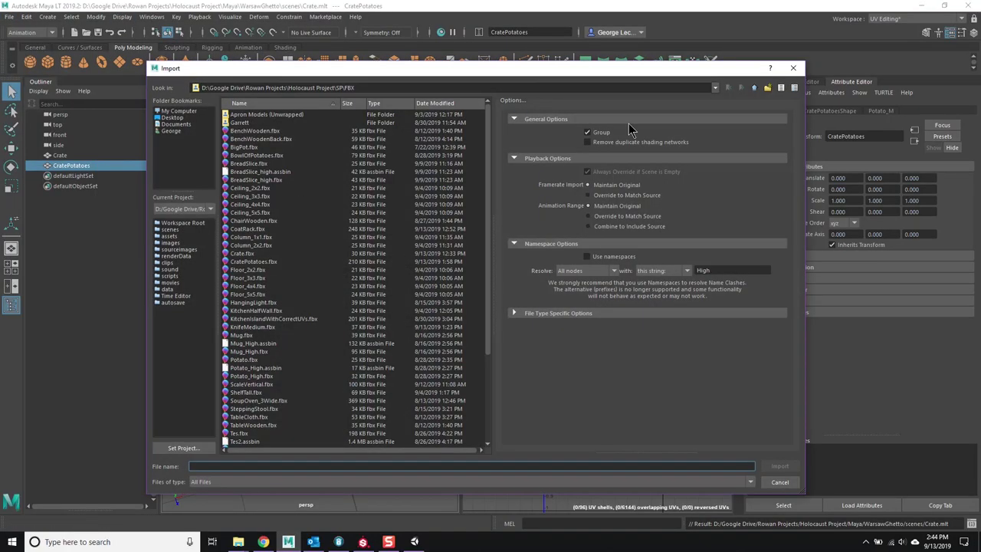
pyautogui.doubleClick(254, 210)
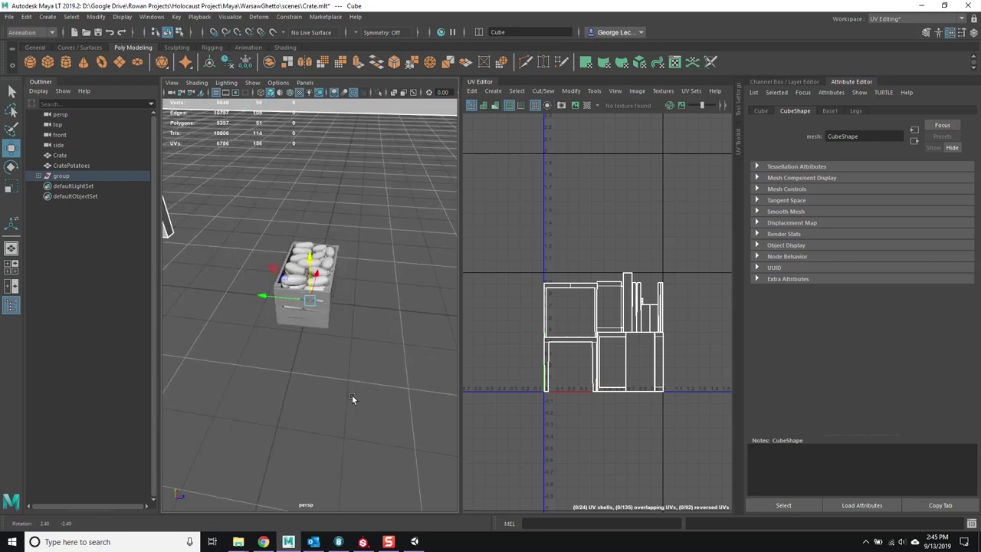
pyautogui.click(315, 206)
pyautogui.press('f')
pyautogui.press('space')
pyautogui.press('space')
pyautogui.press('space')
pyautogui.click(383, 199)
pyautogui.moveTo(416, 208); pyautogui.dragTo(458, 172, button='right')
# - Open the TableSmall scene in Maya
pyautogui.doubleClick(162, 62)
pyautogui.click(897, 312)
pyautogui.hotkey('ctrl', 'o')
pyautogui.click(777, 466)
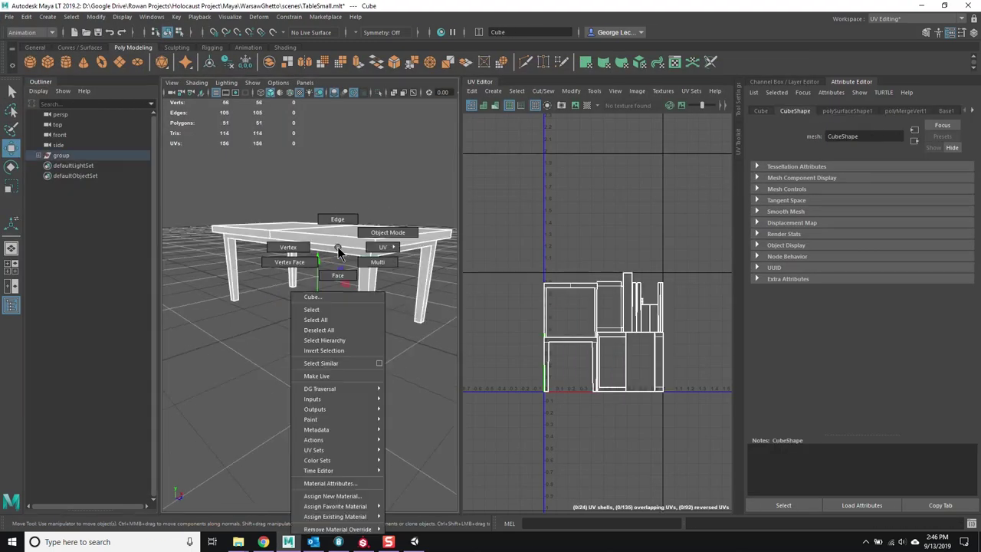
# - Bevel the table's edges and check the tabletop
pyautogui.moveTo(377, 307); pyautogui.dragTo(377, 276, button='right')
pyautogui.keyDown('shift'); pyautogui.moveTo(296, 360); pyautogui.dragTo(337, 349, button='right'); pyautogui.keyUp('shift')
pyautogui.press('F8')
pyautogui.click(371, 264)
pyautogui.keyDown('alt'); pyautogui.moveTo(324, 263); pyautogui.dragTo(295, 175); pyautogui.keyUp('alt')
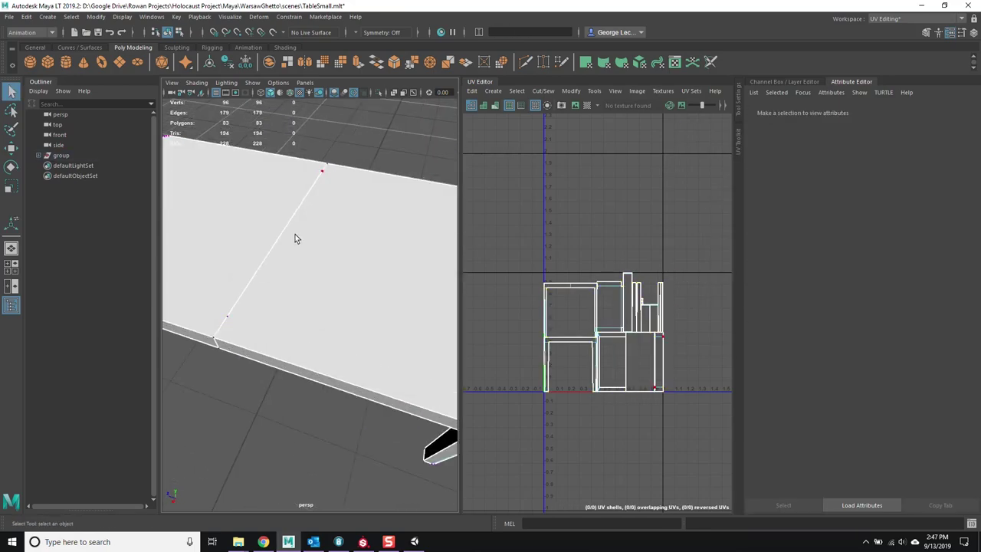
# - Delete the edge loop running across the middle of the tabletop
pyautogui.keyDown('alt'); pyautogui.moveTo(296, 226); pyautogui.dragTo(386, 315); pyautogui.keyUp('alt')
pyautogui.keyDown('alt'); pyautogui.moveTo(335, 247); pyautogui.dragTo(309, 323); pyautogui.keyUp('alt')
pyautogui.doubleClick(311, 315)
pyautogui.press('w')
pyautogui.moveTo(328, 258); pyautogui.dragTo(328, 258, button='right')
pyautogui.moveTo(328, 258)
pyautogui.keyDown('alt'); pyautogui.mouseDown()
pyautogui.moveTo(280, 330)
pyautogui.moveTo(311, 258)
pyautogui.moveTo(374, 327)
pyautogui.moveTo(350, 342)
pyautogui.moveTo(334, 256)
pyautogui.mouseUp(); pyautogui.keyUp('alt')
pyautogui.hotkey('ctrl', 'Delete')
# - Bevel the remaining selected table edges and apply a planar UV projection to the table
pyautogui.click(335, 256)
pyautogui.keyDown('shift'); pyautogui.moveTo(335, 256); pyautogui.dragTo(329, 321, button='right'); pyautogui.keyUp('shift')
pyautogui.keyDown('alt'); pyautogui.moveTo(329, 322); pyautogui.dragTo(309, 365); pyautogui.keyUp('alt')
pyautogui.press('F8')
pyautogui.press('F3')
pyautogui.click(391, 16)
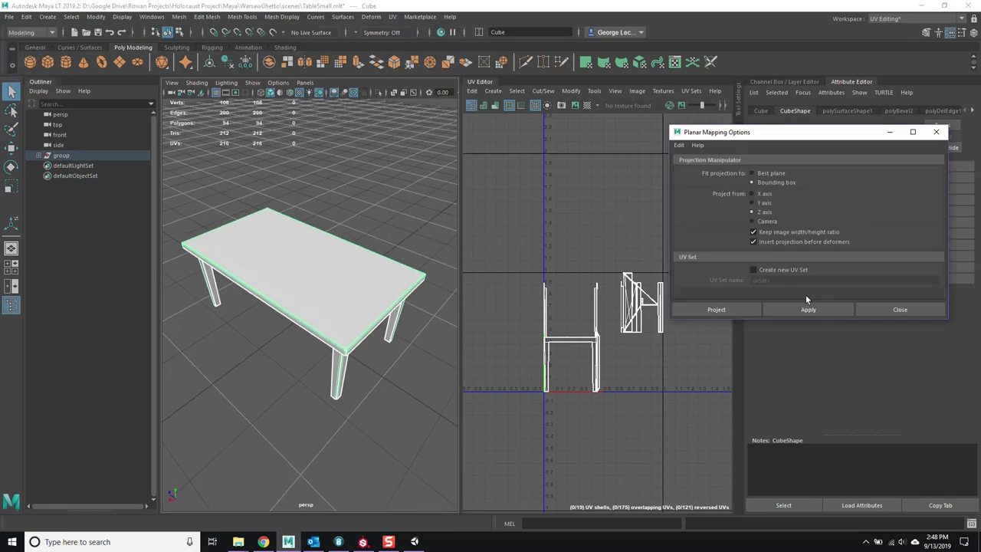
pyautogui.click(806, 306)
pyautogui.press('w')
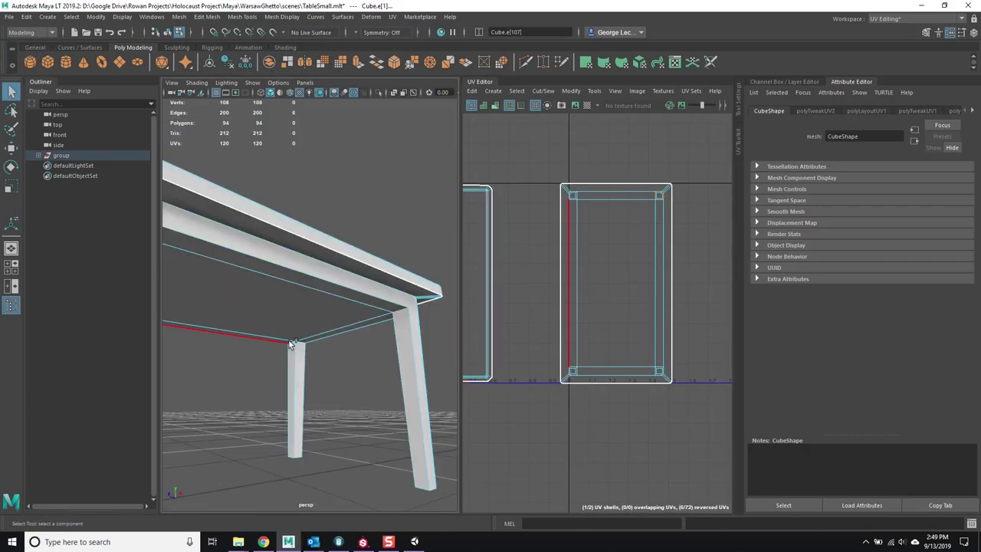
# - Select the faces of the four table legs and apply a planar UV projection to them
pyautogui.keyDown('alt'); pyautogui.moveTo(253, 330); pyautogui.dragTo(199, 326, button='right'); pyautogui.keyUp('alt')
pyautogui.moveTo(573, 152); pyautogui.dragTo(671, 351)
pyautogui.click(392, 16)
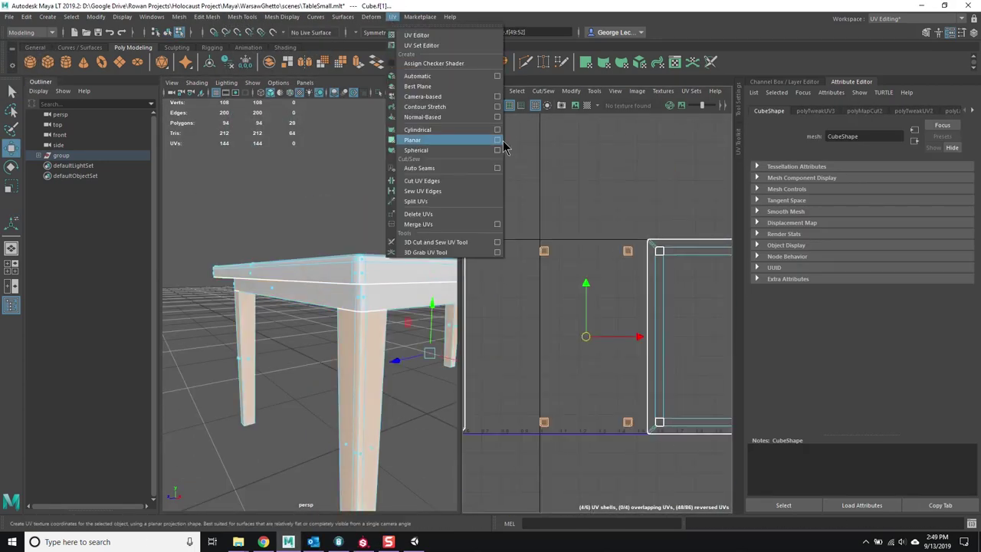
pyautogui.click(476, 136)
# - Cut seams along the table legs and unfold the four leg UV shells
pyautogui.press('q')
pyautogui.keyDown('alt'); pyautogui.moveTo(259, 307); pyautogui.dragTo(526, 237, button='right'); pyautogui.keyUp('alt')
pyautogui.moveTo(285, 258); pyautogui.dragTo(291, 227, button='right')
pyautogui.keyDown('alt'); pyautogui.moveTo(245, 343); pyautogui.dragTo(535, 288, button='right'); pyautogui.keyUp('alt')
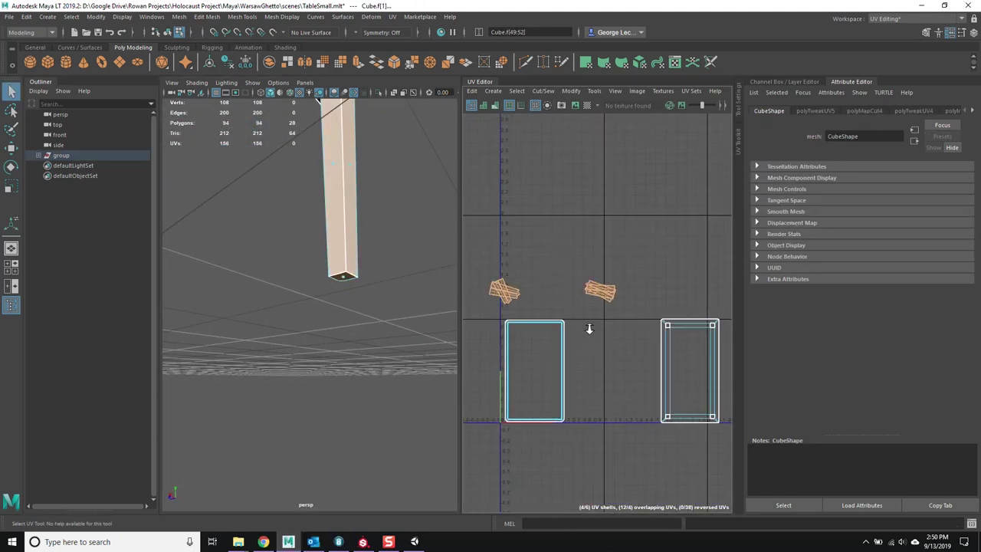
pyautogui.click(597, 265)
pyautogui.press('f')
pyautogui.press('w')
pyautogui.keyDown('shift'); pyautogui.moveTo(647, 424); pyautogui.dragTo(648, 424, button='right'); pyautogui.keyUp('shift')
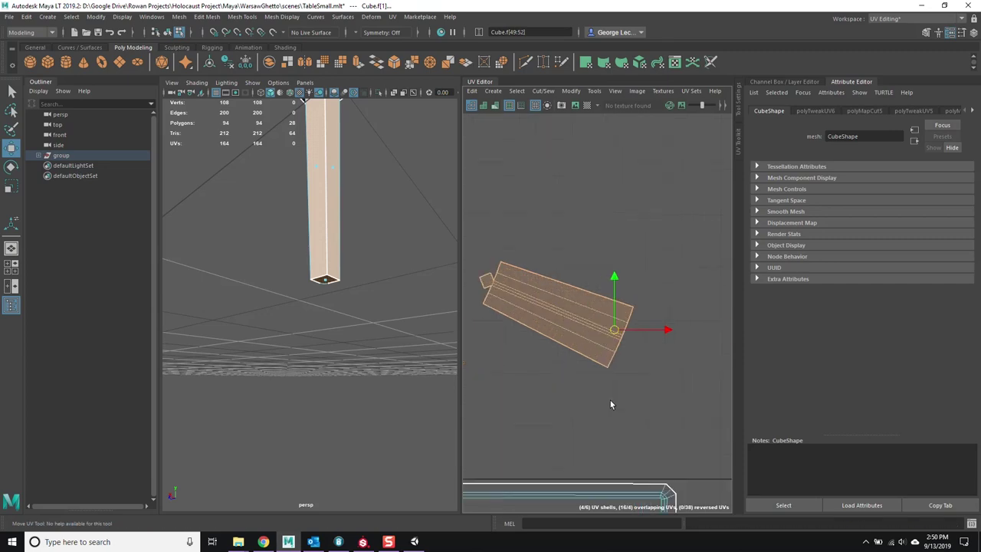
pyautogui.scroll(-3, 583, 364)
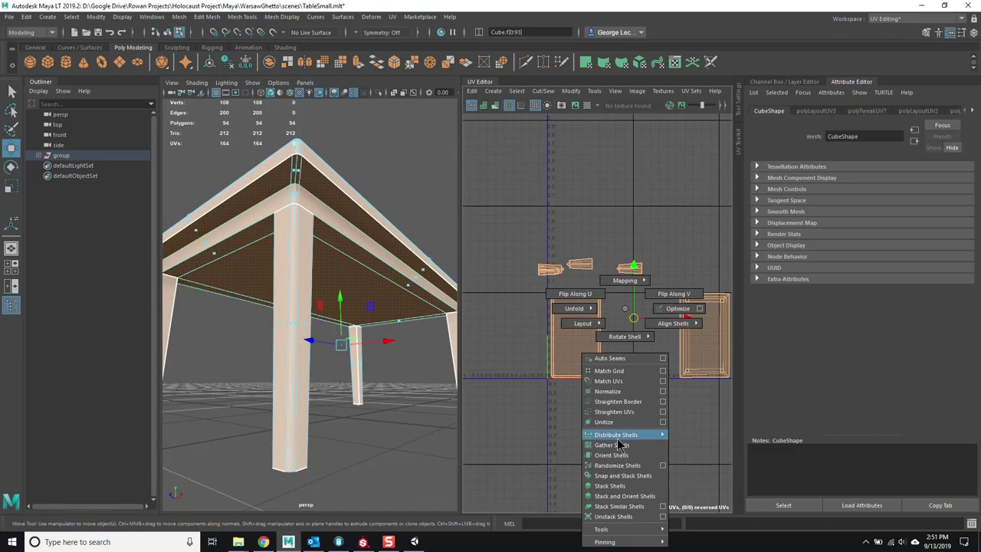
# - Distribute the table's UV shells and lay them out in the UV tile with a 2048 map size and 6-pixel padding
pyautogui.click(620, 434)
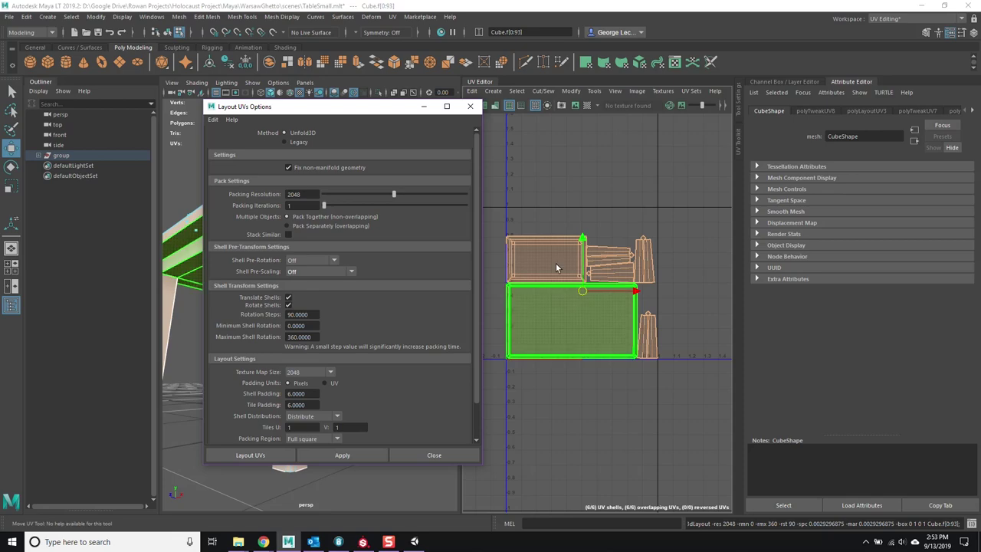
pyautogui.click(608, 252)
pyautogui.scroll(2, 647, 264)
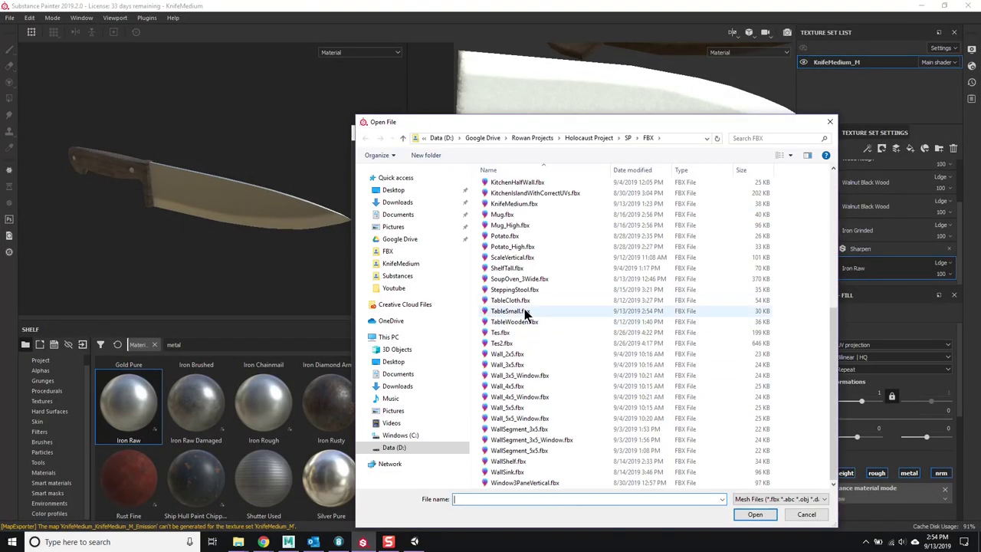
# - Create a new Substance Painter project from the TableSmall.fbx mesh
pyautogui.doubleClick(511, 311)
pyautogui.click(531, 284)
pyautogui.click(518, 285)
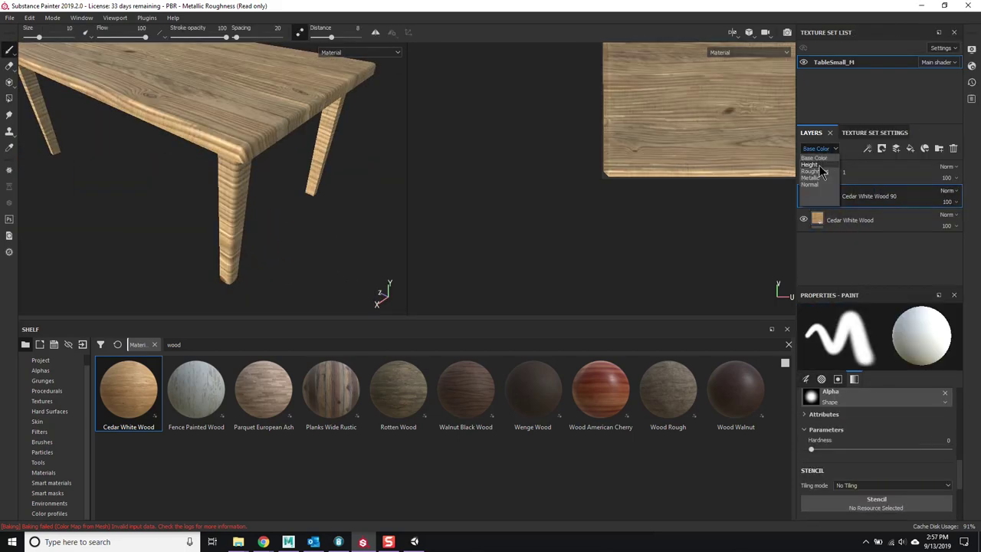
# - Restrict the Cedar White Wood 90 layer to the table legs through its mask and inspect the wood grain
pyautogui.click(823, 195)
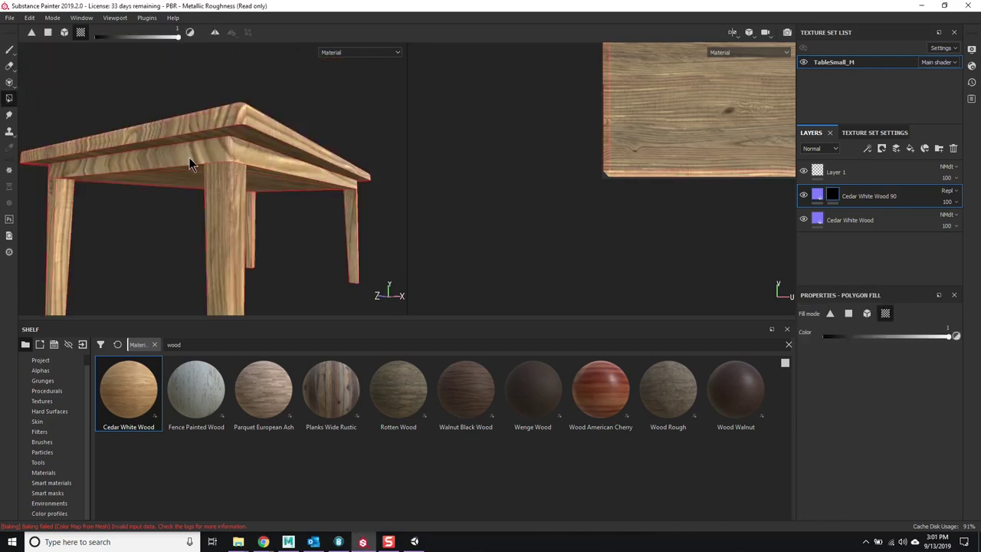
pyautogui.keyDown('alt'); pyautogui.moveTo(193, 158); pyautogui.dragTo(322, 200); pyautogui.keyUp('alt')
pyautogui.keyDown('alt'); pyautogui.moveTo(215, 184); pyautogui.dragTo(322, 130); pyautogui.keyUp('alt')
pyautogui.scroll(-5, 873, 429)
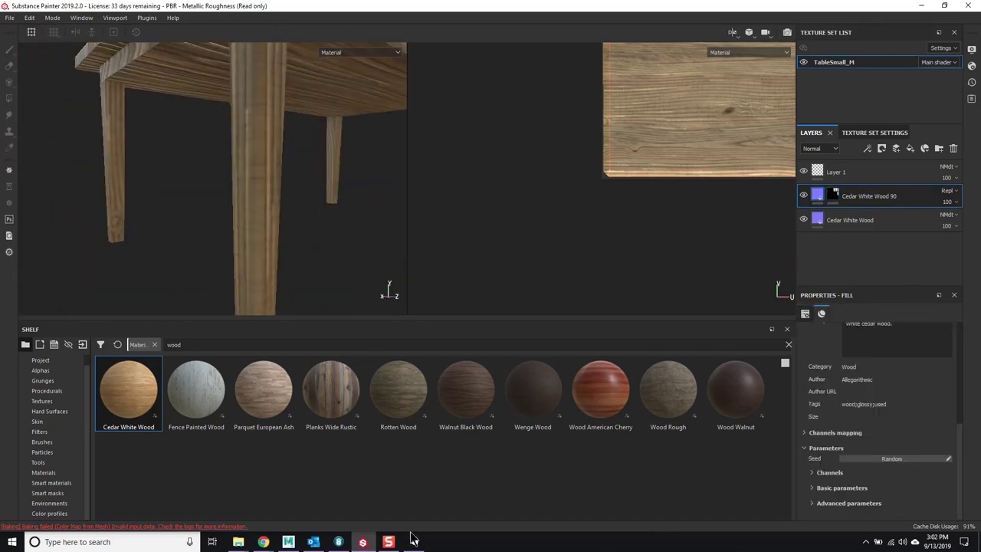
# - Switch to Maya and rework the UV seams on the diagonal edges at the tabletop shell's corner
pyautogui.hotkey('alt', 'Tab')
pyautogui.keyDown('shift'); pyautogui.moveTo(580, 302); pyautogui.dragTo(580, 448, button='right'); pyautogui.keyUp('shift')
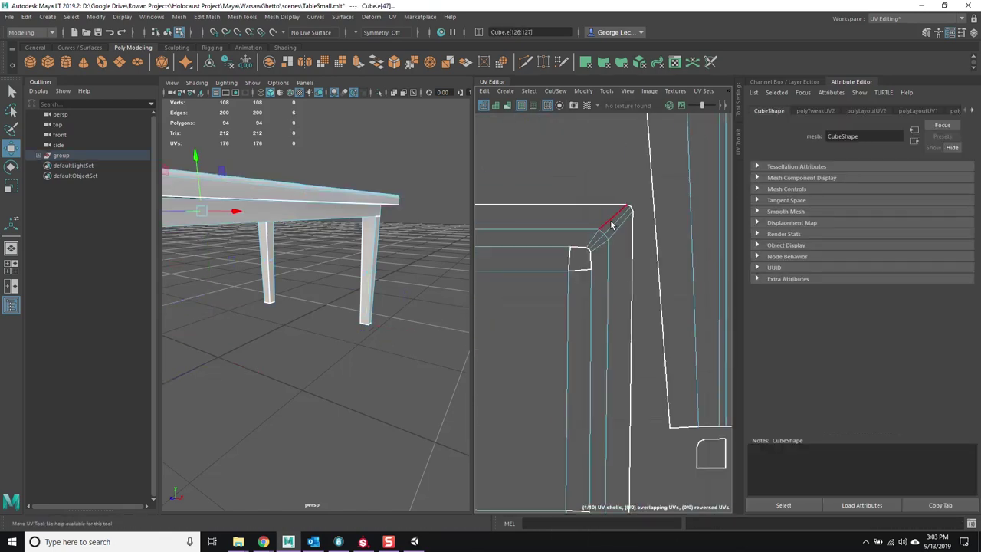
pyautogui.keyDown('shift'); pyautogui.moveTo(612, 223); pyautogui.dragTo(536, 306, button='right'); pyautogui.keyUp('shift')
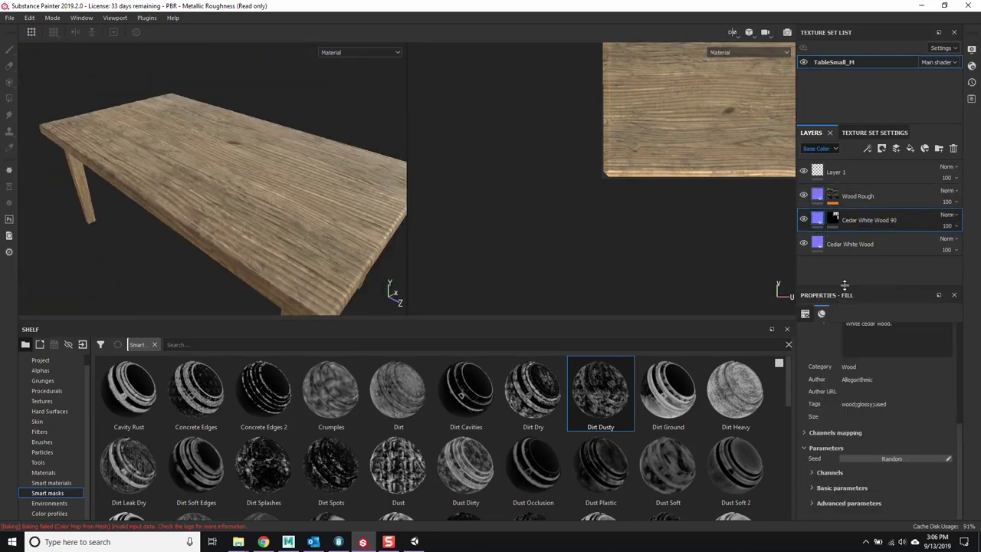
# - Adjust the advanced wood parameters of the Cedar White Wood layers in Substance Painter, with Splinters at 1
pyautogui.scroll(-3, 878, 414)
pyautogui.click(877, 430)
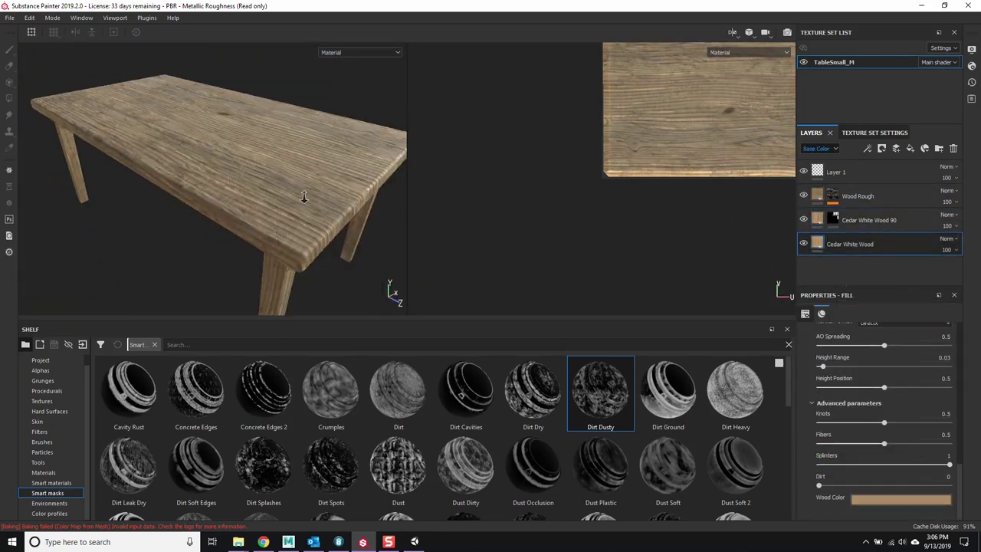
# - Layer Rotten Wood and Rust Fine over the table, masking the rust with a dirt smart mask and muting its color
pyautogui.click(44, 472)
pyautogui.scroll(-5, 430, 429)
pyautogui.moveTo(330, 414); pyautogui.dragTo(895, 173)
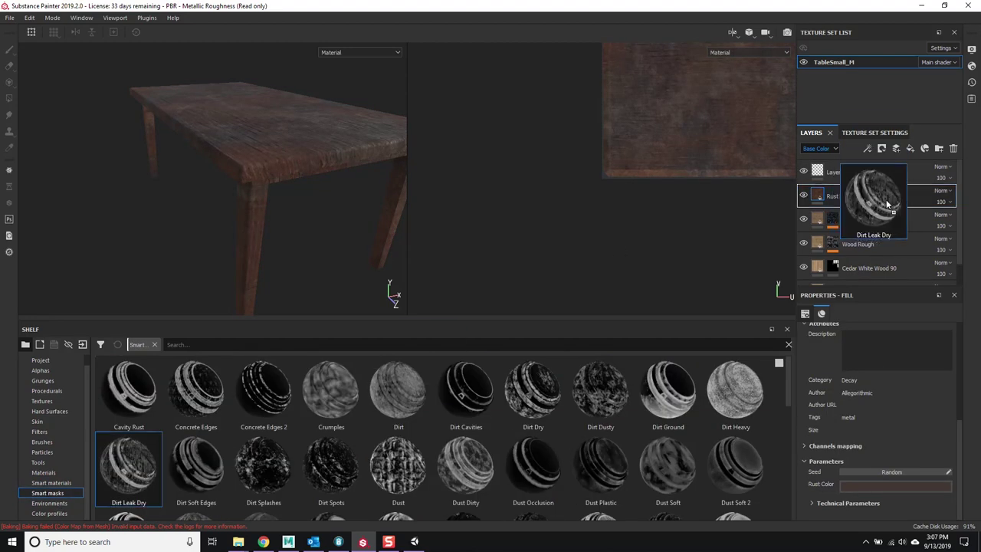
pyautogui.moveTo(865, 208); pyautogui.dragTo(843, 197)
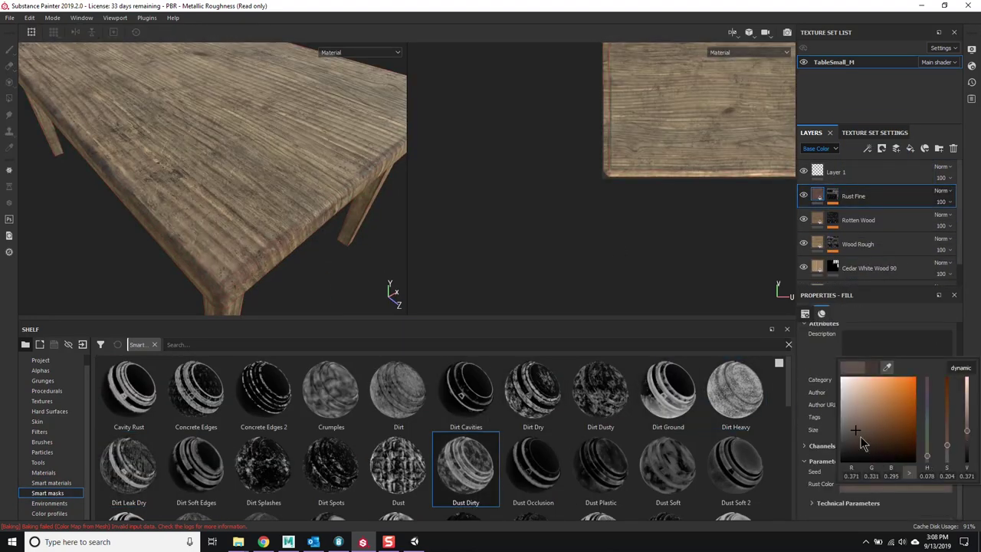
pyautogui.moveTo(902, 476)
pyautogui.keyDown('alt'); pyautogui.mouseDown()
pyautogui.moveTo(422, 232)
pyautogui.moveTo(155, 160)
pyautogui.mouseUp(); pyautogui.keyUp('alt')
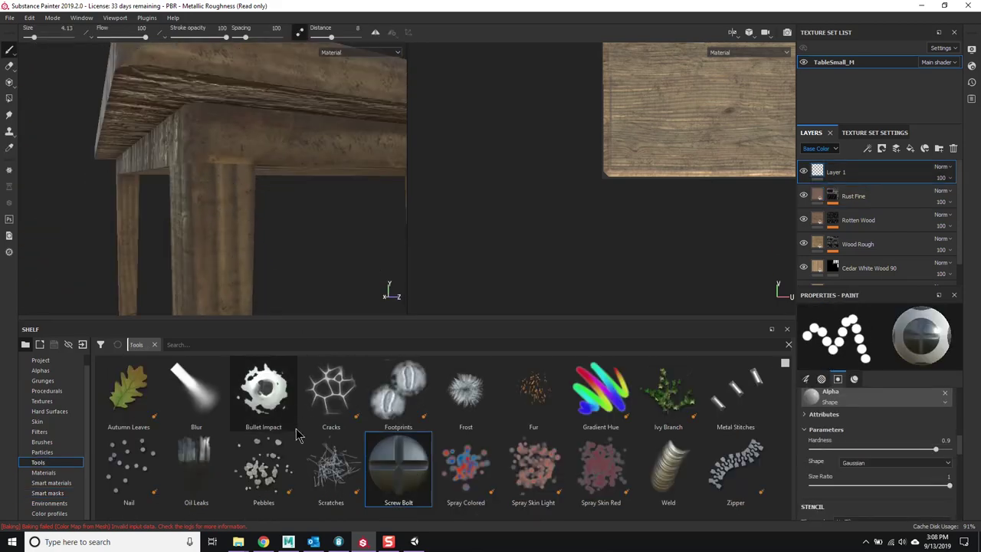
# - Set up the Nail tool for the leg joints with a Custom material, metalness 0.63 and roughness about 0.44
pyautogui.click(129, 467)
pyautogui.moveTo(245, 212)
pyautogui.keyDown('alt'); pyautogui.mouseDown()
pyautogui.moveTo(204, 236)
pyautogui.moveTo(285, 217)
pyautogui.moveTo(231, 132)
pyautogui.mouseUp(); pyautogui.keyUp('alt')
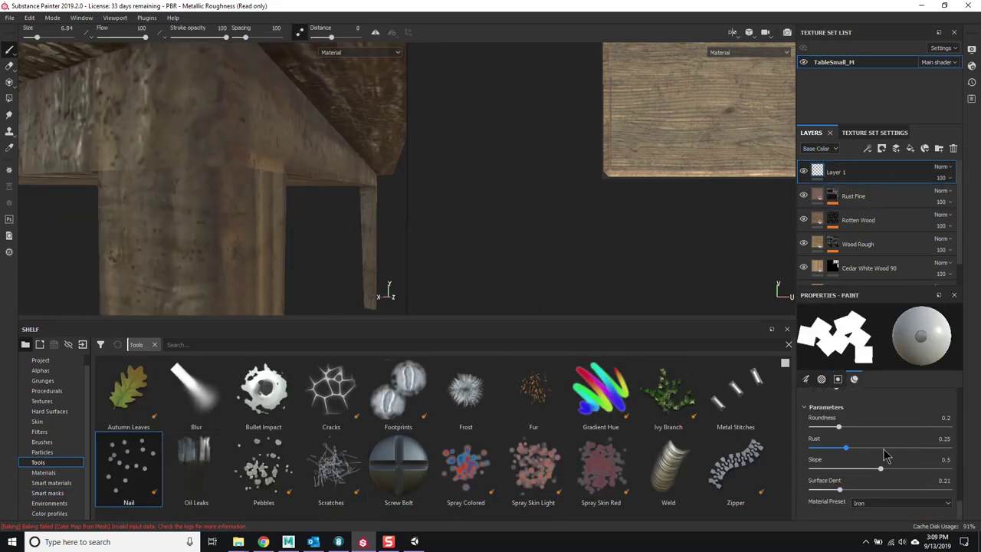
pyautogui.click(901, 482)
pyautogui.keyDown('alt'); pyautogui.moveTo(312, 175); pyautogui.dragTo(283, 159); pyautogui.keyUp('alt')
pyautogui.scroll(5, 283, 159)
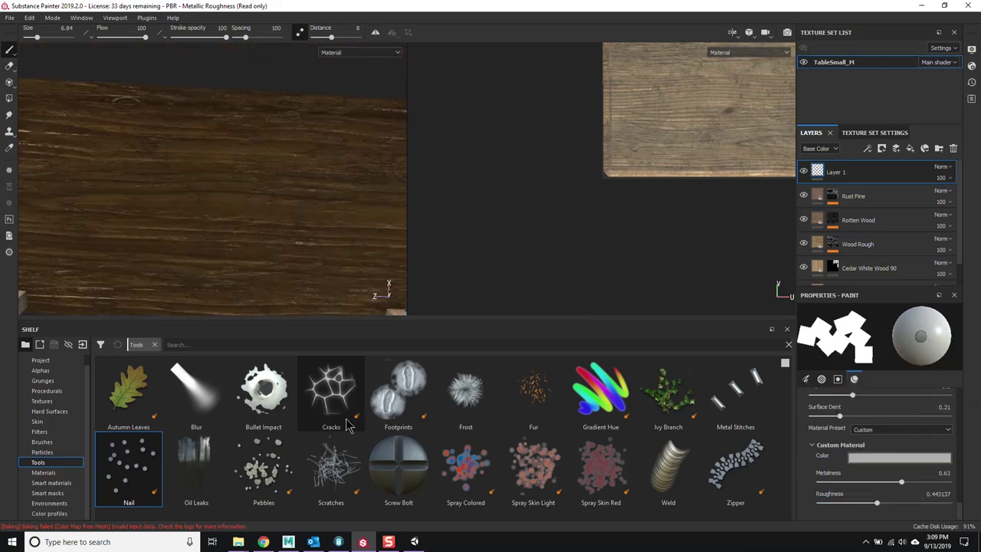
# - Add a new paint layer and try the Scratches and Oil Leaks tools on the table
pyautogui.click(924, 148)
pyautogui.click(331, 467)
pyautogui.keyDown('alt'); pyautogui.moveTo(229, 175); pyautogui.dragTo(88, 158); pyautogui.keyUp('alt')
pyautogui.click(196, 468)
pyautogui.scroll(8, 230, 192)
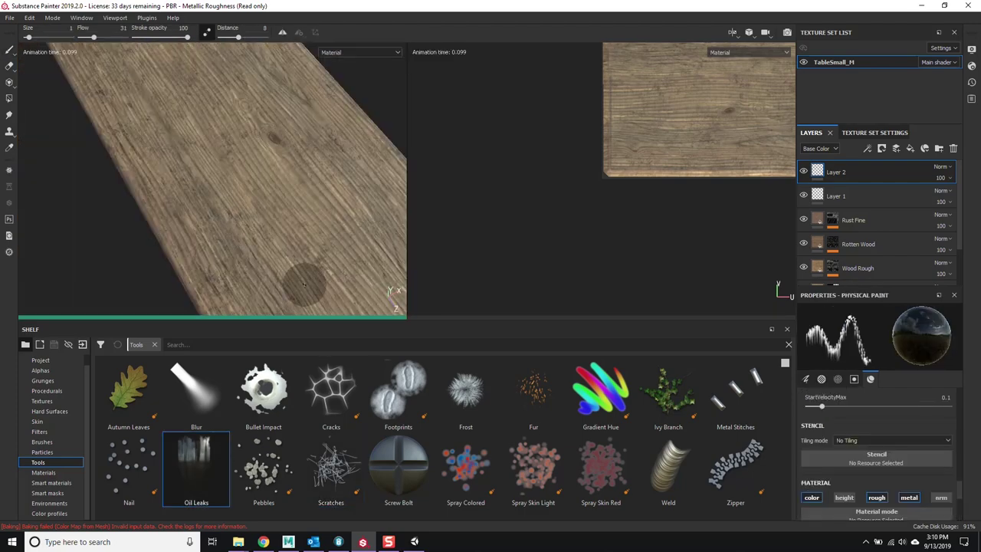
# - Add another paint layer and test Oil Leaks on the tabletop in dark brown with roughness about 0.6 and metallic 0
pyautogui.click(924, 148)
pyautogui.click(875, 419)
pyautogui.click(885, 423)
pyautogui.scroll(-5, 245, 201)
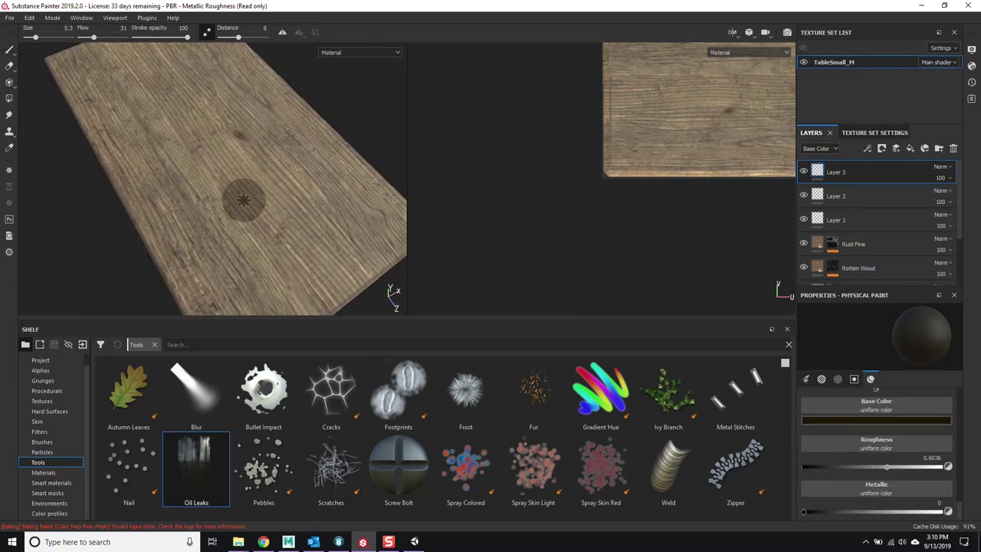
pyautogui.click(212, 115)
# - Try staining the tabletop with the Rain, Fill and Leaks Heavy particle brushes
pyautogui.click(43, 452)
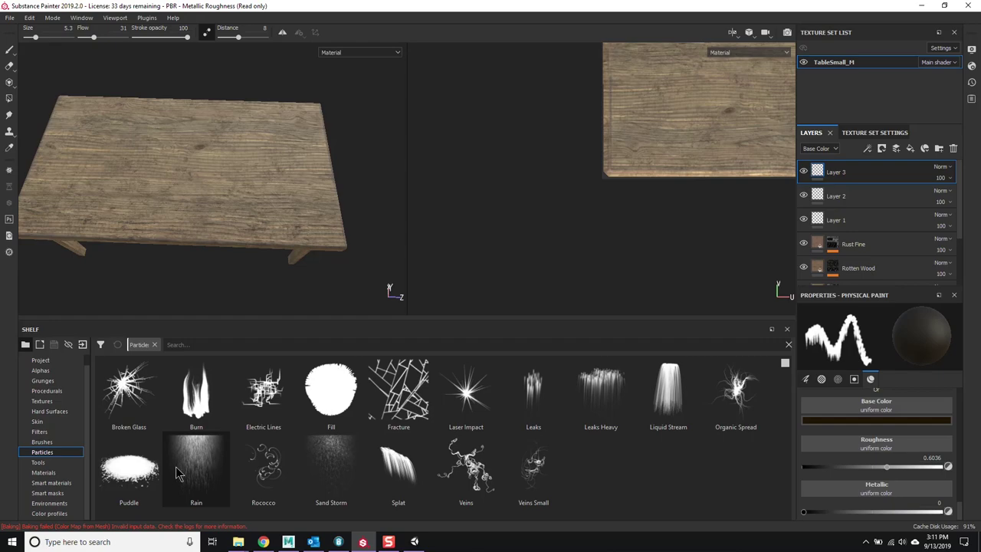
pyautogui.click(196, 468)
pyautogui.click(331, 390)
pyautogui.moveTo(169, 153); pyautogui.dragTo(251, 280)
pyautogui.click(601, 391)
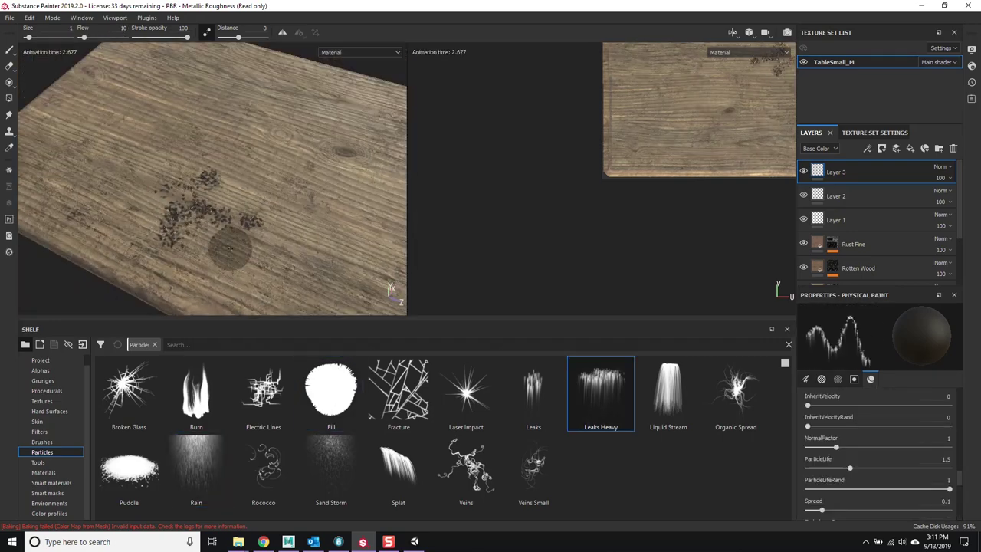
# - Try the Sand Storm, Puddle, Burn, Liquid Stream and Splat particle brushes on the tabletop
pyautogui.click(331, 467)
pyautogui.click(129, 467)
pyautogui.click(196, 390)
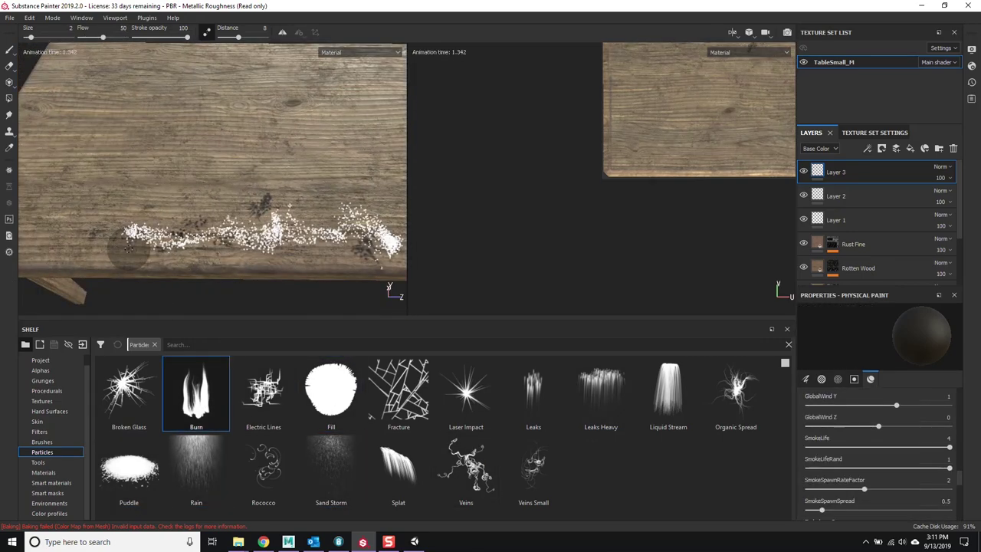
pyautogui.click(601, 391)
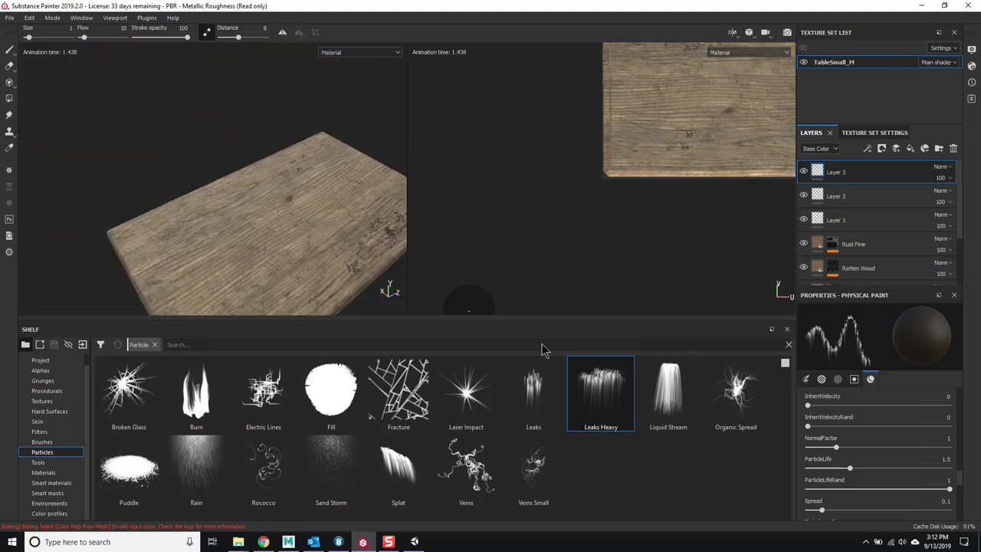
pyautogui.click(668, 391)
pyautogui.click(196, 467)
pyautogui.click(399, 467)
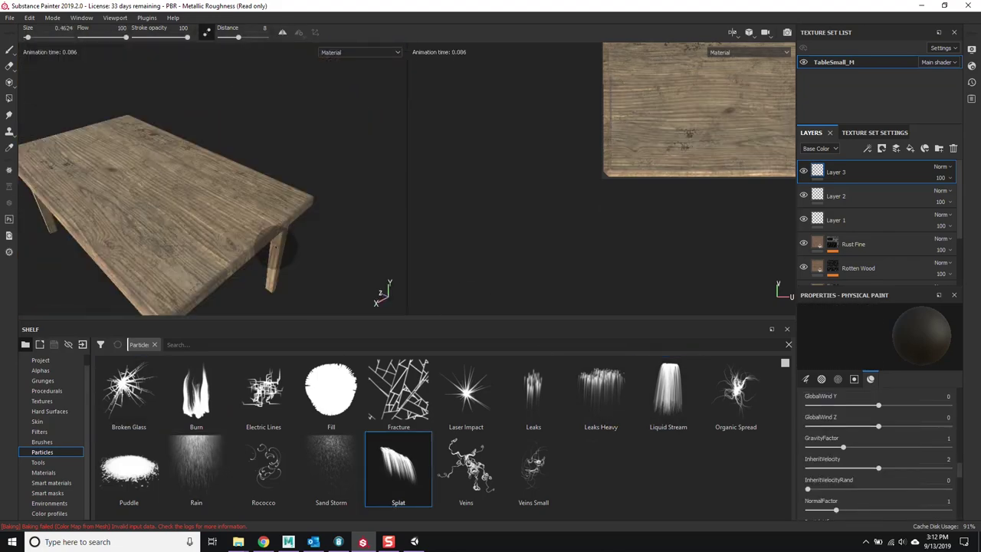
# - Paint tan dirt on the tabletop with the Dirt 3 brush, reduce the layer's opacity to 54 and save the project
pyautogui.click(42, 441)
pyautogui.scroll(-5, 463, 423)
pyautogui.scroll(3, 463, 423)
pyautogui.click(735, 395)
pyautogui.moveTo(274, 175)
pyautogui.keyDown('alt'); pyautogui.mouseDown()
pyautogui.moveTo(207, 192)
pyautogui.moveTo(306, 284)
pyautogui.moveTo(295, 237)
pyautogui.moveTo(350, 222)
pyautogui.moveTo(219, 137)
pyautogui.moveTo(707, 172)
pyautogui.mouseUp(); pyautogui.keyUp('alt')
pyautogui.hotkey('ctrl', 's')
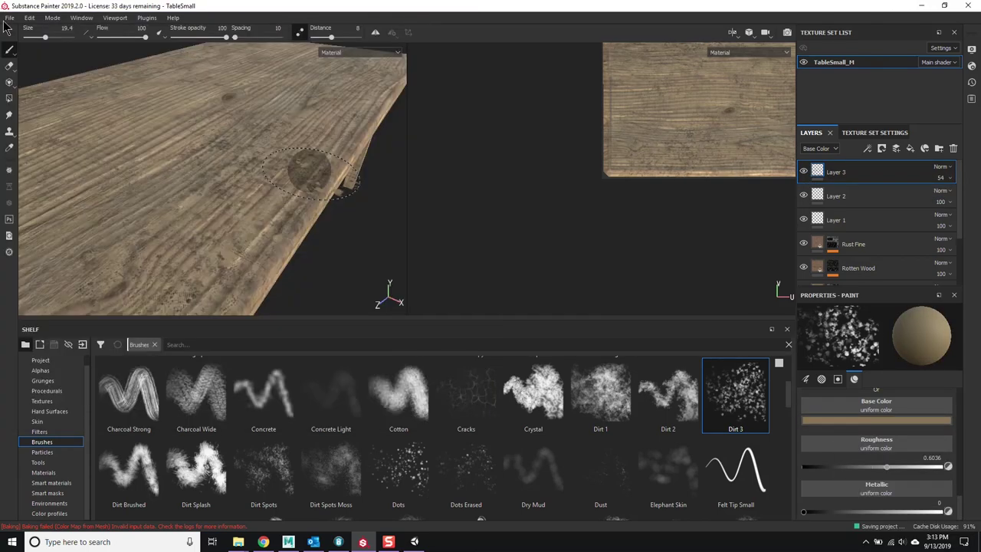
# - Export the table's texture maps into a new TableSmall folder inside the project's SP Textures folder
pyautogui.hotkey('ctrl', 'shift', 'e')
pyautogui.click(429, 115)
pyautogui.hotkey('ctrl', 'shift', 'n')
pyautogui.write('TableSmall')
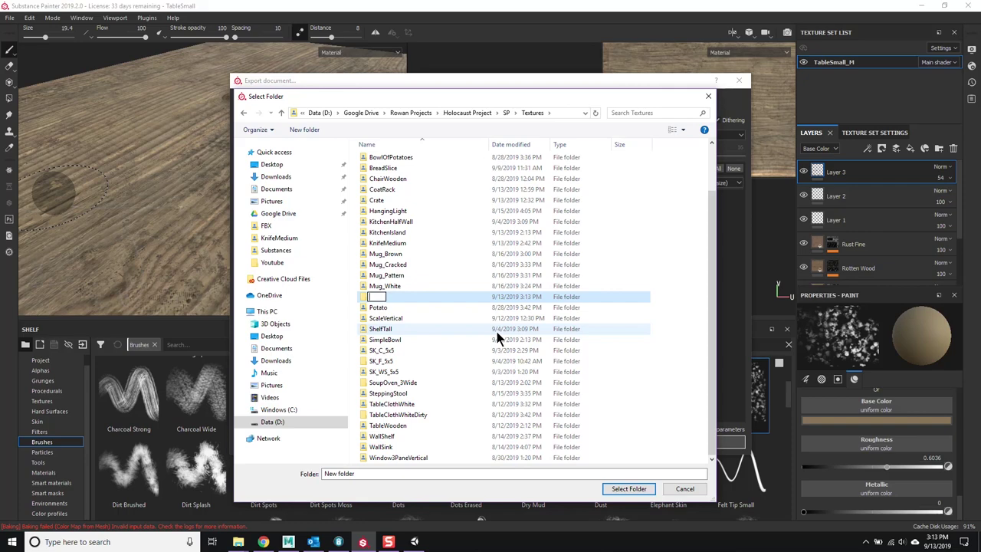
pyautogui.press('Return')
pyautogui.click(629, 488)
pyautogui.click(618, 442)
# - Copy the exported TableSmall texture maps in File Explorer and go to the Unity project's SoupKitchen Furniture folder
pyautogui.moveTo(238, 541)
pyautogui.click(529, 498)
pyautogui.rightClick(230, 406)
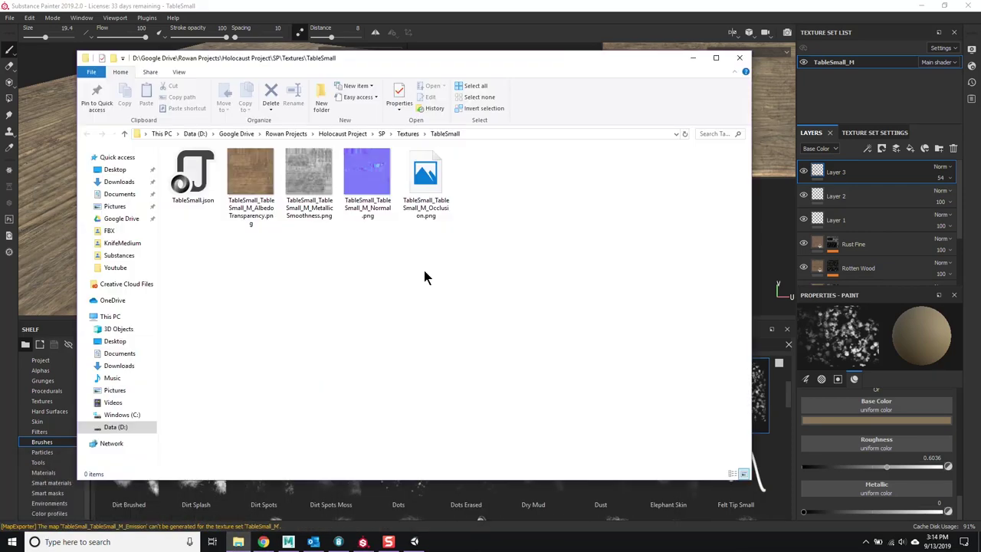
pyautogui.click(230, 168)
pyautogui.rightClick(161, 309)
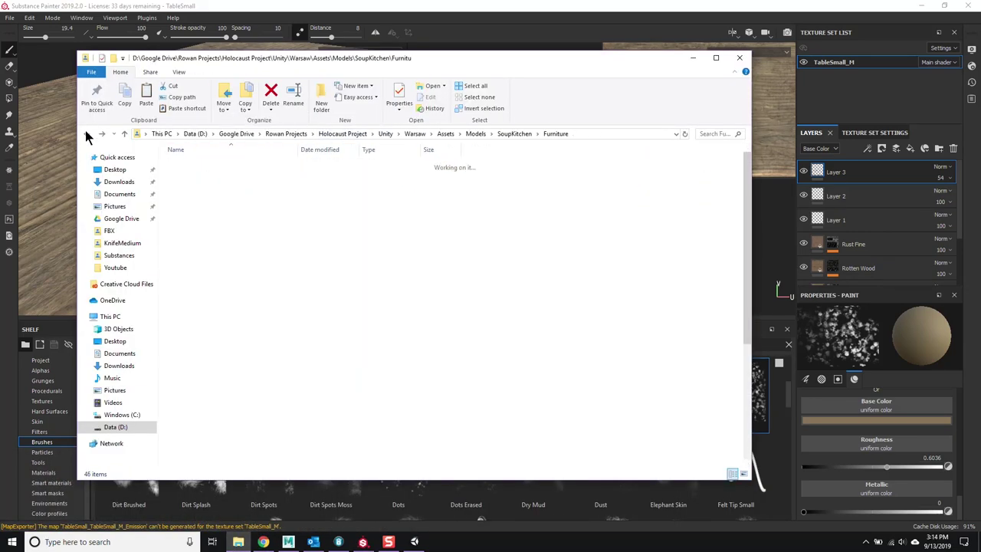
# - Create a TableSmall folder in the Unity Furniture assets and return to the Holocaust Project folder
pyautogui.hotkey('ctrl', 'shift', 'n')
pyautogui.write('TableSmall')
pyautogui.click(341, 133)
pyautogui.doubleClick(240, 175)
# - Switch to Unity, extract the TableSmall model's materials into Materials/TableSmall and select the TableSmall_M material
pyautogui.hotkey('alt', 'Tab')
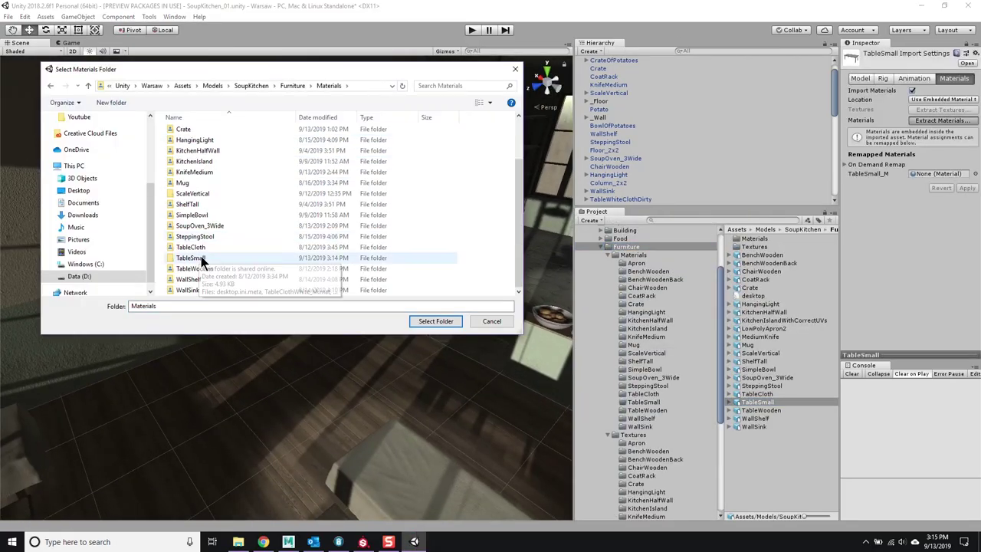
pyautogui.click(436, 321)
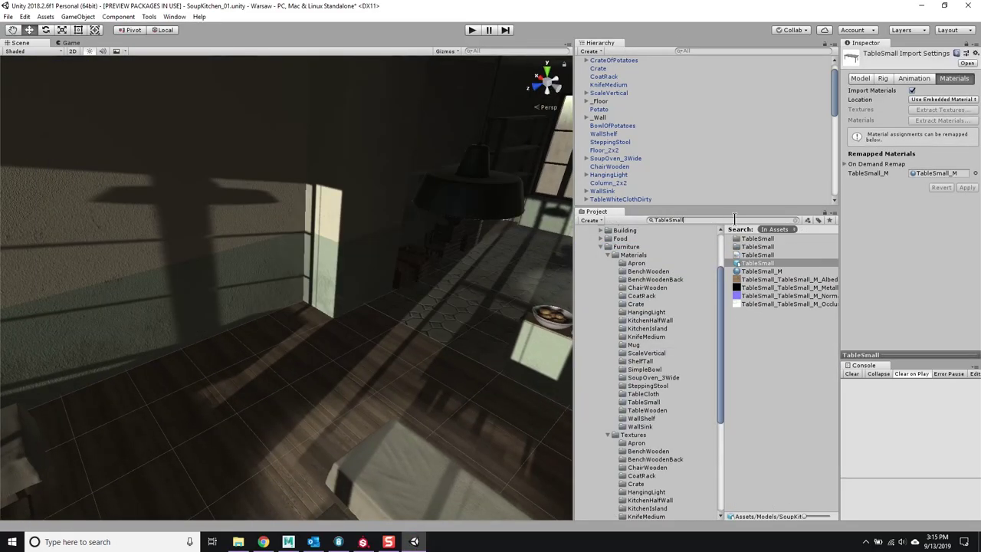
pyautogui.click(760, 271)
# - Place the TableSmall model on the soup kitchen floor beside the wall
pyautogui.moveTo(770, 404); pyautogui.dragTo(261, 324)
pyautogui.moveTo(261, 324); pyautogui.dragTo(346, 339, button='right')
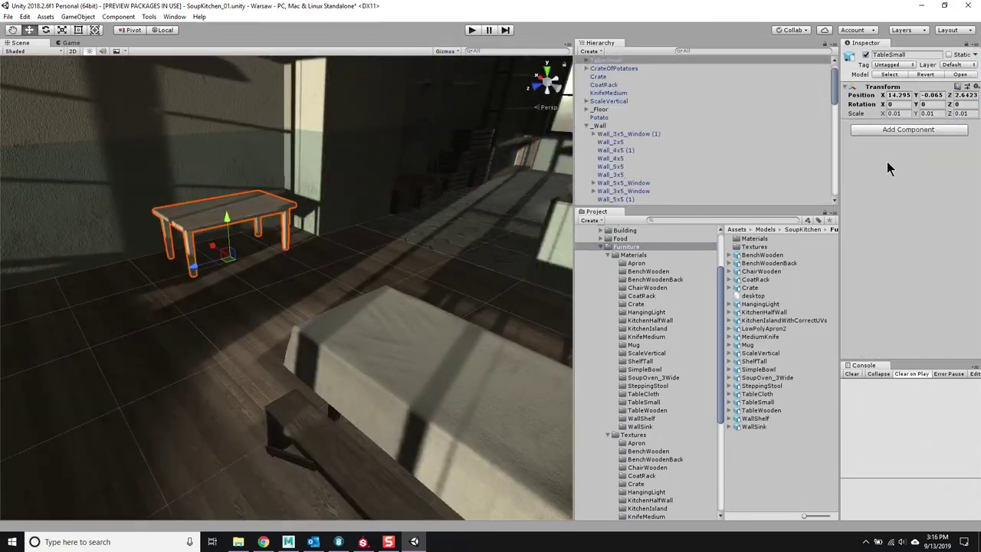
# - Compare the TableSmall and TableWooden model assets and switch to File Explorer
pyautogui.click(757, 402)
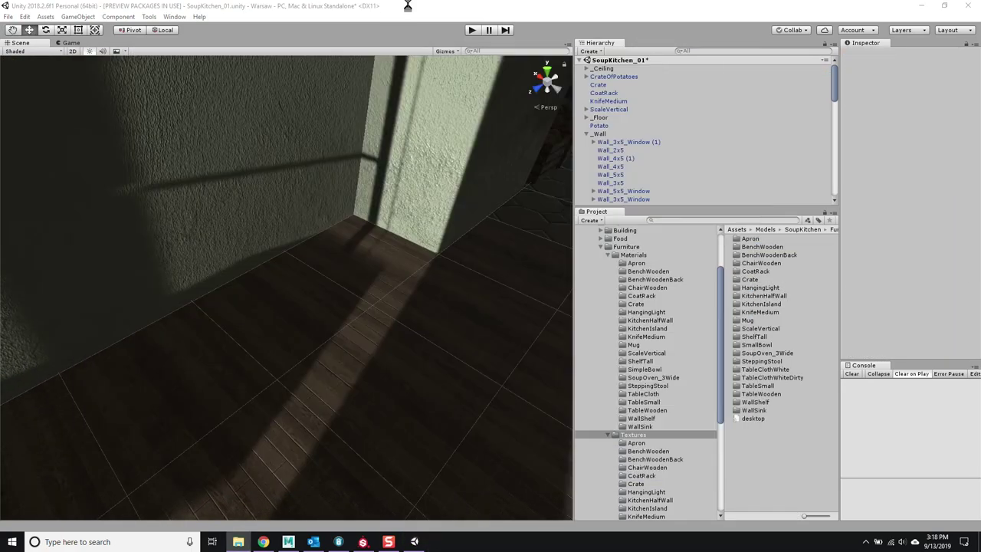
pyautogui.click(761, 411)
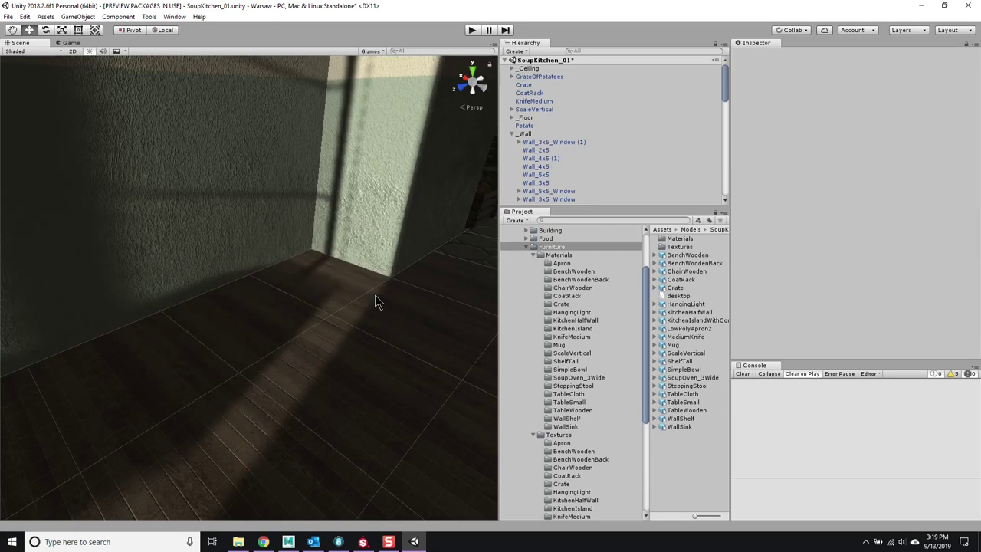
pyautogui.click(239, 542)
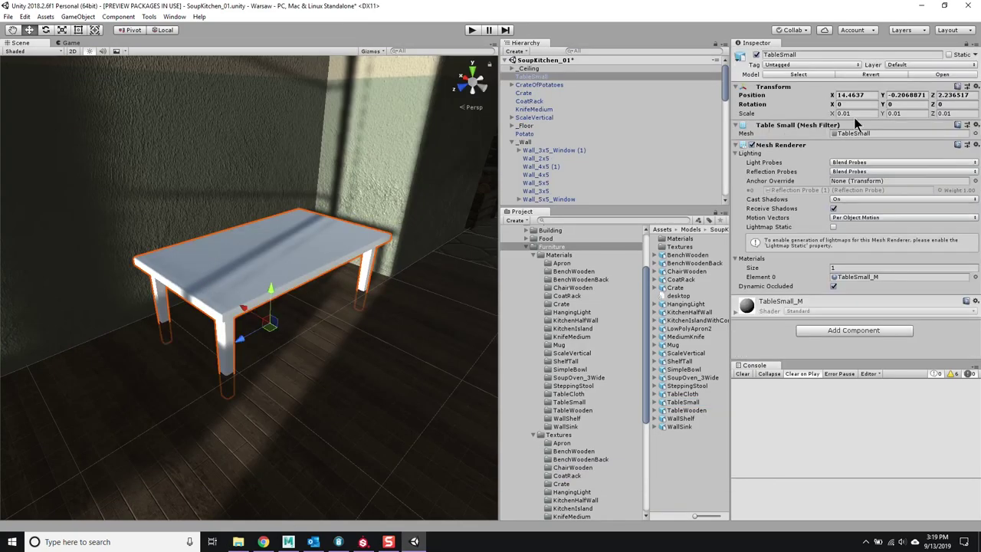
# - Correct the TableSmall model's import scale by changing Use File Scale and the Scale Factor, and apply the settings
pyautogui.click(684, 401)
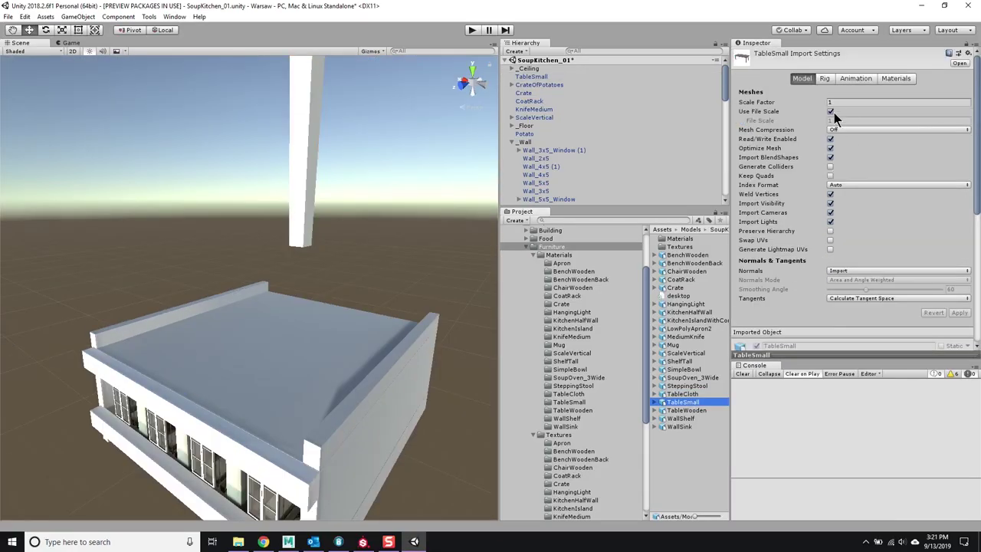
pyautogui.click(832, 114)
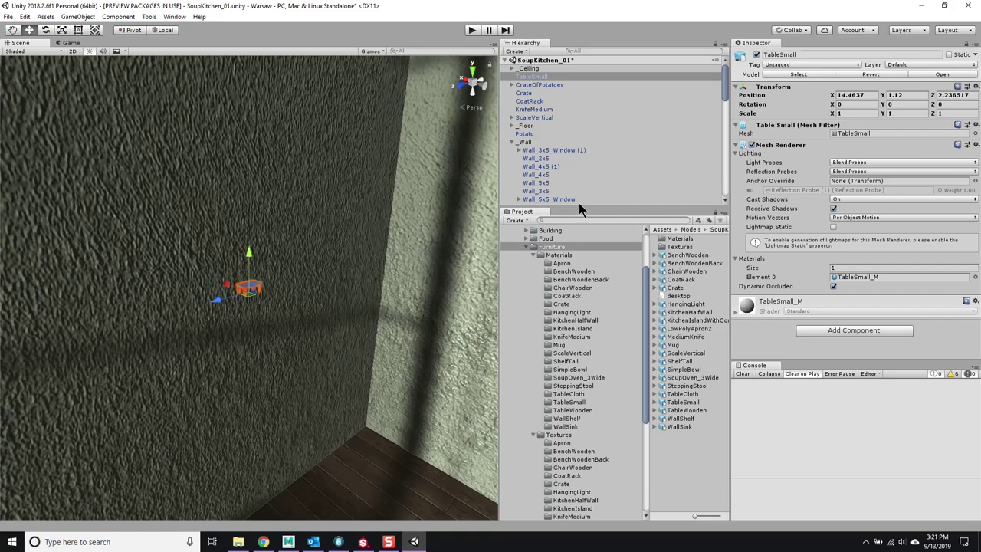
pyautogui.click(683, 402)
pyautogui.click(849, 103)
pyautogui.click(959, 312)
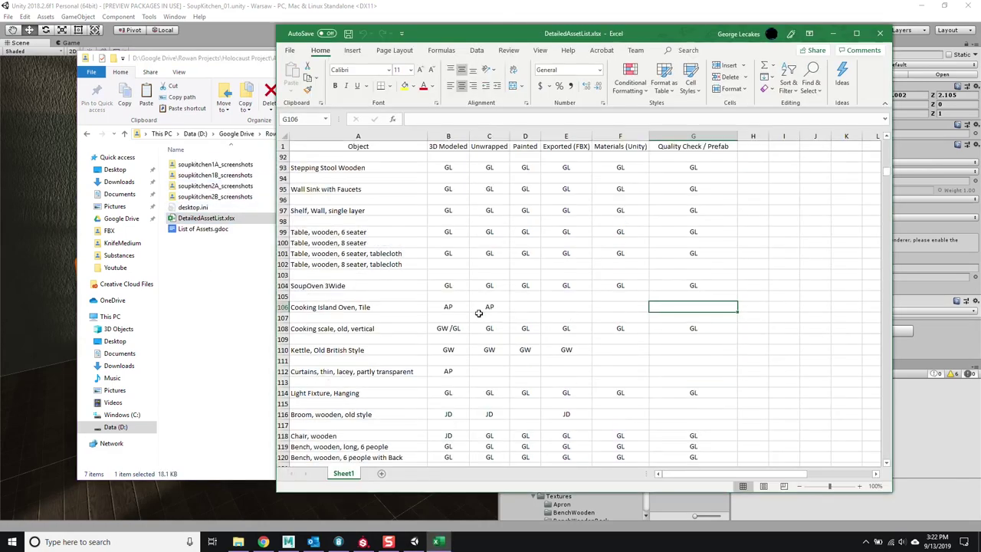
# - Add a Table Small row above the six-seater wooden table in DetailedAssetList.xlsx, marked GW / GL for modeling and GL elsewhere
pyautogui.scroll(6, 386, 291)
pyautogui.scroll(-20, 386, 291)
pyautogui.scroll(5, 376, 330)
pyautogui.click(376, 328)
pyautogui.write('Table Small')
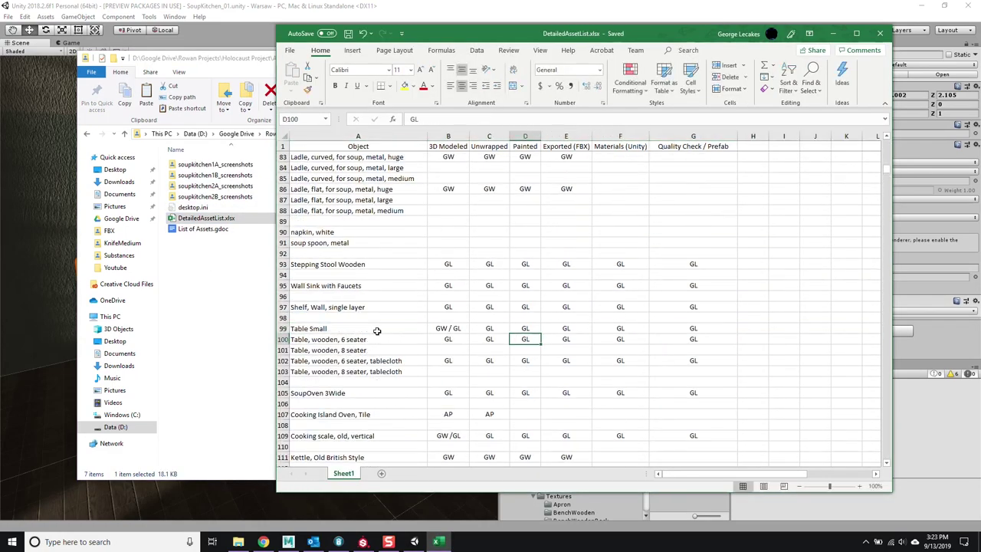
# - Enter GL for the coat hanger assets in the asset list and review the rows below
pyautogui.scroll(7, 376, 330)
pyautogui.click(521, 306)
pyautogui.scroll(13, 440, 295)
pyautogui.scroll(-4, 427, 364)
pyautogui.click(368, 287)
pyautogui.scroll(-2, 305, 204)
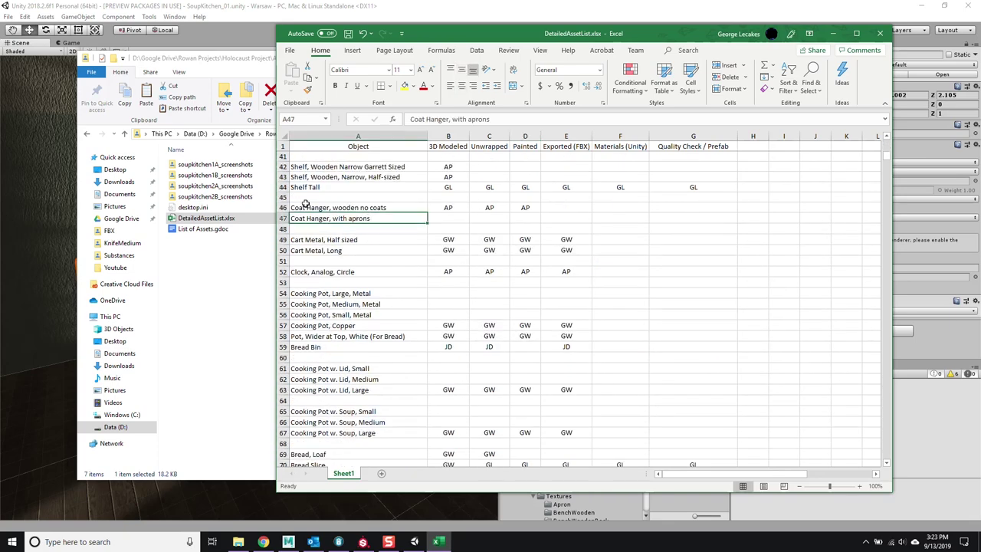
pyautogui.write('GL')
pyautogui.click(567, 217)
pyautogui.scroll(-20, 457, 289)
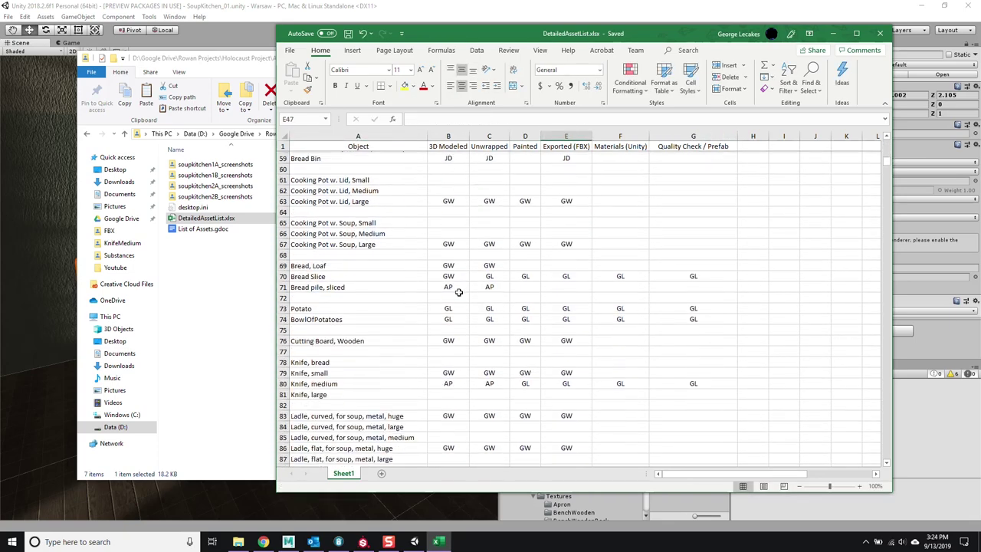